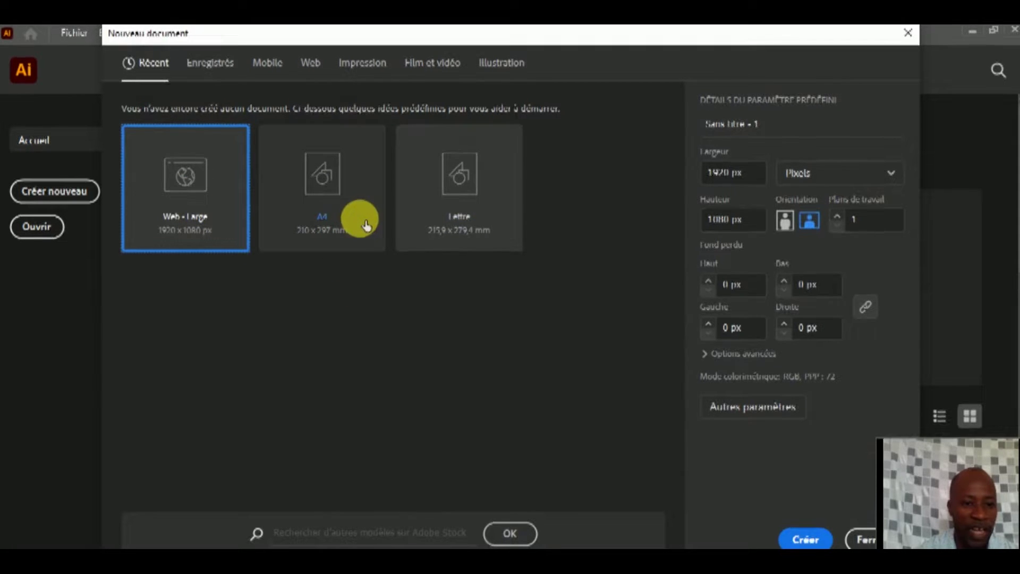
Create a new A4 portrait document (210×297 mm, CMYK) from the A4 preset
{"action": "left_click", "coordinate": [326, 192]}
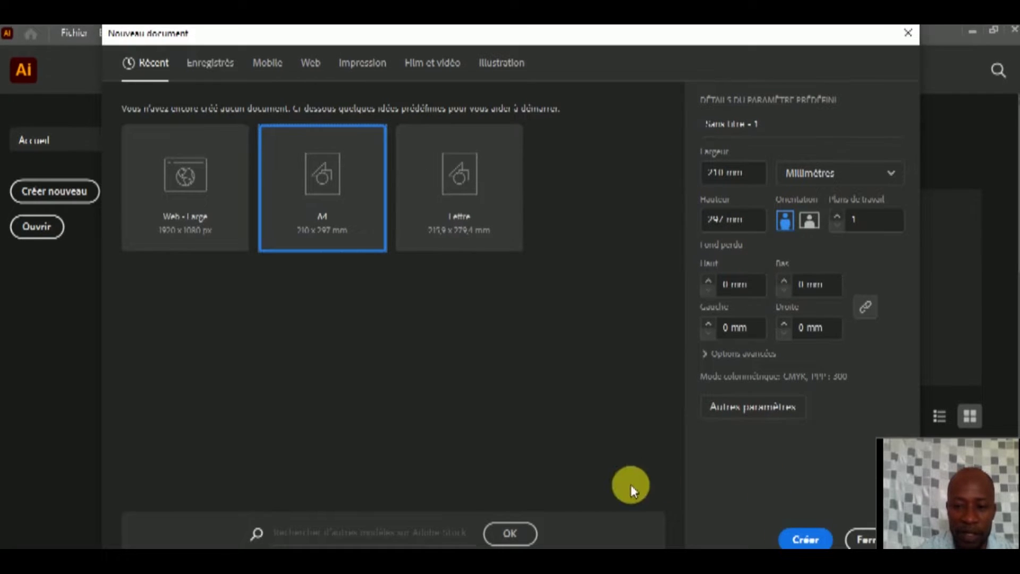
{"action": "left_click", "coordinate": [803, 535]}
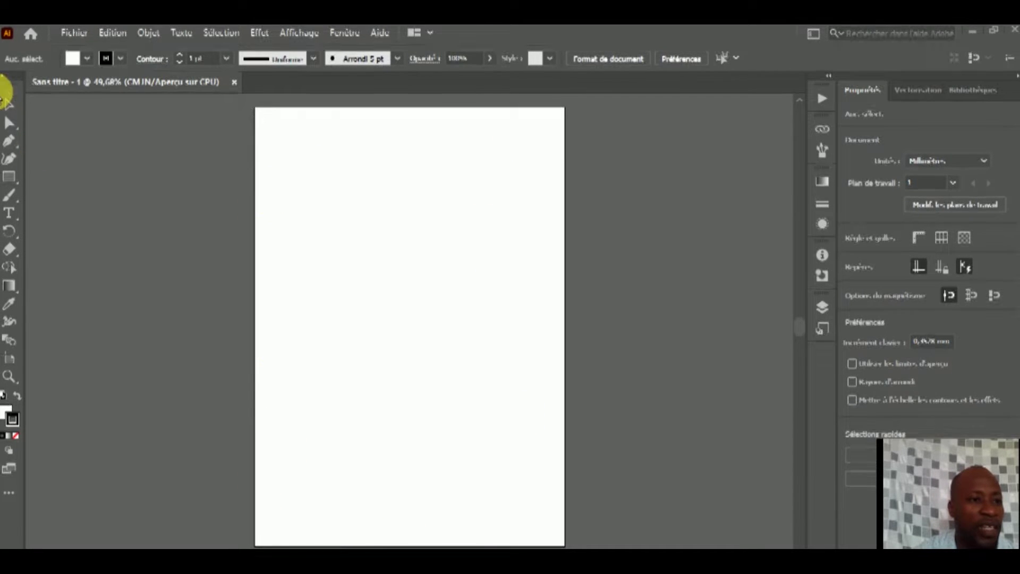
Show the toolbar in two columns, try both selection tools, then choose the Pen tool
{"action": "left_click", "coordinate": [7, 79]}
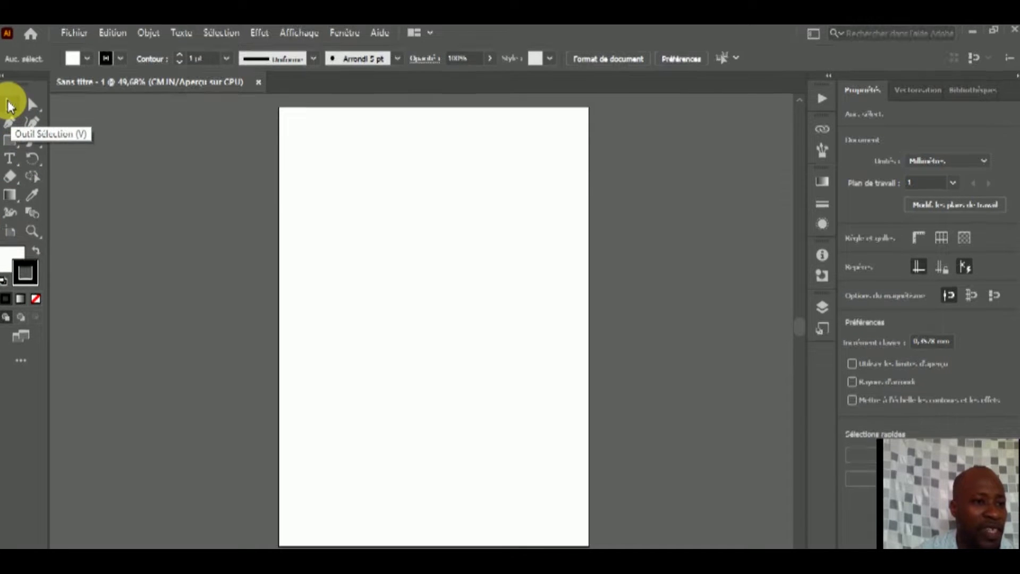
{"action": "left_click", "coordinate": [10, 106]}
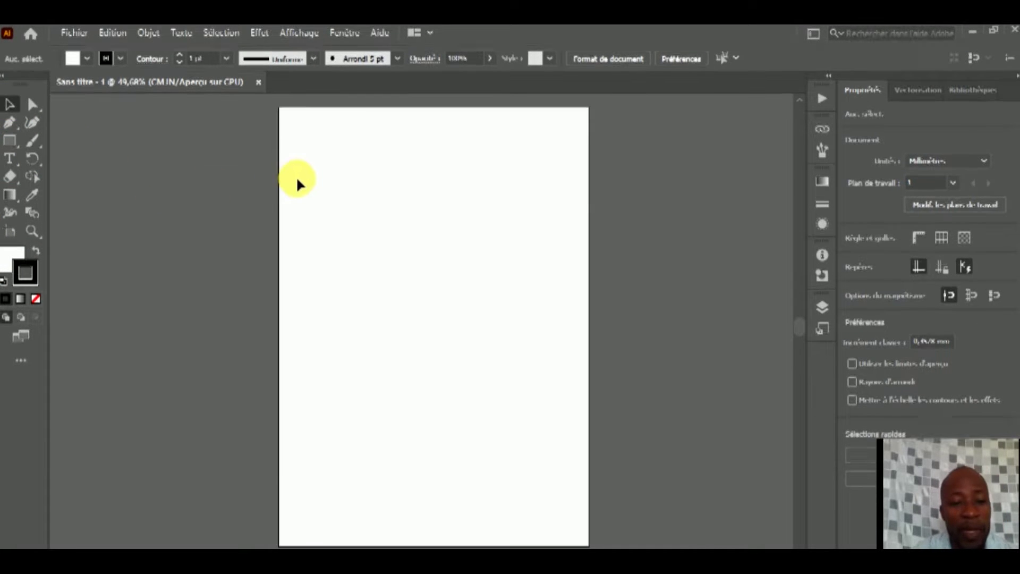
{"action": "left_click", "coordinate": [350, 213]}
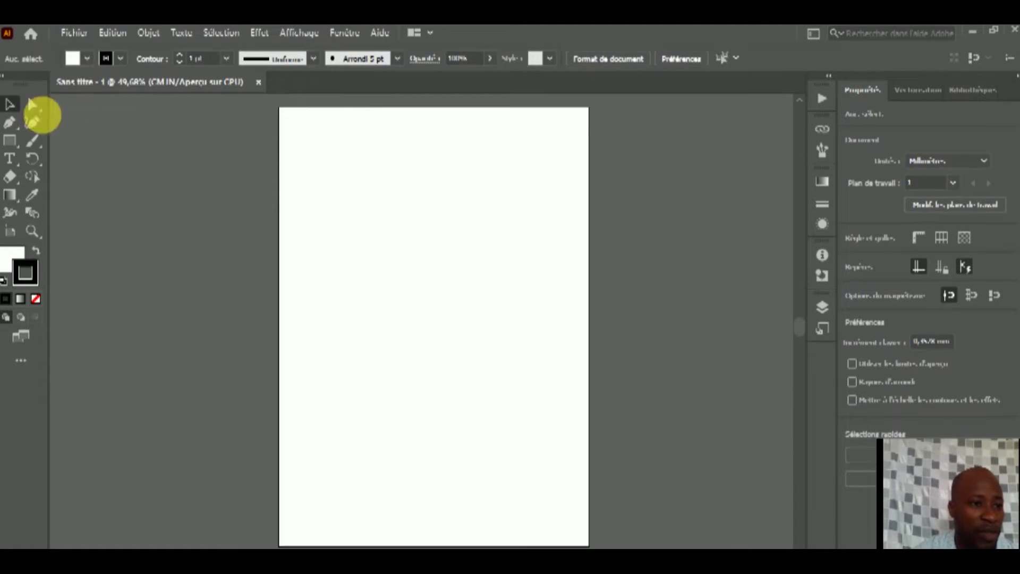
{"action": "left_click", "coordinate": [32, 104]}
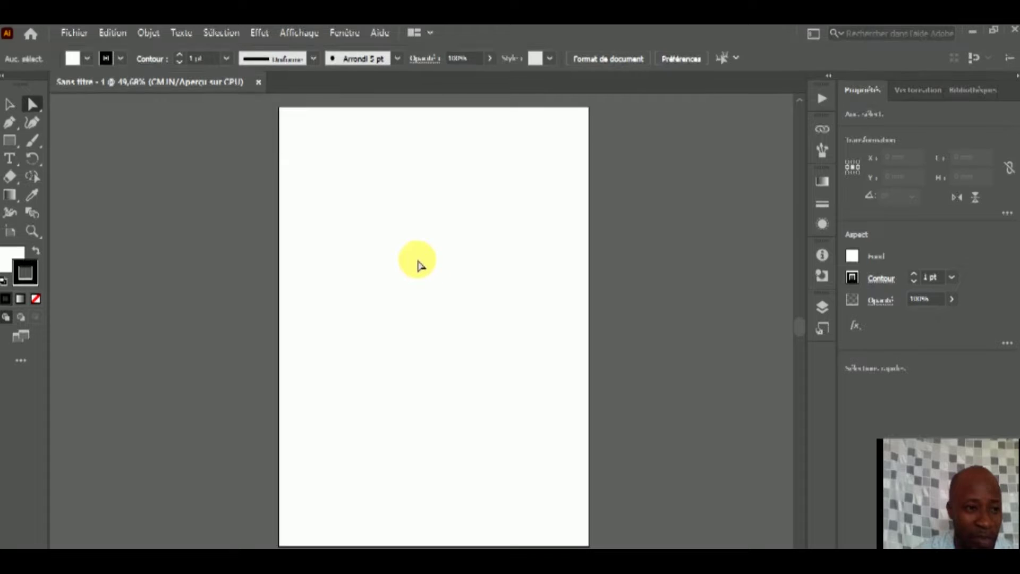
{"action": "left_click", "coordinate": [33, 105]}
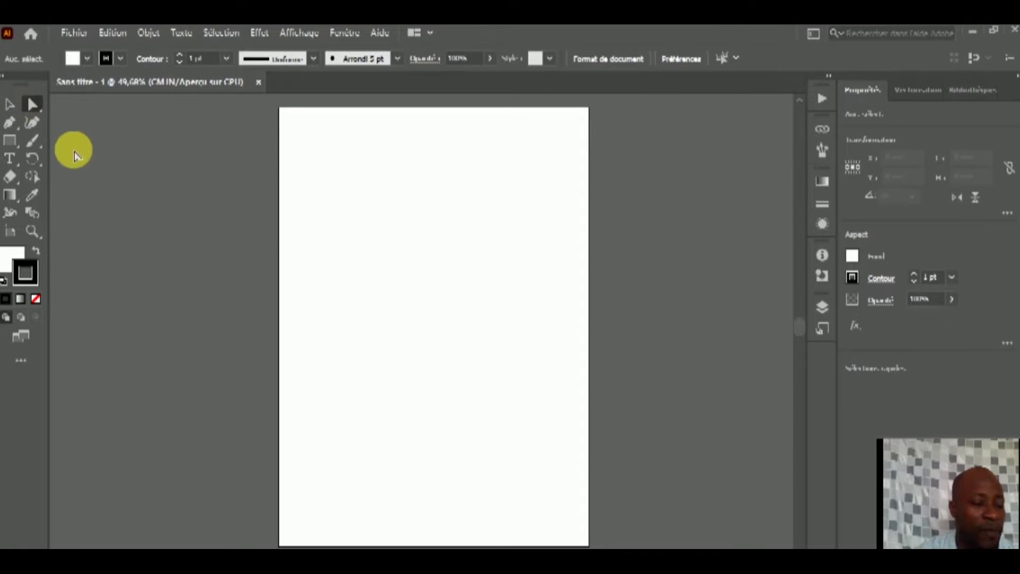
{"action": "left_click", "coordinate": [10, 125]}
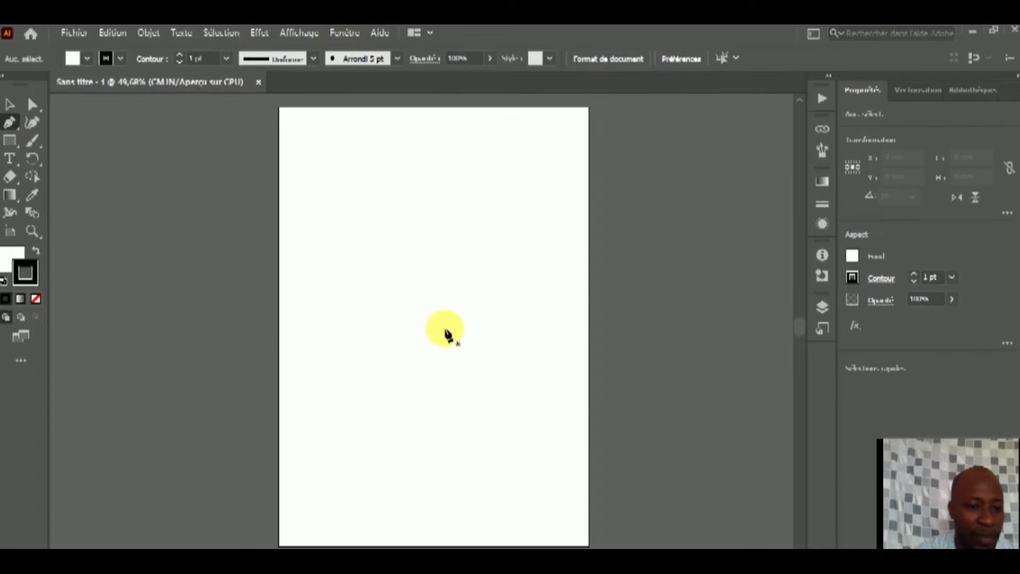
Draw a closed irregular six-sided outline with the Pen tool
{"action": "left_click", "coordinate": [323, 358]}
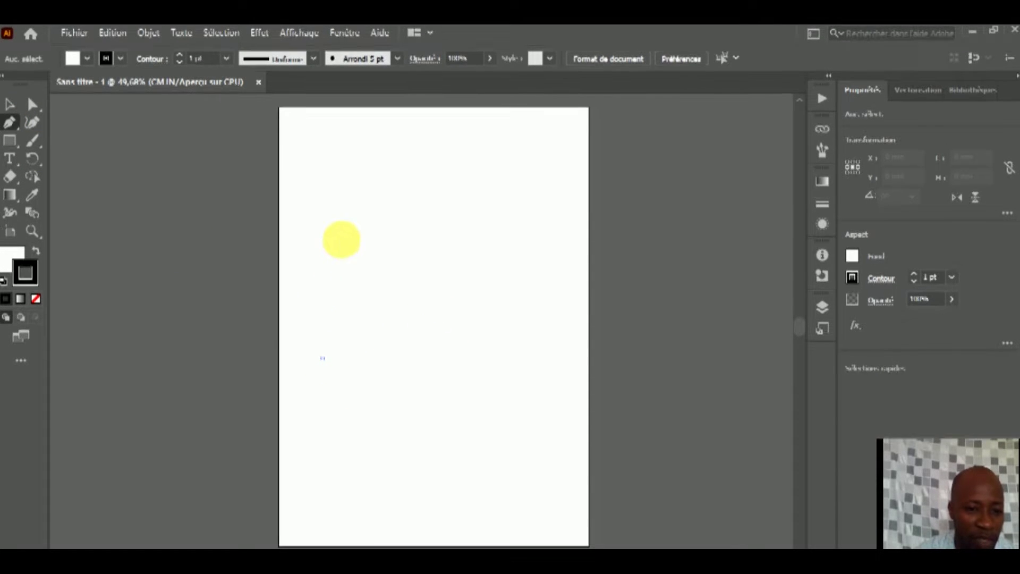
{"action": "left_click", "coordinate": [342, 239]}
{"action": "left_click", "coordinate": [490, 215]}
{"action": "left_click", "coordinate": [527, 317]}
{"action": "left_click", "coordinate": [497, 408]}
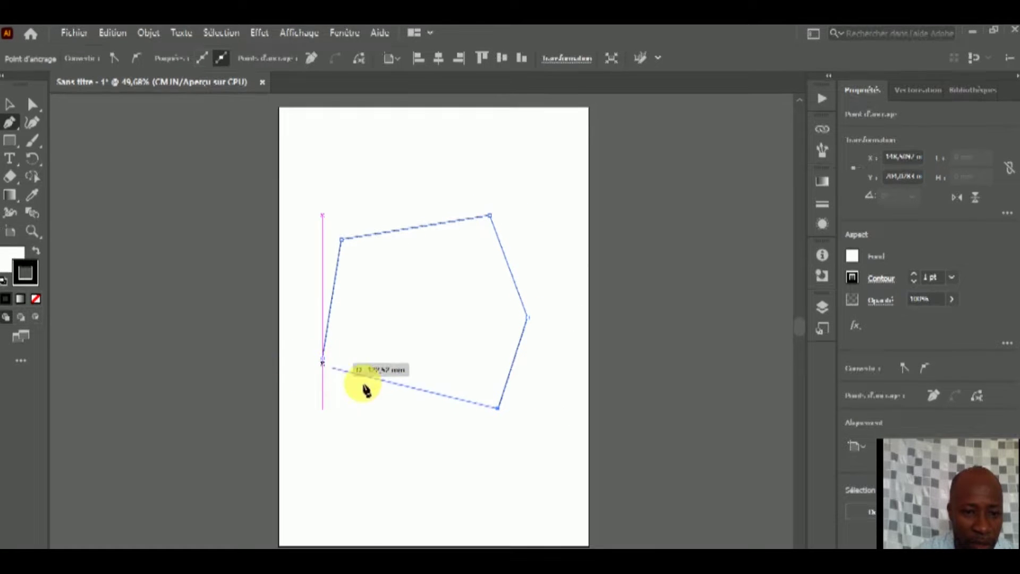
{"action": "left_click", "coordinate": [380, 441]}
{"action": "left_click", "coordinate": [323, 358]}
Move the hexagon up toward the top of the page
{"action": "left_click", "coordinate": [9, 104]}
{"action": "left_click", "coordinate": [424, 187]}
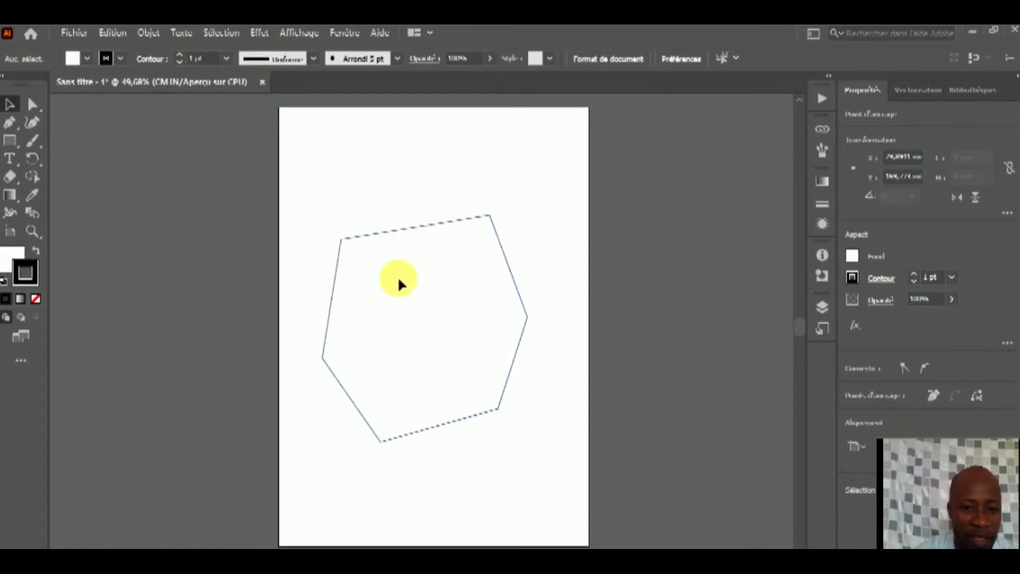
{"action": "left_click", "coordinate": [446, 275]}
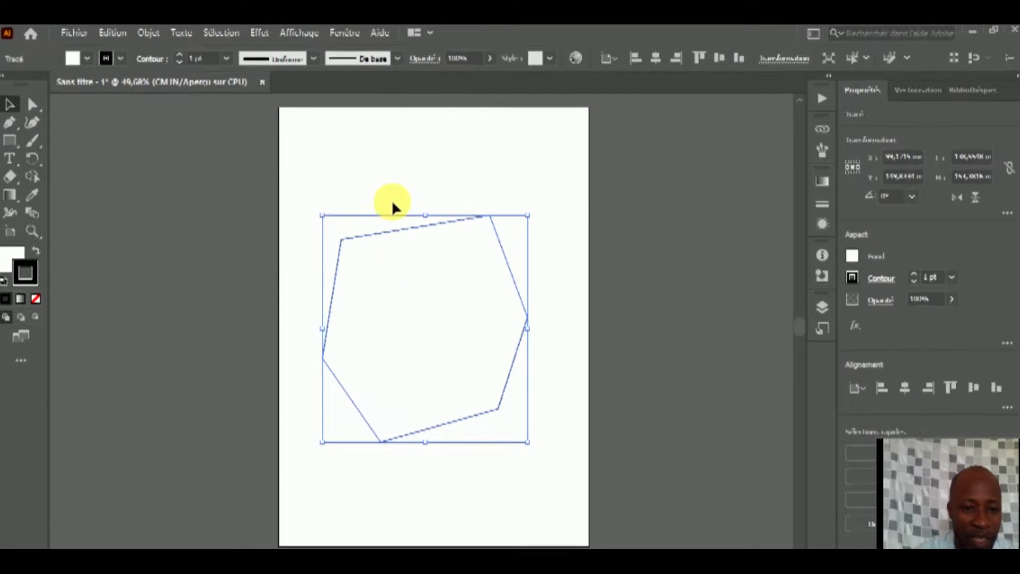
{"action": "left_click_drag", "start_coordinate": [448, 361], "coordinate": [436, 281]}
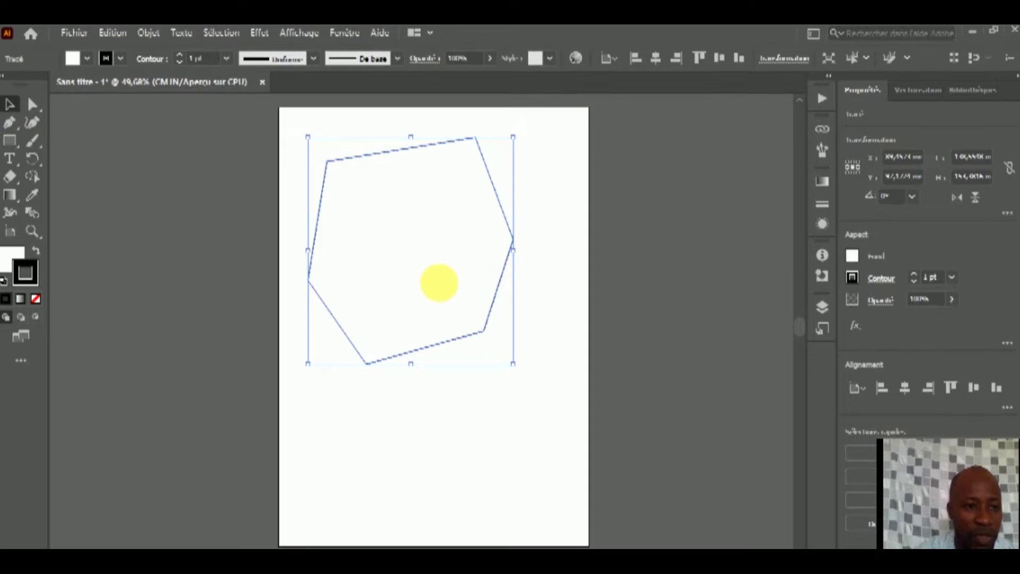
{"action": "left_click", "coordinate": [441, 250]}
{"action": "left_click_drag", "start_coordinate": [441, 250], "coordinate": [446, 255]}
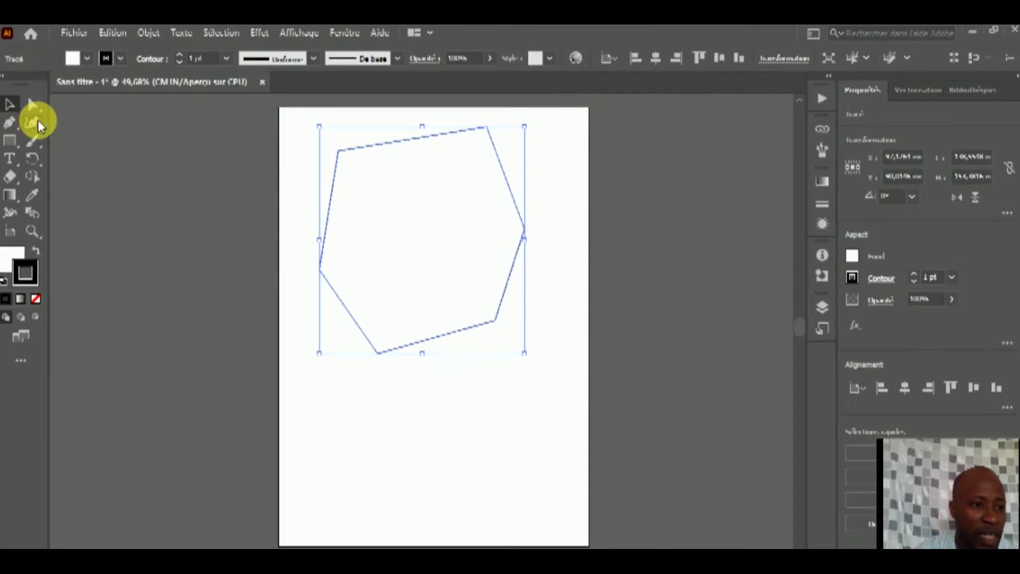
{"action": "key", "text": "ctrl+z"}
{"action": "key", "text": "ctrl+shift+z"}
{"action": "key", "text": "ctrl+z"}
{"action": "key", "text": "ctrl+shift+z"}
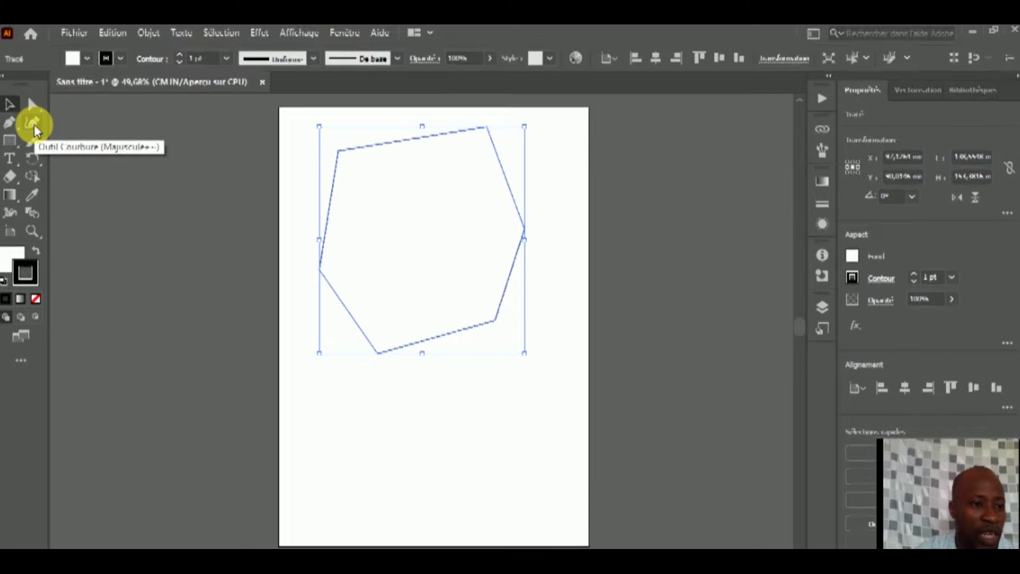
Draw a closed wavy blob with the Curvature tool low on the page
{"action": "left_click", "coordinate": [34, 124]}
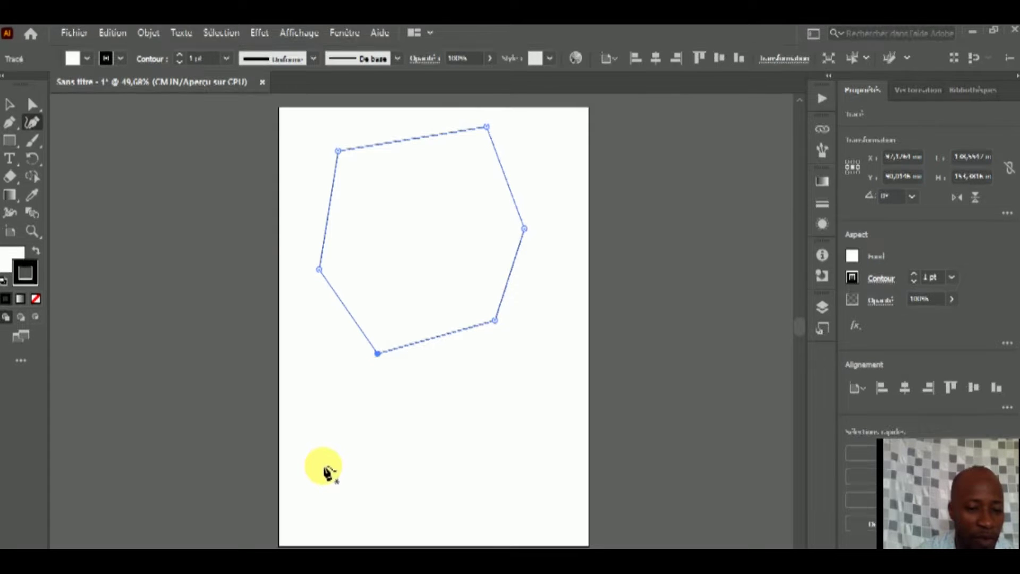
{"action": "left_click", "coordinate": [326, 471]}
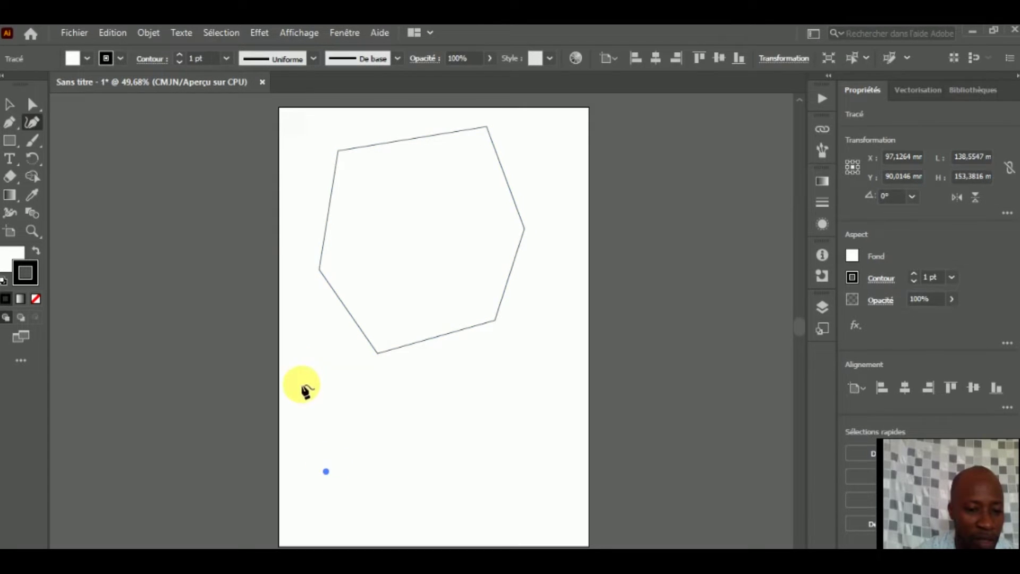
{"action": "left_click", "coordinate": [330, 394]}
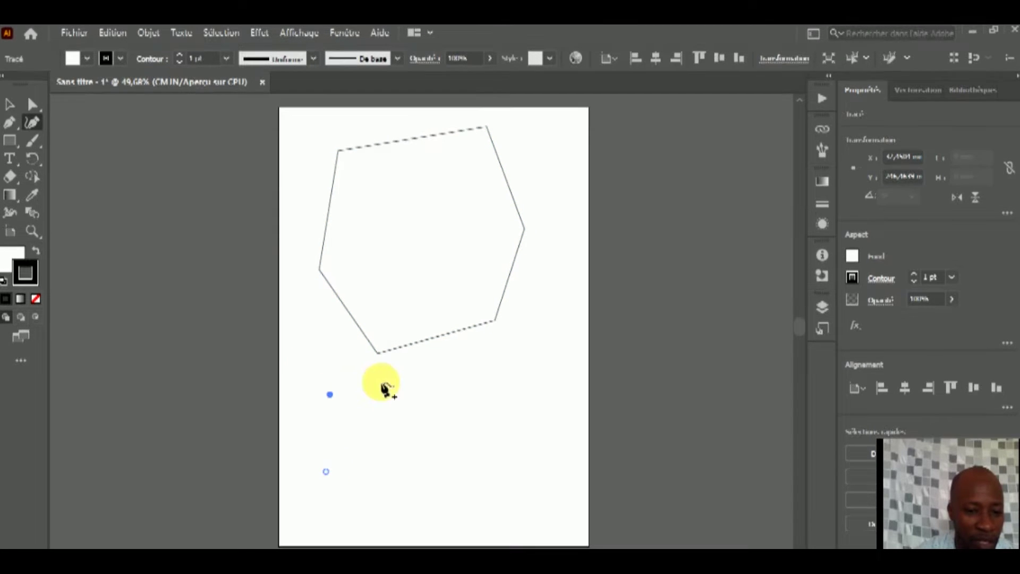
{"action": "left_click", "coordinate": [469, 423]}
{"action": "left_click", "coordinate": [492, 369]}
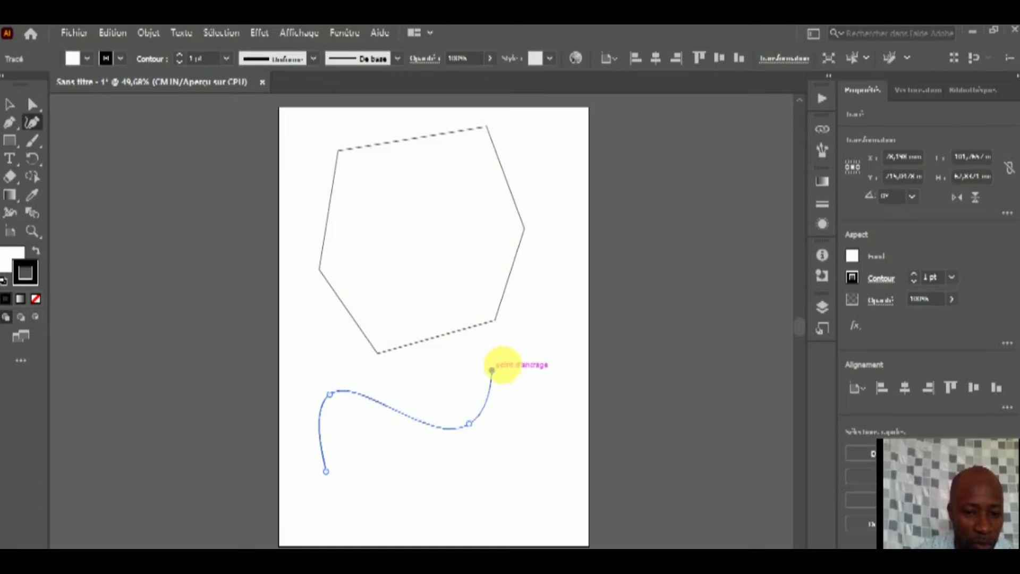
{"action": "left_click", "coordinate": [573, 404]}
{"action": "left_click", "coordinate": [549, 516]}
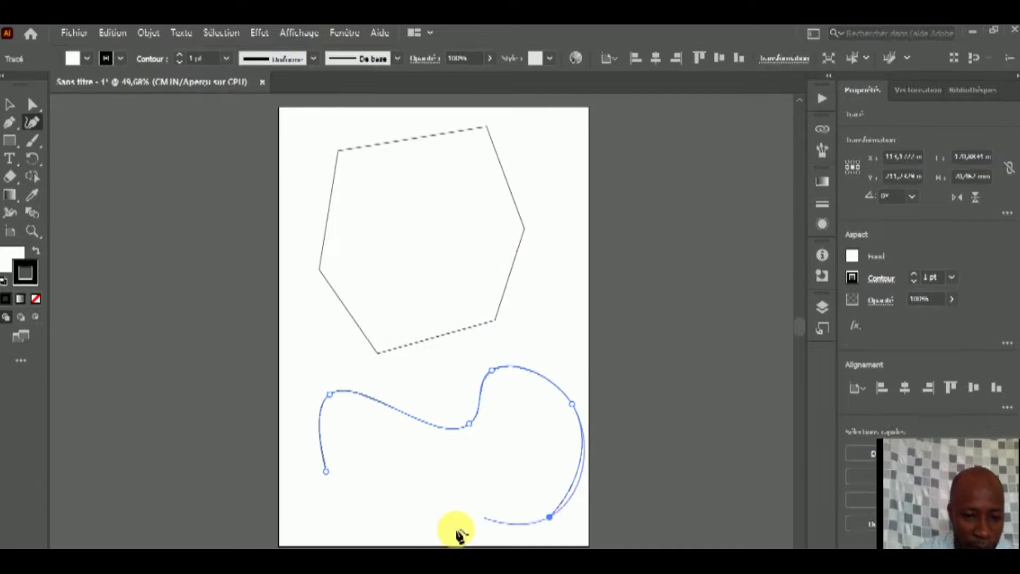
{"action": "left_click", "coordinate": [407, 481]}
{"action": "left_click", "coordinate": [343, 527]}
{"action": "left_click", "coordinate": [324, 471]}
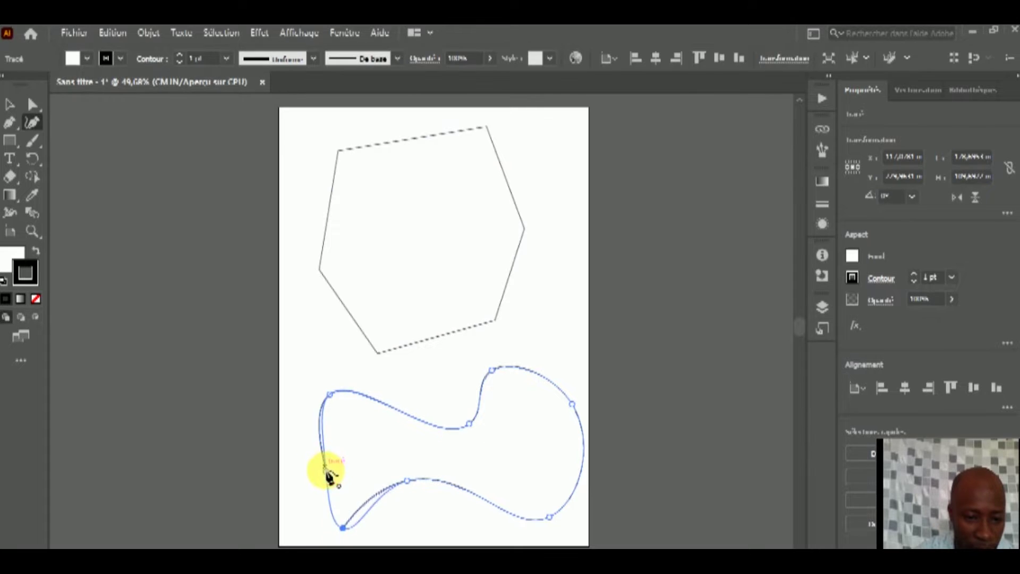
{"action": "left_click", "coordinate": [330, 394]}
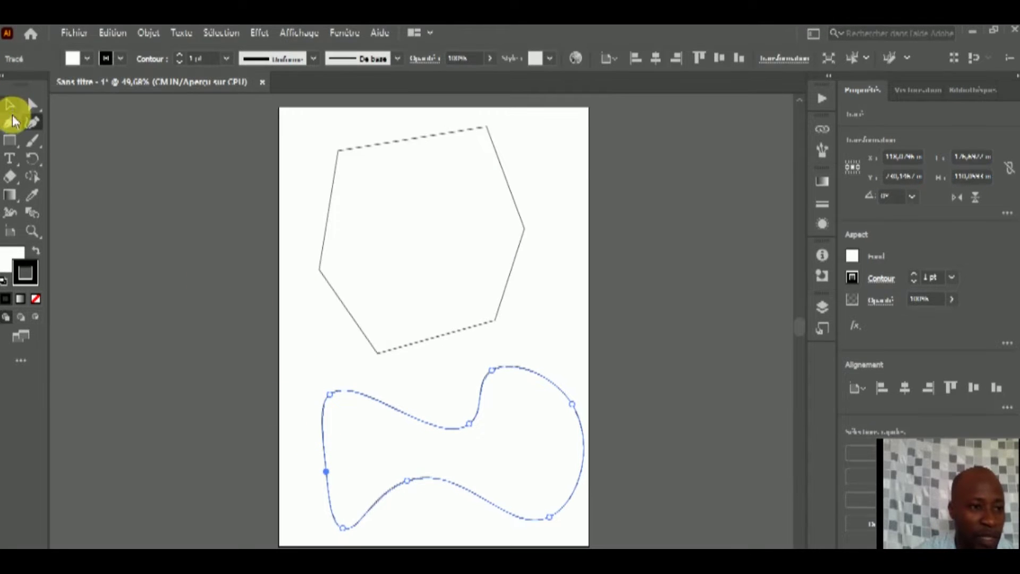
Shift the curved shape slightly left below the hexagon
{"action": "left_click", "coordinate": [10, 104]}
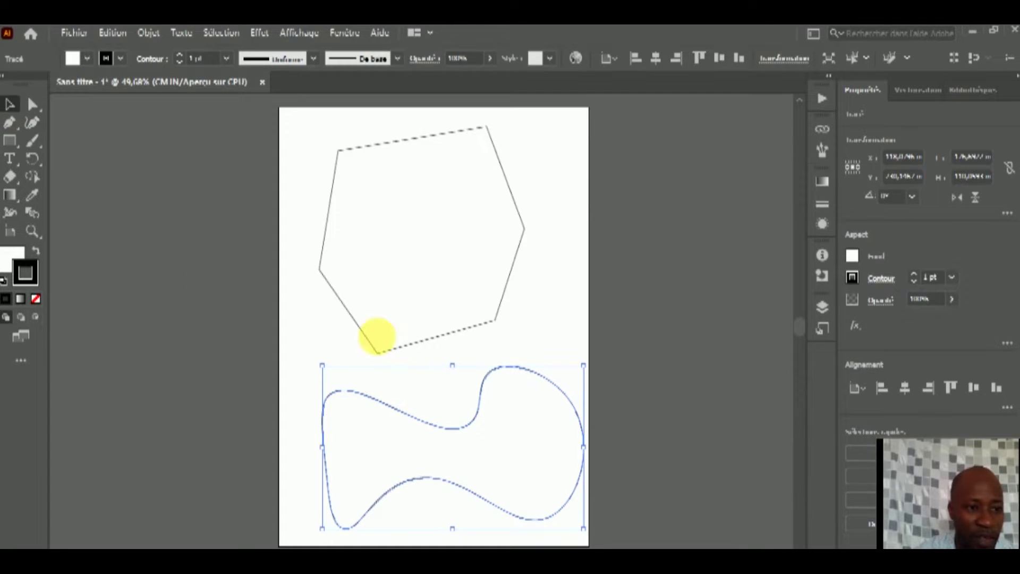
{"action": "left_click", "coordinate": [563, 315]}
{"action": "left_click", "coordinate": [464, 426]}
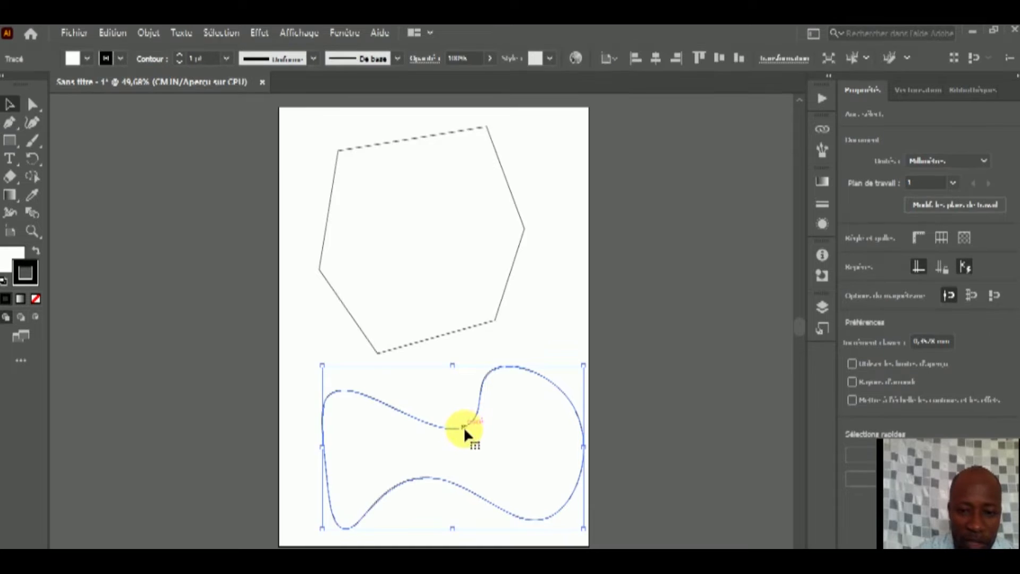
{"action": "left_click_drag", "start_coordinate": [470, 439], "coordinate": [431, 435]}
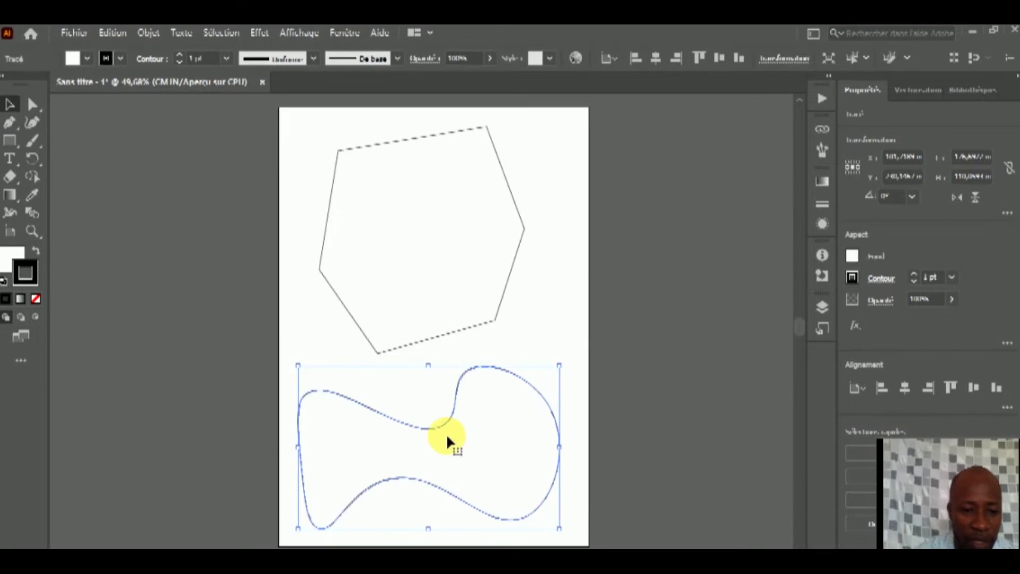
{"action": "left_click", "coordinate": [307, 282]}
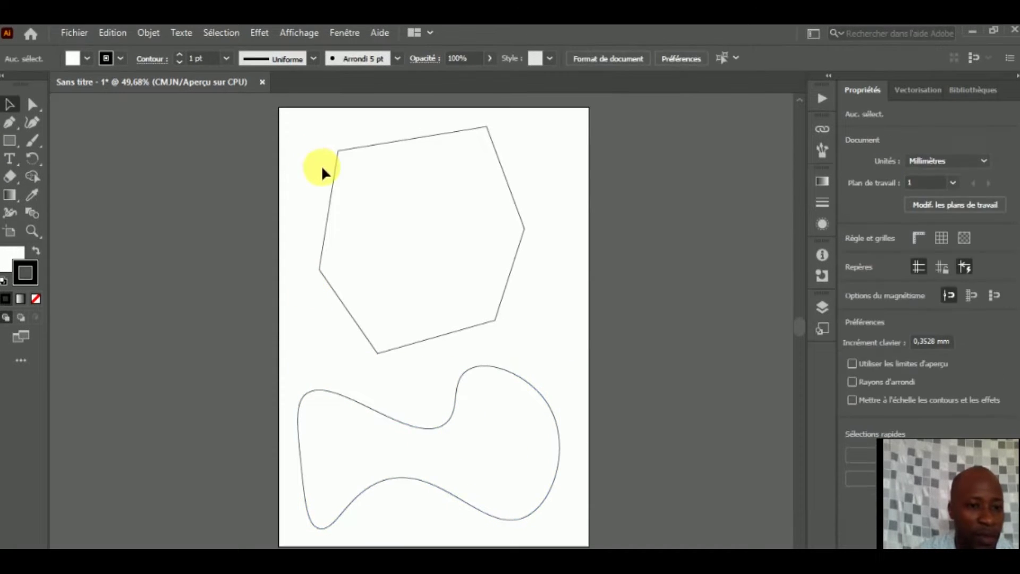
Marquee-select the hexagon and the wavy shape together and delete them
{"action": "left_click", "coordinate": [321, 249]}
{"action": "left_click", "coordinate": [298, 240]}
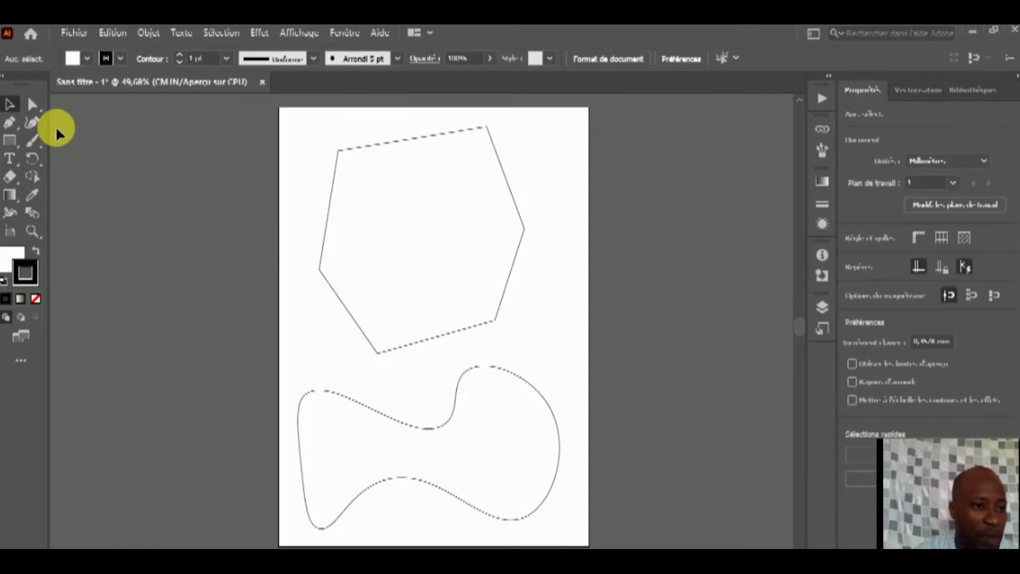
{"action": "left_click", "coordinate": [14, 142]}
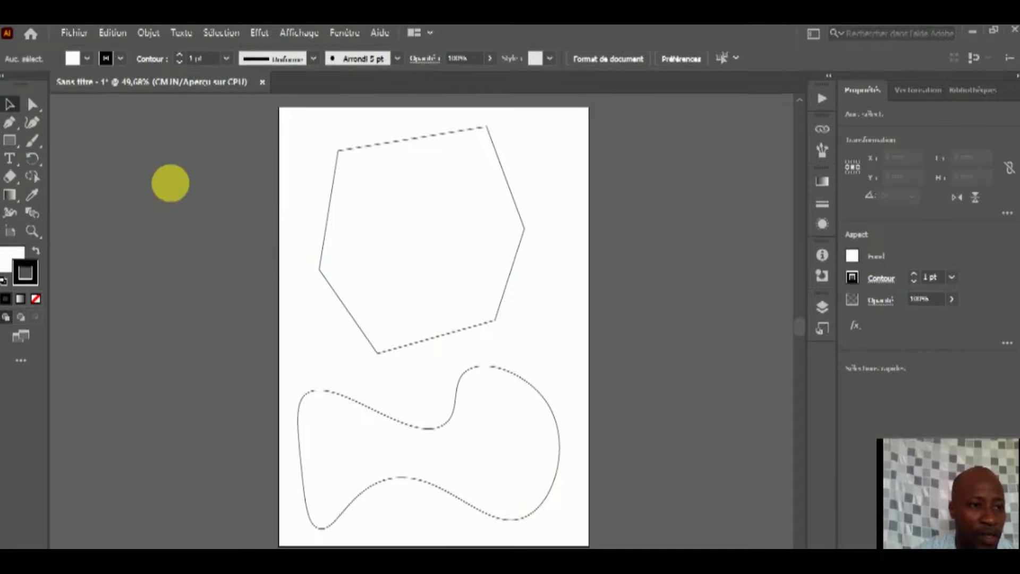
{"action": "left_click", "coordinate": [33, 107]}
{"action": "left_click", "coordinate": [515, 239]}
{"action": "left_click", "coordinate": [357, 182]}
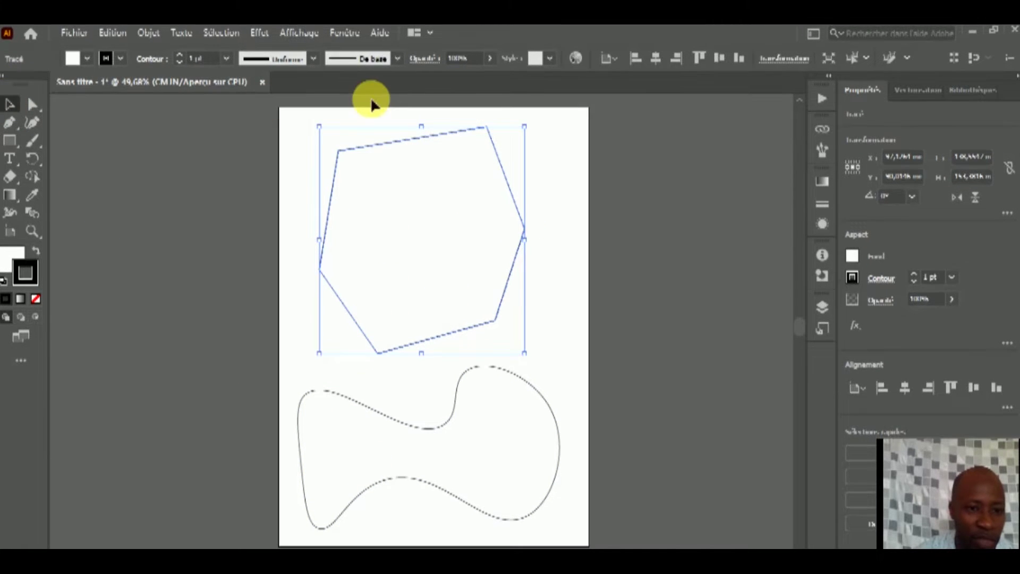
{"action": "left_click", "coordinate": [348, 442]}
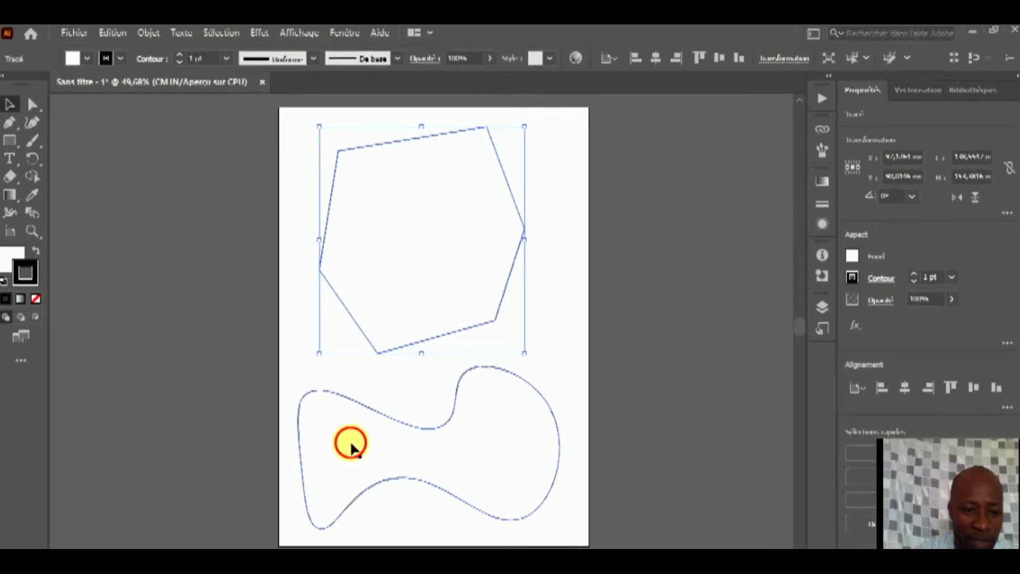
{"action": "left_click", "coordinate": [417, 237]}
{"action": "left_click", "coordinate": [381, 440]}
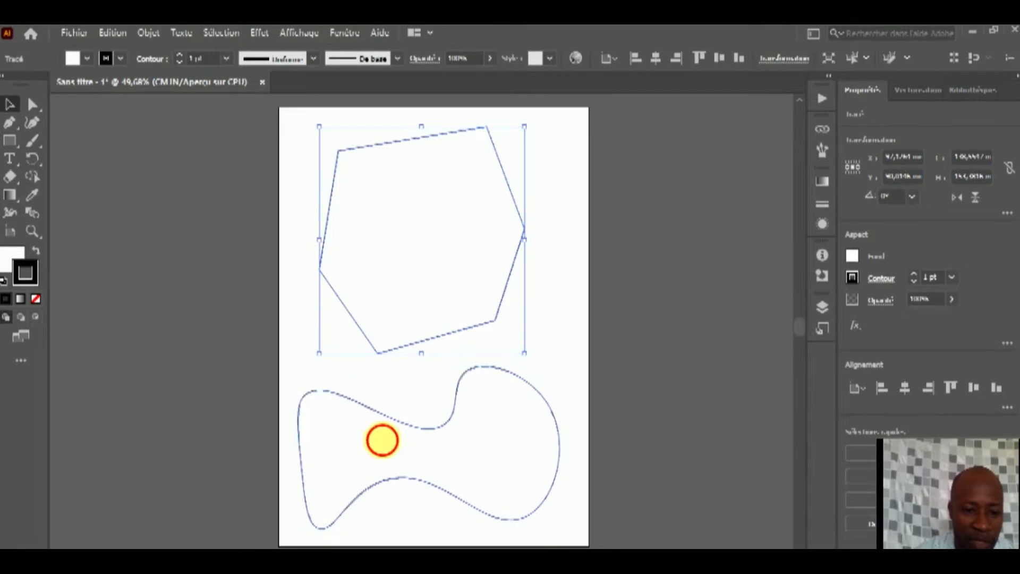
{"action": "left_click", "coordinate": [390, 304]}
{"action": "left_click_drag", "start_coordinate": [291, 179], "coordinate": [529, 467]}
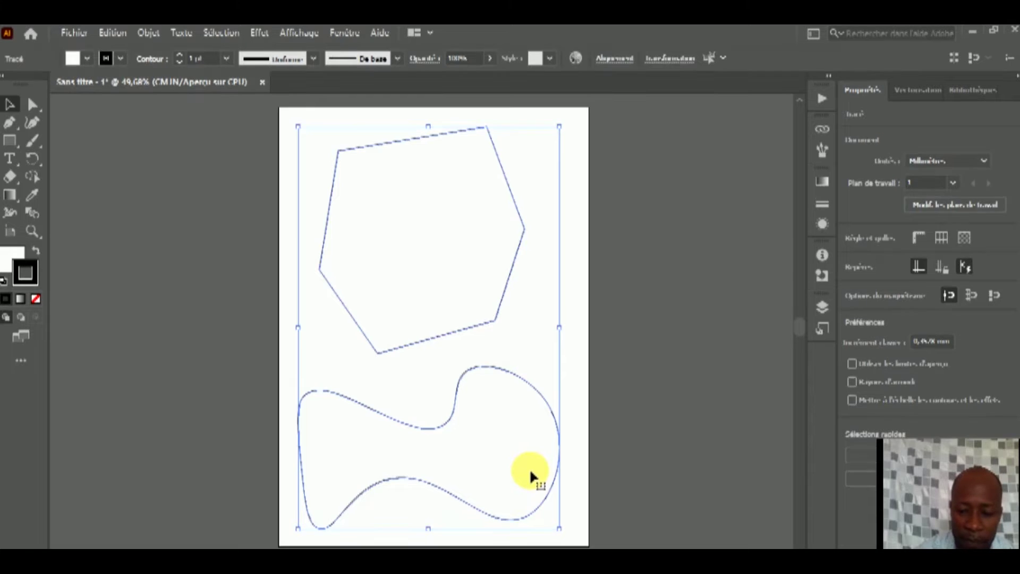
{"action": "key", "text": "Delete"}
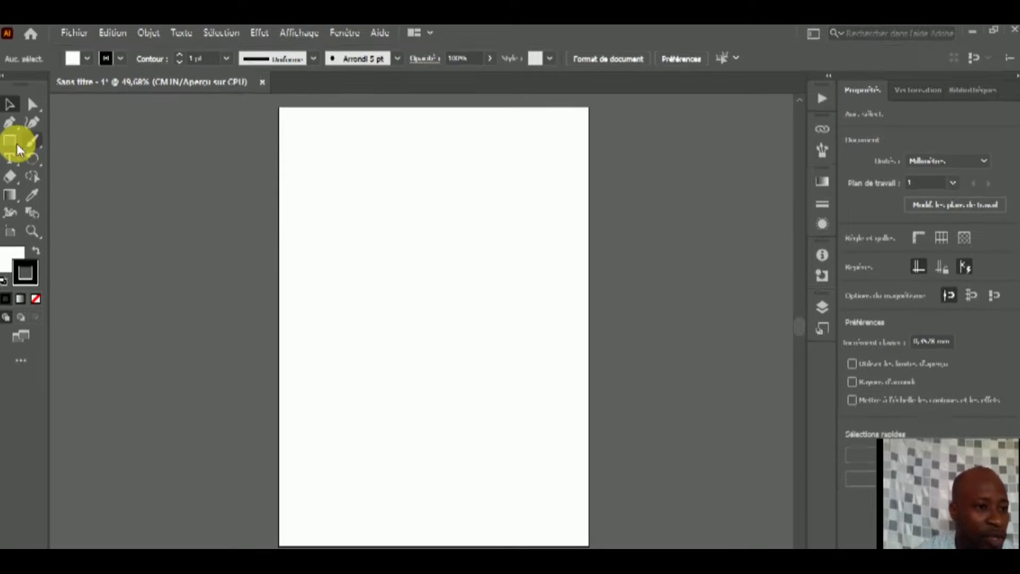
Draw a large rectangle, delete the stray small one, and move it up-right near the top
{"action": "left_click", "coordinate": [10, 141]}
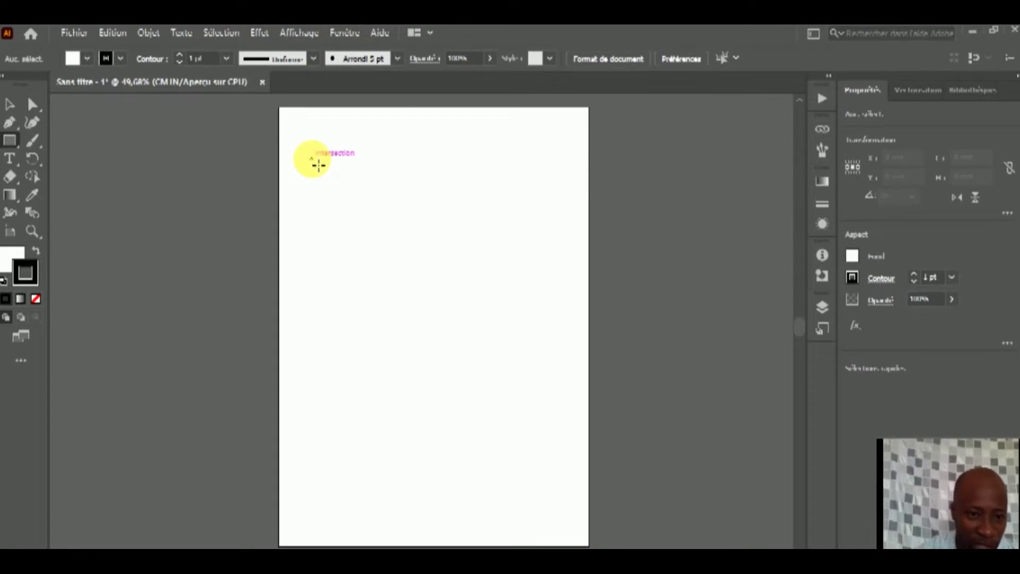
{"action": "left_click_drag", "start_coordinate": [318, 165], "coordinate": [421, 348]}
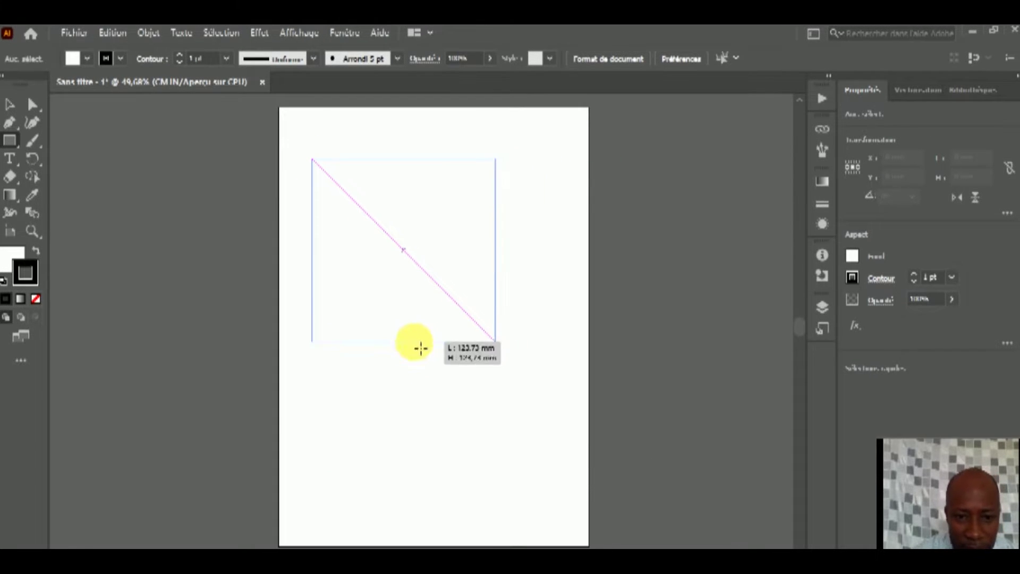
{"action": "left_click_drag", "start_coordinate": [421, 348], "coordinate": [503, 349]}
{"action": "left_click_drag", "start_coordinate": [472, 349], "coordinate": [417, 295]}
{"action": "left_click", "coordinate": [9, 103]}
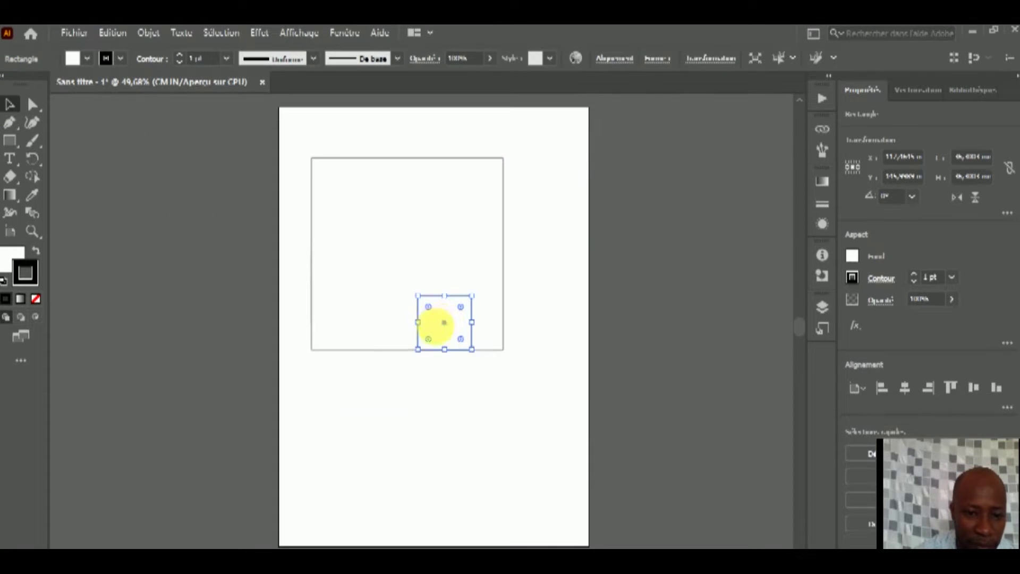
{"action": "left_click_drag", "start_coordinate": [445, 322], "coordinate": [439, 415]}
{"action": "key", "text": "Delete"}
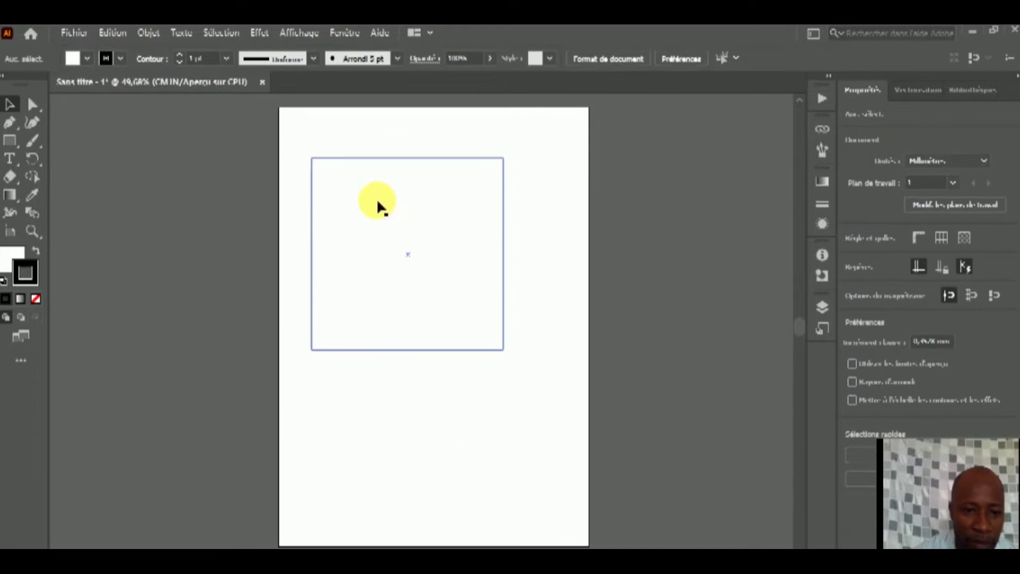
{"action": "left_click_drag", "start_coordinate": [405, 220], "coordinate": [424, 183]}
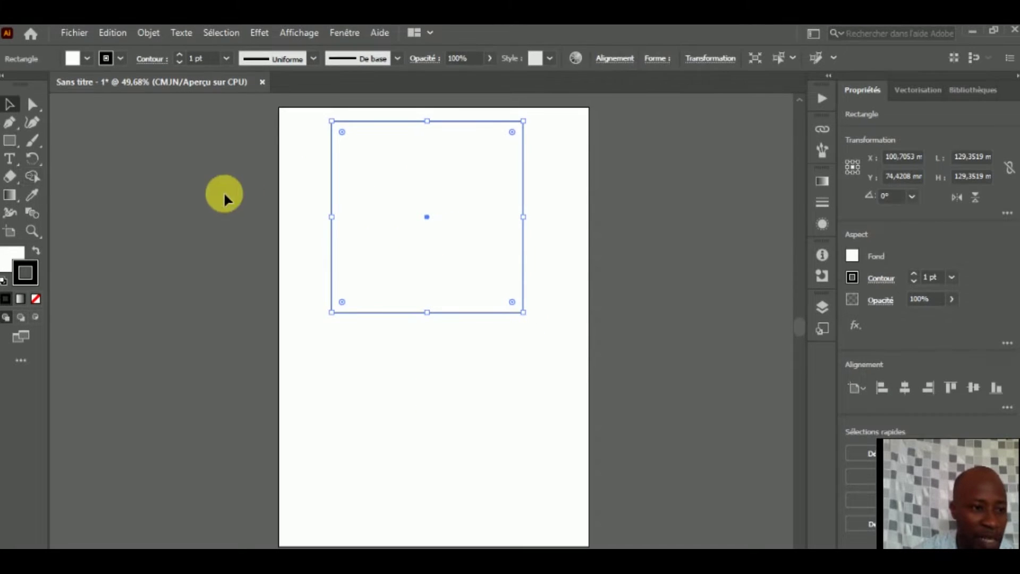
Draw a second rectangle below the first, sized into a roughly 100 mm square
{"action": "left_click", "coordinate": [15, 146]}
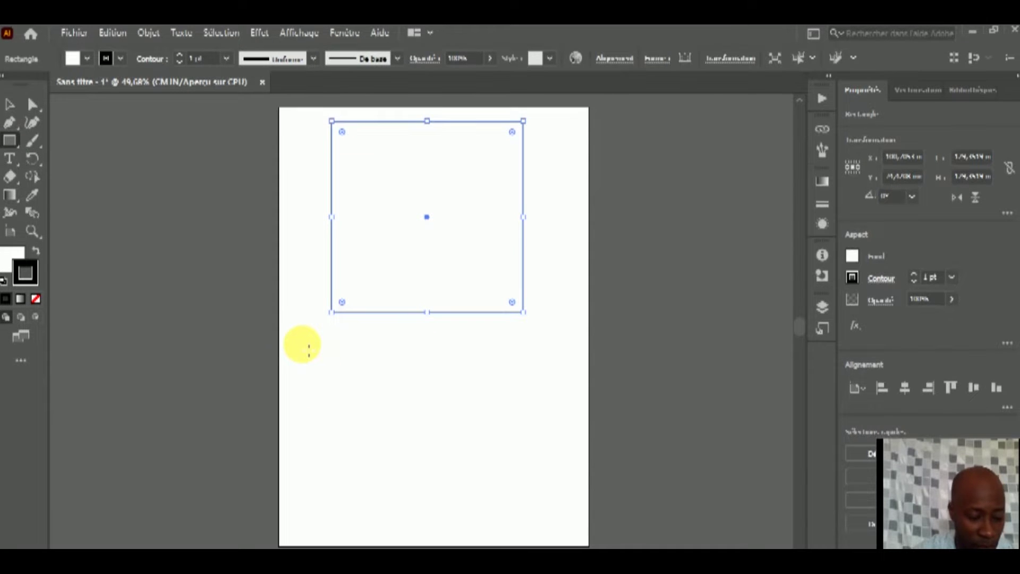
{"action": "mouse_move", "coordinate": [302, 343]}
{"action": "left_mouse_down"}
{"action": "mouse_move", "coordinate": [523, 454]}
{"action": "mouse_move", "coordinate": [559, 493]}
{"action": "left_mouse_up"}
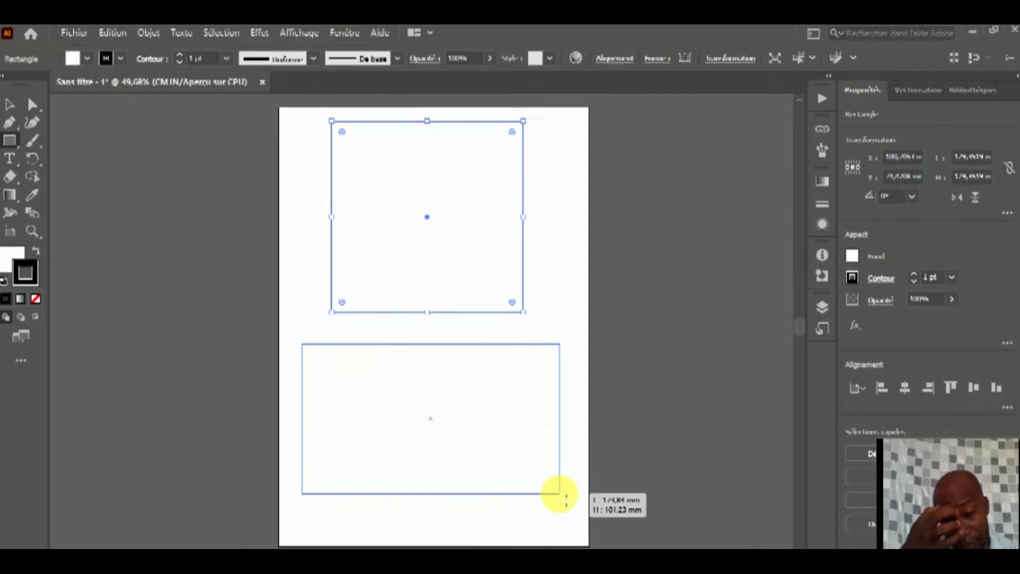
{"action": "mouse_move", "coordinate": [559, 493]}
{"action": "left_mouse_down"}
{"action": "mouse_move", "coordinate": [560, 515]}
{"action": "mouse_move", "coordinate": [471, 496]}
{"action": "mouse_move", "coordinate": [469, 483]}
{"action": "mouse_move", "coordinate": [444, 489]}
{"action": "mouse_move", "coordinate": [457, 501]}
{"action": "left_mouse_up"}
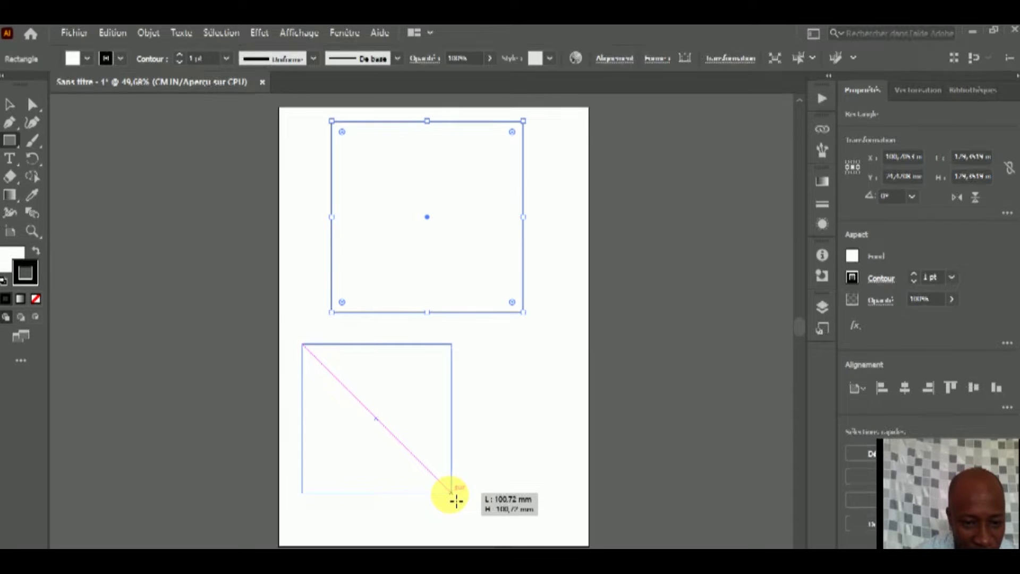
{"action": "mouse_move", "coordinate": [456, 501]}
{"action": "left_mouse_down"}
{"action": "mouse_move", "coordinate": [520, 486]}
{"action": "mouse_move", "coordinate": [569, 494]}
{"action": "mouse_move", "coordinate": [478, 486]}
{"action": "mouse_move", "coordinate": [450, 501]}
{"action": "mouse_move", "coordinate": [466, 506]}
{"action": "mouse_move", "coordinate": [463, 496]}
{"action": "mouse_move", "coordinate": [519, 483]}
{"action": "mouse_move", "coordinate": [463, 505]}
{"action": "left_mouse_up"}
{"action": "left_click", "coordinate": [10, 104]}
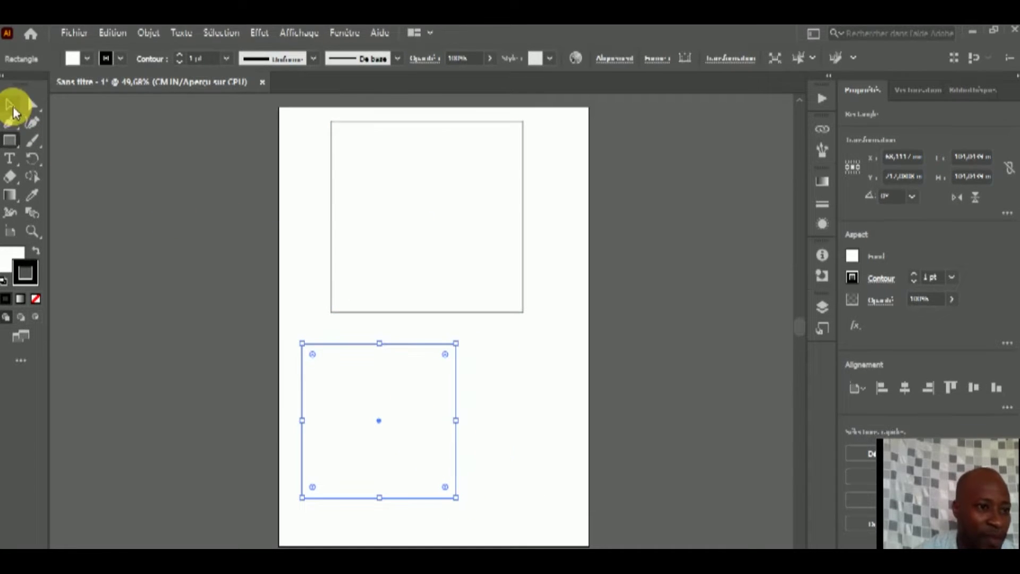
Delete the lower square, keeping only the large one, and expand the shape tools group
{"action": "key", "text": "Delete"}
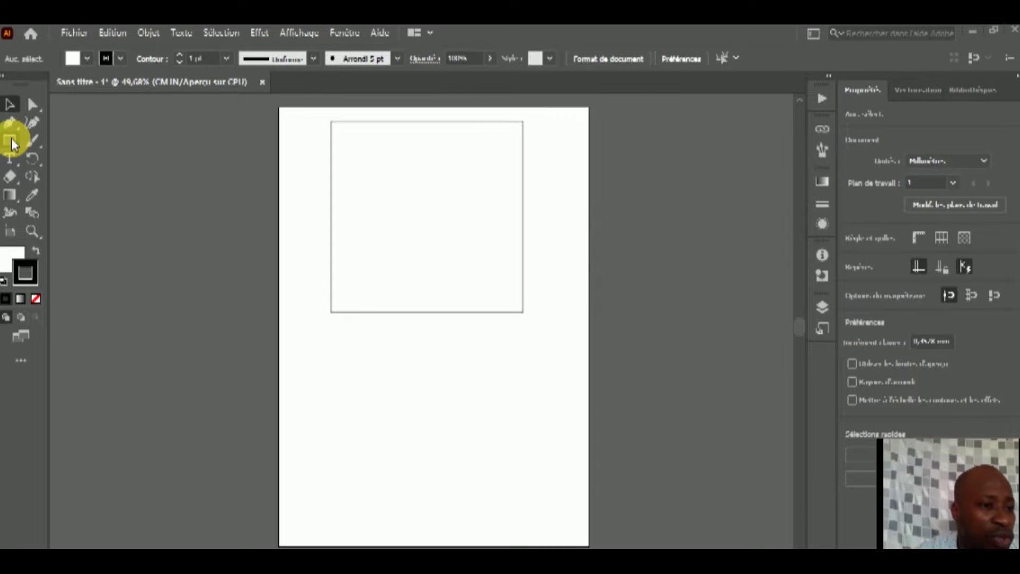
{"action": "right_click", "coordinate": [13, 144]}
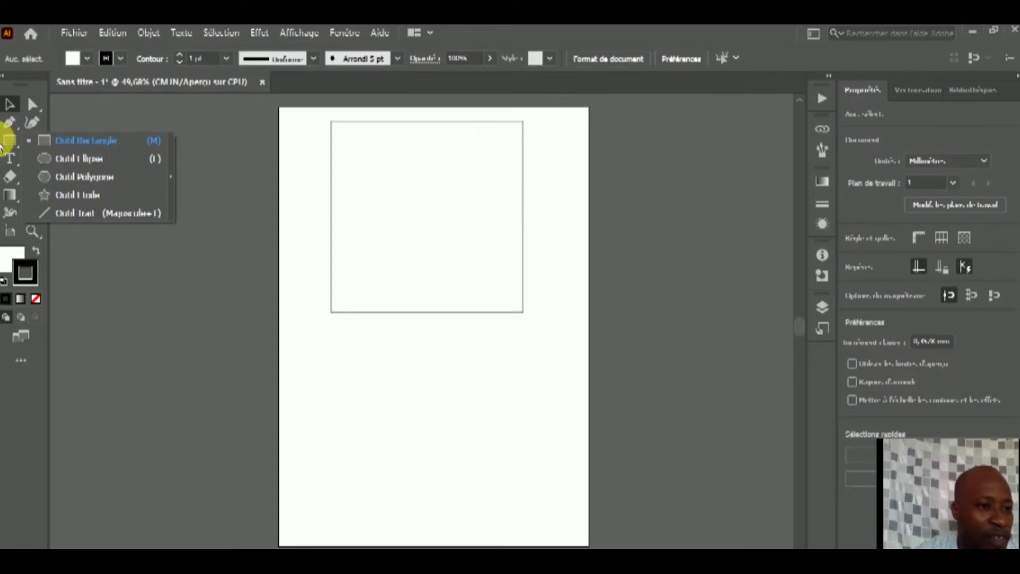
Draw a large circle below the rectangle and nudge it up and left
{"action": "left_click", "coordinate": [88, 162]}
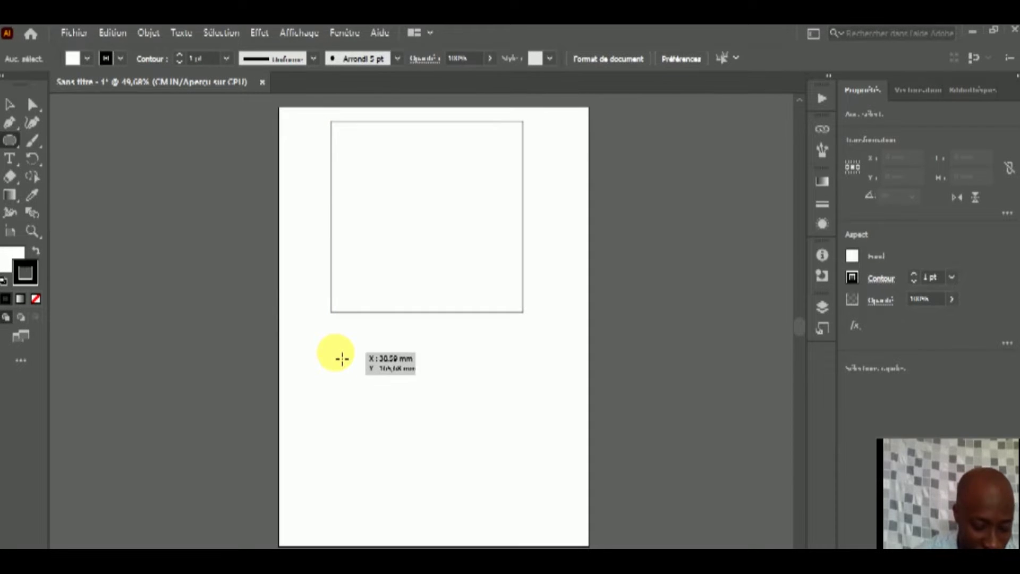
{"action": "mouse_move", "coordinate": [337, 355]}
{"action": "left_mouse_down"}
{"action": "mouse_move", "coordinate": [523, 524]}
{"action": "mouse_move", "coordinate": [507, 485]}
{"action": "left_mouse_up"}
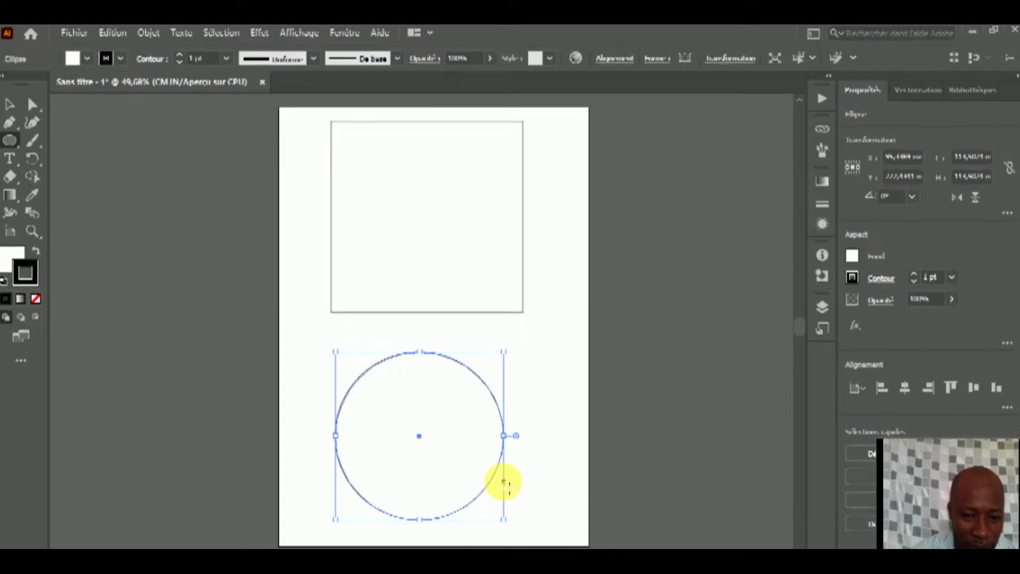
{"action": "left_click", "coordinate": [10, 103]}
{"action": "mouse_move", "coordinate": [425, 435]}
{"action": "left_mouse_down"}
{"action": "mouse_move", "coordinate": [374, 394]}
{"action": "mouse_move", "coordinate": [379, 409]}
{"action": "left_mouse_up"}
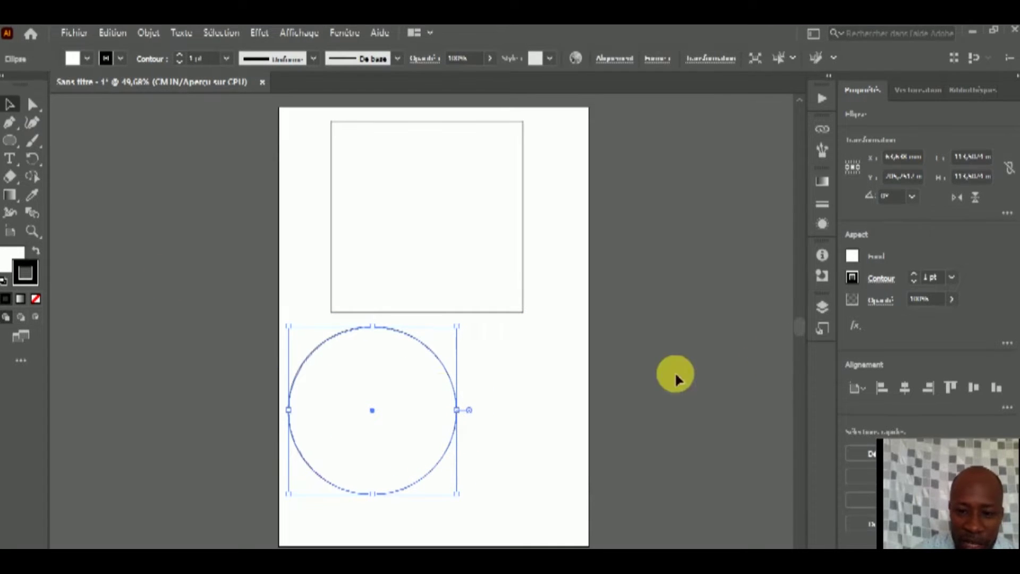
{"action": "left_click", "coordinate": [490, 391]}
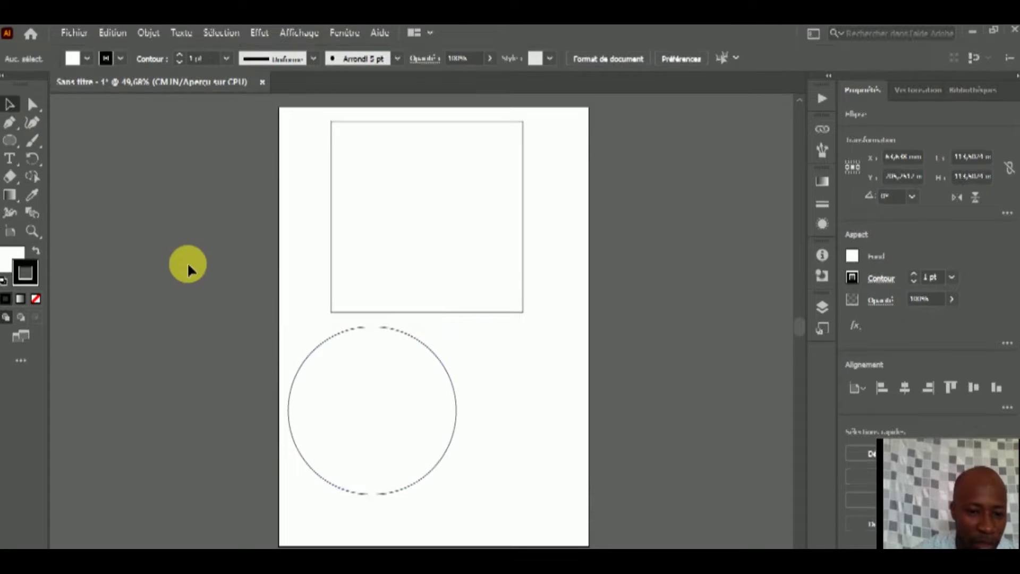
Draw a smaller circle, about 69 mm, to the right of the large one
{"action": "left_click", "coordinate": [10, 143]}
{"action": "left_click", "coordinate": [382, 374]}
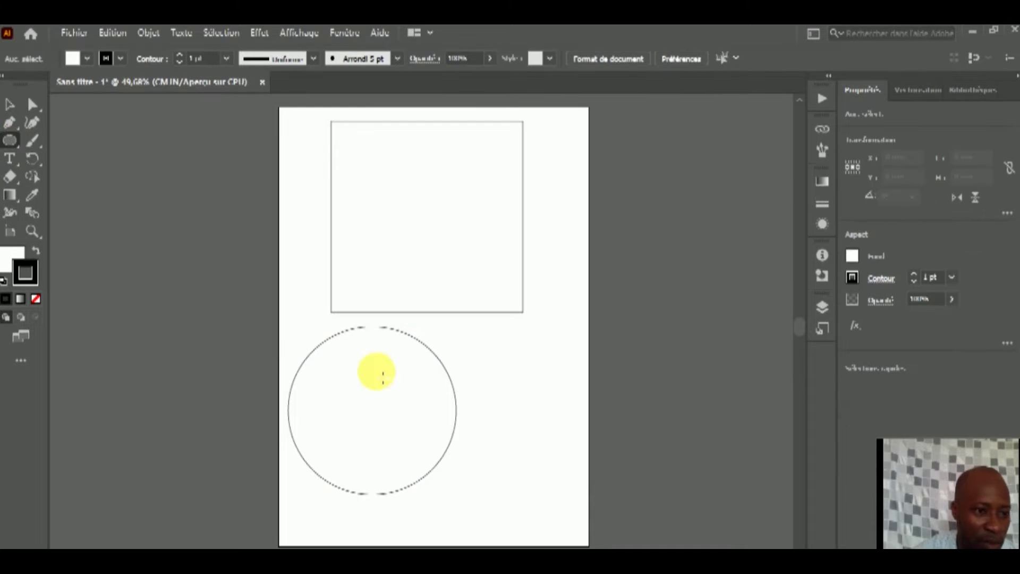
{"action": "left_click_drag", "start_coordinate": [496, 384], "coordinate": [581, 471]}
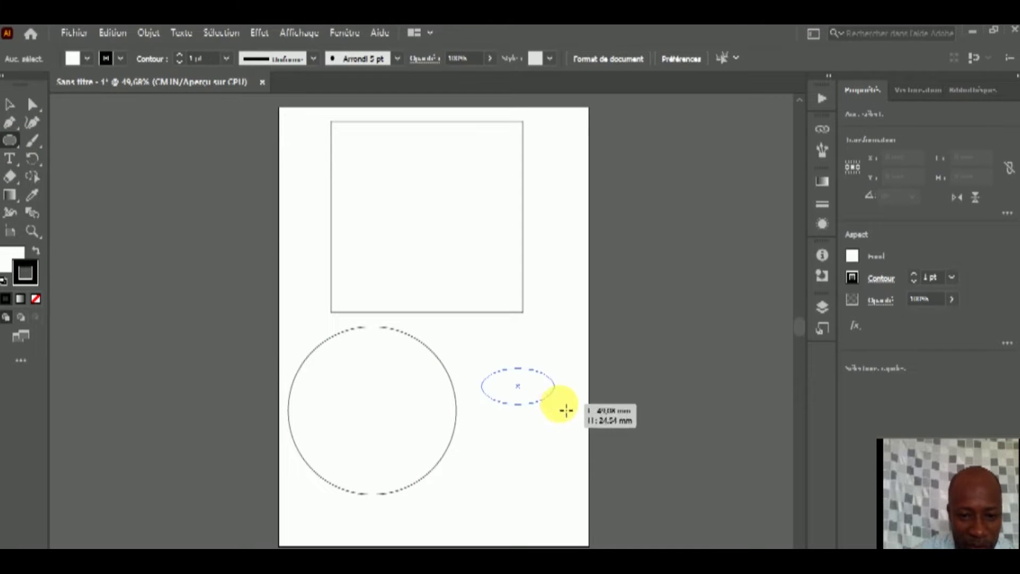
{"action": "mouse_move", "coordinate": [581, 471]}
{"action": "left_mouse_down"}
{"action": "mouse_move", "coordinate": [578, 529]}
{"action": "mouse_move", "coordinate": [531, 512]}
{"action": "left_mouse_up"}
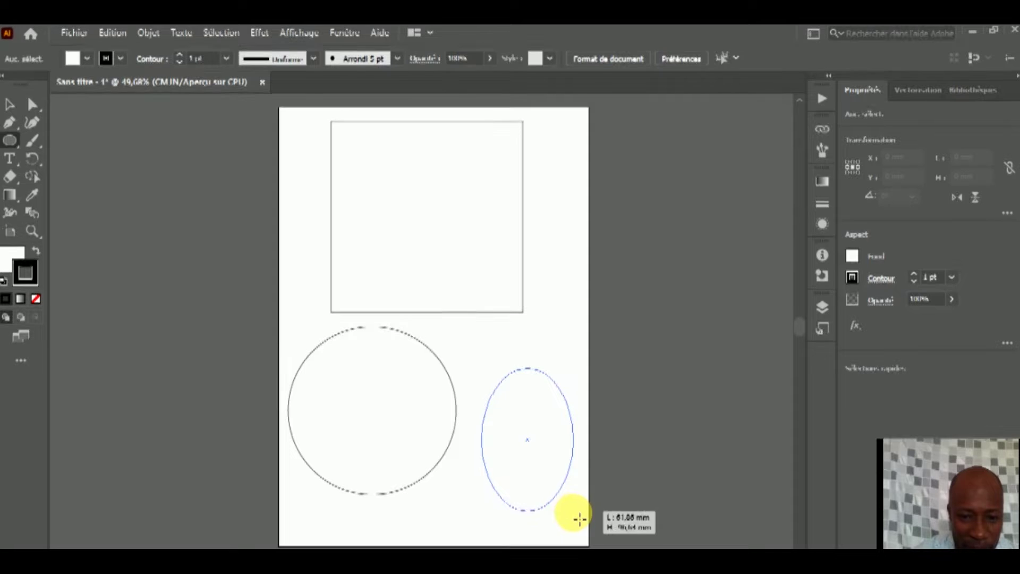
{"action": "mouse_move", "coordinate": [531, 511]}
{"action": "left_mouse_down"}
{"action": "mouse_move", "coordinate": [581, 482]}
{"action": "mouse_move", "coordinate": [583, 501]}
{"action": "mouse_move", "coordinate": [558, 433]}
{"action": "mouse_move", "coordinate": [576, 462]}
{"action": "mouse_move", "coordinate": [578, 528]}
{"action": "mouse_move", "coordinate": [583, 503]}
{"action": "left_mouse_up"}
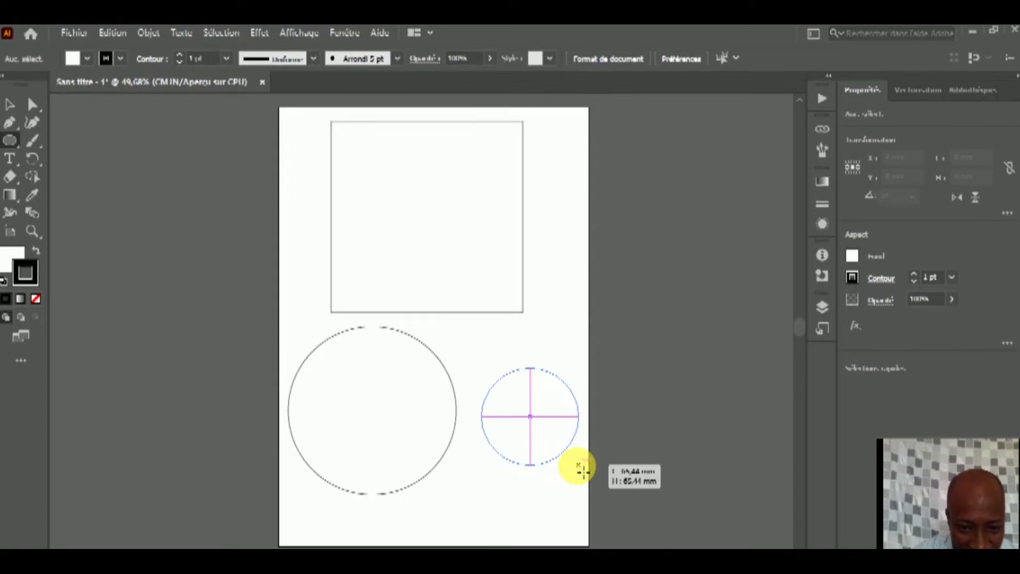
{"action": "left_click_drag", "start_coordinate": [583, 470], "coordinate": [583, 466]}
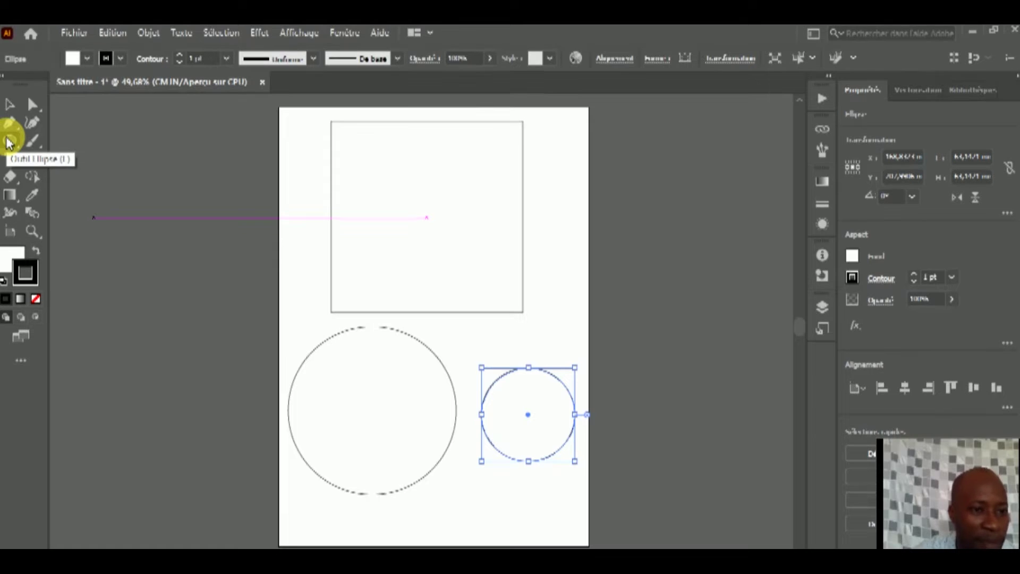
Select and delete the existing rectangle and circles
{"action": "left_click", "coordinate": [9, 104]}
{"action": "left_click_drag", "start_coordinate": [303, 161], "coordinate": [352, 321]}
{"action": "left_click_drag", "start_coordinate": [420, 443], "coordinate": [581, 485]}
{"action": "key", "text": "Delete"}
Draw a hexagon near the top and a star below it
{"action": "left_click_drag", "start_coordinate": [15, 143], "coordinate": [89, 176]}
{"action": "mouse_move", "coordinate": [304, 127]}
{"action": "left_mouse_down"}
{"action": "mouse_move", "coordinate": [425, 273]}
{"action": "mouse_move", "coordinate": [325, 164]}
{"action": "mouse_move", "coordinate": [404, 230]}
{"action": "left_mouse_up"}
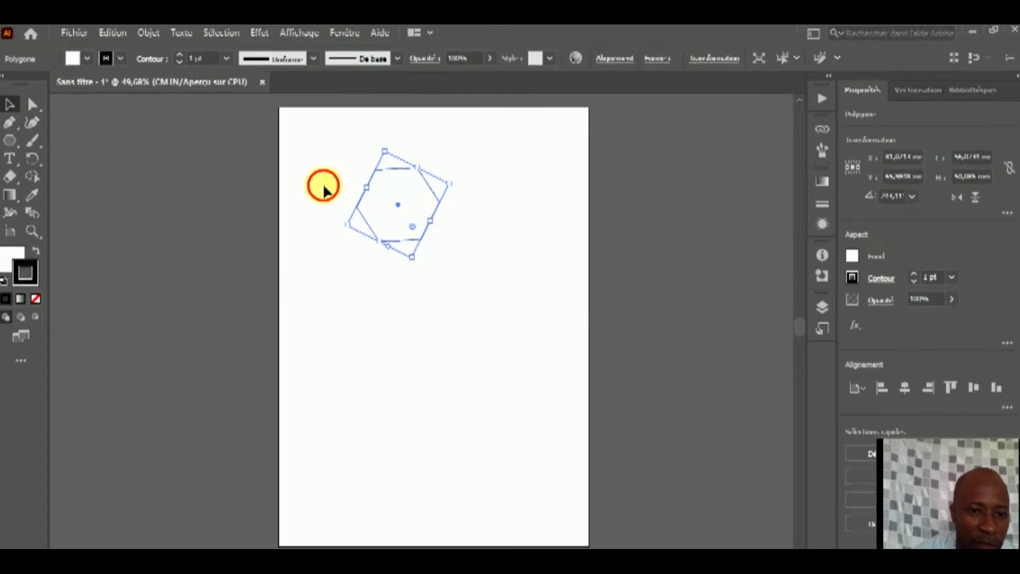
{"action": "left_click", "coordinate": [187, 184]}
{"action": "left_click_drag", "start_coordinate": [9, 139], "coordinate": [125, 199]}
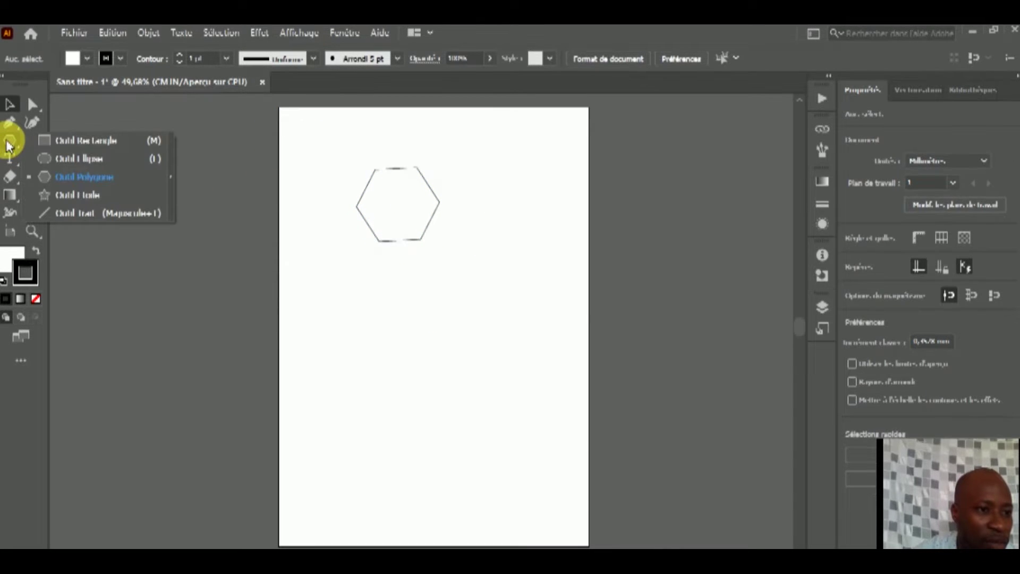
{"action": "mouse_move", "coordinate": [357, 333]}
{"action": "left_mouse_down"}
{"action": "mouse_move", "coordinate": [422, 378]}
{"action": "mouse_move", "coordinate": [412, 365]}
{"action": "left_mouse_up"}
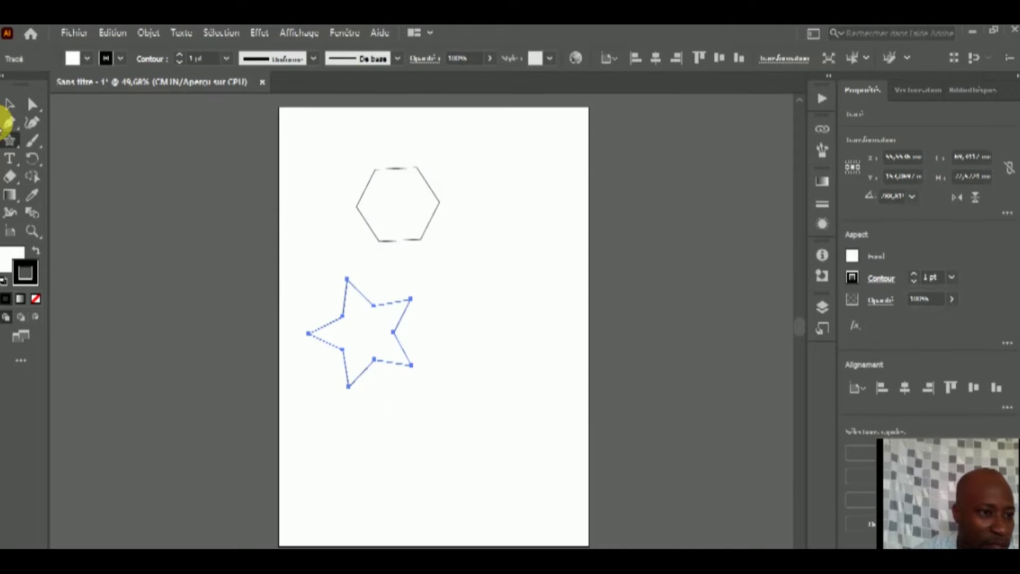
{"action": "left_click", "coordinate": [9, 112]}
Draw three straight line segments with the Line Segment tool
{"action": "left_click", "coordinate": [11, 141]}
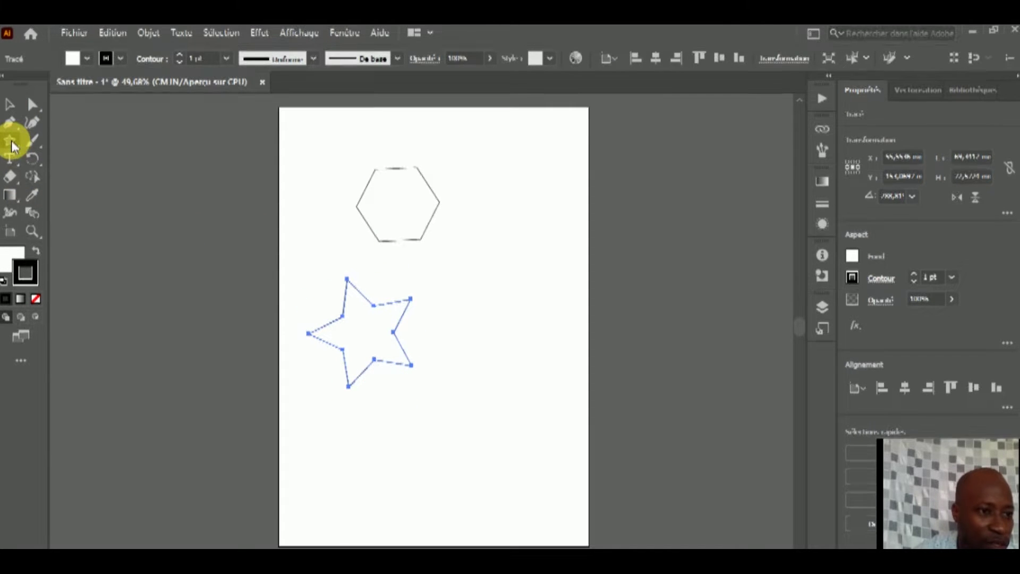
{"action": "left_click", "coordinate": [75, 213]}
{"action": "mouse_move", "coordinate": [419, 479]}
{"action": "left_mouse_down"}
{"action": "mouse_move", "coordinate": [475, 360]}
{"action": "mouse_move", "coordinate": [468, 353]}
{"action": "left_mouse_up"}
{"action": "left_click_drag", "start_coordinate": [479, 297], "coordinate": [508, 152]}
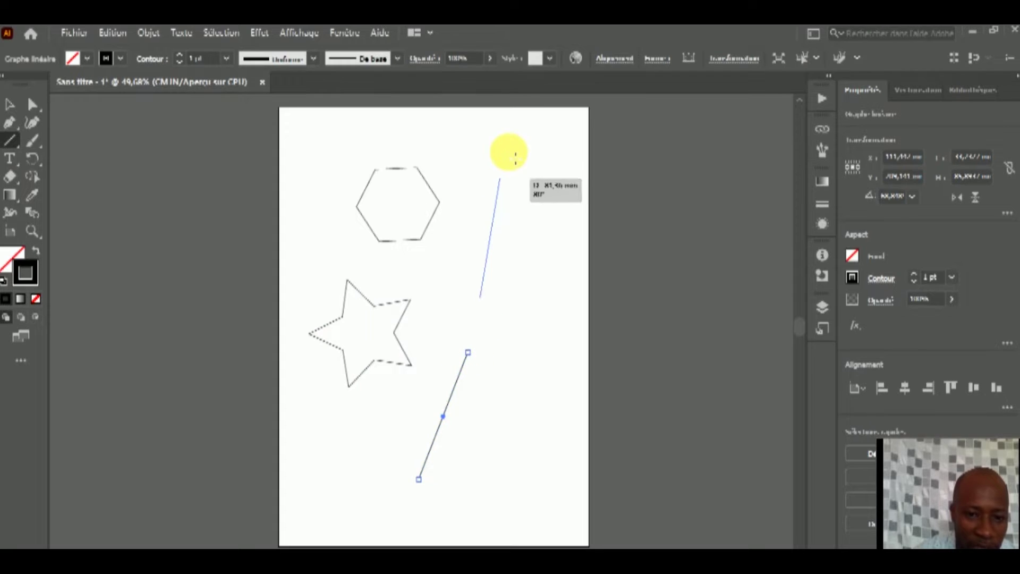
{"action": "left_click_drag", "start_coordinate": [531, 367], "coordinate": [535, 235]}
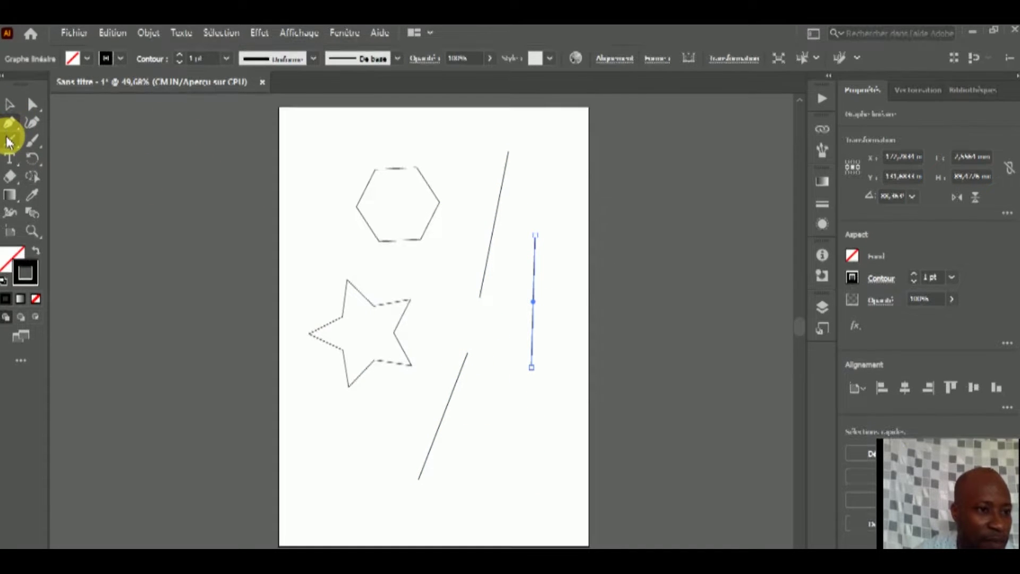
Marquee-select all the artwork on the page and delete it
{"action": "left_click", "coordinate": [10, 104]}
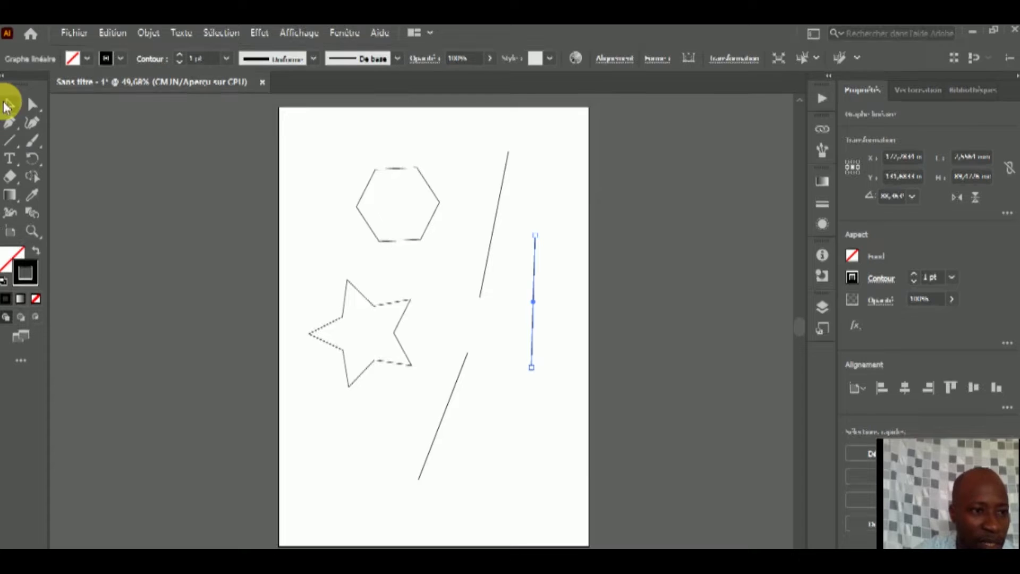
{"action": "left_click_drag", "start_coordinate": [318, 156], "coordinate": [556, 510]}
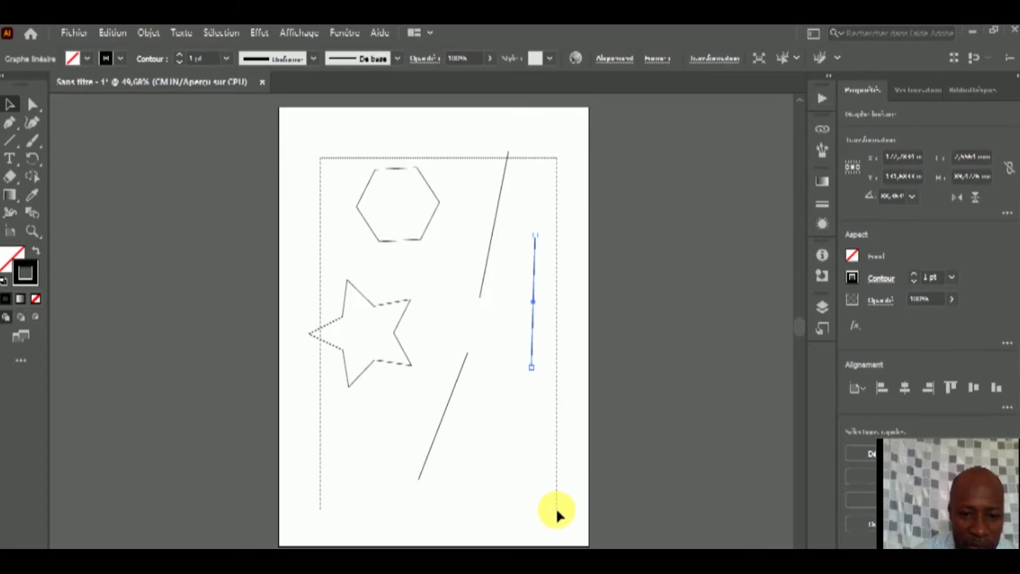
{"action": "key", "text": "Delete"}
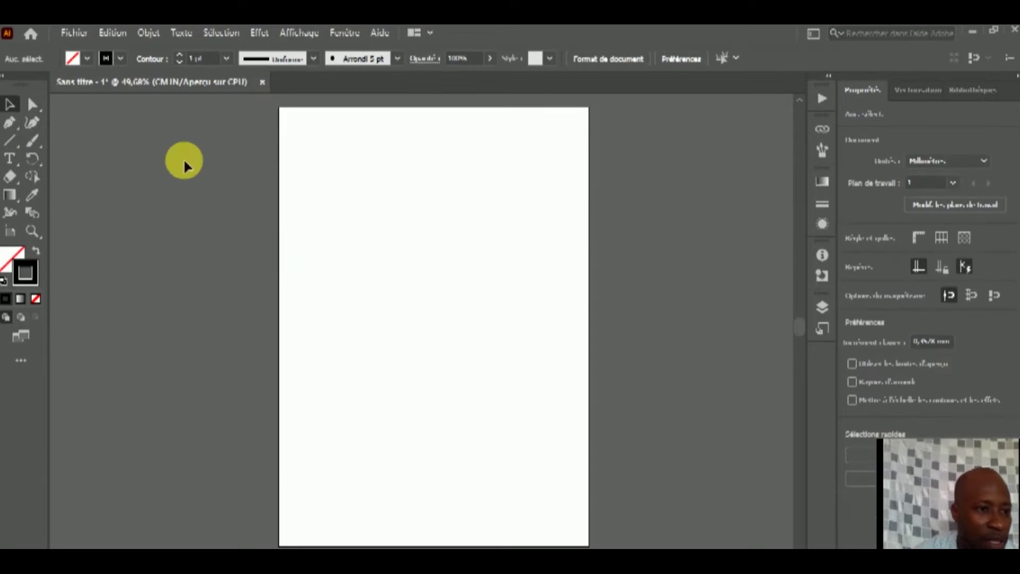
Paint three parallel diagonal Paintbrush strokes across the middle of the page
{"action": "left_click", "coordinate": [35, 143]}
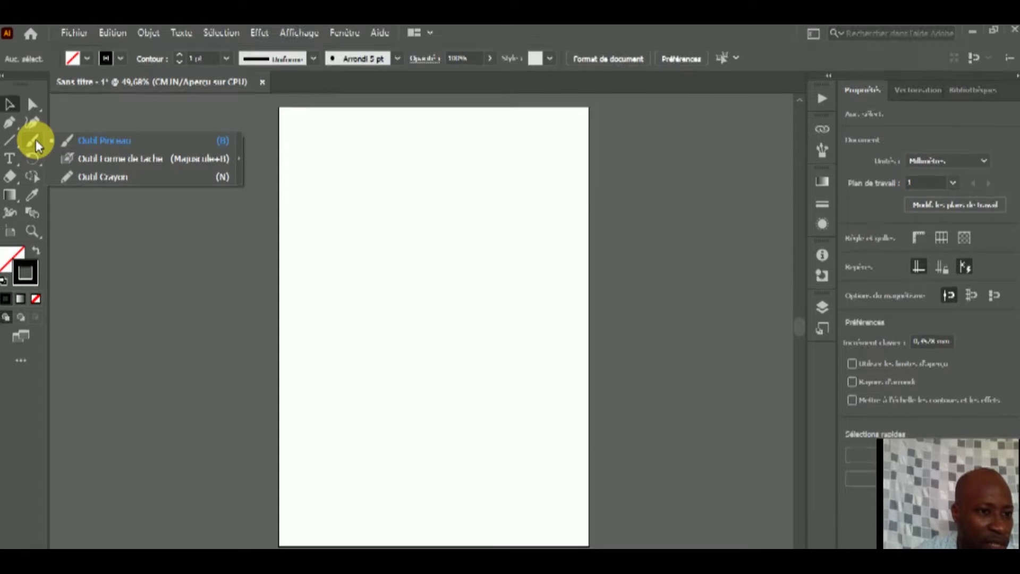
{"action": "left_click", "coordinate": [35, 143]}
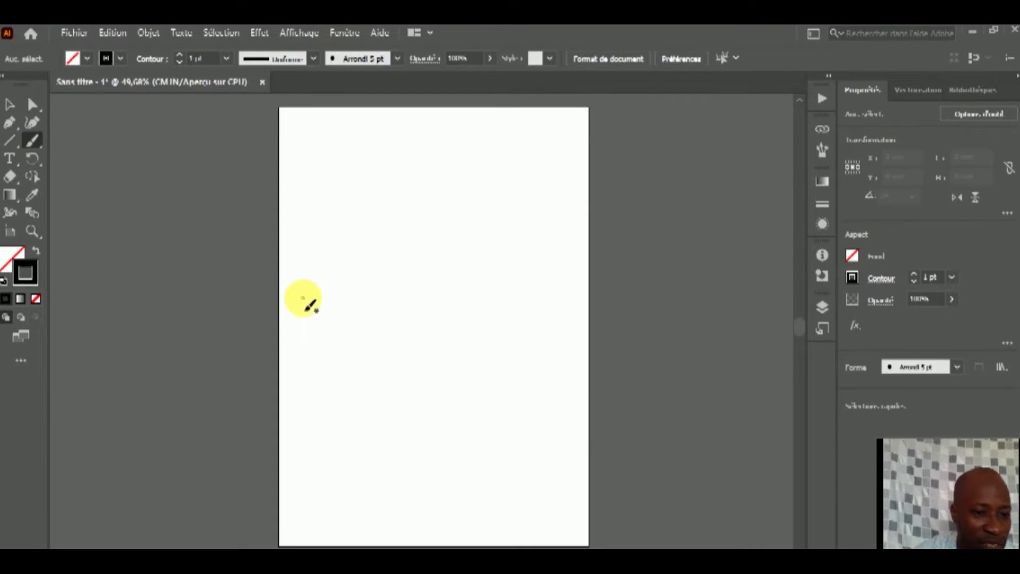
{"action": "left_click_drag", "start_coordinate": [319, 340], "coordinate": [343, 309]}
{"action": "left_click_drag", "start_coordinate": [404, 260], "coordinate": [448, 221]}
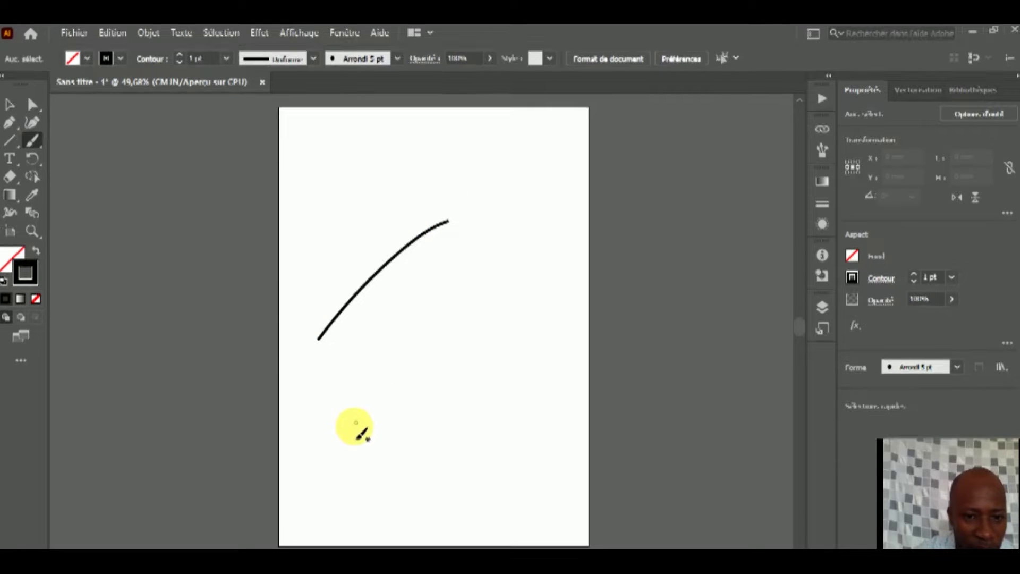
{"action": "left_click_drag", "start_coordinate": [353, 396], "coordinate": [362, 378]}
{"action": "left_click_drag", "start_coordinate": [429, 306], "coordinate": [470, 253]}
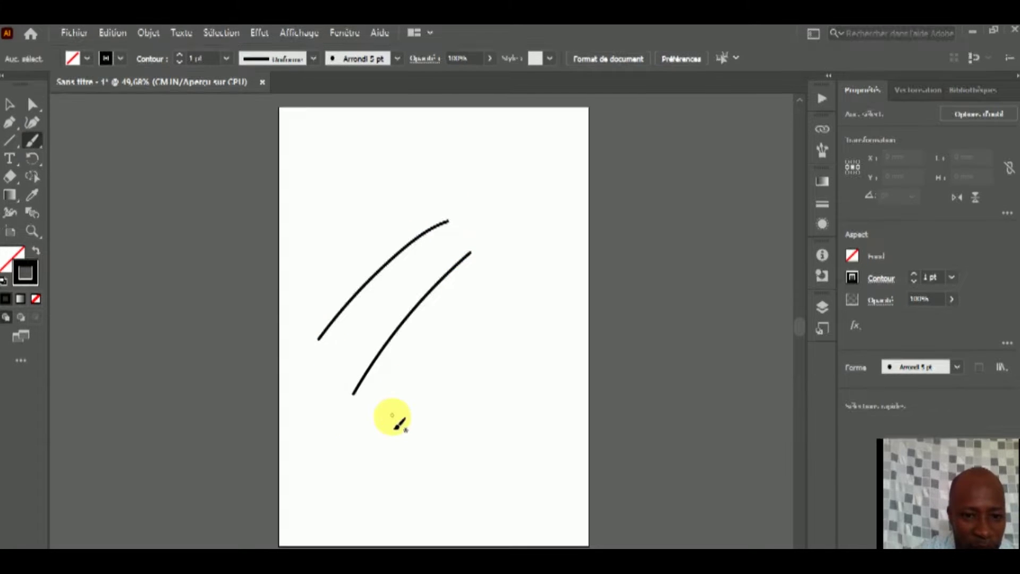
{"action": "left_click_drag", "start_coordinate": [389, 423], "coordinate": [523, 294]}
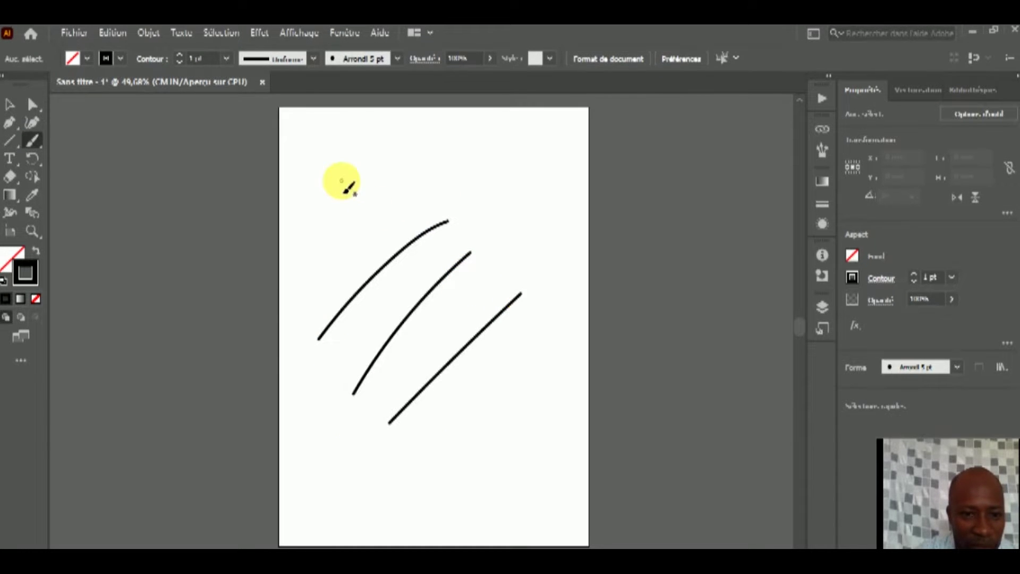
{"action": "left_click", "coordinate": [10, 109]}
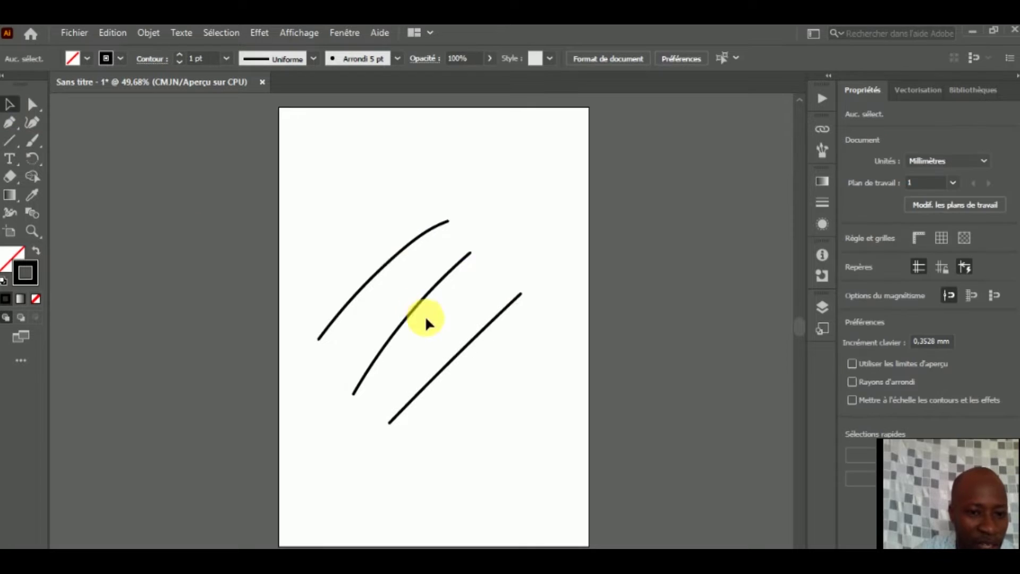
Try 7 pt and 9 pt stroke weights on the top stroke, then return it to 1 pt
{"action": "left_click", "coordinate": [383, 266]}
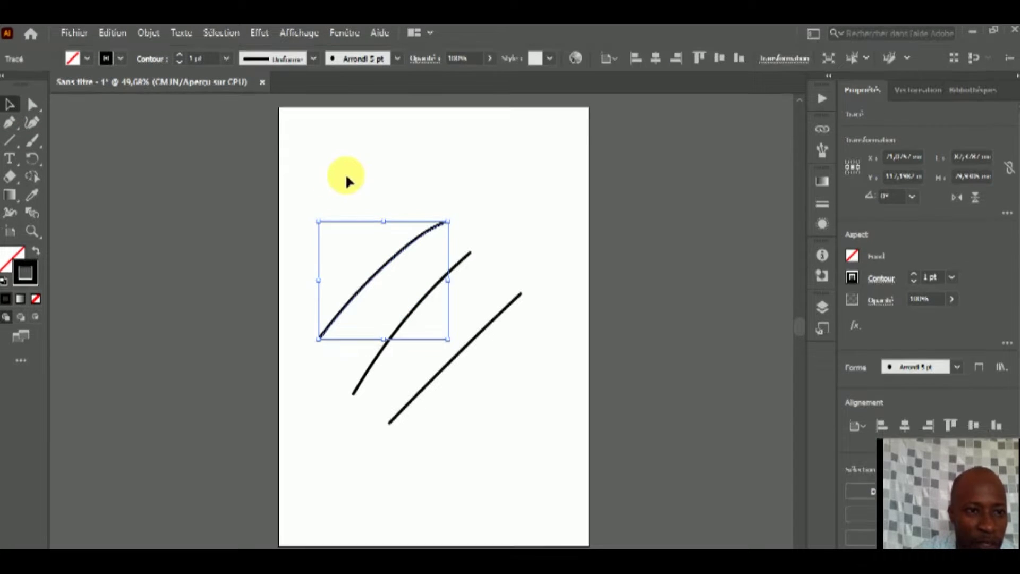
{"action": "left_click", "coordinate": [182, 58]}
{"action": "left_click", "coordinate": [181, 55]}
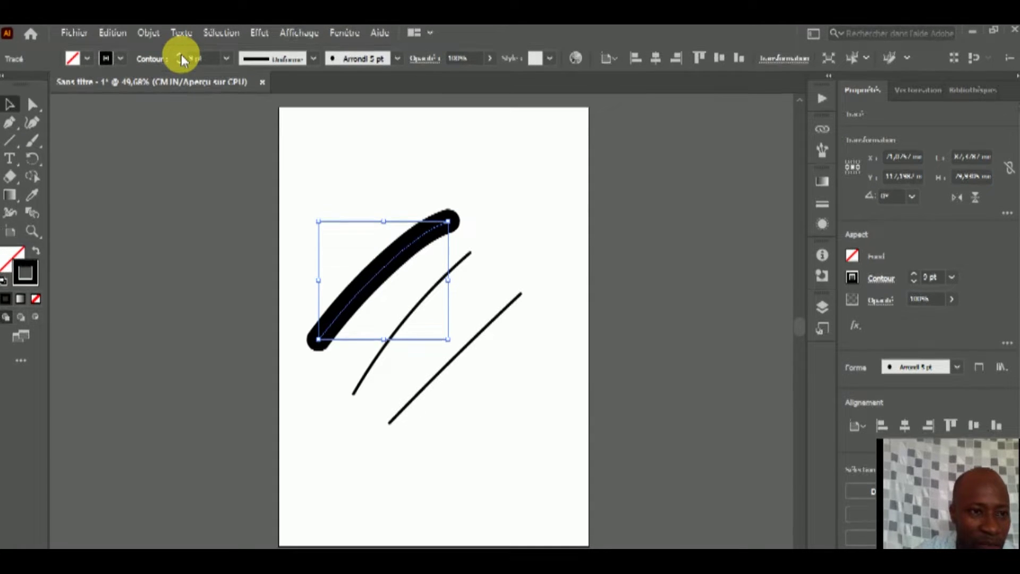
{"action": "left_click", "coordinate": [180, 62]}
{"action": "left_click", "coordinate": [180, 62]}
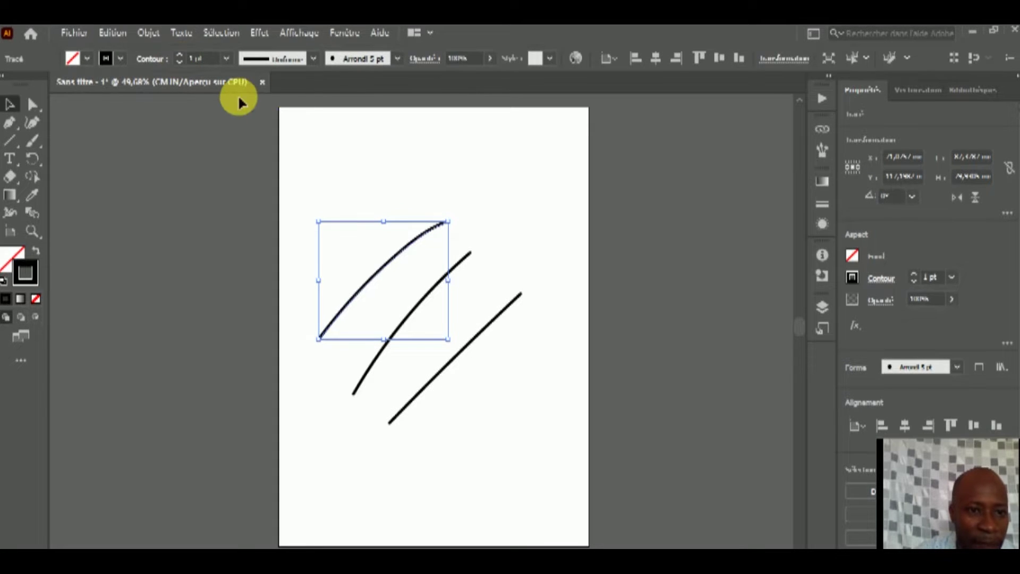
Apply the first tapered width profile to the top stroke and review it
{"action": "left_click", "coordinate": [315, 59]}
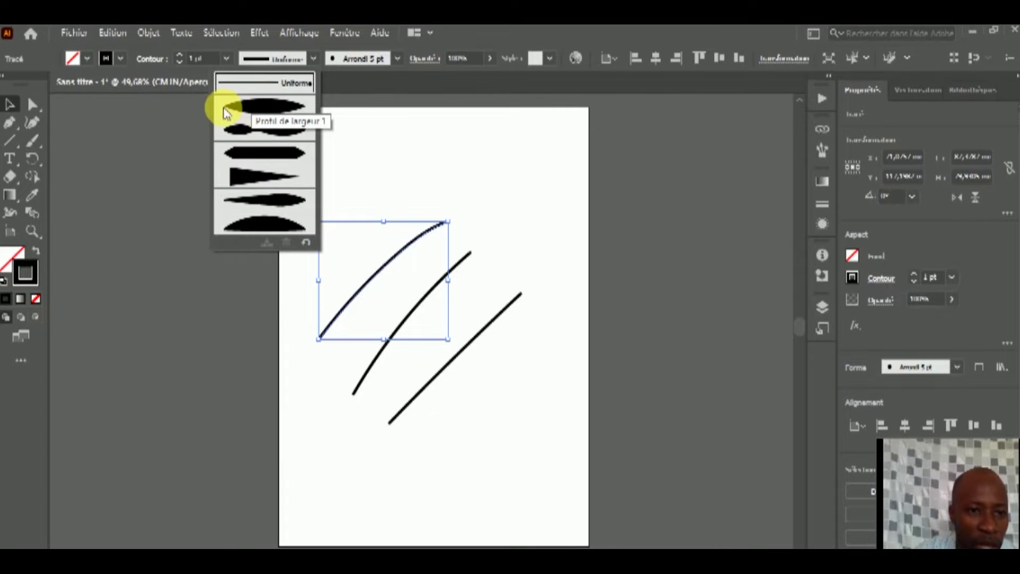
{"action": "left_click", "coordinate": [251, 107]}
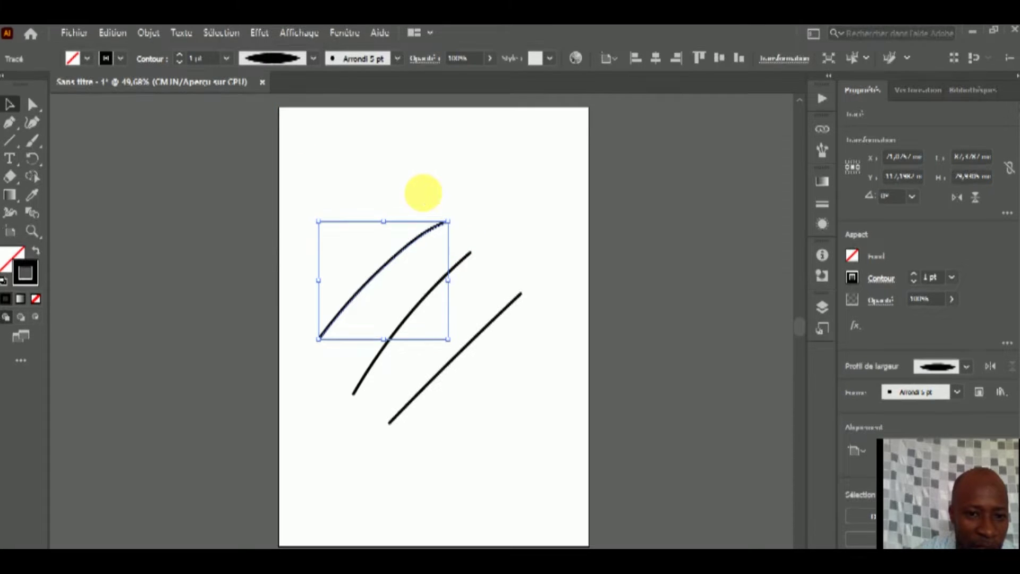
{"action": "left_click", "coordinate": [422, 196]}
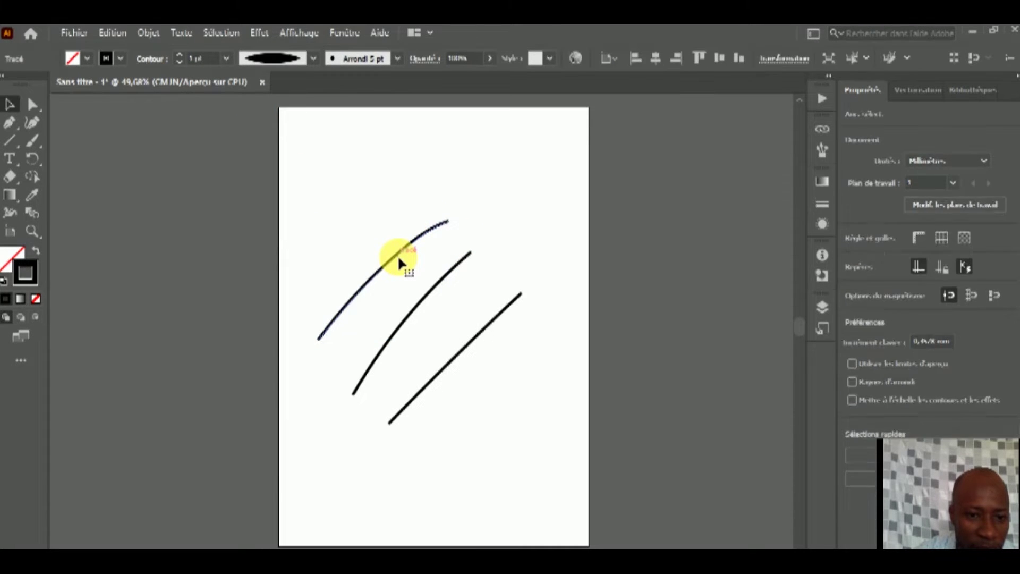
{"action": "left_click", "coordinate": [397, 254]}
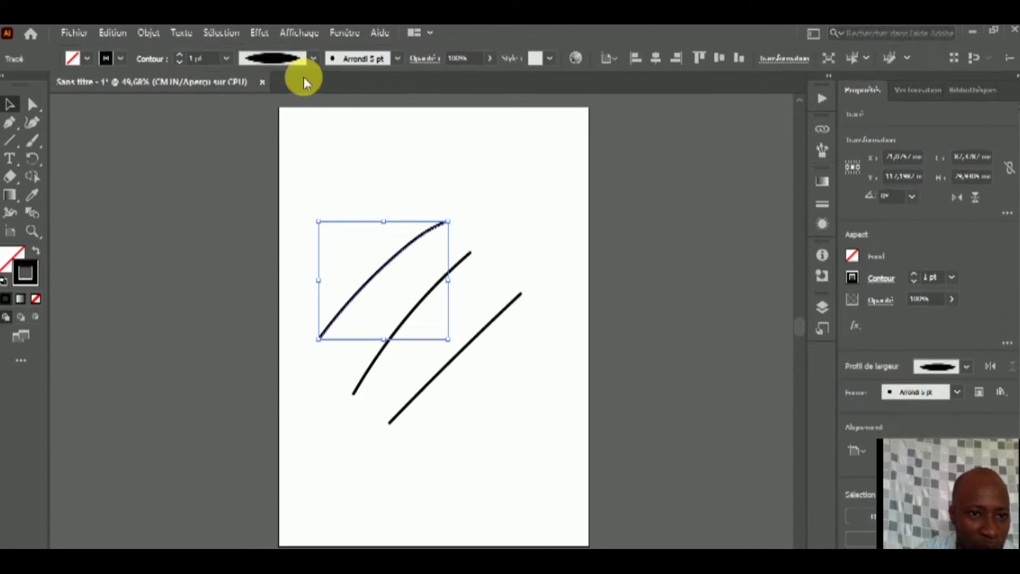
{"action": "left_click", "coordinate": [313, 60]}
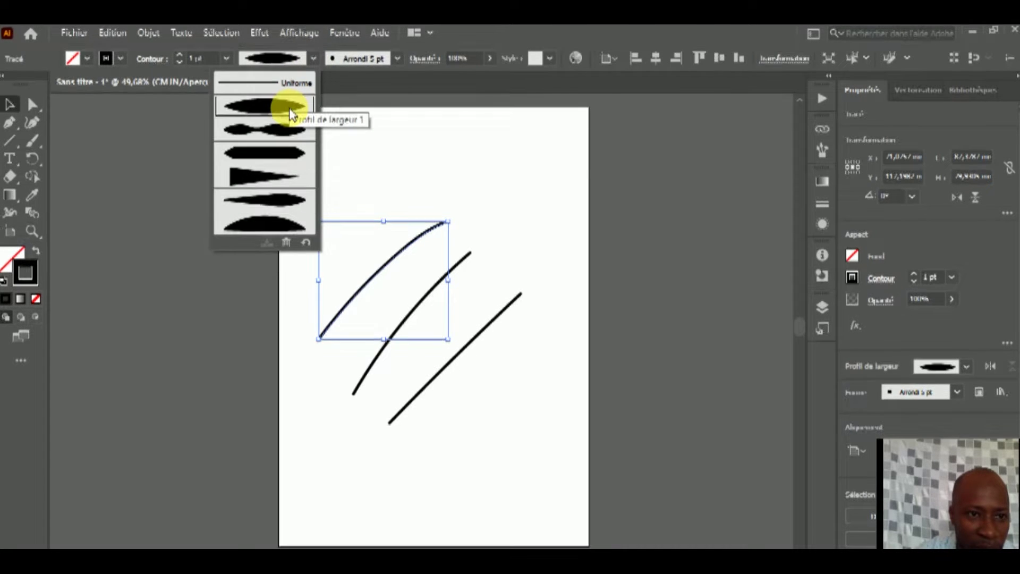
{"action": "left_click", "coordinate": [430, 187]}
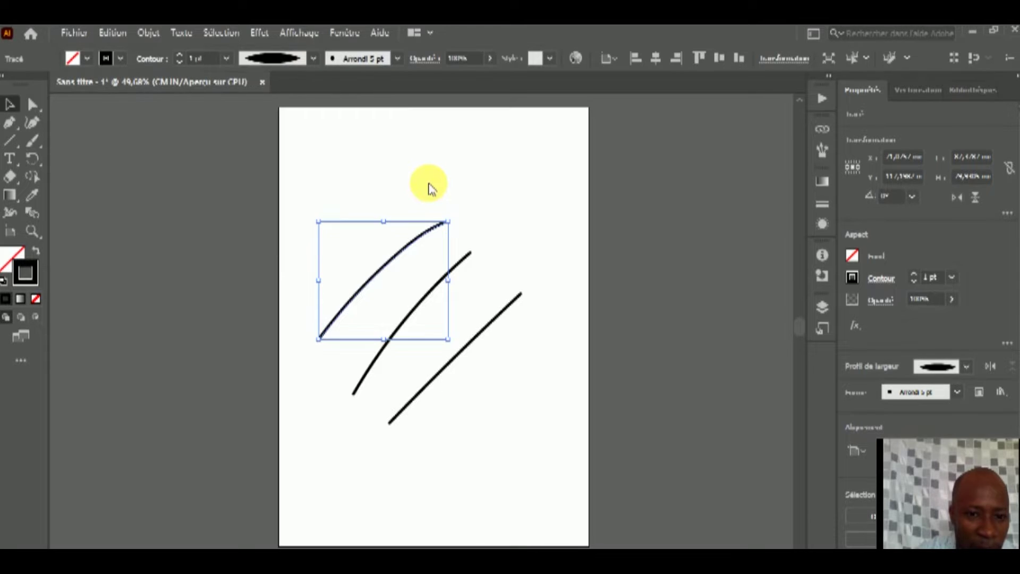
{"action": "left_click", "coordinate": [412, 175]}
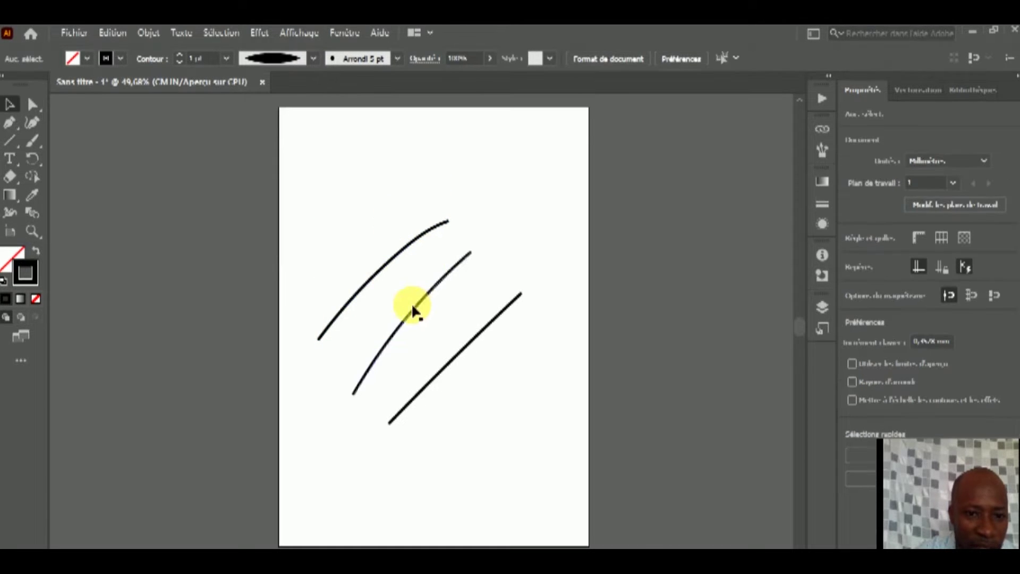
Marquee-select all three strokes and delete them
{"action": "left_click", "coordinate": [383, 271]}
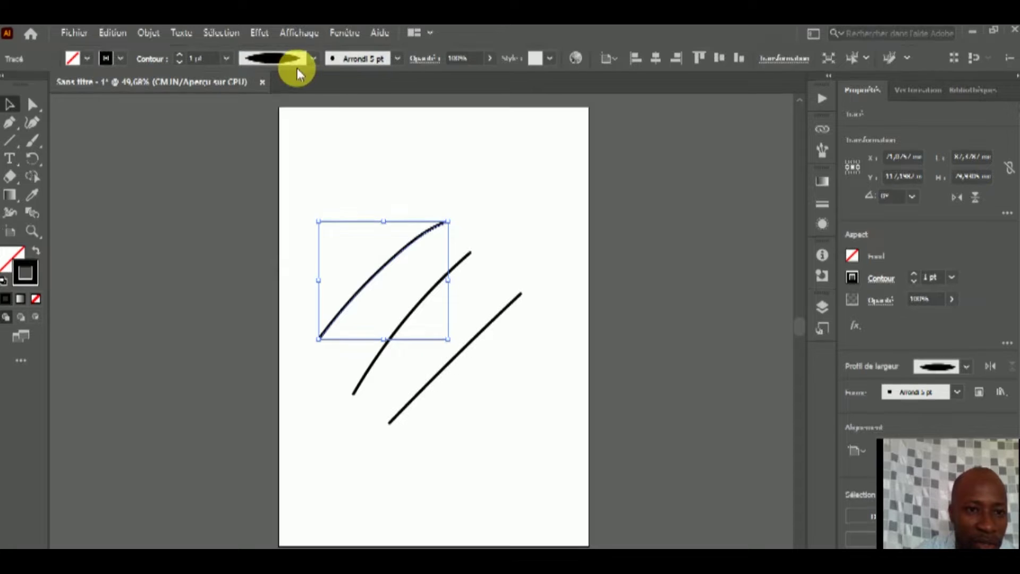
{"action": "left_click", "coordinate": [360, 200]}
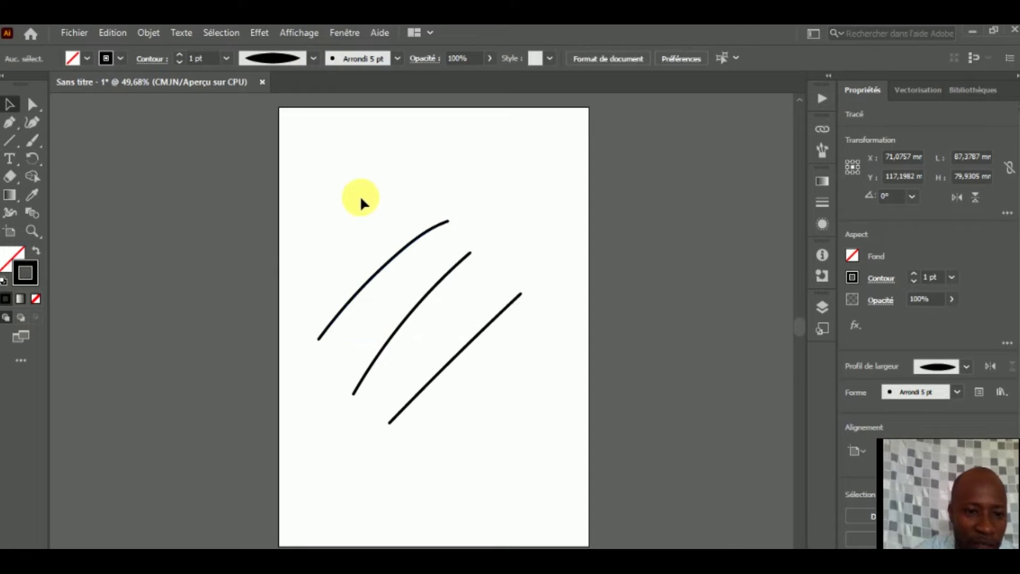
{"action": "left_click", "coordinate": [387, 266]}
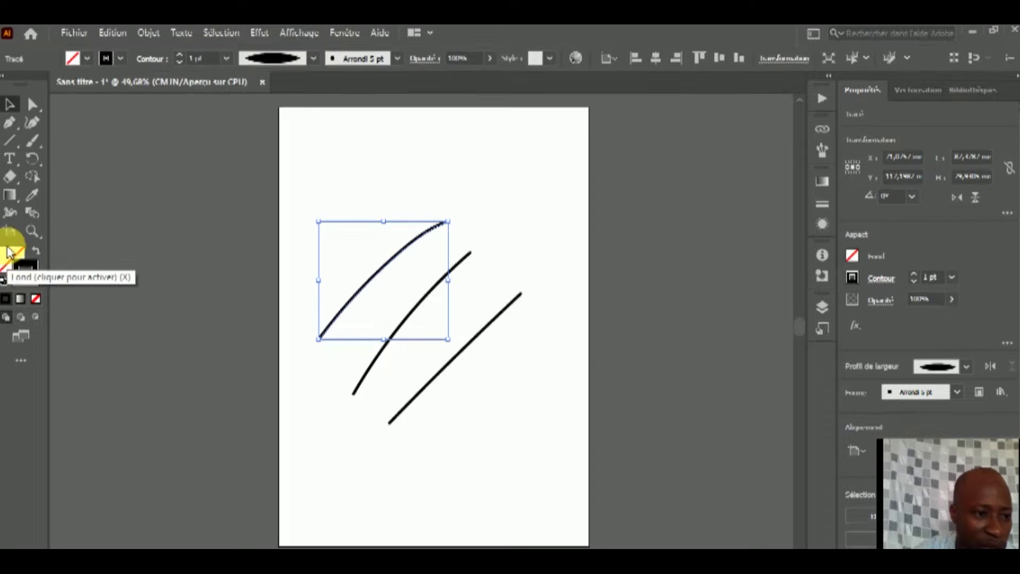
{"action": "left_click_drag", "start_coordinate": [357, 188], "coordinate": [495, 371]}
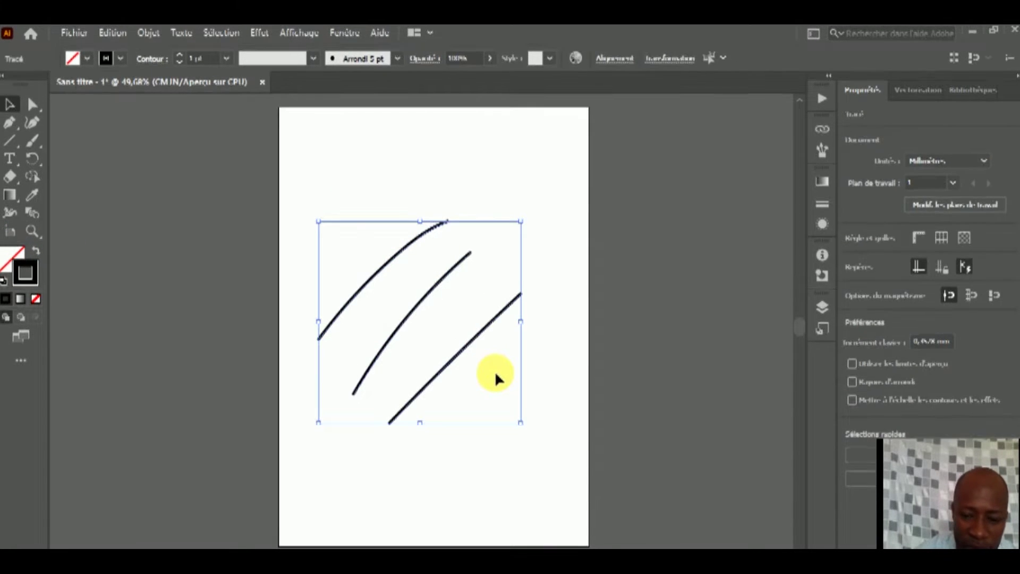
{"action": "key", "text": "Delete"}
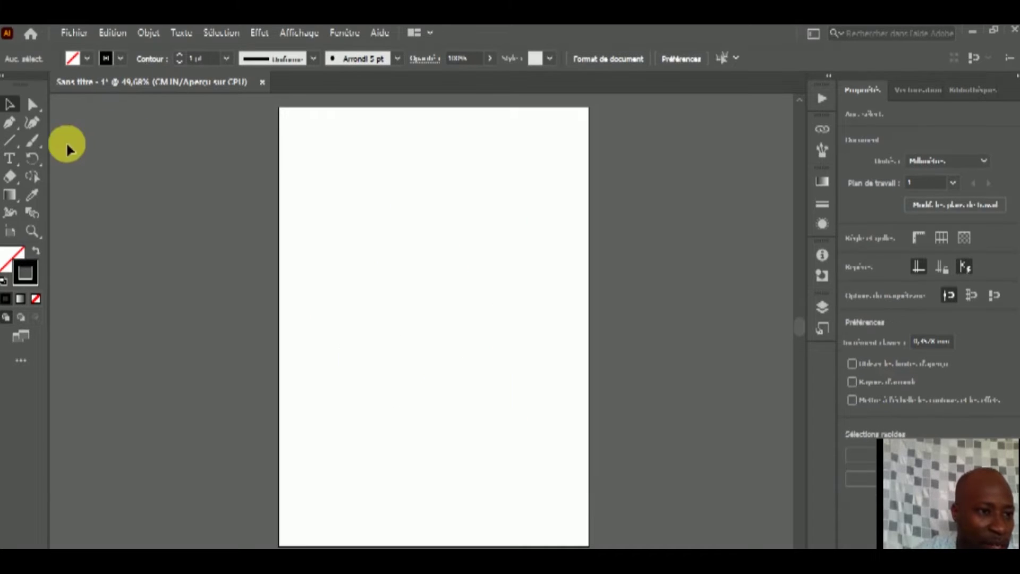
Paint three new parallel diagonal brush strokes on the page
{"action": "left_click", "coordinate": [32, 124]}
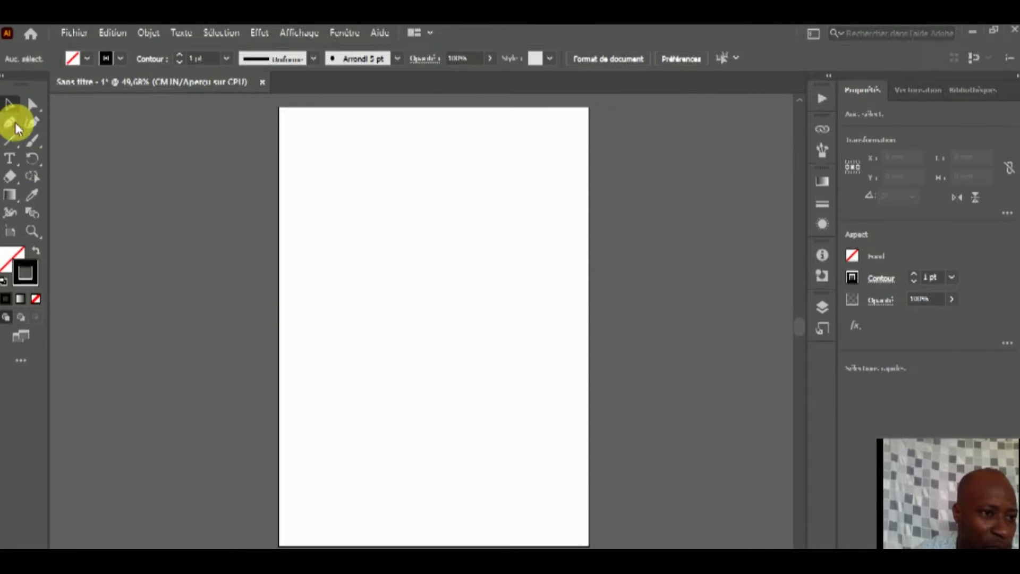
{"action": "left_click", "coordinate": [9, 104]}
{"action": "left_click", "coordinate": [33, 142]}
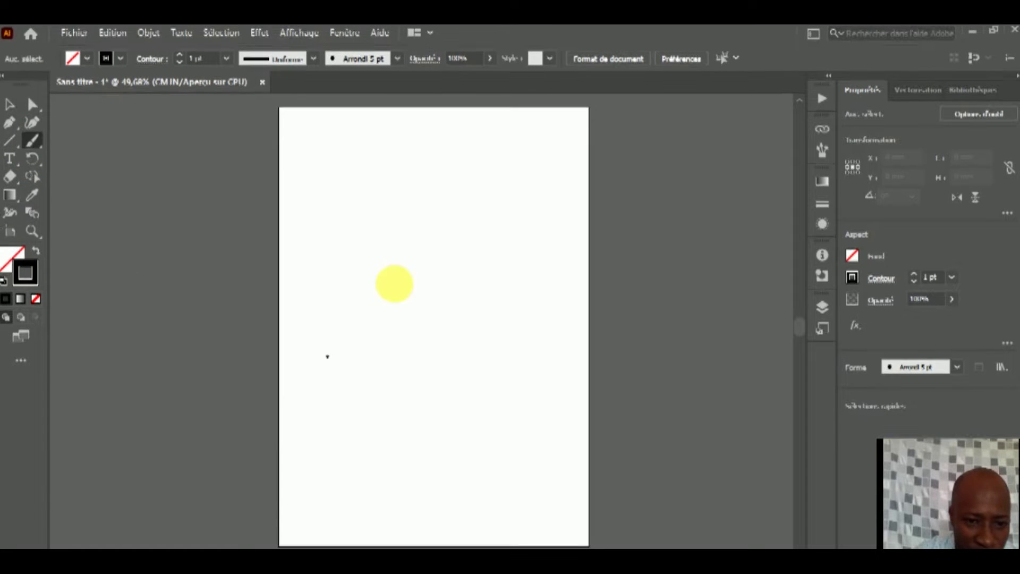
{"action": "left_click_drag", "start_coordinate": [327, 356], "coordinate": [476, 204]}
{"action": "left_click_drag", "start_coordinate": [388, 407], "coordinate": [503, 248]}
{"action": "left_click_drag", "start_coordinate": [436, 455], "coordinate": [553, 303]}
{"action": "left_click", "coordinate": [10, 104]}
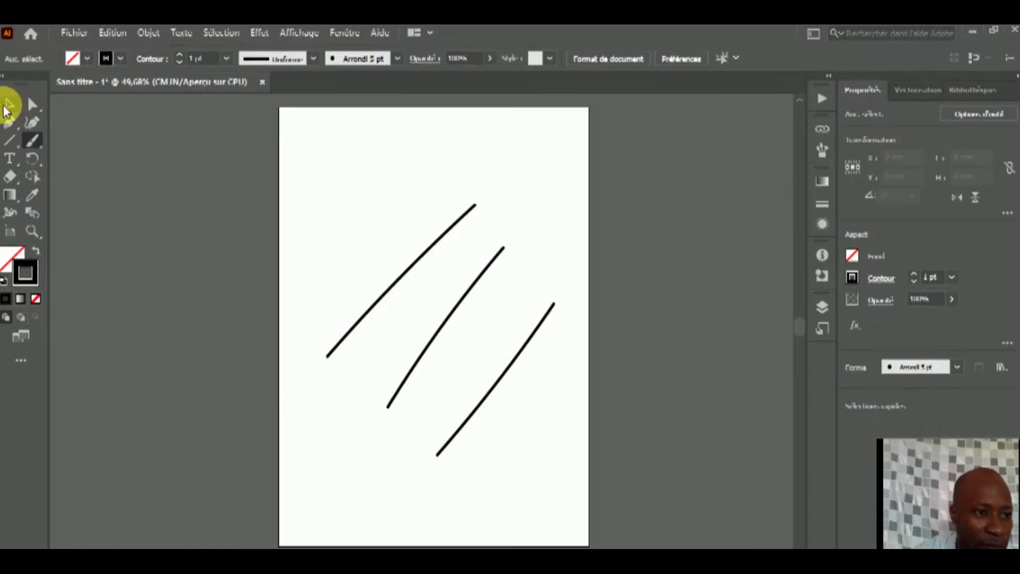
Apply the Anthracite - Contour progressif brush to the top-left line
{"action": "left_click", "coordinate": [401, 276]}
{"action": "left_click", "coordinate": [397, 59]}
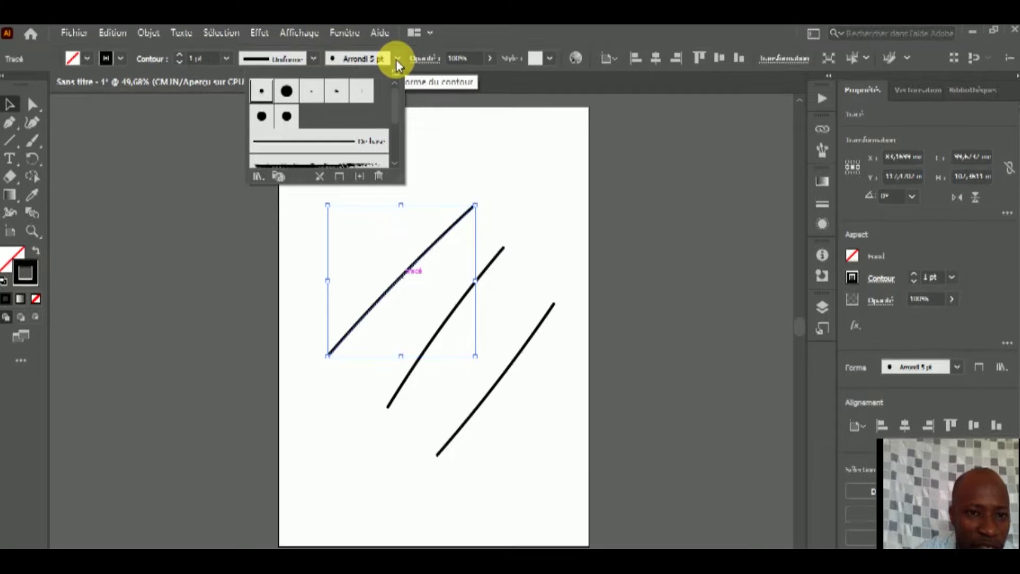
{"action": "mouse_move", "coordinate": [396, 101]}
{"action": "left_mouse_down"}
{"action": "mouse_move", "coordinate": [393, 148]}
{"action": "mouse_move", "coordinate": [393, 116]}
{"action": "left_mouse_up"}
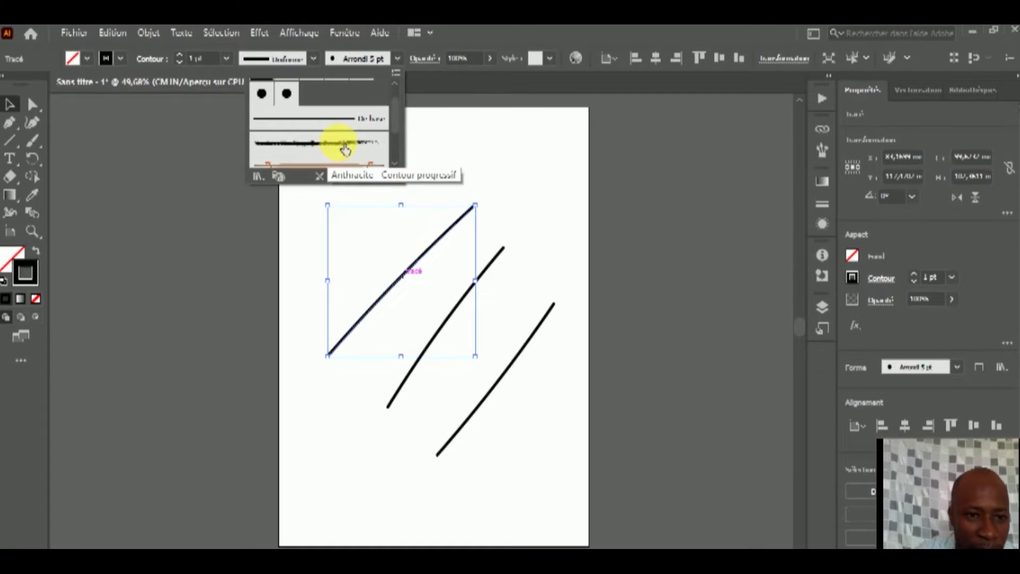
{"action": "left_click", "coordinate": [343, 148]}
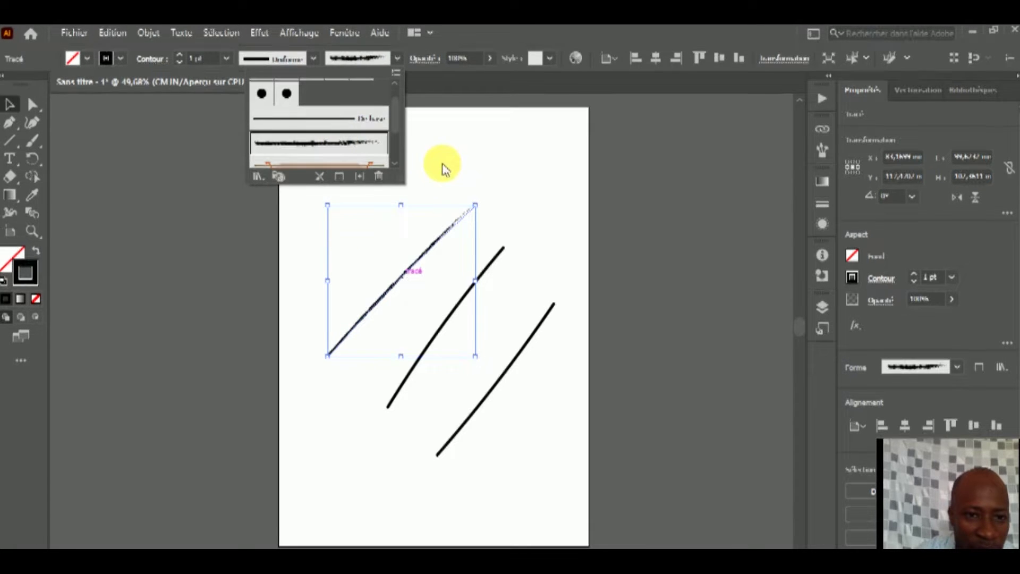
{"action": "left_click", "coordinate": [485, 274]}
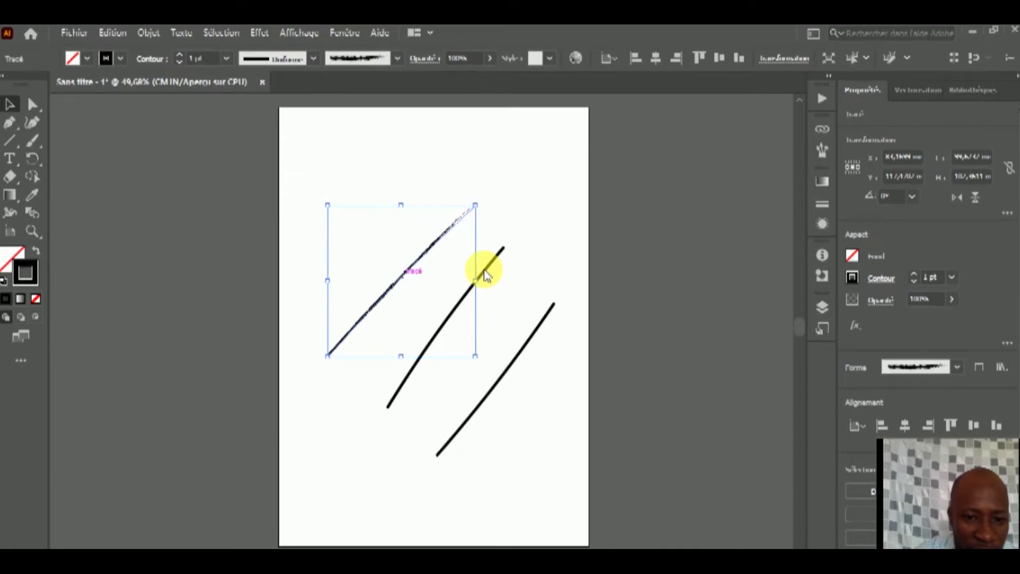
{"action": "left_click", "coordinate": [500, 225]}
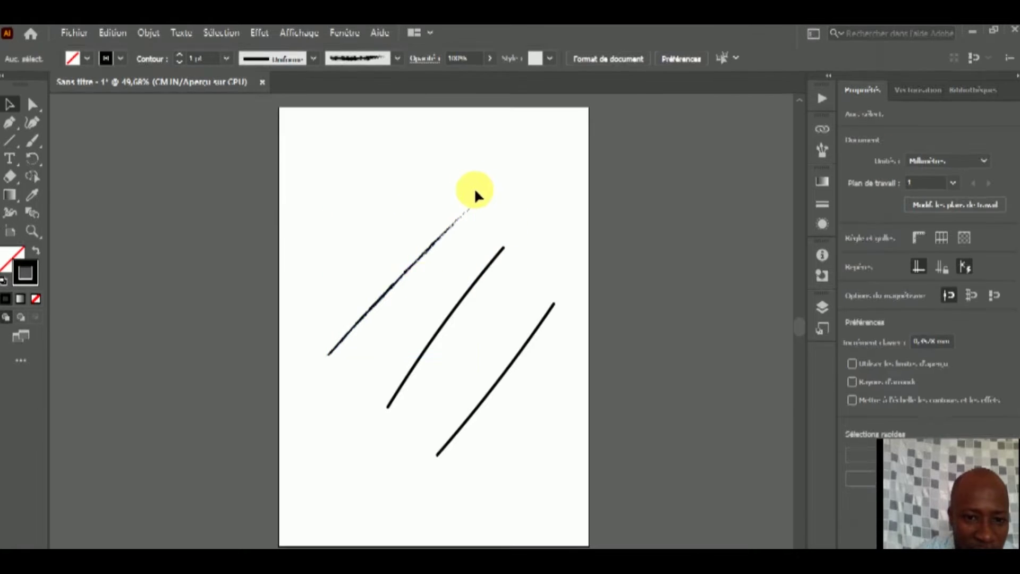
Raise the top-left charcoal line's stroke weight to 6 pt
{"action": "left_click", "coordinate": [399, 277]}
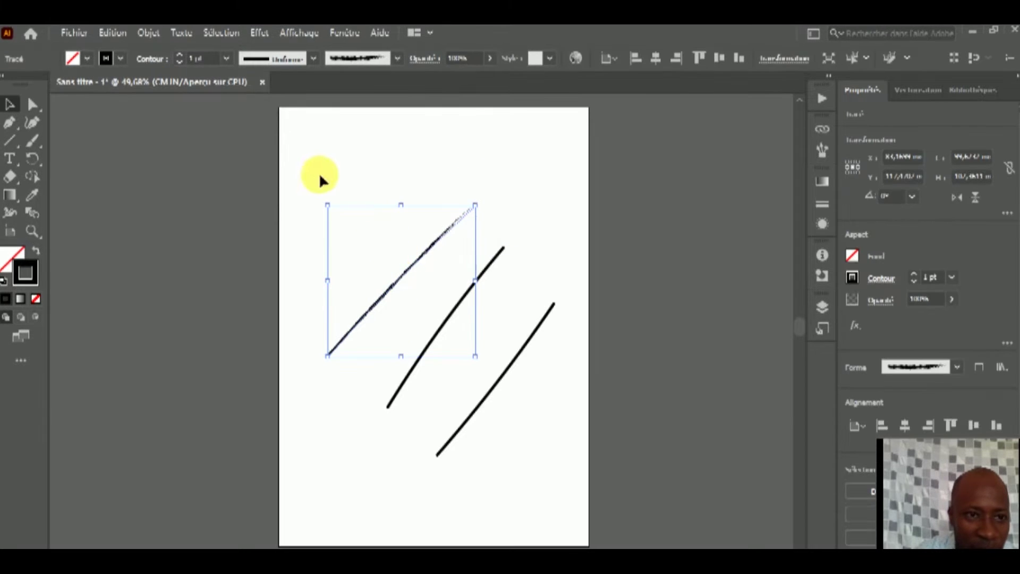
{"action": "left_click", "coordinate": [180, 55]}
{"action": "left_click", "coordinate": [180, 56]}
{"action": "left_click", "coordinate": [464, 165]}
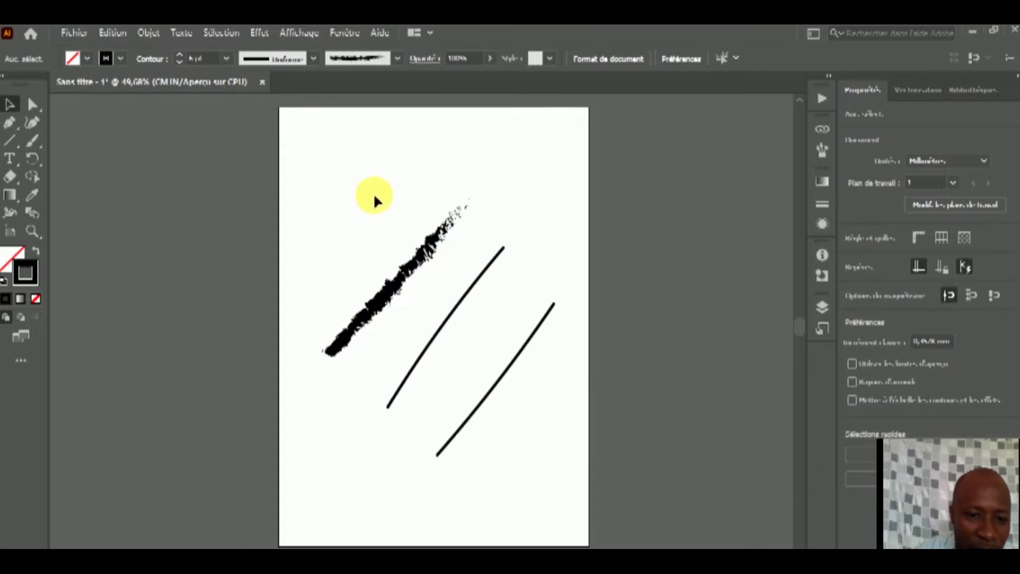
{"action": "left_click", "coordinate": [435, 328]}
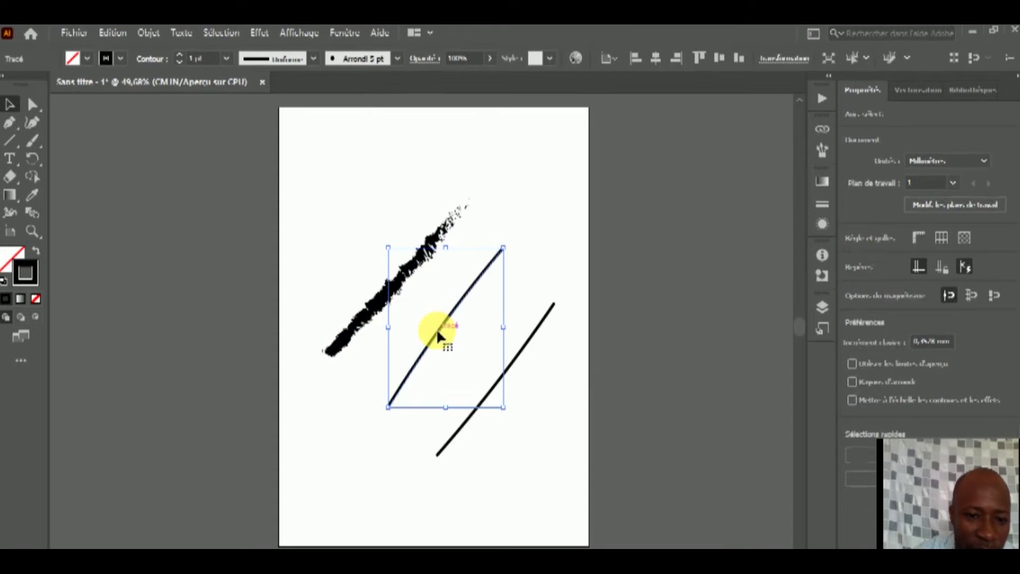
Give the middle diagonal line the blue pattern brush, after briefly trying the orange arrow brush
{"action": "left_click", "coordinate": [397, 59]}
{"action": "scroll", "coordinate": [395, 128], "scroll_direction": "down", "scroll_amount": 2}
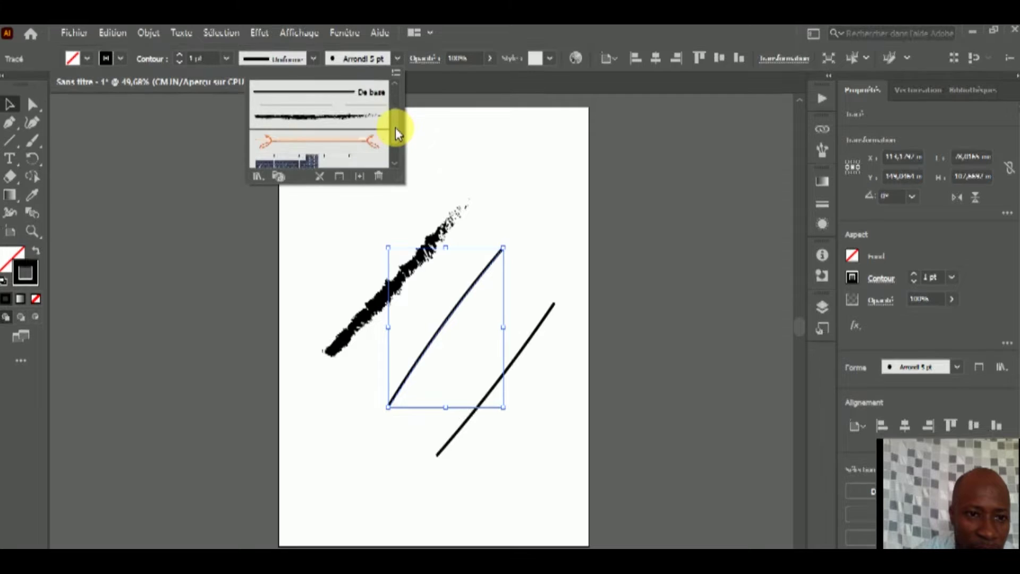
{"action": "scroll", "coordinate": [395, 130], "scroll_direction": "down", "scroll_amount": 1}
{"action": "left_click", "coordinate": [374, 128]}
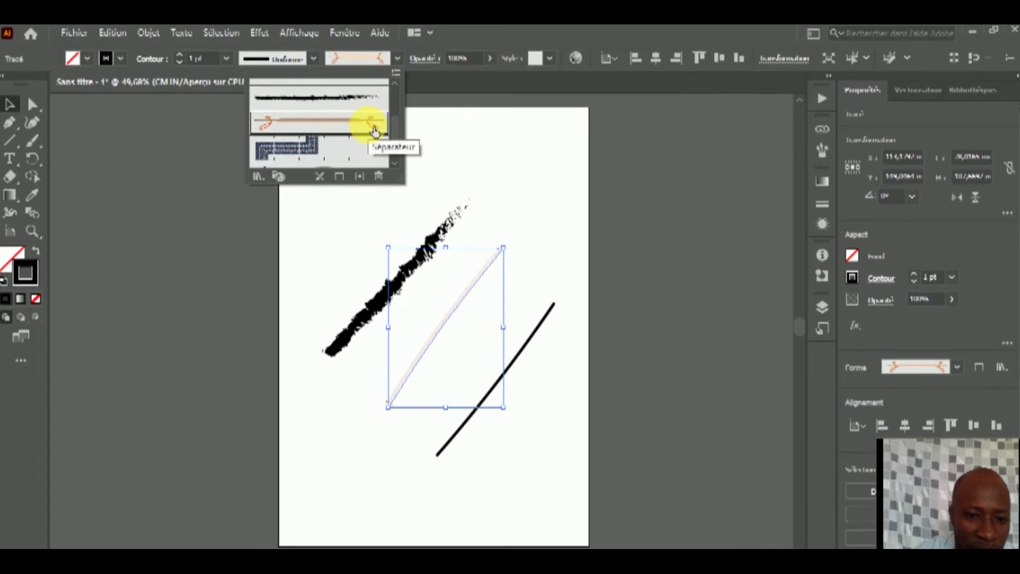
{"action": "left_click", "coordinate": [341, 151]}
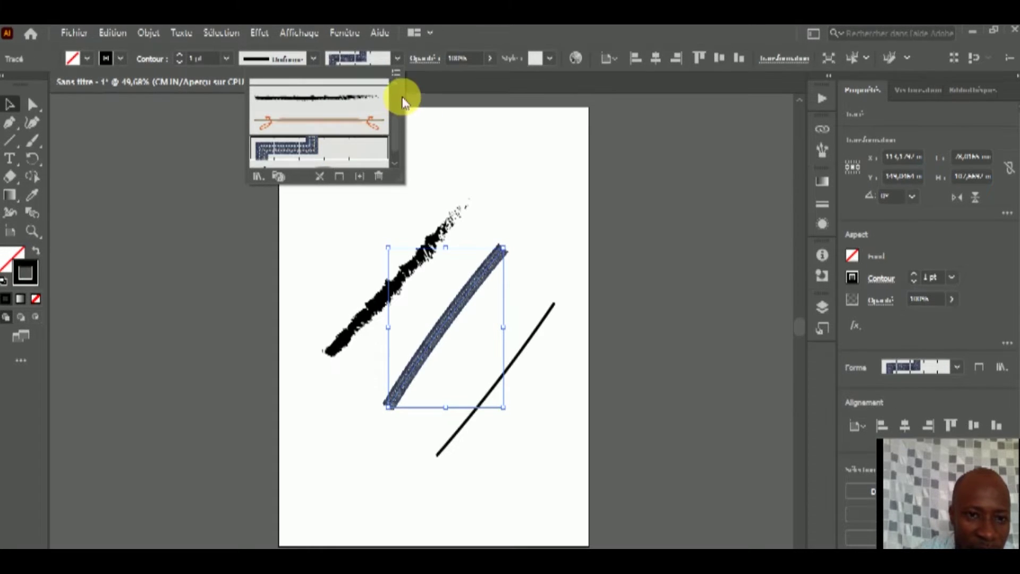
{"action": "left_click", "coordinate": [493, 223]}
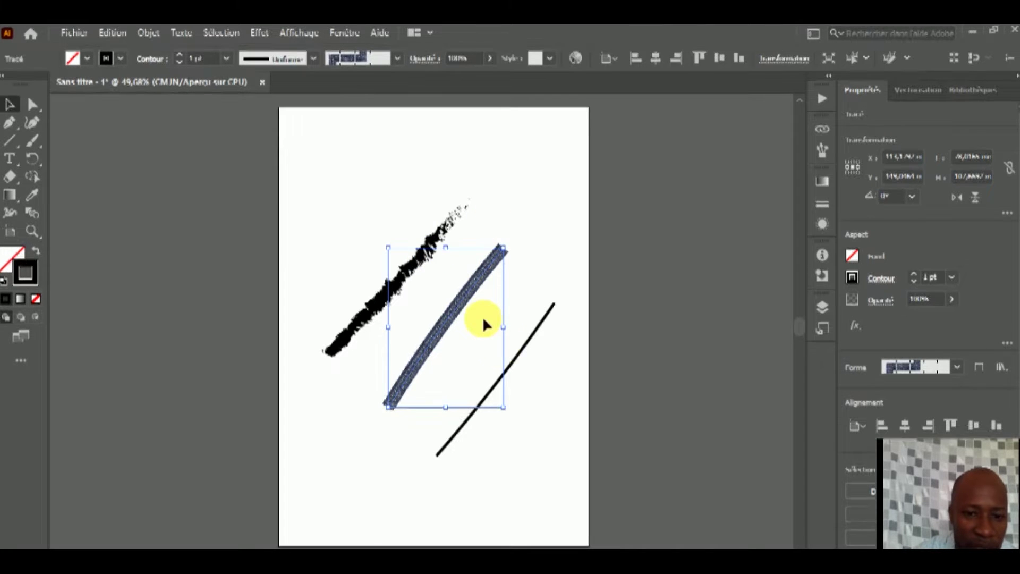
{"action": "left_click", "coordinate": [519, 301]}
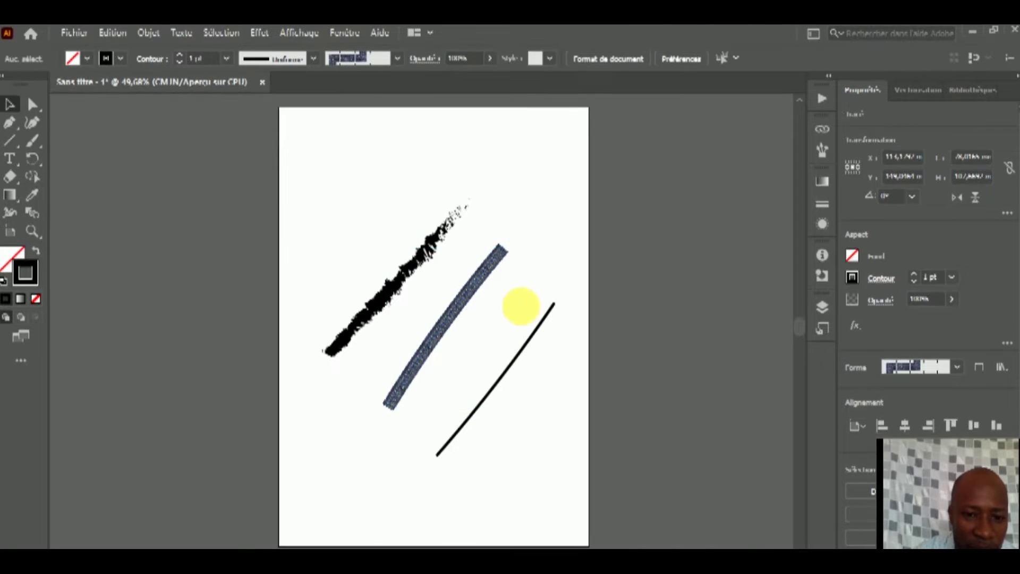
{"action": "left_click", "coordinate": [485, 393]}
Apply the Anthracite - Contour progressif brush at 6 pt to the right-hand line
{"action": "left_click", "coordinate": [397, 59]}
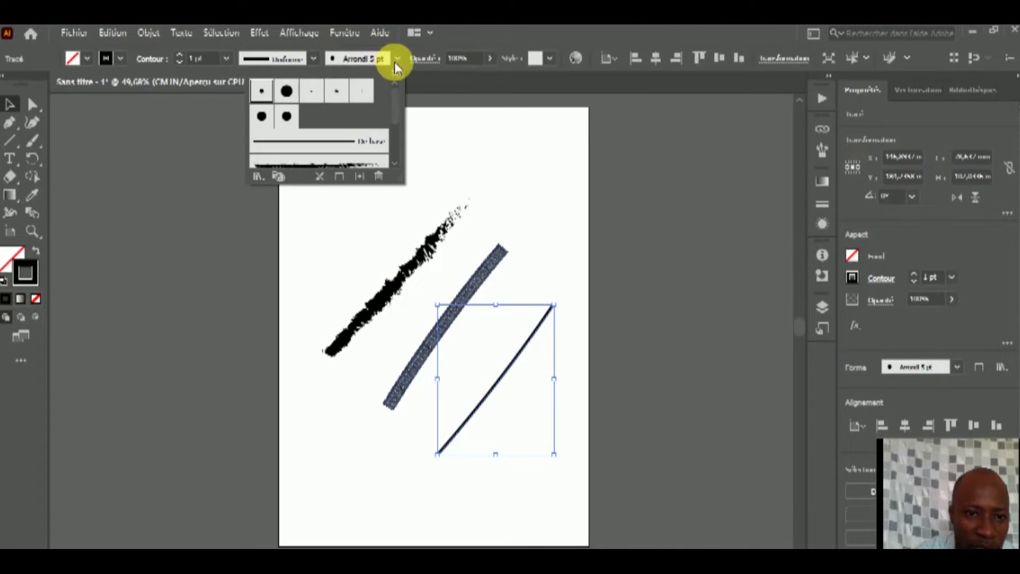
{"action": "left_click", "coordinate": [371, 164]}
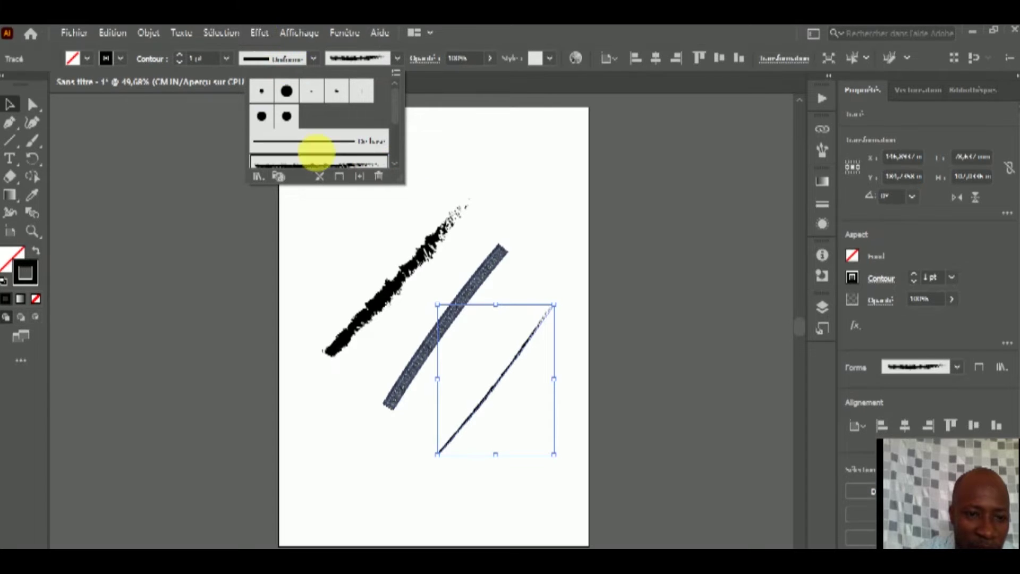
{"action": "left_click", "coordinate": [179, 55]}
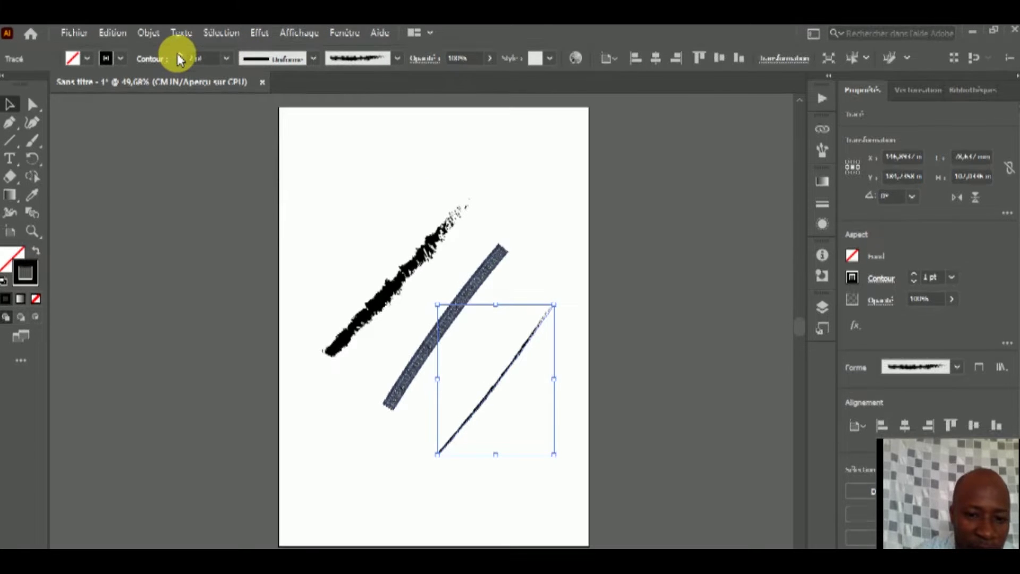
{"action": "left_click", "coordinate": [179, 55]}
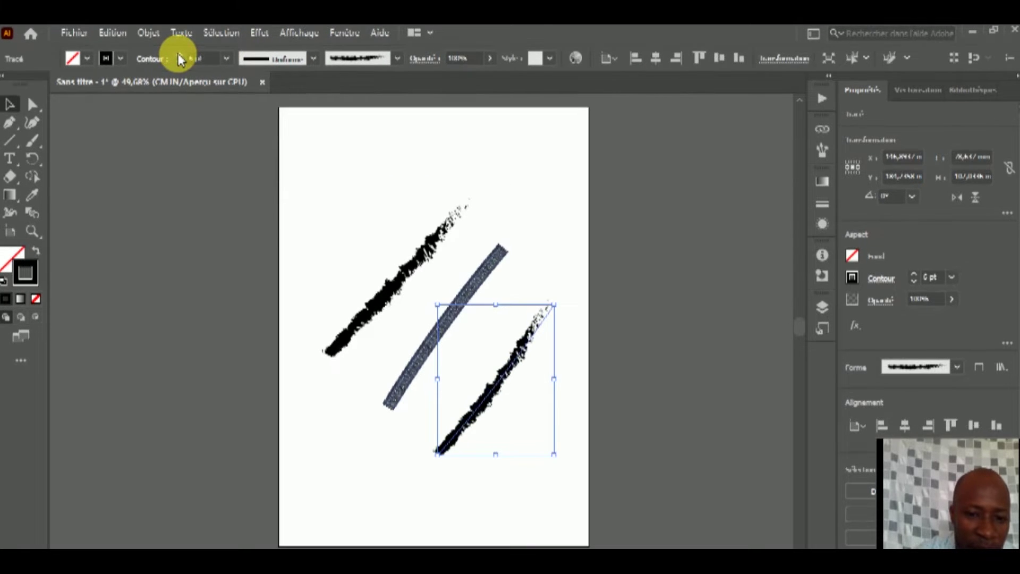
{"action": "left_click", "coordinate": [345, 210]}
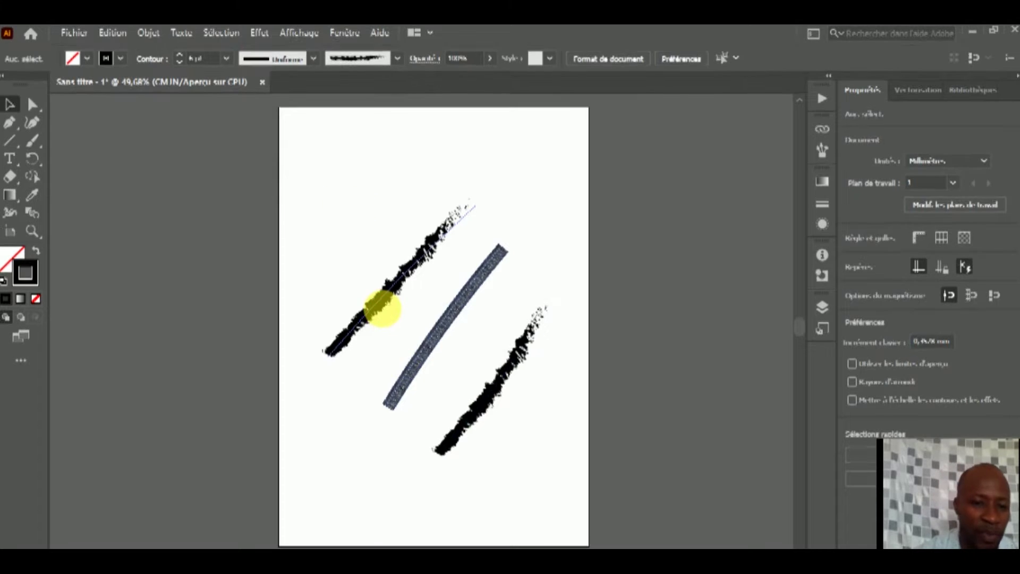
{"action": "left_click", "coordinate": [376, 298]}
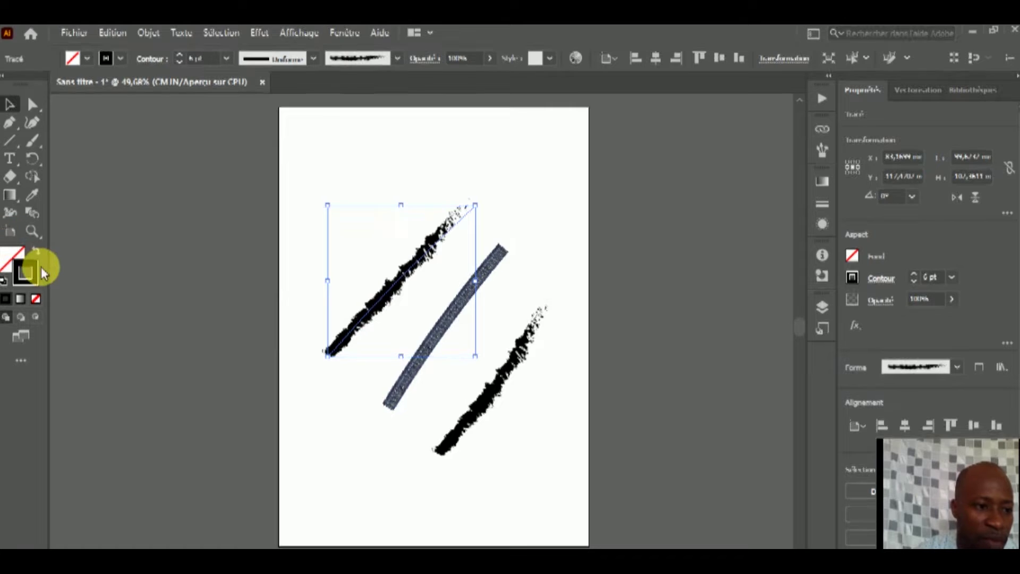
{"action": "scroll", "coordinate": [388, 323], "scroll_direction": "up", "scroll_amount": 1}
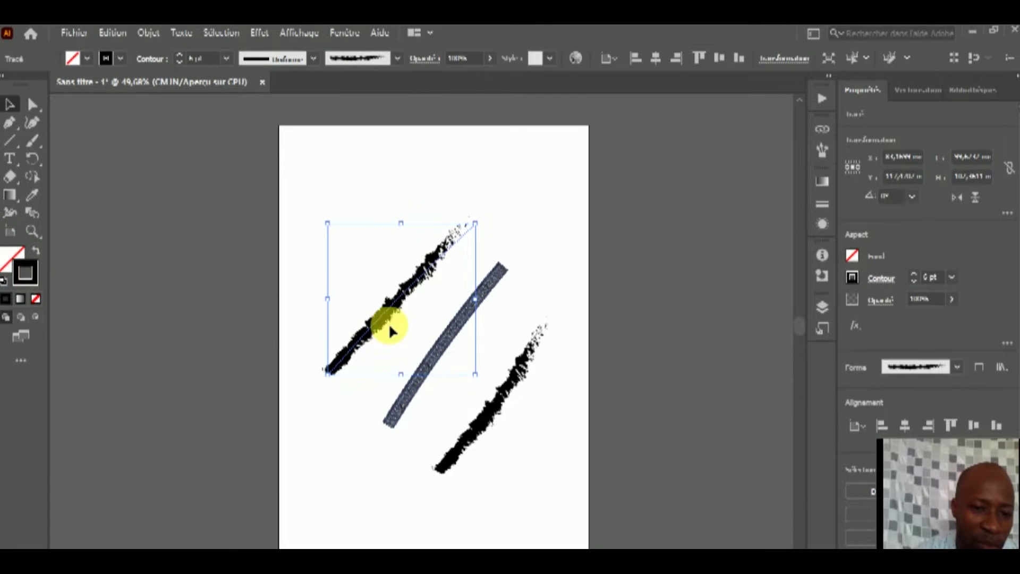
{"action": "scroll", "coordinate": [386, 323], "scroll_direction": "down", "scroll_amount": 2}
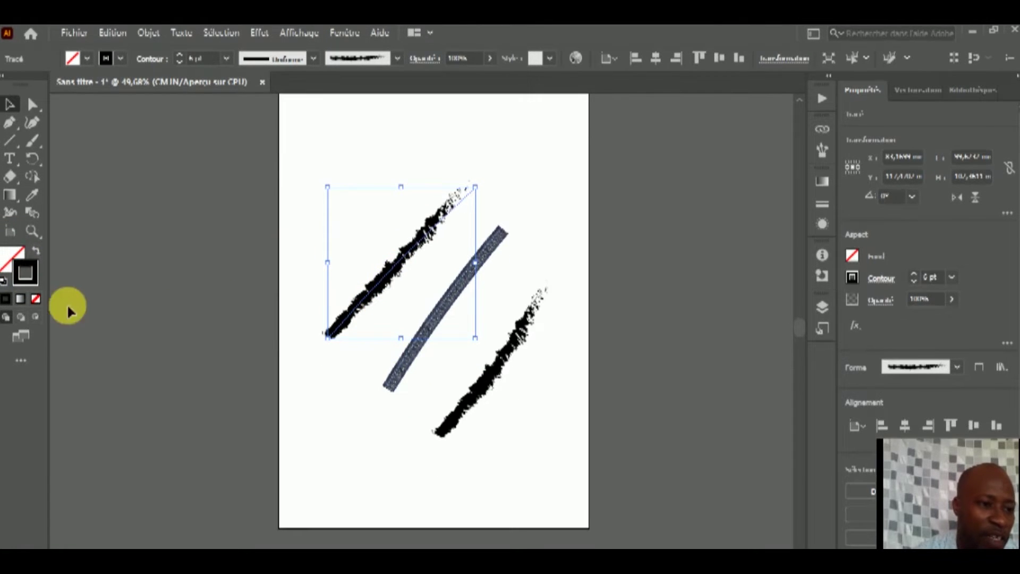
Recolour the top charcoal stroke bright red using the stroke Color Picker
{"action": "double_click", "coordinate": [34, 268]}
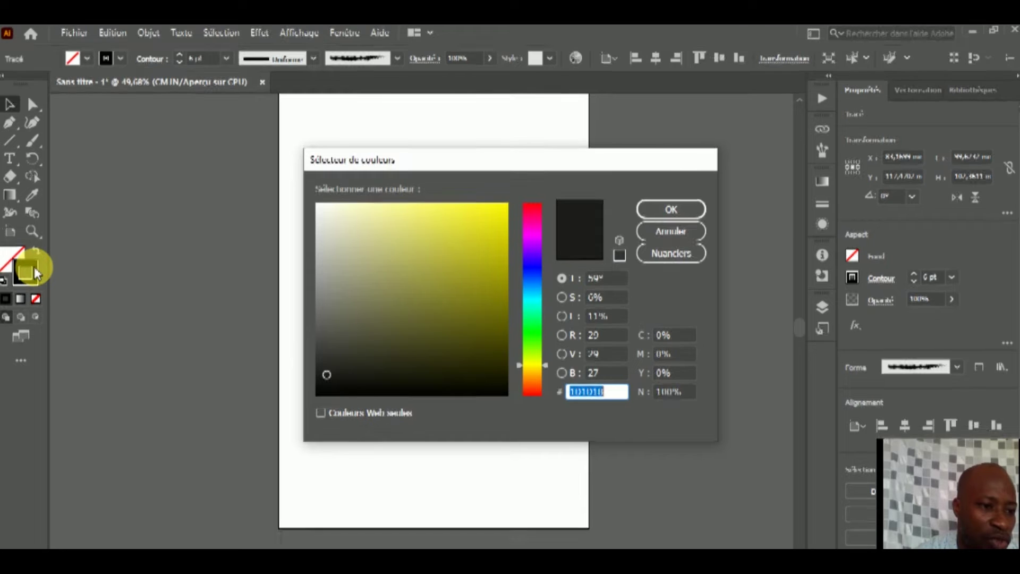
{"action": "left_click", "coordinate": [541, 211]}
{"action": "left_click", "coordinate": [495, 215]}
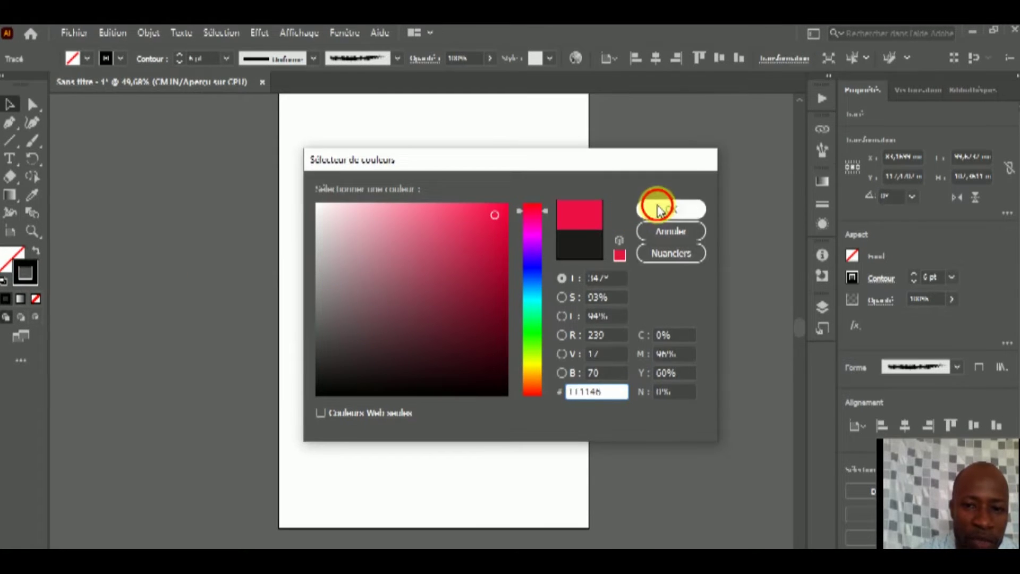
{"action": "left_click", "coordinate": [659, 207]}
{"action": "left_click", "coordinate": [504, 177]}
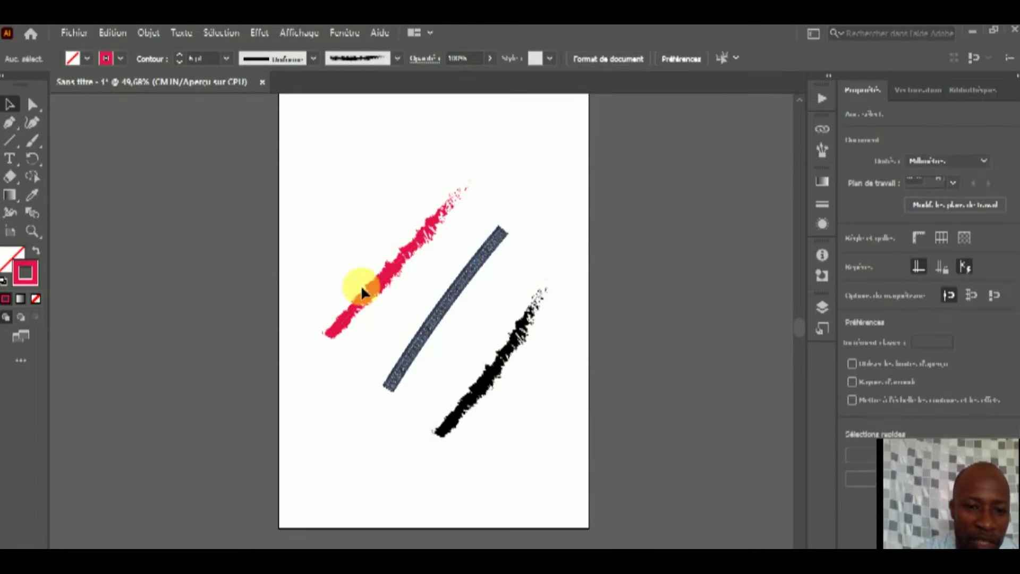
{"action": "left_click", "coordinate": [400, 267]}
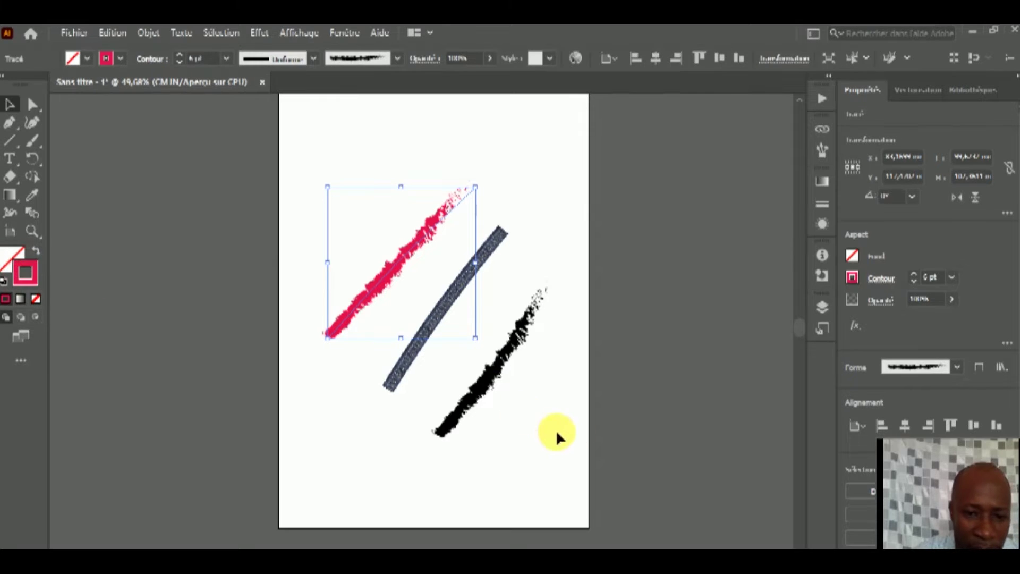
Recolour the right-hand charcoal stroke bright yellow
{"action": "left_click", "coordinate": [482, 391]}
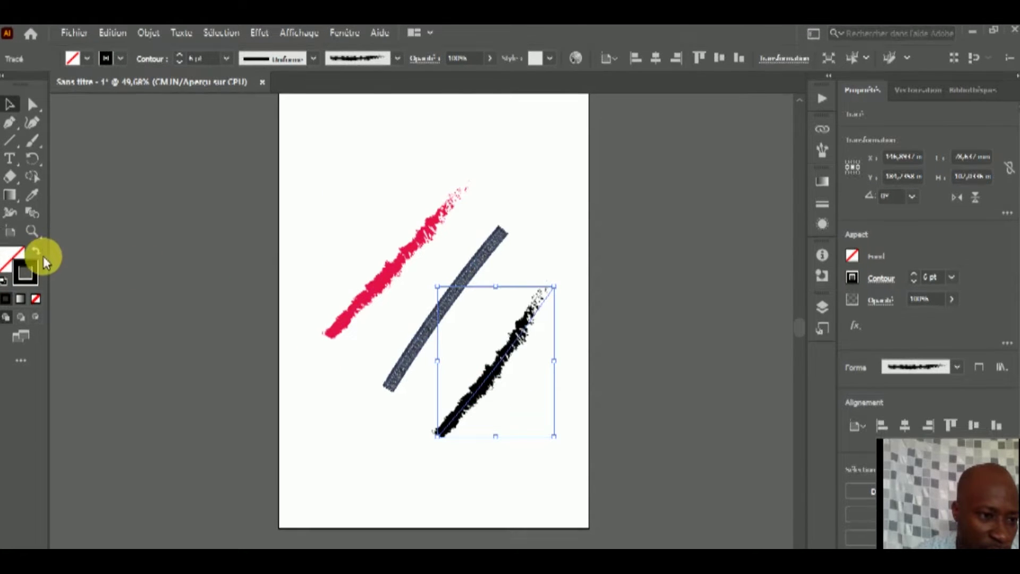
{"action": "double_click", "coordinate": [28, 270]}
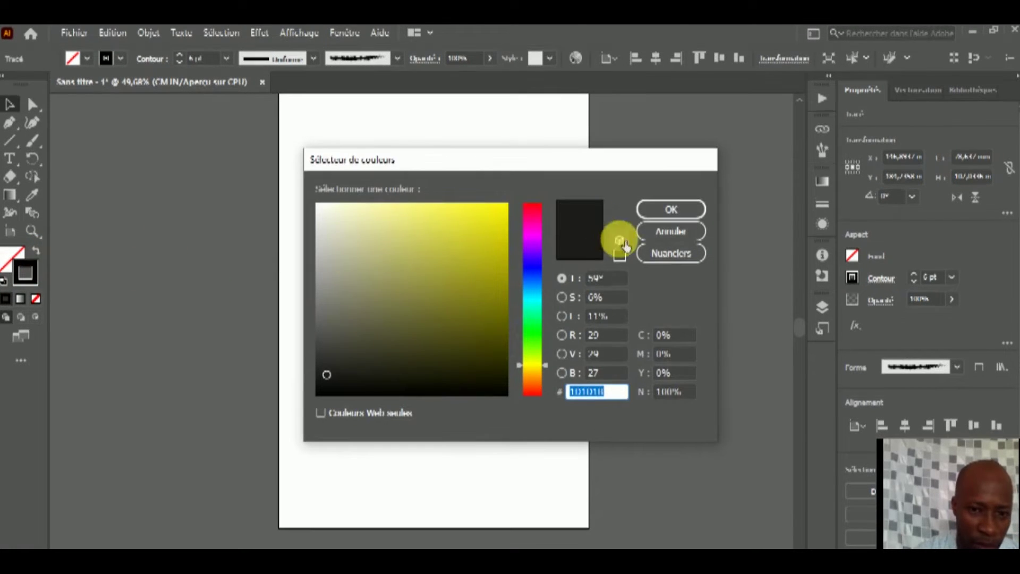
{"action": "left_click", "coordinate": [502, 209]}
{"action": "left_click", "coordinate": [683, 210]}
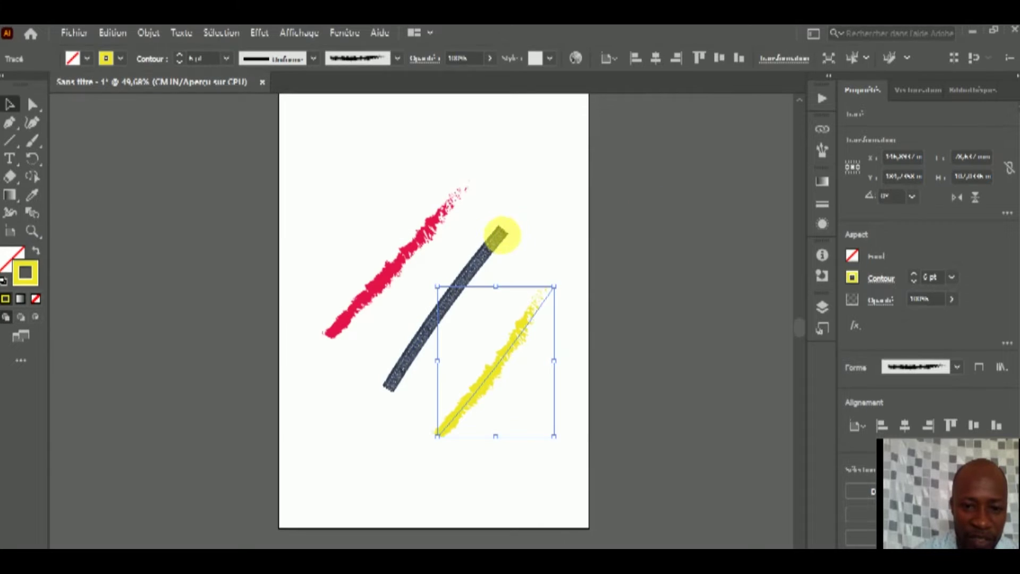
{"action": "left_click", "coordinate": [523, 242]}
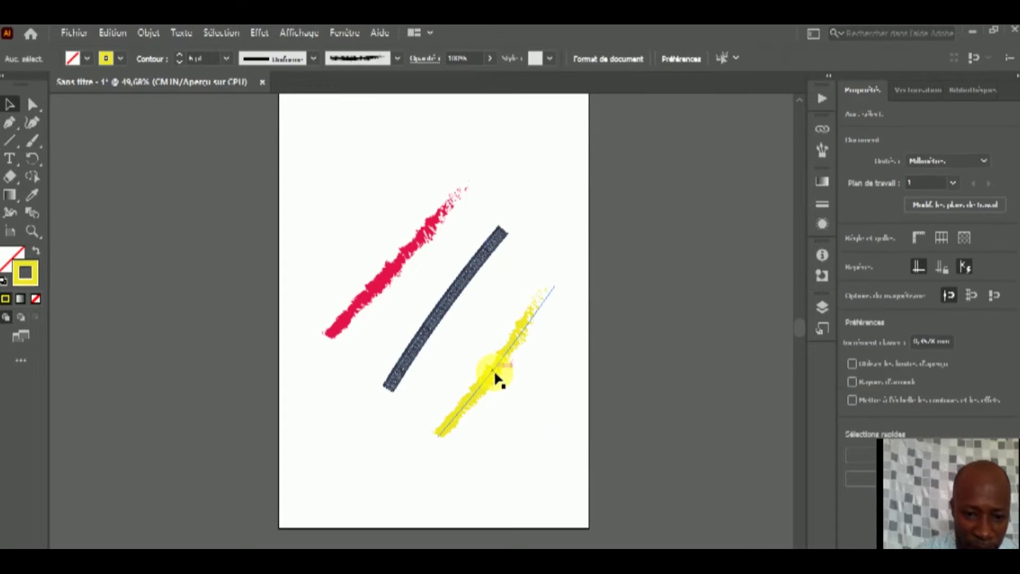
{"action": "scroll", "coordinate": [495, 378], "scroll_direction": "left", "scroll_amount": 3}
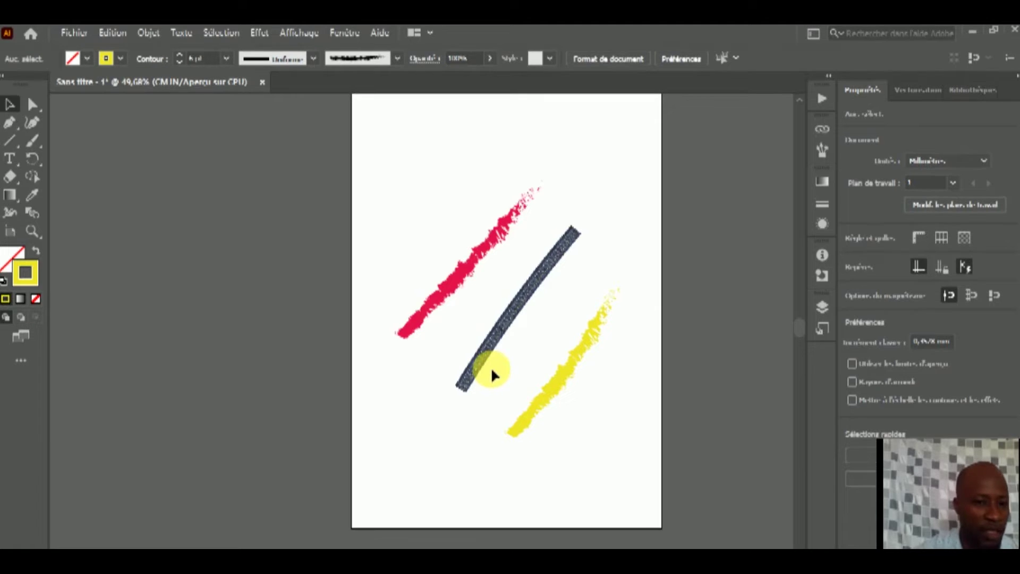
Marquee-select the red, dark grey and yellow strokes and delete them
{"action": "left_click", "coordinate": [431, 286]}
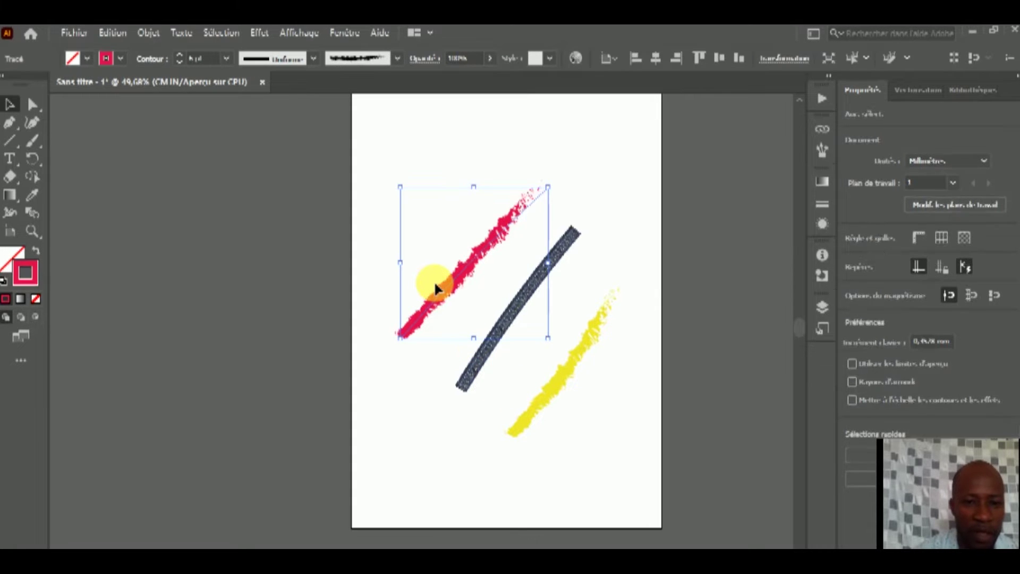
{"action": "left_click_drag", "start_coordinate": [430, 176], "coordinate": [607, 431]}
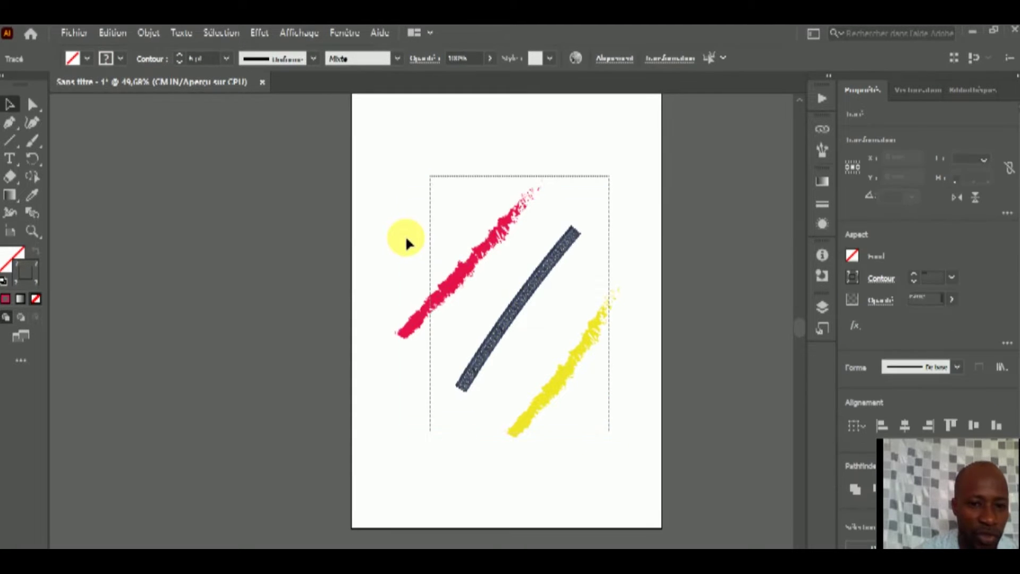
{"action": "key", "text": "Delete"}
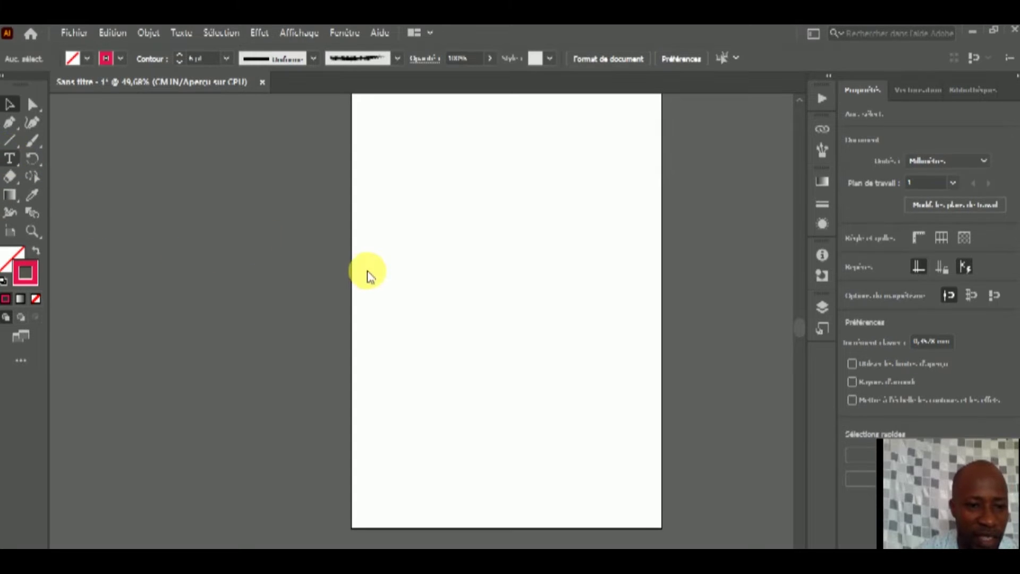
{"action": "left_click", "coordinate": [9, 159]}
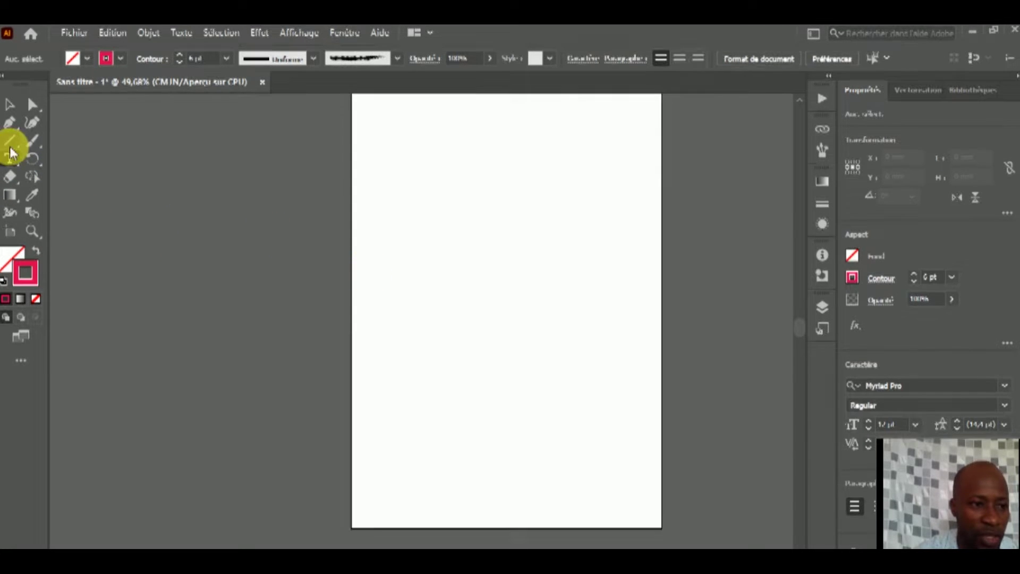
Type 'Le champion' on the page and move it up and to the right
{"action": "left_click", "coordinate": [380, 268]}
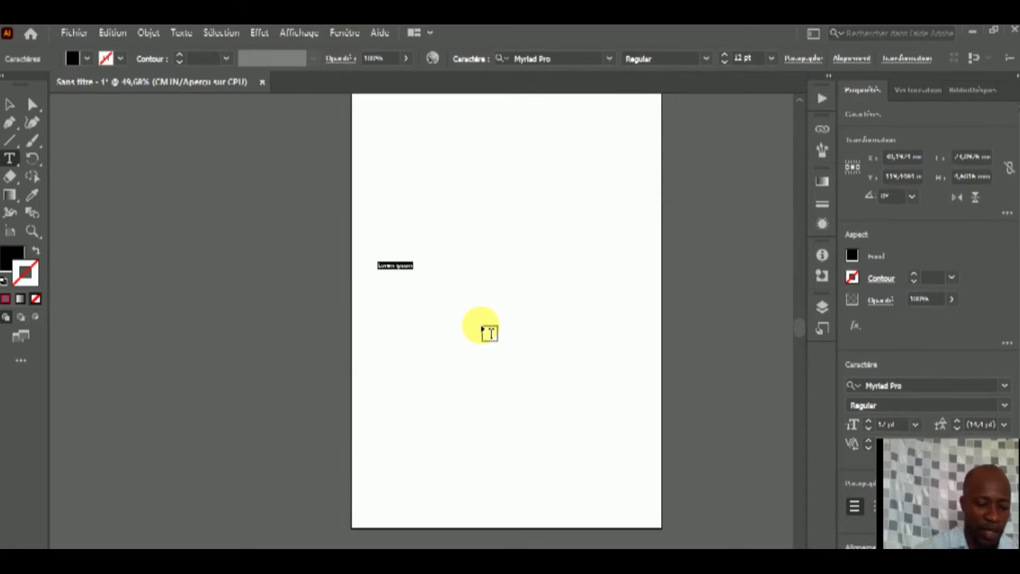
{"action": "type", "text": "y"}
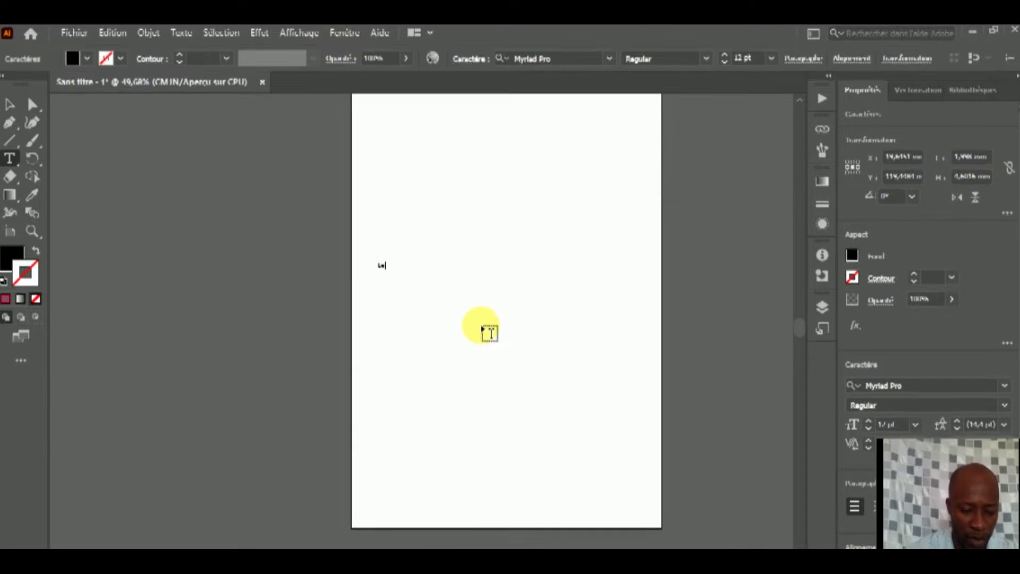
{"action": "type", "text": " champion"}
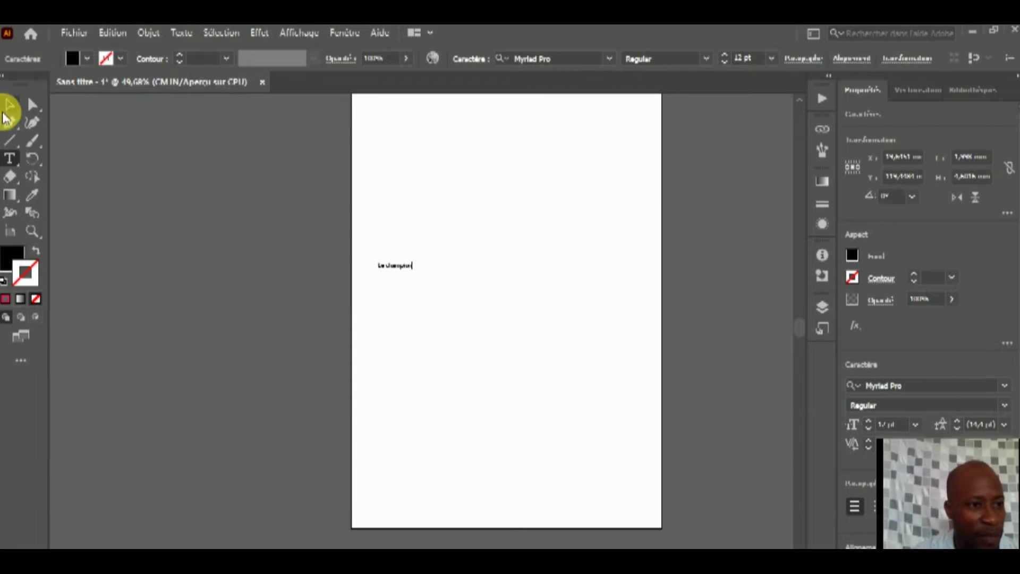
{"action": "left_click", "coordinate": [10, 106]}
{"action": "mouse_move", "coordinate": [401, 267]}
{"action": "left_mouse_down"}
{"action": "mouse_move", "coordinate": [505, 236]}
{"action": "mouse_move", "coordinate": [465, 244]}
{"action": "left_mouse_up"}
{"action": "left_click", "coordinate": [476, 273]}
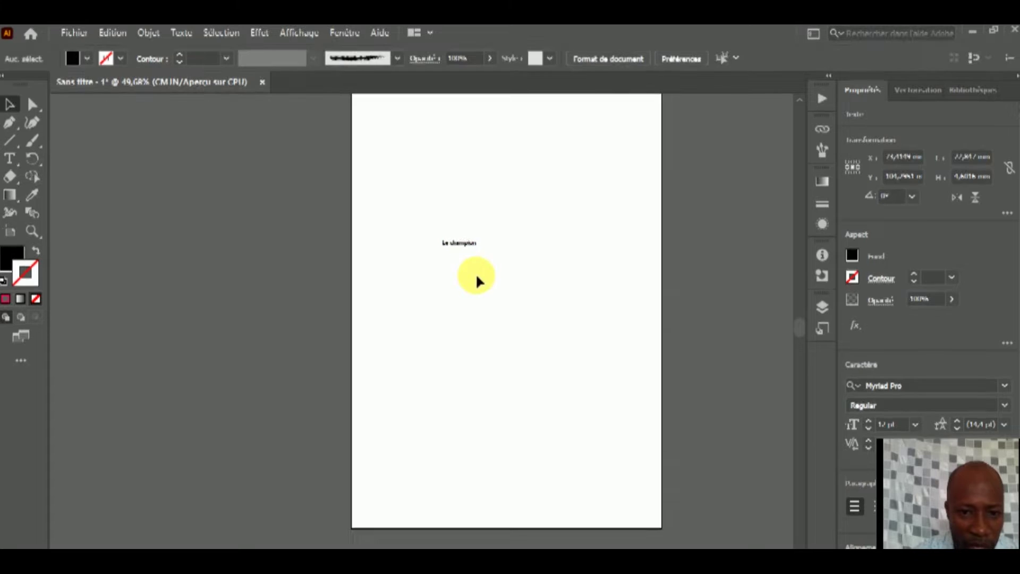
{"action": "left_click", "coordinate": [460, 242]}
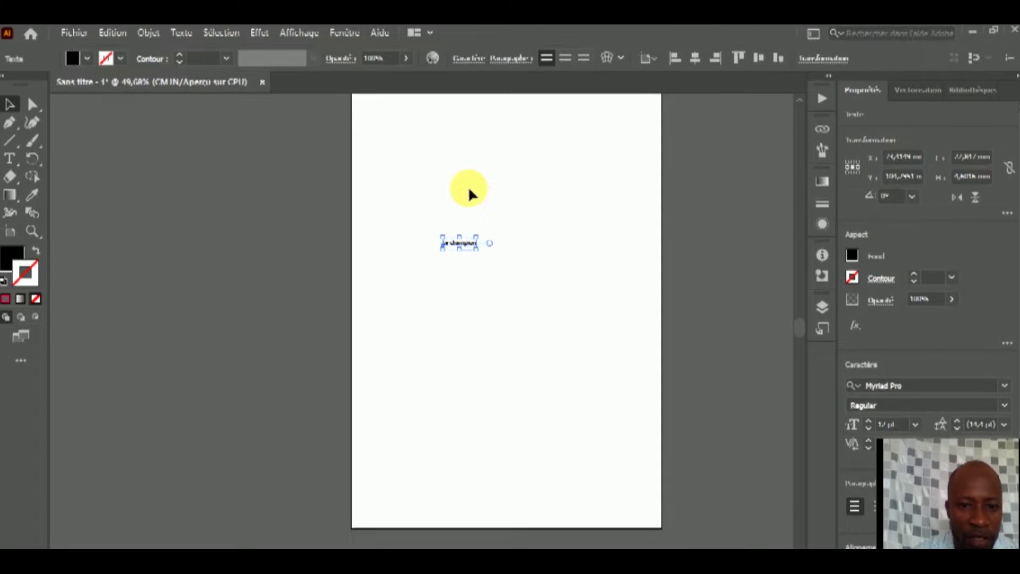
Scale 'Le champion' up by its corner handle and move it down-left near centre
{"action": "left_click_drag", "start_coordinate": [484, 241], "coordinate": [603, 178]}
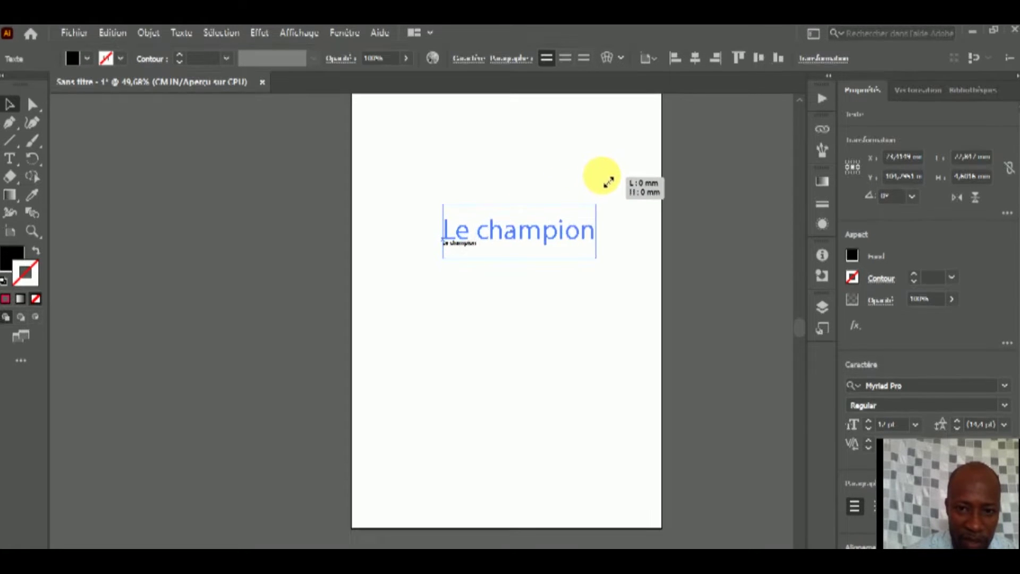
{"action": "left_click_drag", "start_coordinate": [521, 232], "coordinate": [489, 274]}
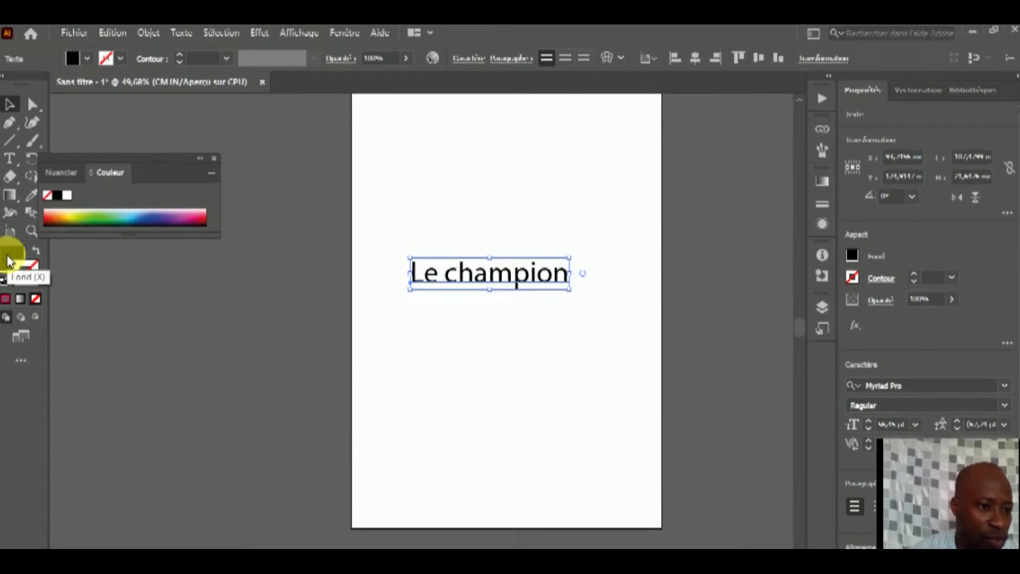
Set the 'Le champion' text fill to bright red in the Color Picker
{"action": "double_click", "coordinate": [19, 252]}
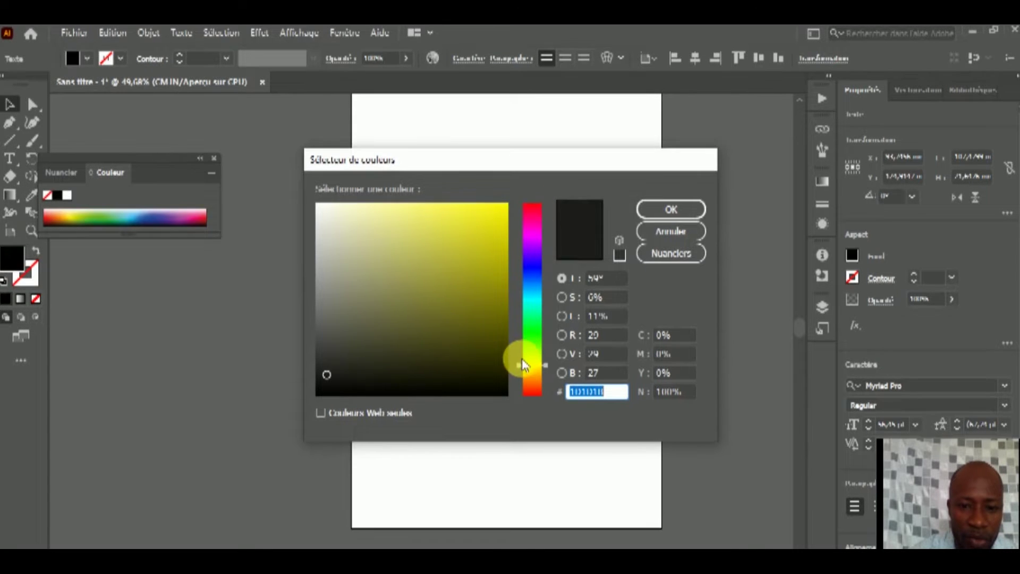
{"action": "left_click", "coordinate": [538, 395]}
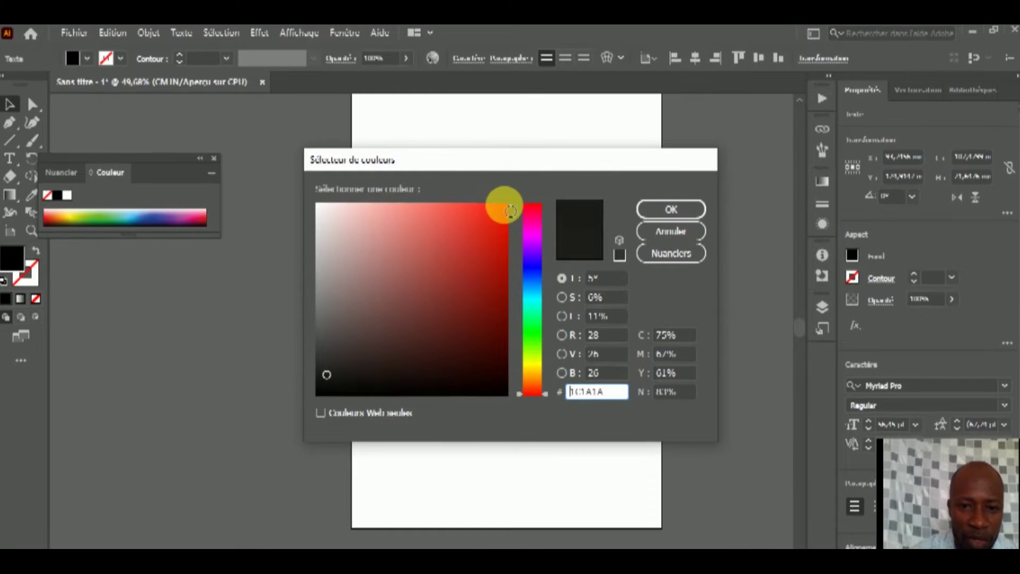
{"action": "left_click", "coordinate": [502, 206]}
{"action": "left_click", "coordinate": [672, 210]}
{"action": "left_click", "coordinate": [479, 223]}
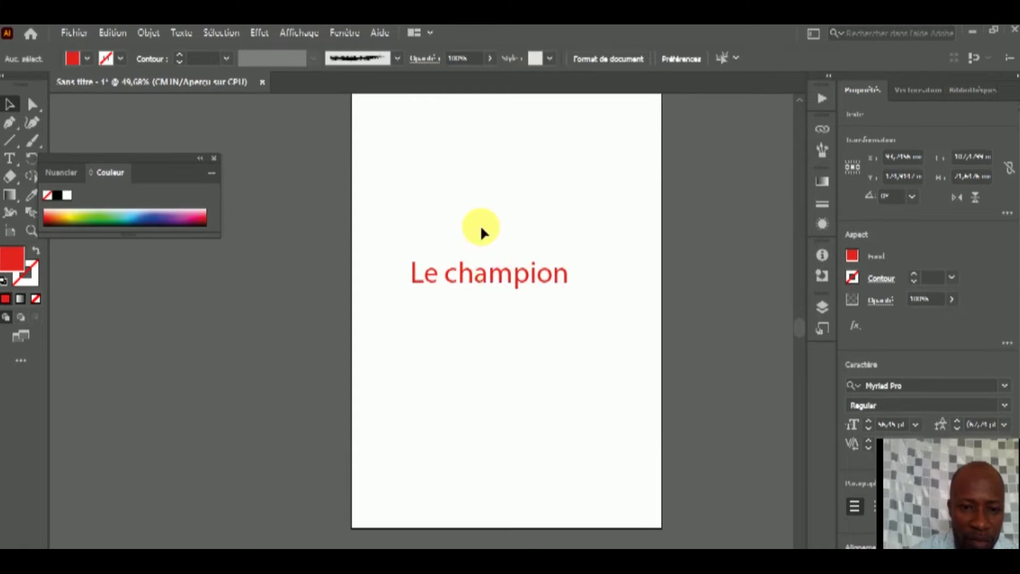
{"action": "left_click", "coordinate": [493, 279]}
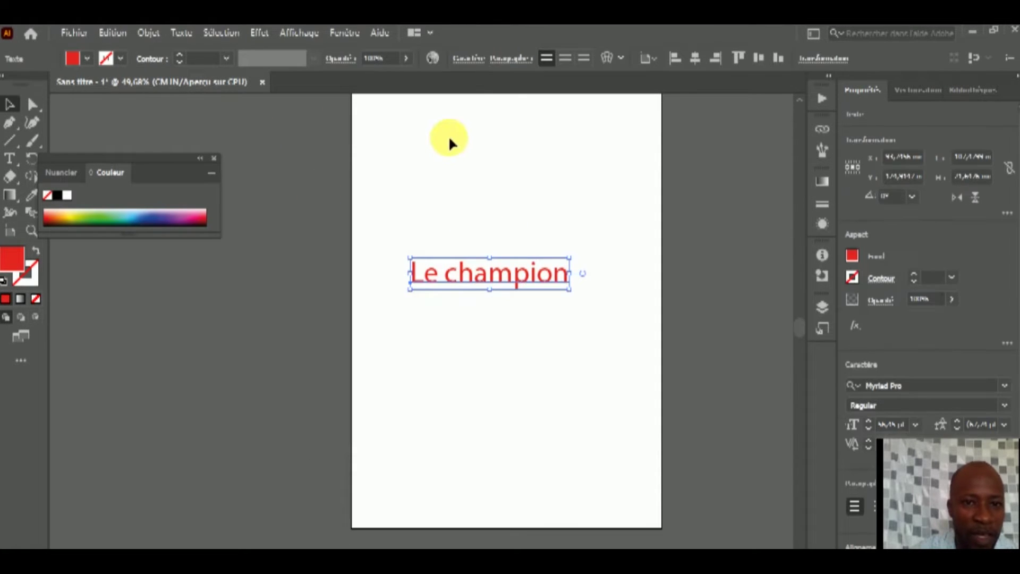
Change the Le champion text's font family to Gabriola in the Character settings
{"action": "left_click", "coordinate": [474, 62]}
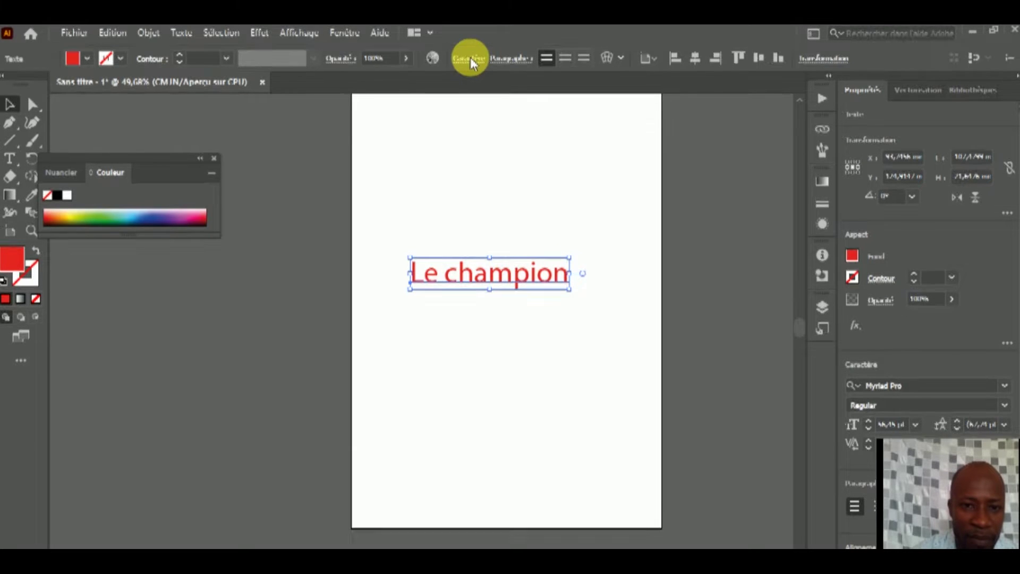
{"action": "left_click", "coordinate": [470, 58]}
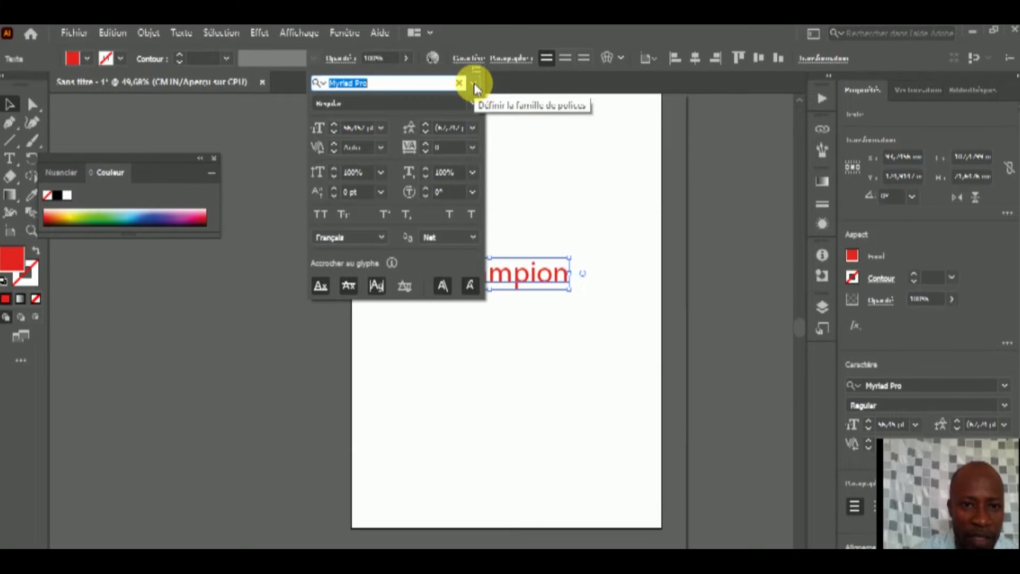
{"action": "left_click", "coordinate": [474, 83]}
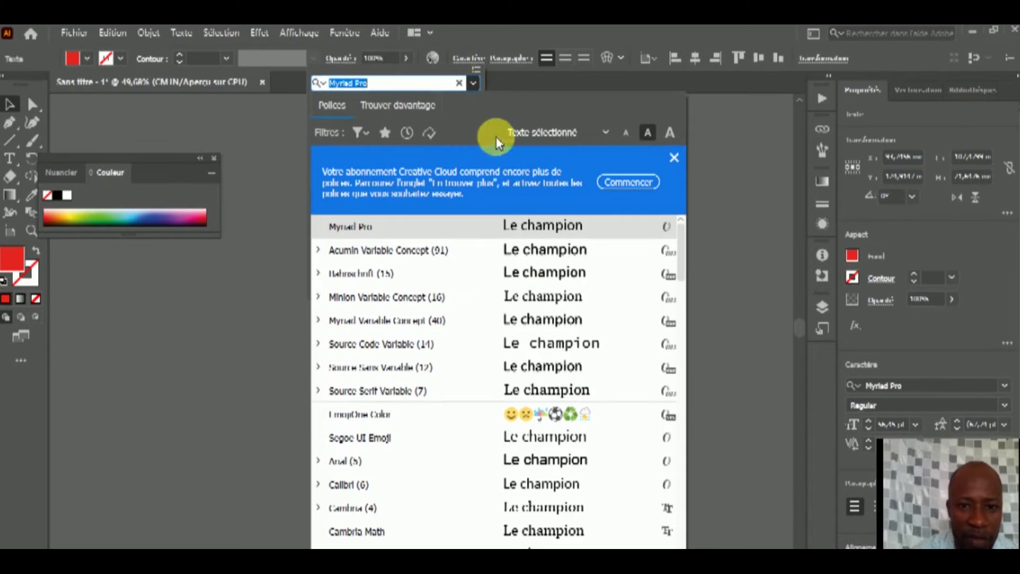
{"action": "scroll", "coordinate": [681, 248], "scroll_direction": "down", "scroll_amount": 1}
{"action": "scroll", "coordinate": [681, 271], "scroll_direction": "down", "scroll_amount": 1}
{"action": "scroll", "coordinate": [682, 287], "scroll_direction": "down", "scroll_amount": 2}
{"action": "scroll", "coordinate": [682, 323], "scroll_direction": "down", "scroll_amount": 4}
{"action": "scroll", "coordinate": [682, 324], "scroll_direction": "down", "scroll_amount": 3}
{"action": "scroll", "coordinate": [683, 330], "scroll_direction": "down", "scroll_amount": 2}
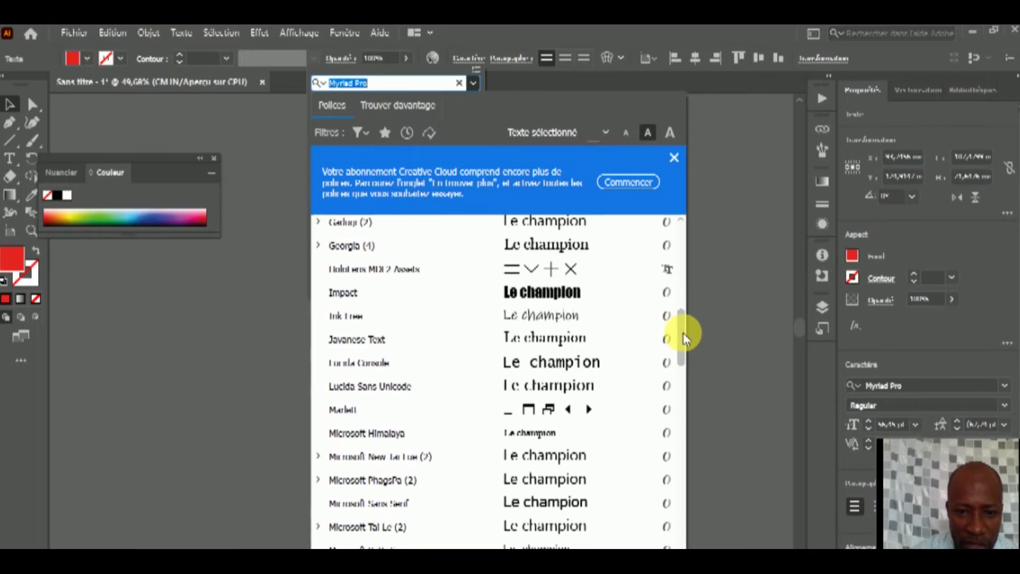
{"action": "scroll", "coordinate": [683, 327], "scroll_direction": "up", "scroll_amount": 2}
{"action": "left_click", "coordinate": [577, 263]}
{"action": "left_click", "coordinate": [505, 200]}
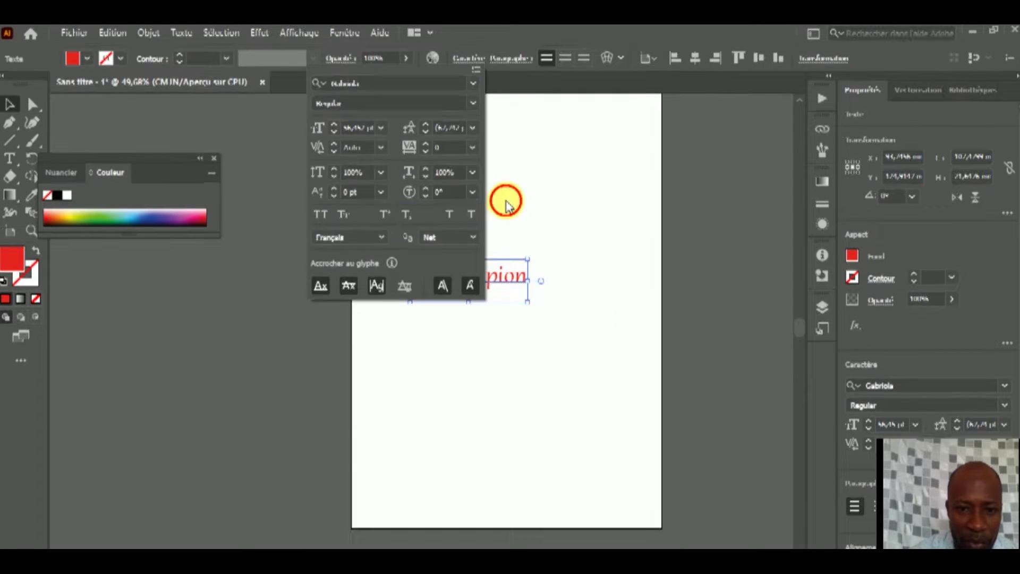
Nudge the Le champion text slightly down and to the right on the page
{"action": "left_click", "coordinate": [472, 314]}
{"action": "left_click_drag", "start_coordinate": [474, 278], "coordinate": [485, 288]}
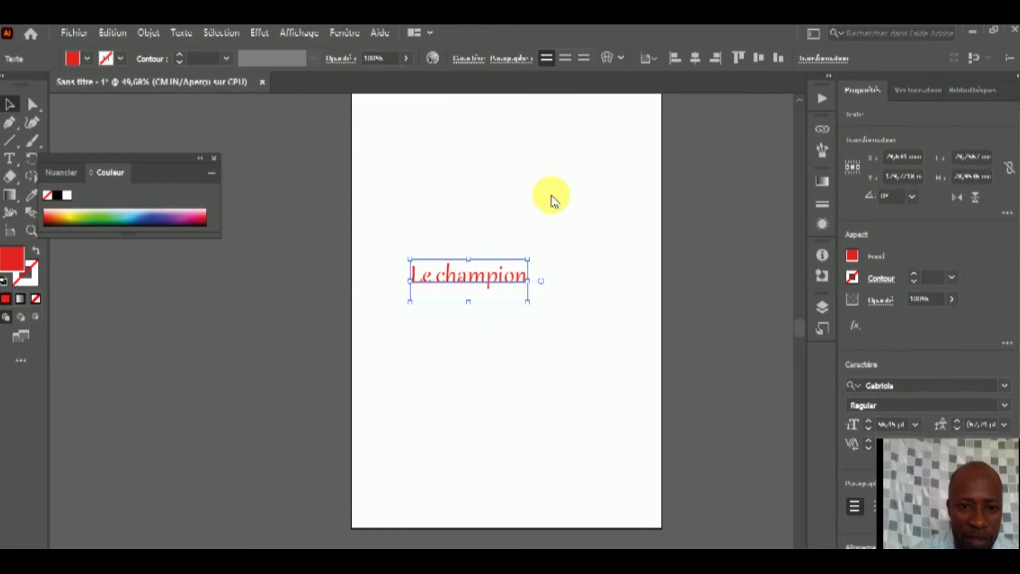
{"action": "left_click", "coordinate": [468, 58]}
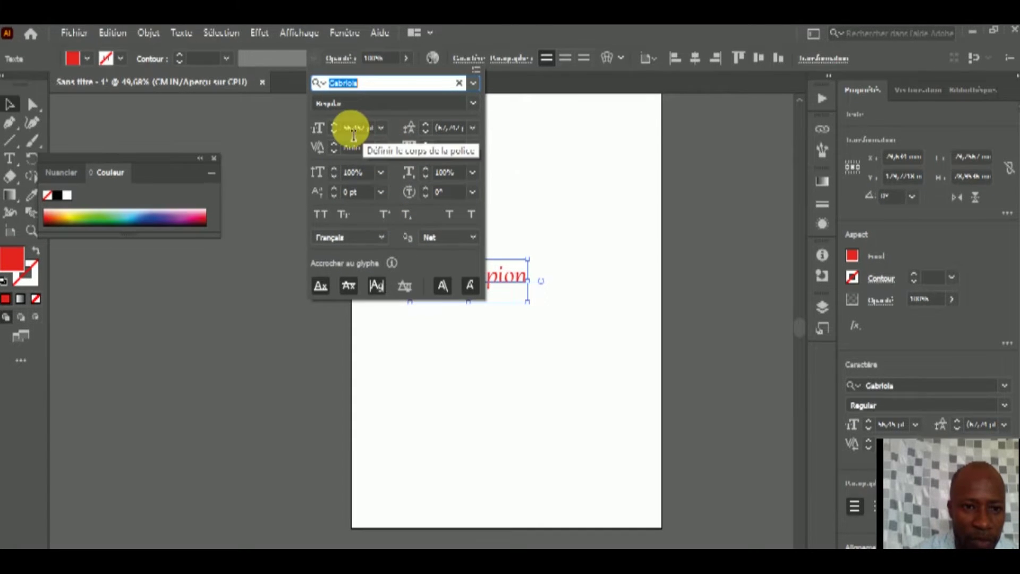
Step the Gabriola Le champion font size up to roughly 127 pt
{"action": "left_click", "coordinate": [337, 124]}
{"action": "left_click", "coordinate": [337, 124]}
{"action": "left_click", "coordinate": [337, 125]}
{"action": "left_click", "coordinate": [337, 124]}
{"action": "left_click", "coordinate": [337, 124]}
{"action": "left_click", "coordinate": [336, 125]}
{"action": "left_click", "coordinate": [333, 124]}
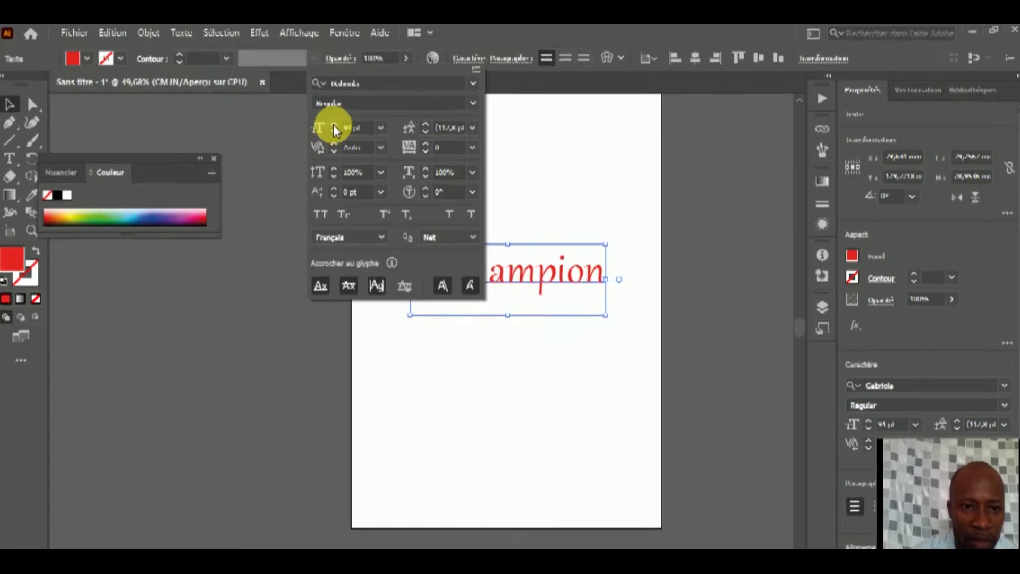
{"action": "left_click", "coordinate": [334, 124]}
{"action": "left_click", "coordinate": [333, 125]}
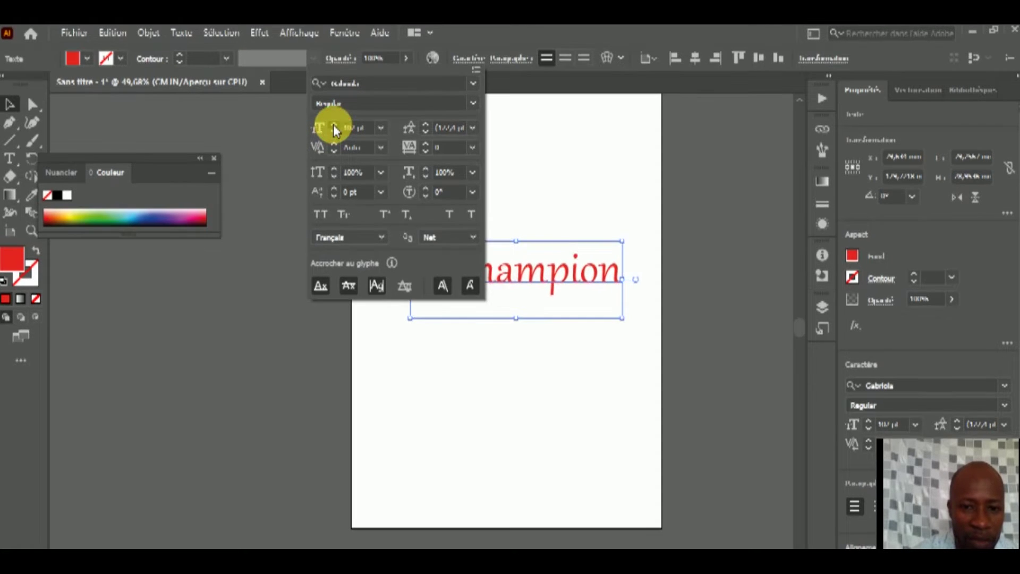
{"action": "left_click", "coordinate": [334, 124]}
{"action": "left_click", "coordinate": [333, 125]}
{"action": "left_click", "coordinate": [333, 125]}
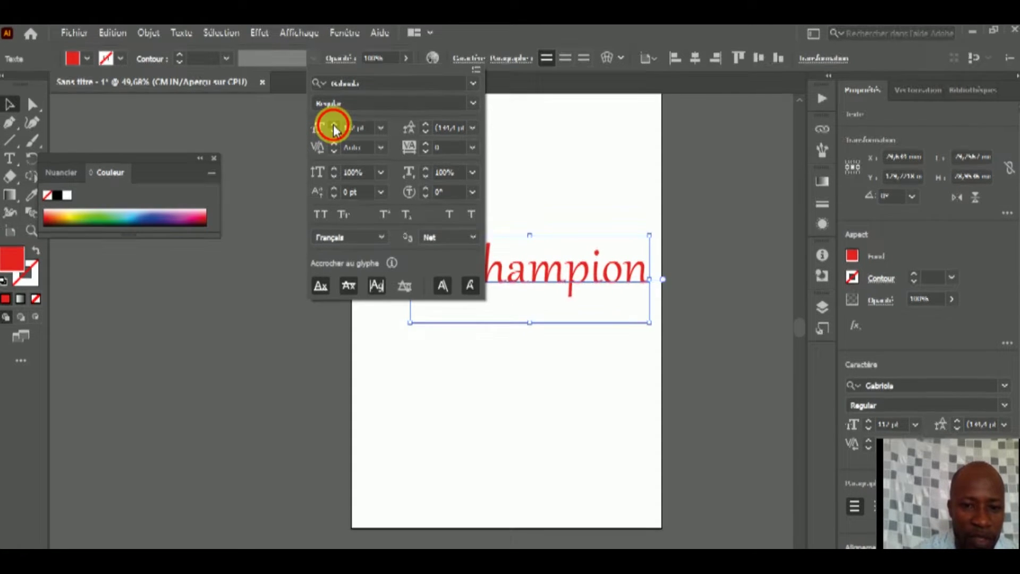
{"action": "left_click", "coordinate": [334, 125]}
{"action": "left_click", "coordinate": [333, 125]}
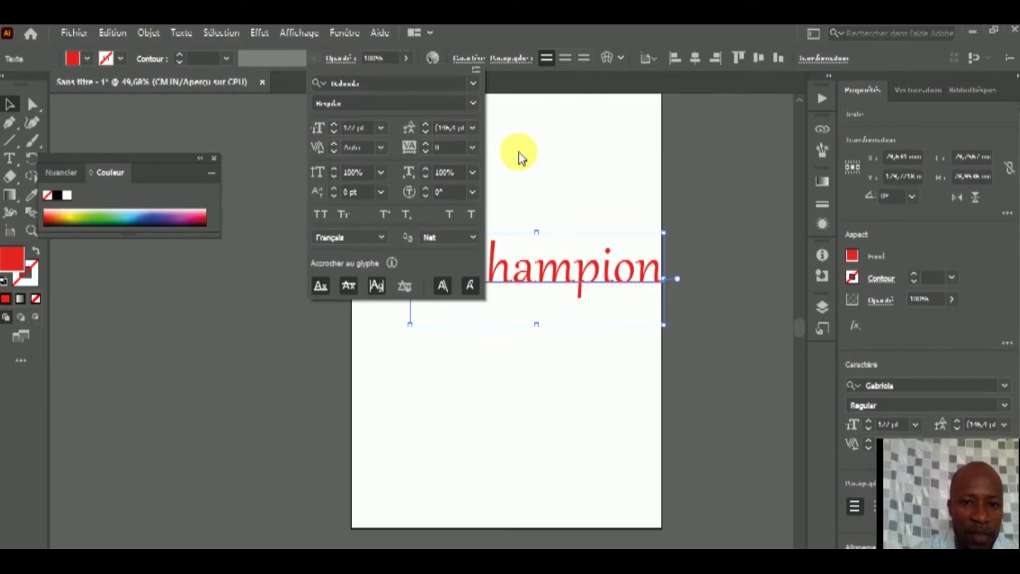
{"action": "left_click", "coordinate": [521, 158]}
{"action": "mouse_move", "coordinate": [481, 250]}
{"action": "left_mouse_down"}
{"action": "mouse_move", "coordinate": [491, 255]}
{"action": "mouse_move", "coordinate": [493, 302]}
{"action": "mouse_move", "coordinate": [492, 293]}
{"action": "left_mouse_up"}
{"action": "mouse_move", "coordinate": [485, 202]}
{"action": "left_mouse_down"}
{"action": "mouse_move", "coordinate": [484, 149]}
{"action": "mouse_move", "coordinate": [497, 272]}
{"action": "mouse_move", "coordinate": [487, 290]}
{"action": "mouse_move", "coordinate": [487, 142]}
{"action": "left_mouse_up"}
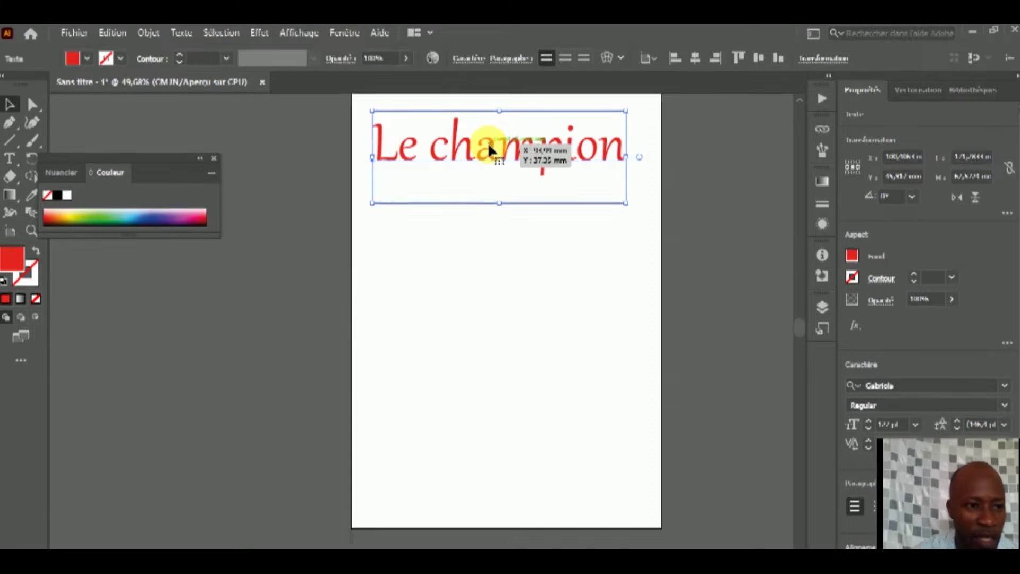
{"action": "left_click", "coordinate": [213, 159]}
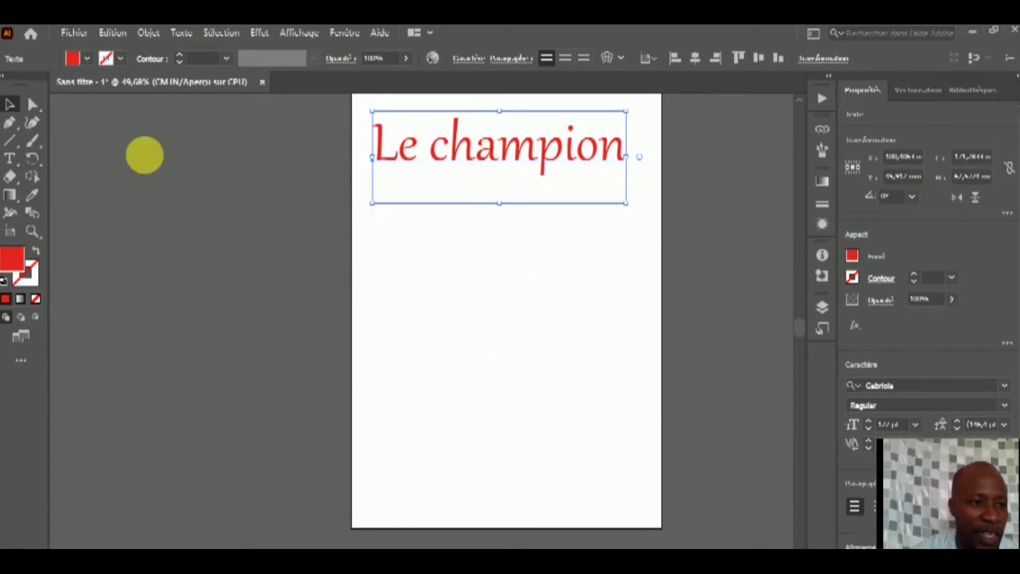
{"action": "left_click", "coordinate": [10, 161]}
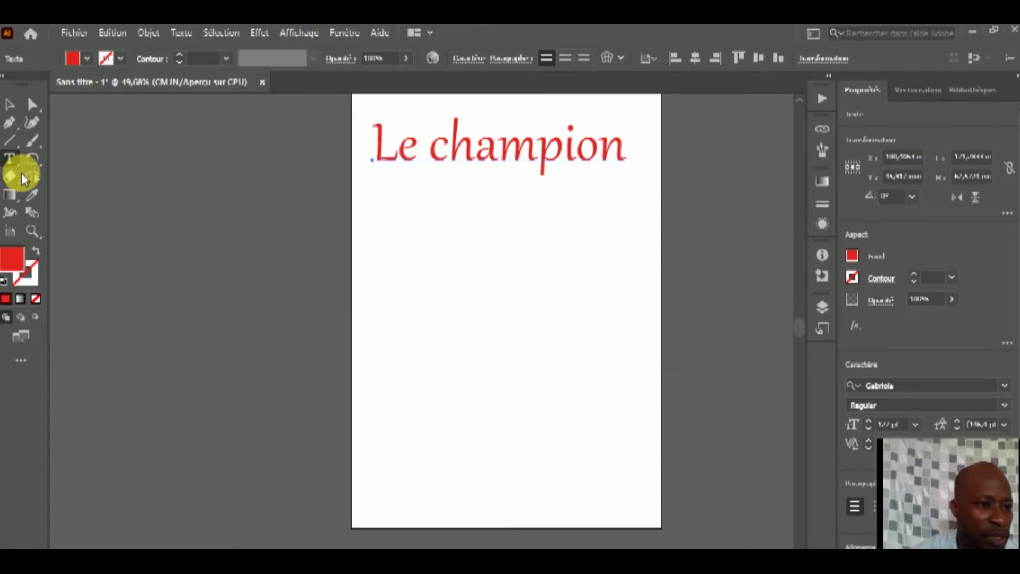
{"action": "left_click", "coordinate": [10, 162]}
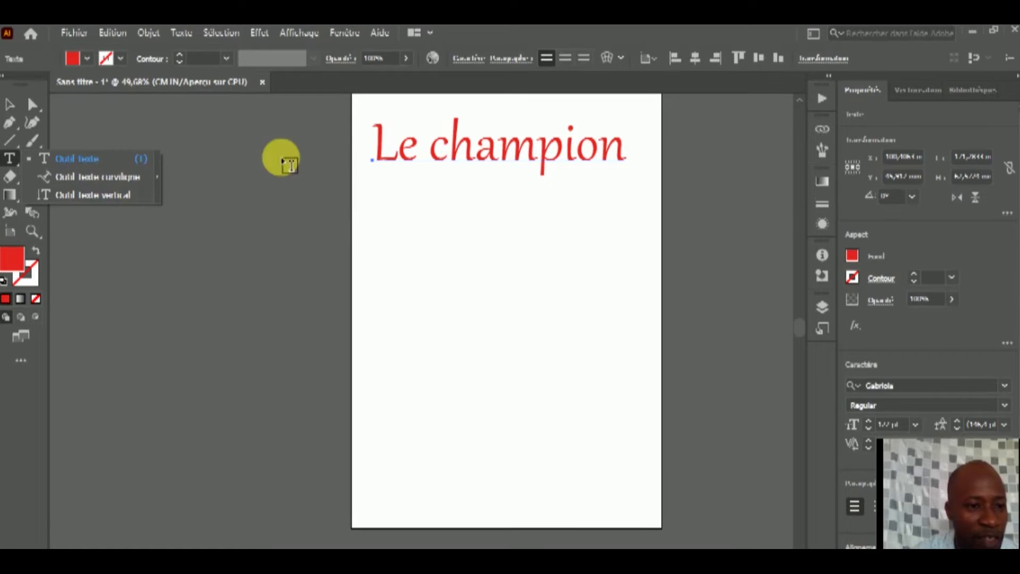
{"action": "left_click", "coordinate": [9, 105]}
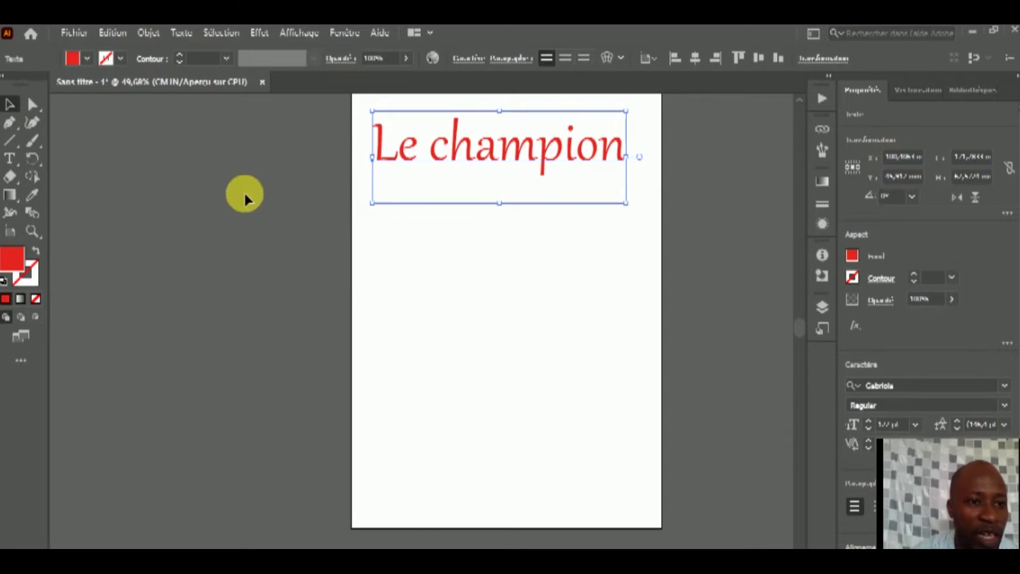
{"action": "left_click", "coordinate": [234, 208]}
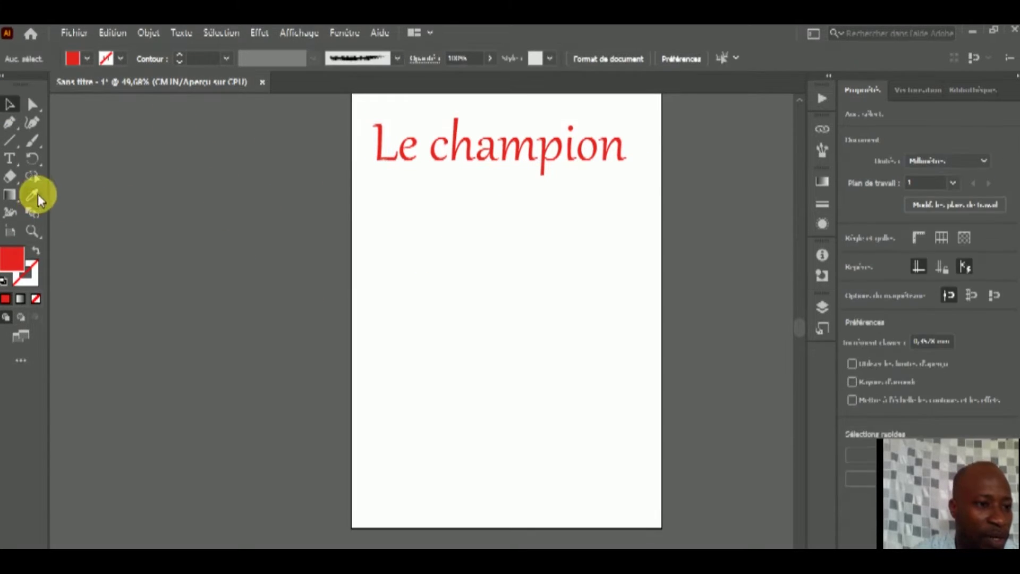
Draw a large red circle with the Ellipse tool and shift it up-left under the heading
{"action": "left_click", "coordinate": [12, 141]}
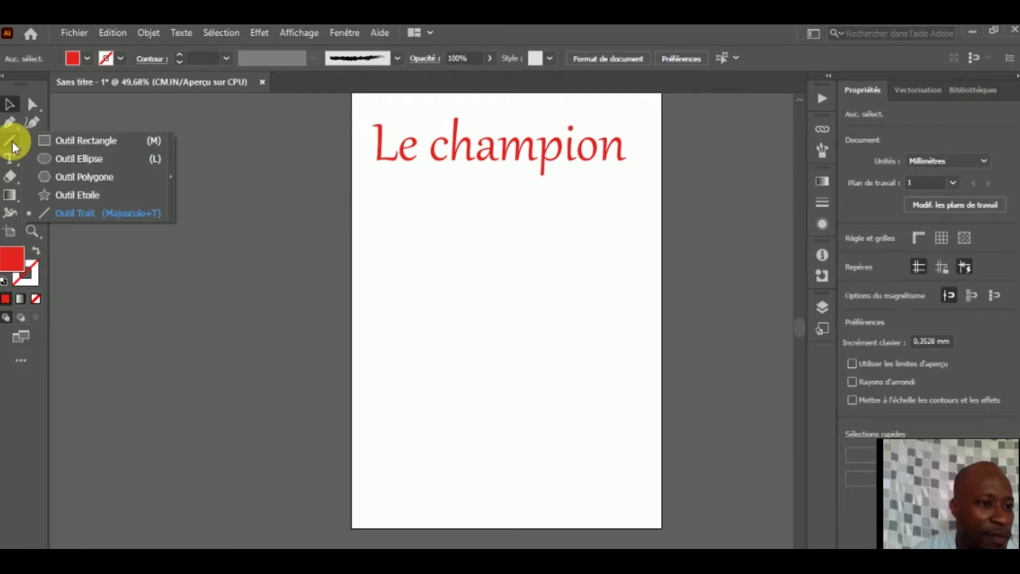
{"action": "left_click", "coordinate": [95, 158]}
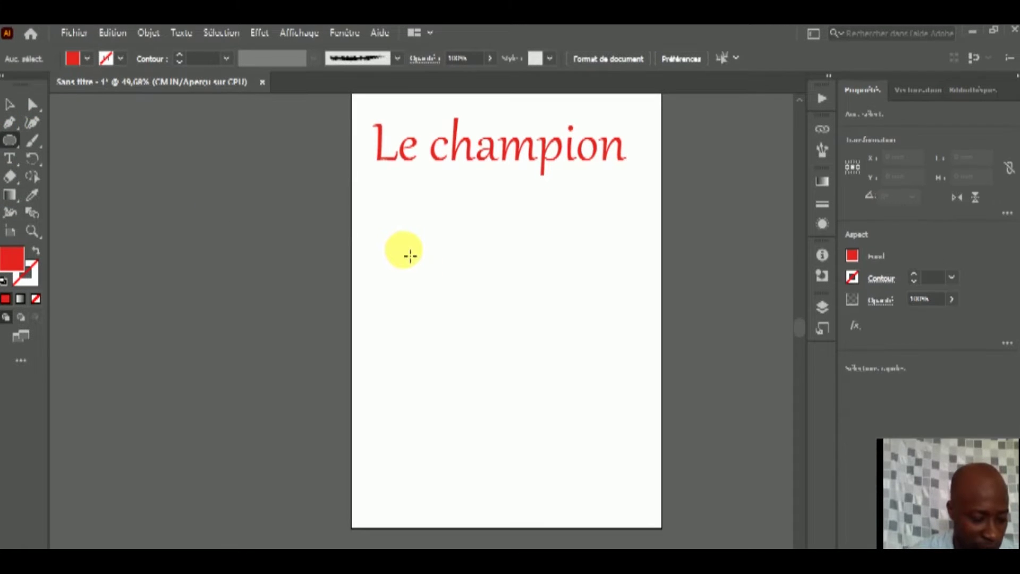
{"action": "left_click_drag", "start_coordinate": [405, 249], "coordinate": [589, 502]}
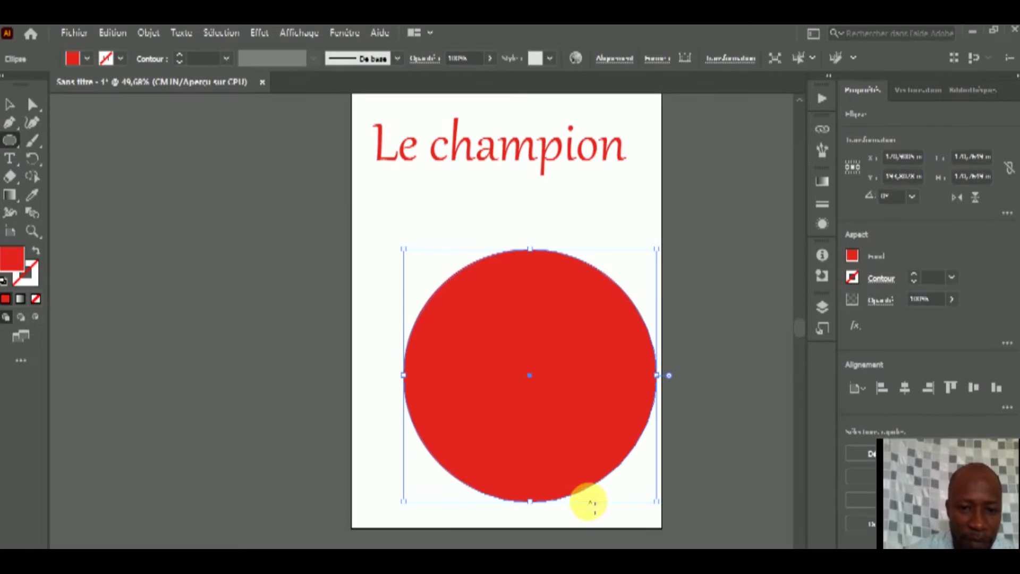
{"action": "left_click", "coordinate": [9, 104]}
{"action": "left_click_drag", "start_coordinate": [472, 299], "coordinate": [443, 274]}
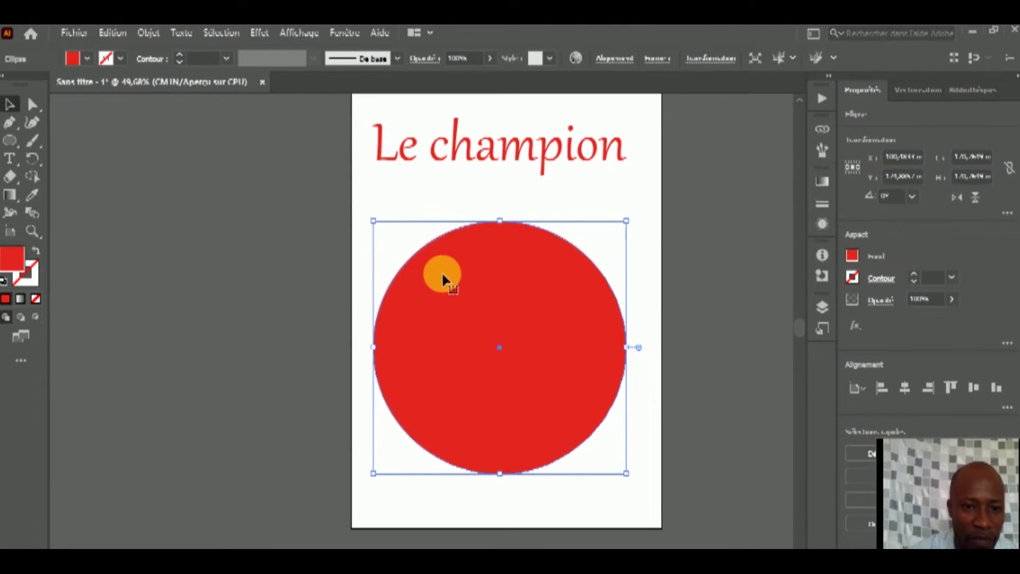
Select the Type on a Path tool from the Type tools
{"action": "left_click", "coordinate": [10, 143]}
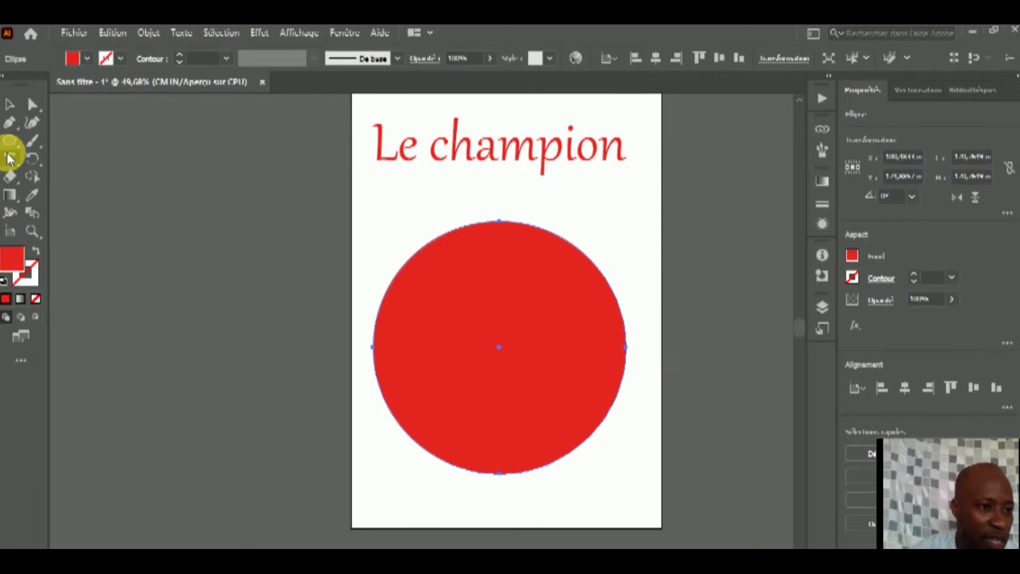
{"action": "left_click_drag", "start_coordinate": [10, 158], "coordinate": [98, 182]}
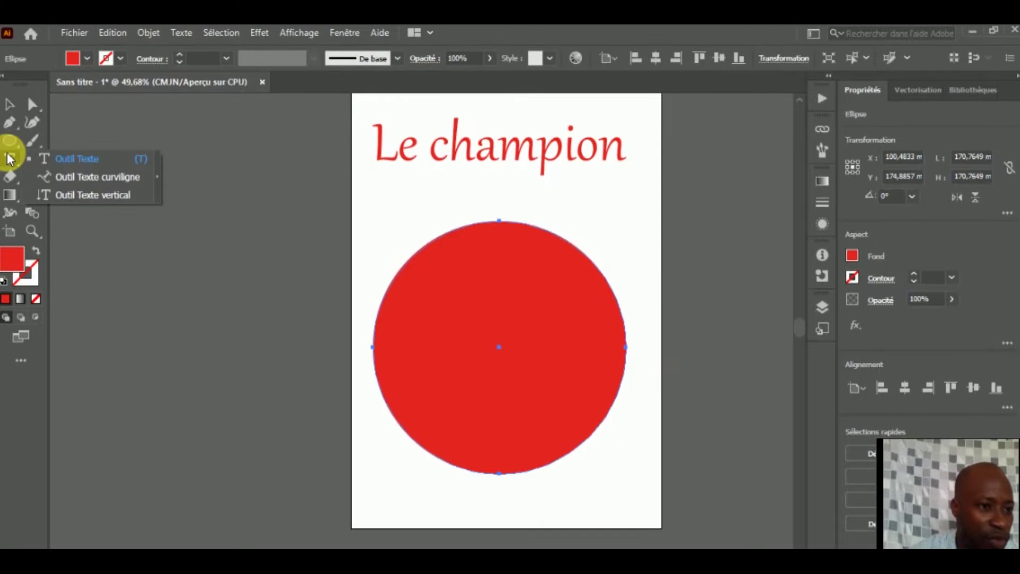
{"action": "left_click", "coordinate": [99, 181]}
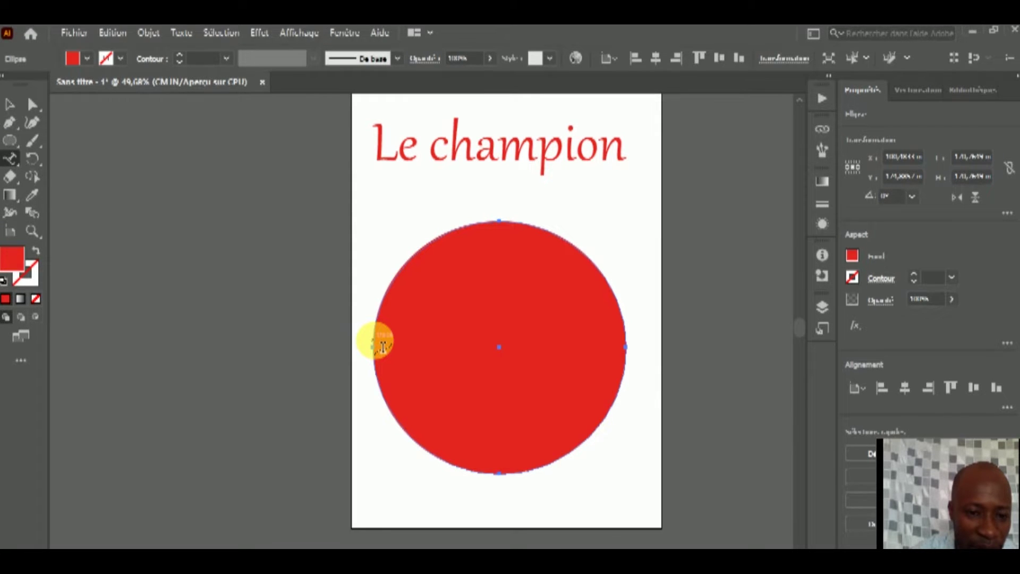
Set text on the circle's outline, replacing the placeholder with 'INTEGRATEUR DE SOLUTION ET DE'
{"action": "left_click", "coordinate": [377, 347]}
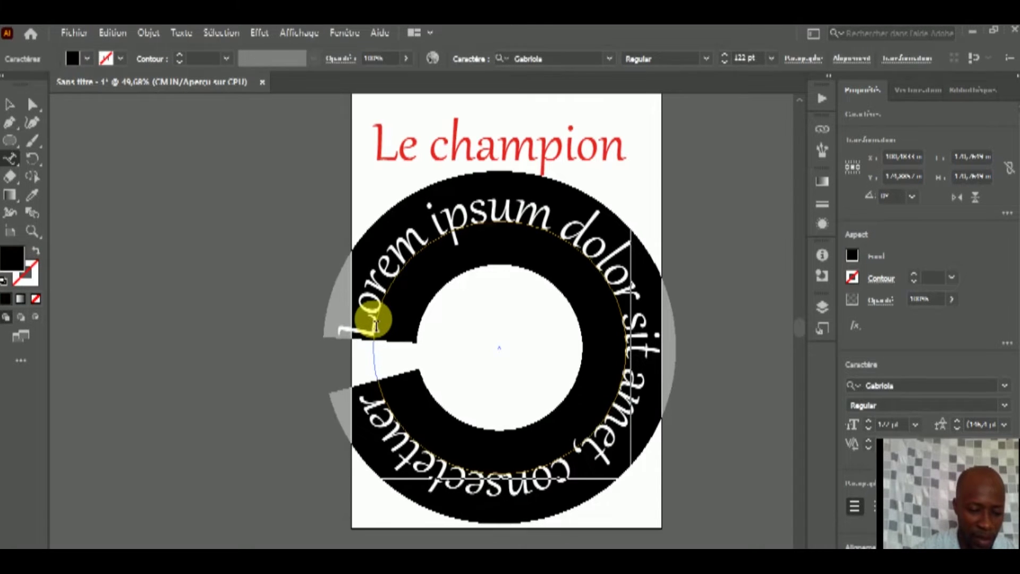
{"action": "key", "text": "BackSpace"}
{"action": "type", "text": "M"}
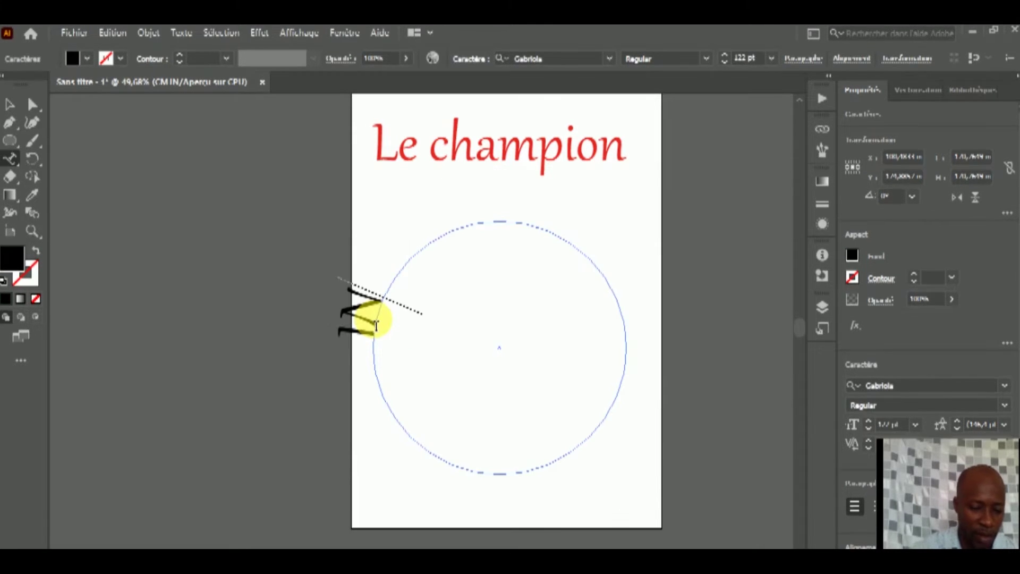
{"action": "type", "text": "T"}
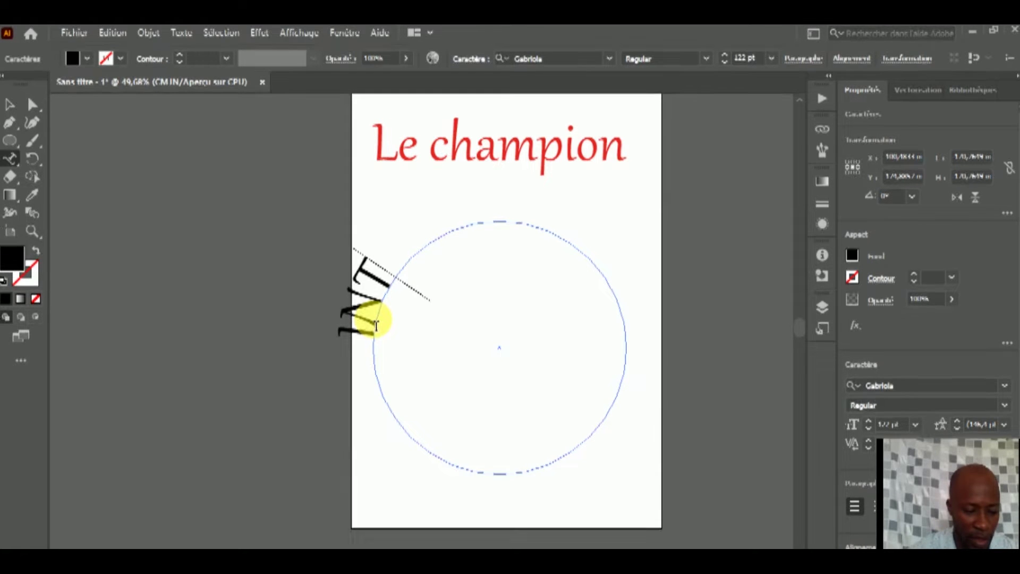
{"action": "type", "text": "EG"}
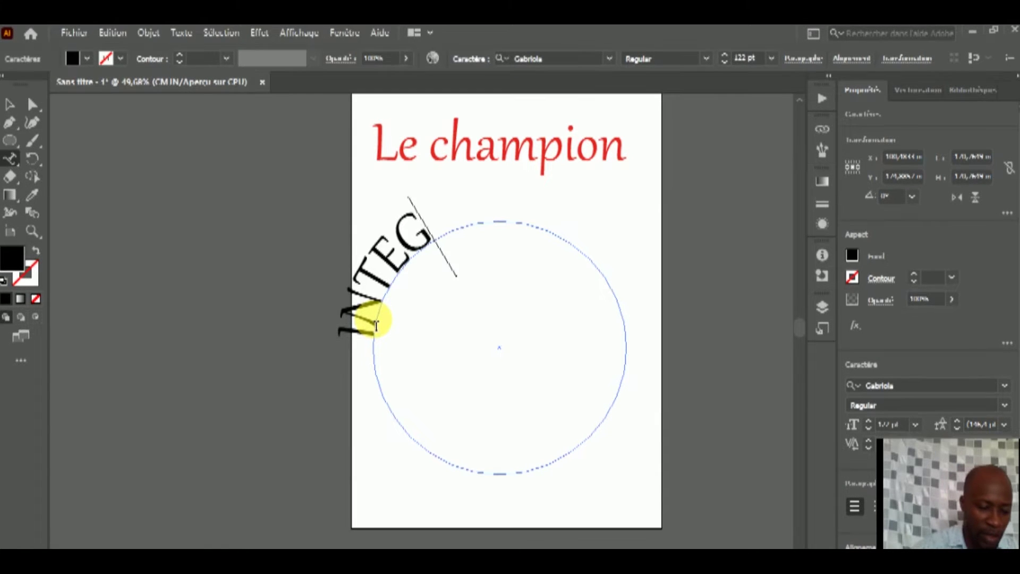
{"action": "type", "text": "RATEUR DE"}
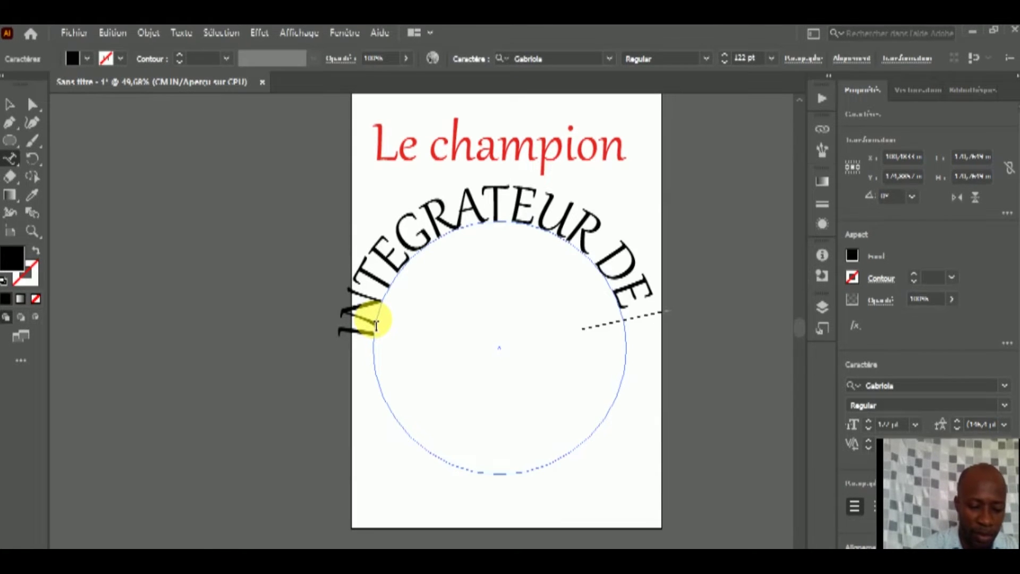
{"action": "type", "text": " SOLUTION"}
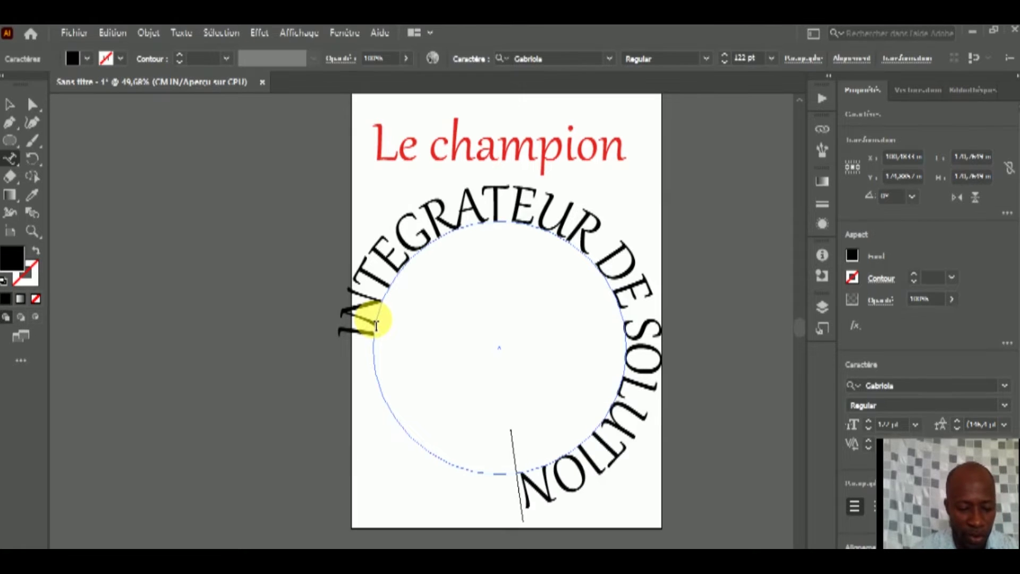
{"action": "type", "text": " ET D"}
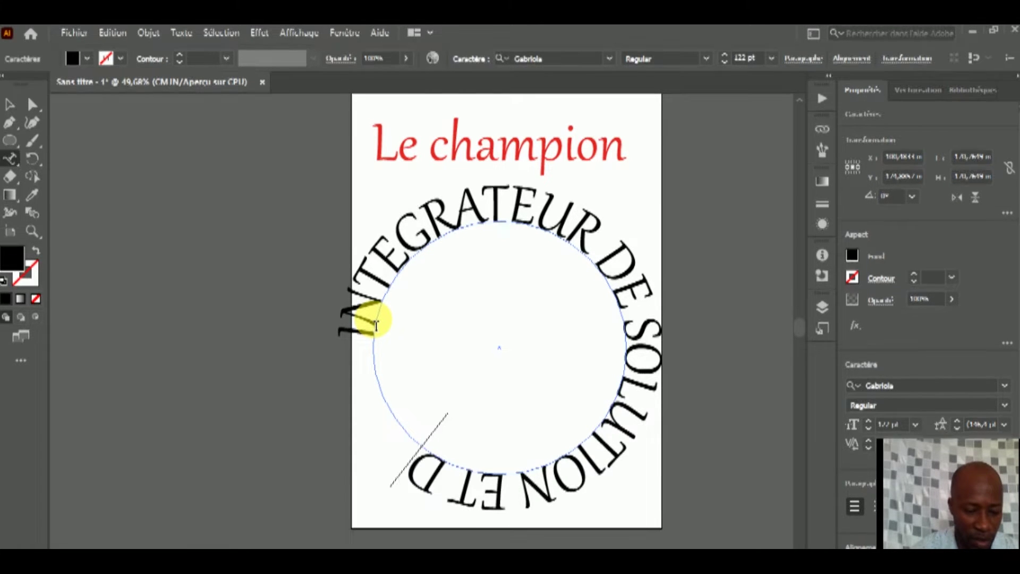
{"action": "type", "text": "E PE"}
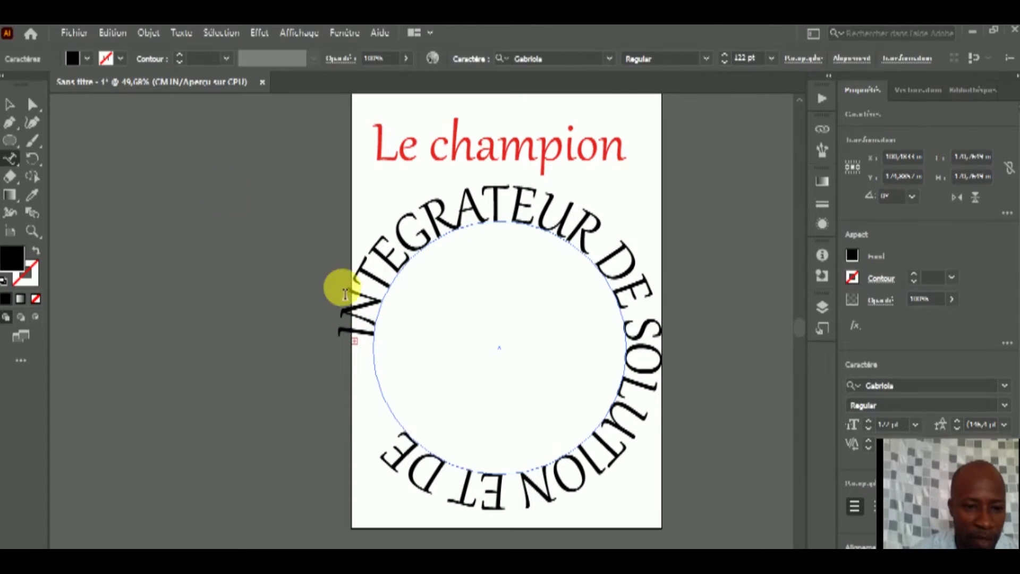
Shift the circular text's start point and select all of its text
{"action": "left_click", "coordinate": [10, 105]}
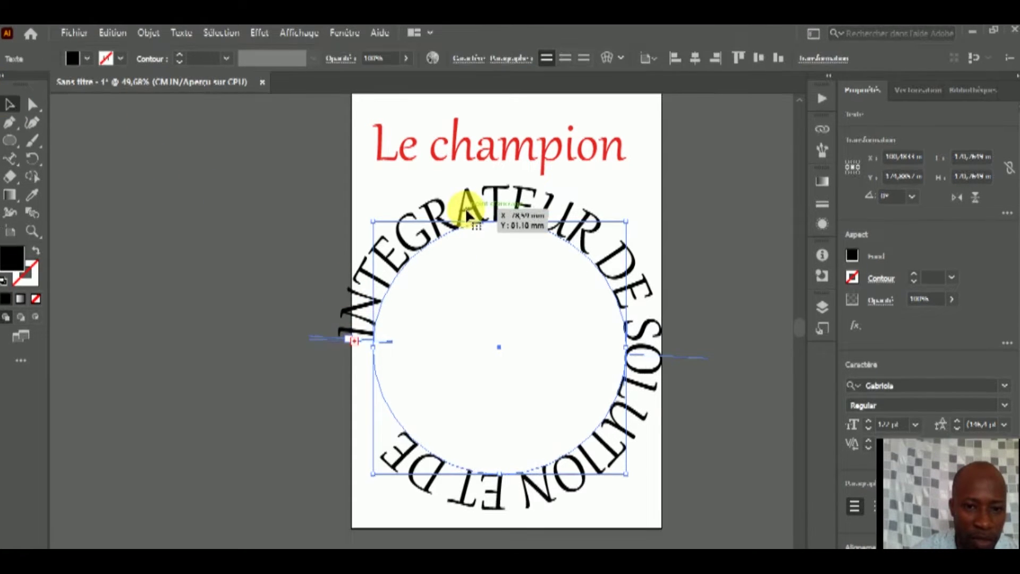
{"action": "left_click_drag", "start_coordinate": [467, 211], "coordinate": [481, 195]}
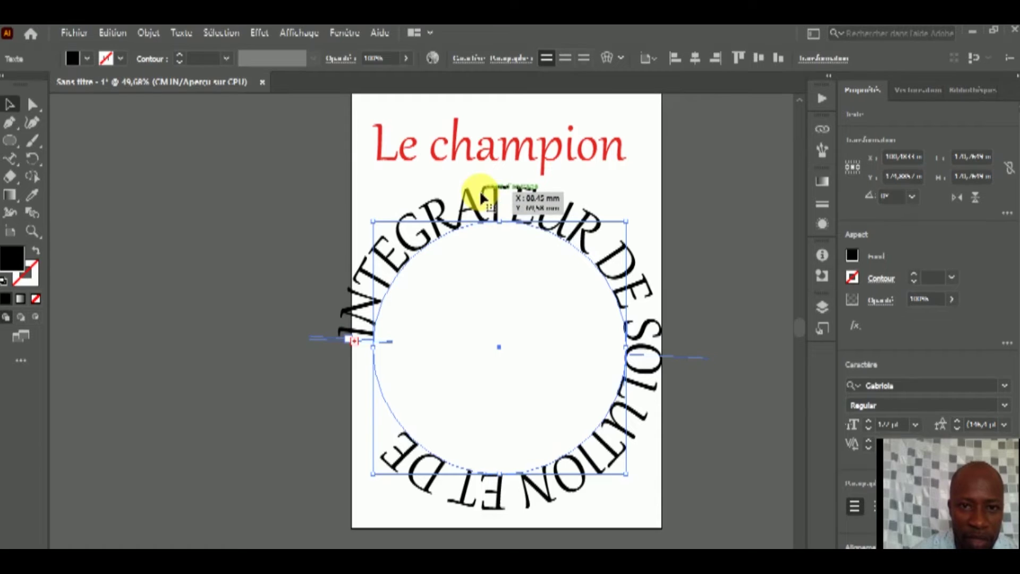
{"action": "triple_click", "coordinate": [382, 292]}
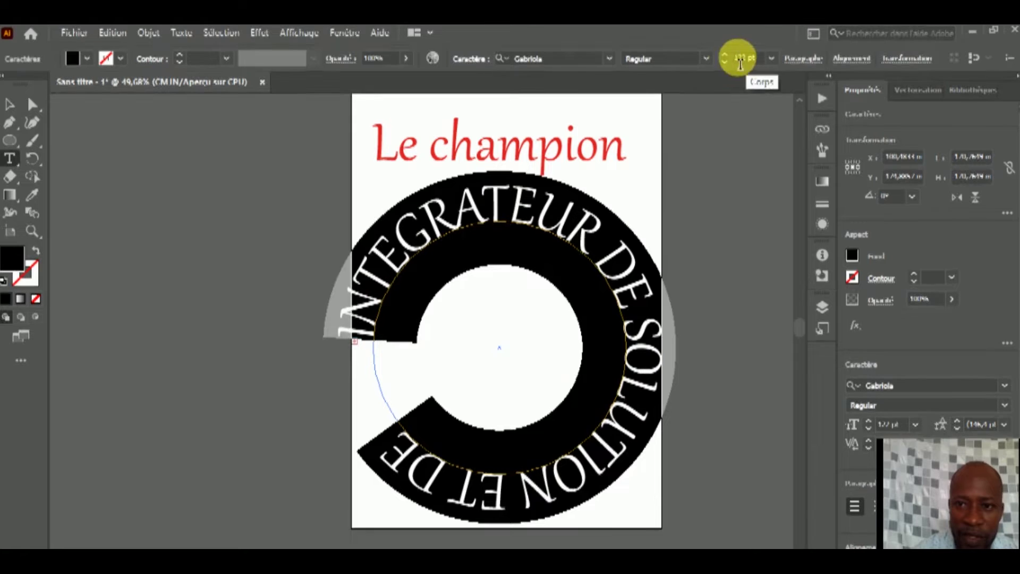
Reduce the circular text's font size until it arcs across the circle's top half
{"action": "left_click", "coordinate": [724, 62]}
{"action": "left_click", "coordinate": [723, 62]}
{"action": "left_click", "coordinate": [723, 62]}
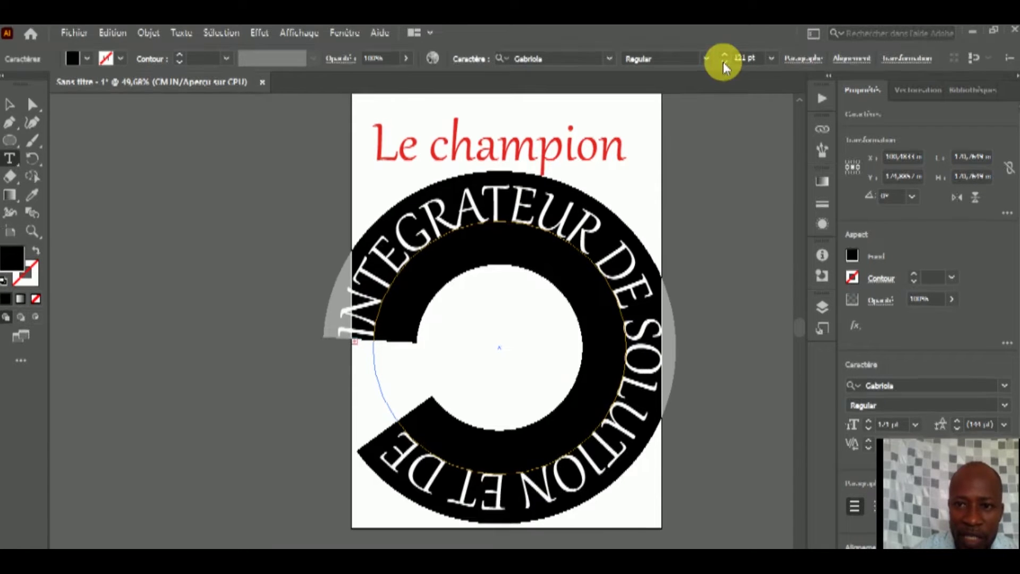
{"action": "left_click", "coordinate": [723, 63]}
{"action": "left_click", "coordinate": [722, 63]}
{"action": "left_click", "coordinate": [723, 63]}
{"action": "left_click", "coordinate": [723, 62]}
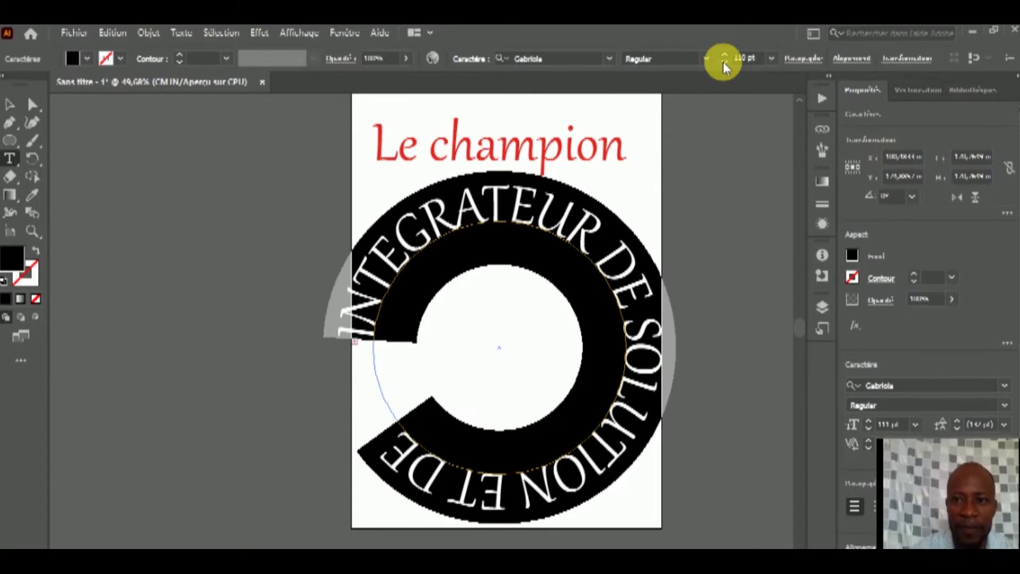
{"action": "left_click", "coordinate": [722, 62]}
{"action": "left_click", "coordinate": [722, 62]}
{"action": "left_click", "coordinate": [723, 62]}
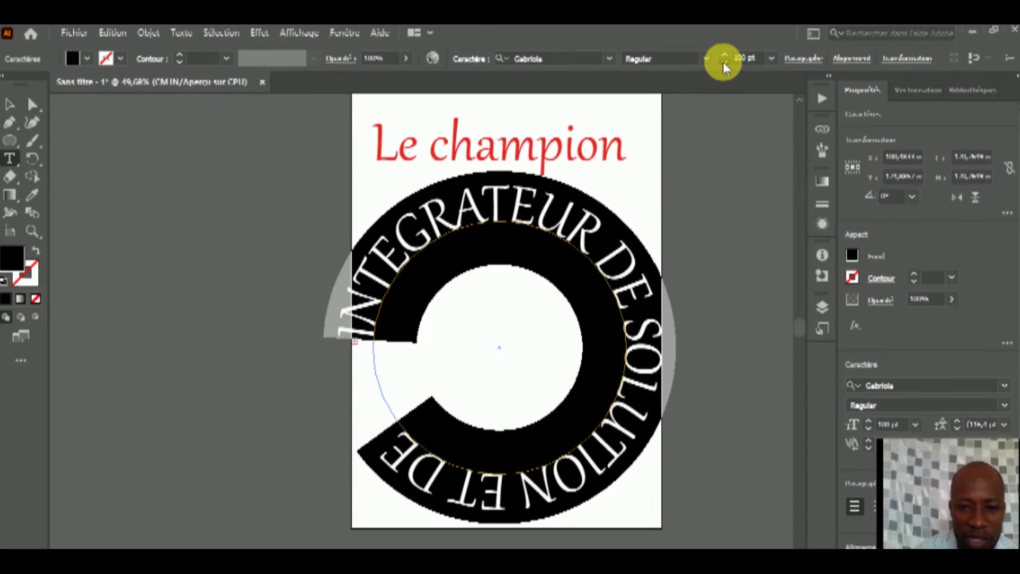
{"action": "left_click", "coordinate": [722, 62]}
{"action": "left_click", "coordinate": [722, 62]}
{"action": "left_click", "coordinate": [723, 62]}
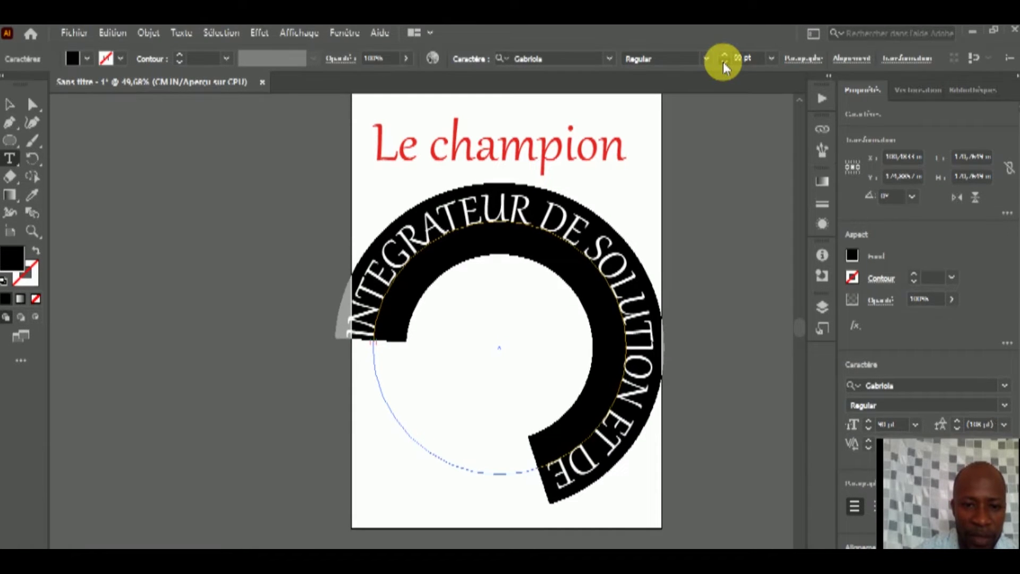
{"action": "left_click", "coordinate": [723, 62]}
{"action": "left_click", "coordinate": [722, 62]}
{"action": "left_click", "coordinate": [723, 62]}
{"action": "left_click", "coordinate": [722, 62]}
{"action": "left_click", "coordinate": [723, 62]}
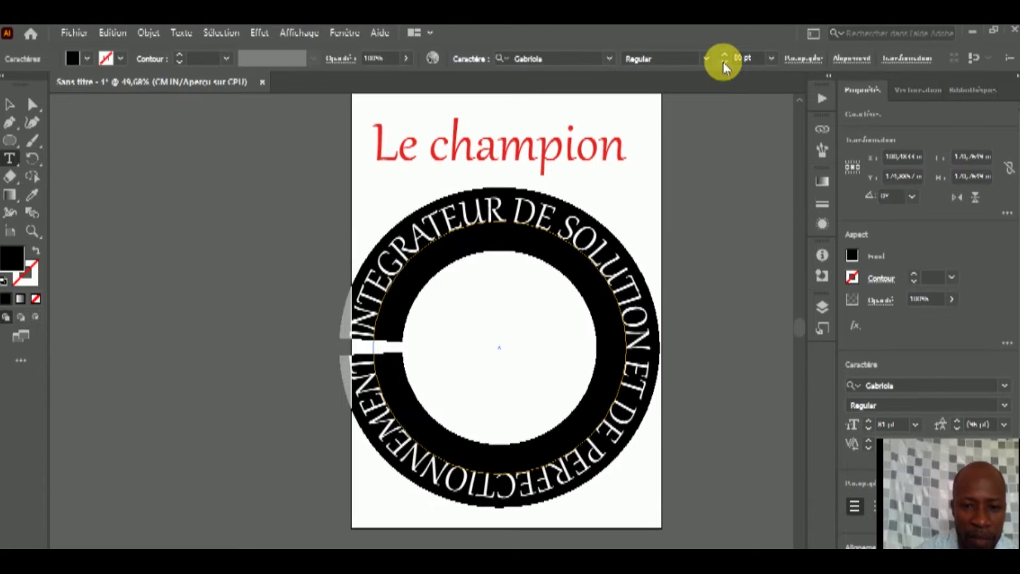
{"action": "left_click", "coordinate": [722, 62]}
{"action": "left_click", "coordinate": [723, 61]}
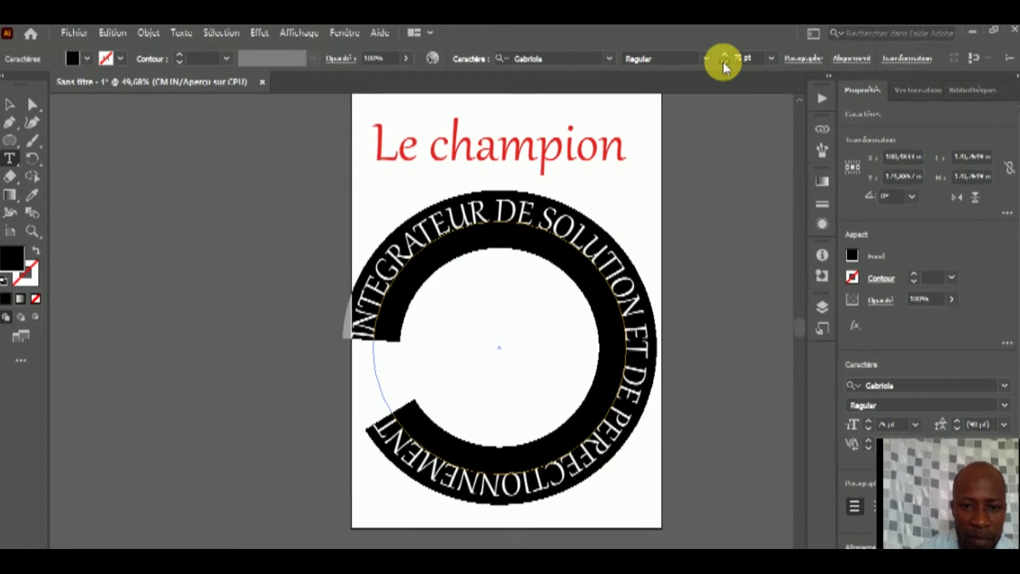
{"action": "left_click", "coordinate": [722, 61]}
{"action": "left_click", "coordinate": [722, 61]}
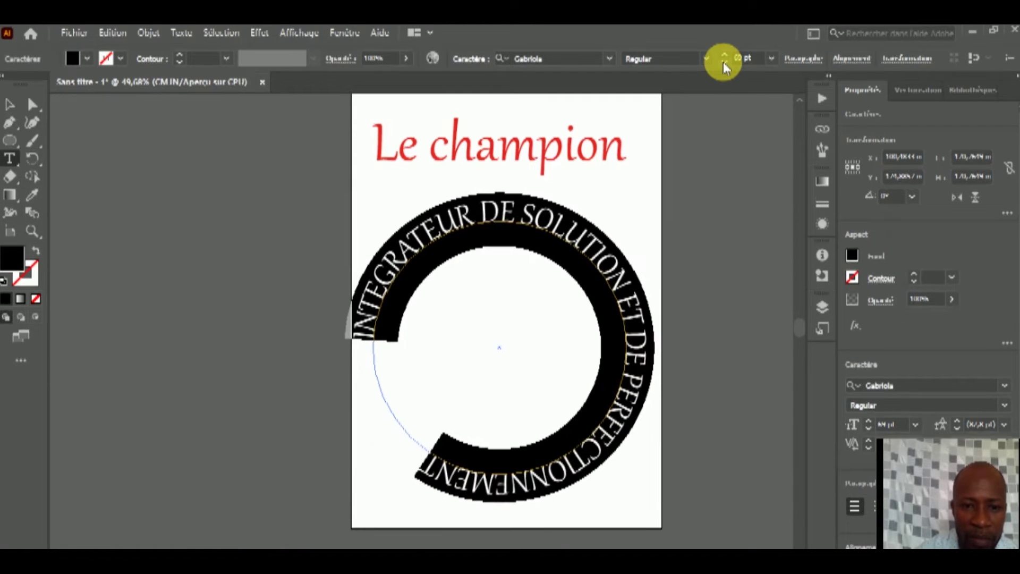
{"action": "left_click", "coordinate": [723, 62]}
{"action": "left_click", "coordinate": [723, 62]}
{"action": "left_click", "coordinate": [722, 62]}
{"action": "left_click", "coordinate": [722, 62]}
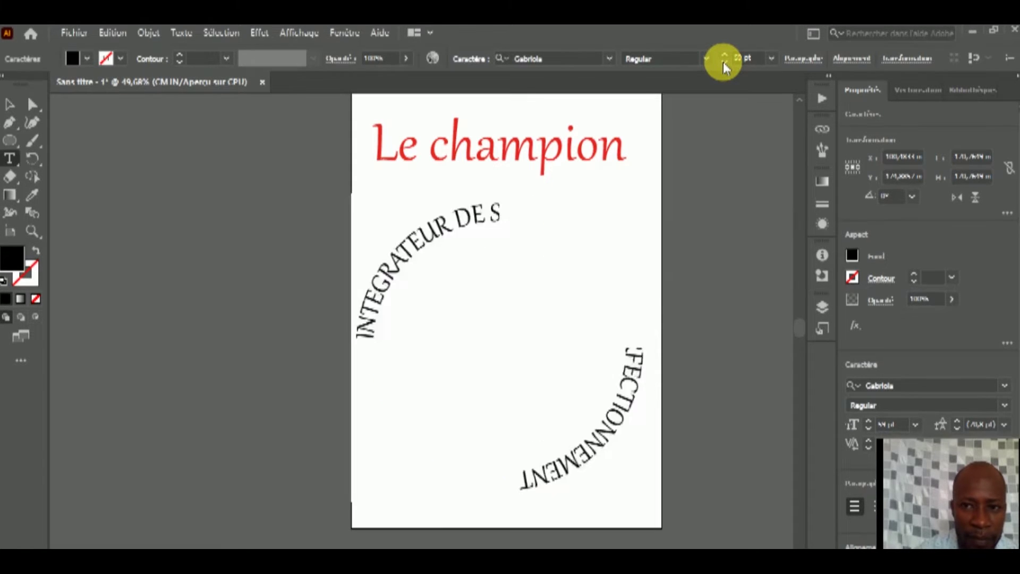
{"action": "left_click", "coordinate": [722, 62]}
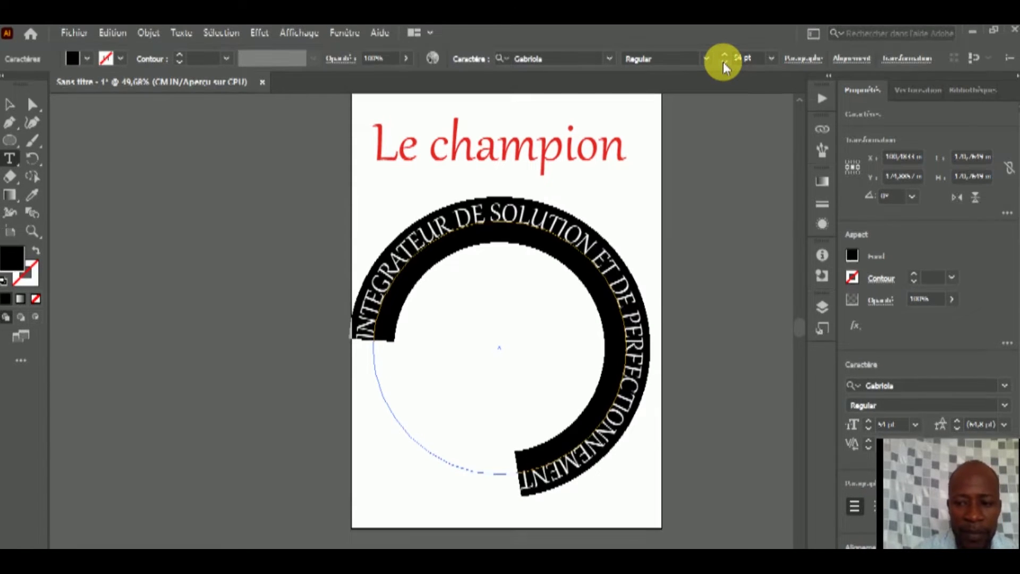
{"action": "left_click", "coordinate": [722, 61]}
{"action": "left_click", "coordinate": [722, 62]}
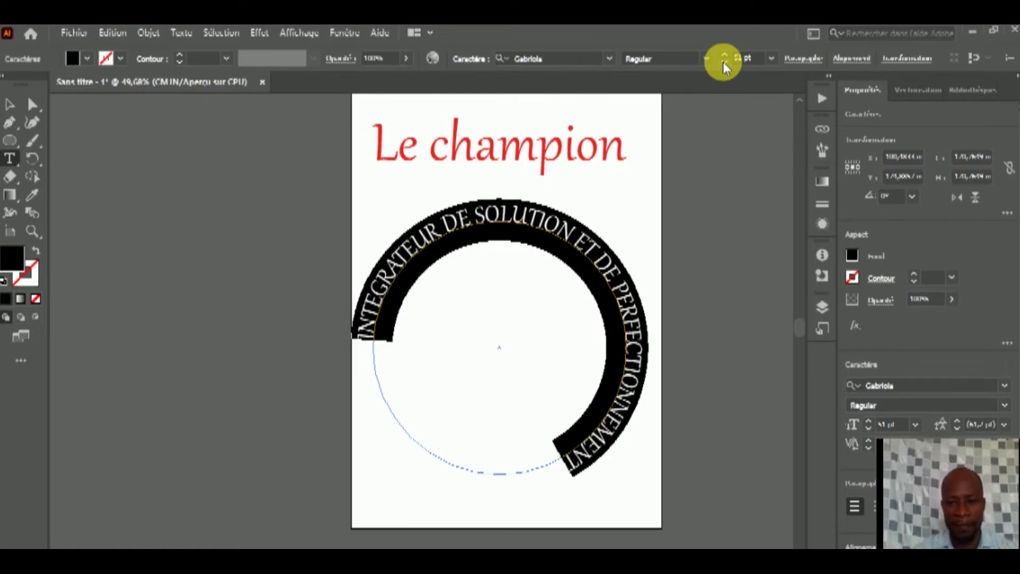
{"action": "left_click", "coordinate": [723, 61]}
{"action": "left_click", "coordinate": [723, 61]}
{"action": "left_click", "coordinate": [723, 62]}
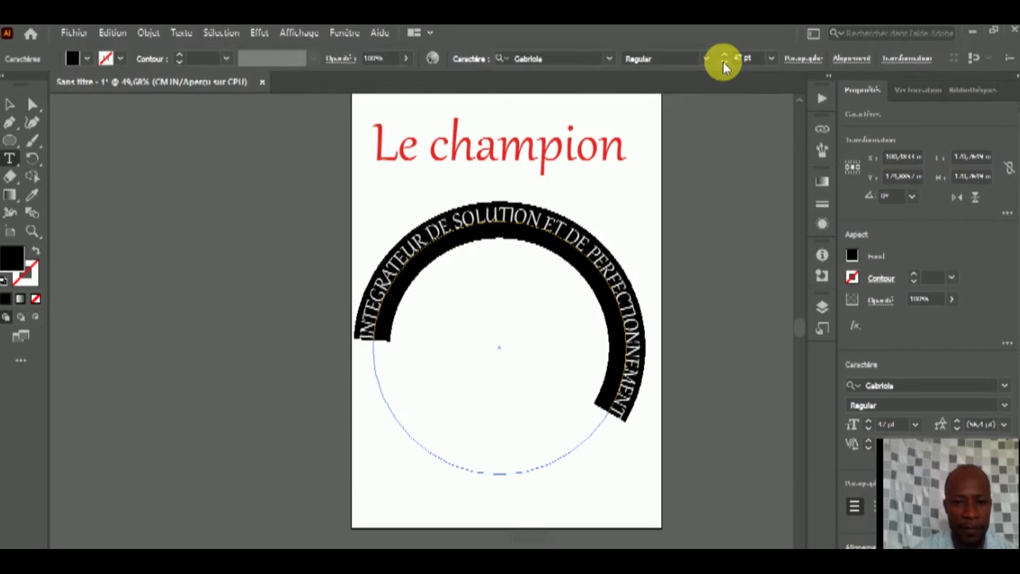
{"action": "left_click", "coordinate": [723, 62]}
{"action": "left_click", "coordinate": [723, 61]}
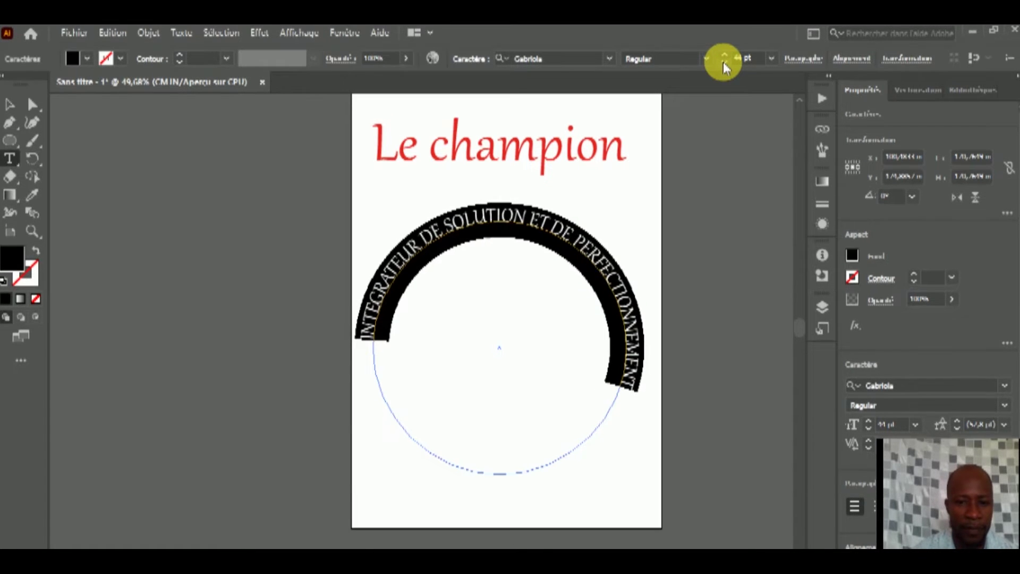
{"action": "left_click", "coordinate": [722, 62]}
{"action": "left_click", "coordinate": [723, 62]}
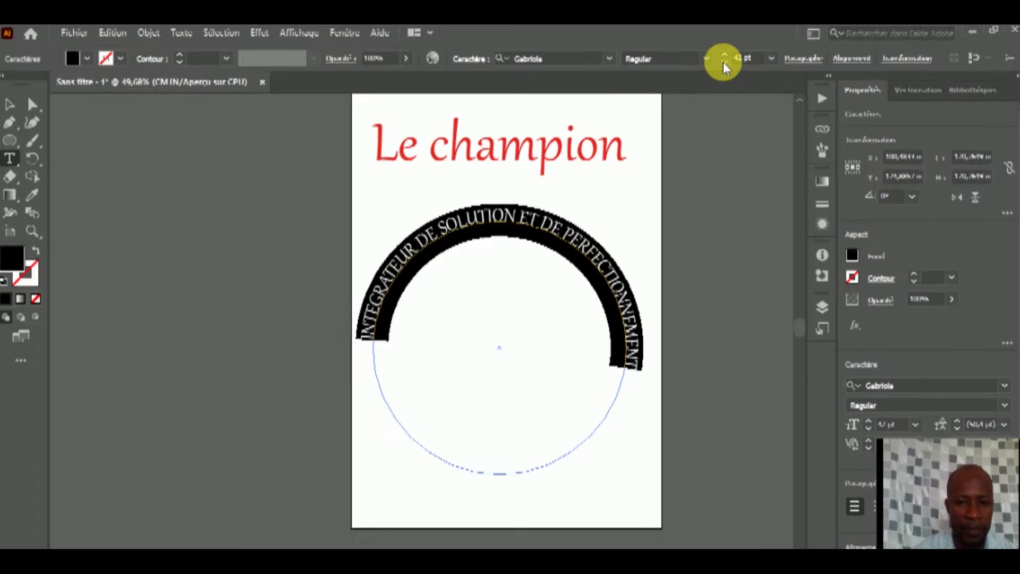
{"action": "left_click", "coordinate": [722, 62]}
{"action": "left_click", "coordinate": [723, 62]}
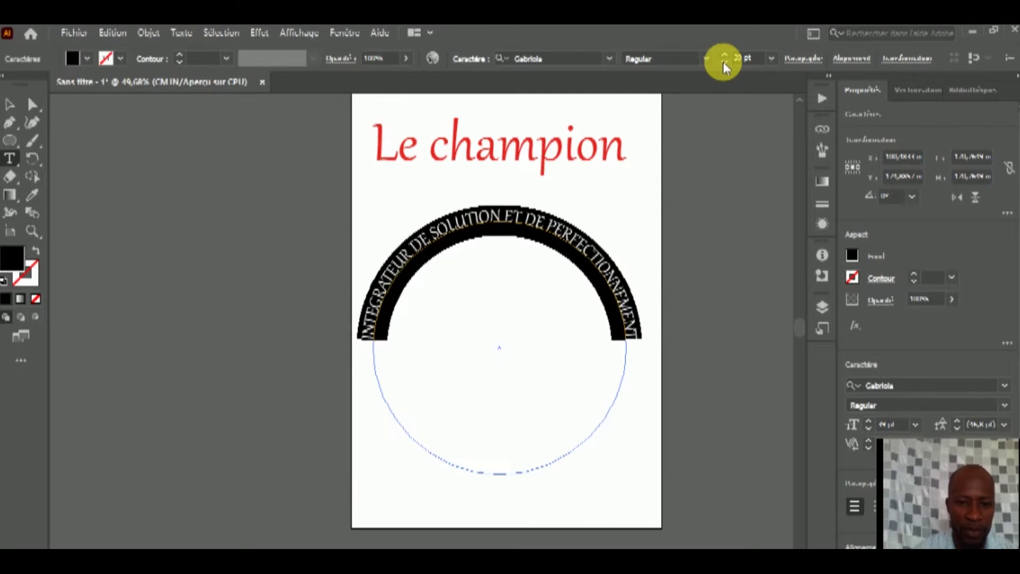
Drag the red Le champion title down beneath the arched circular text
{"action": "double_click", "coordinate": [398, 157]}
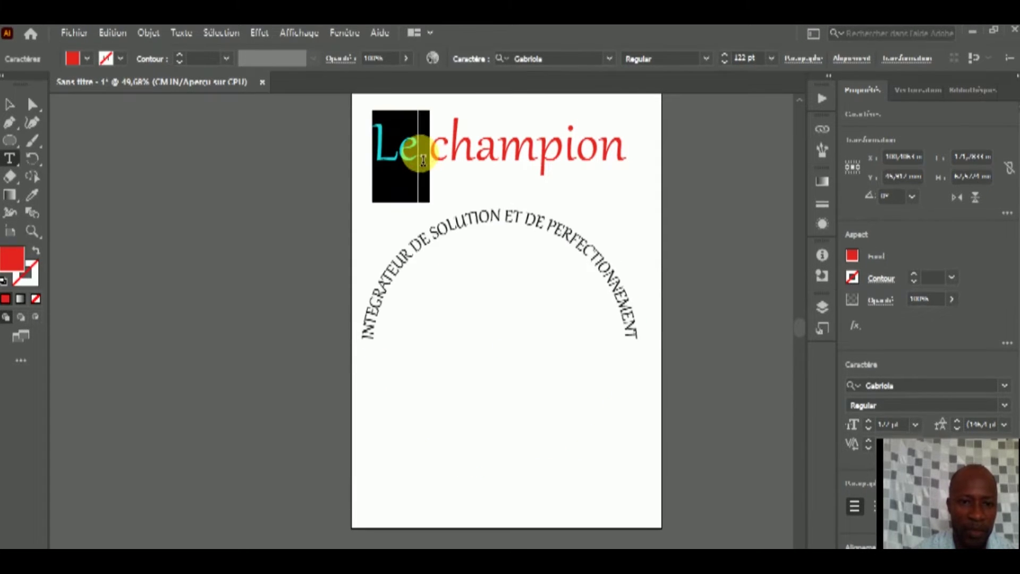
{"action": "left_click", "coordinate": [486, 159]}
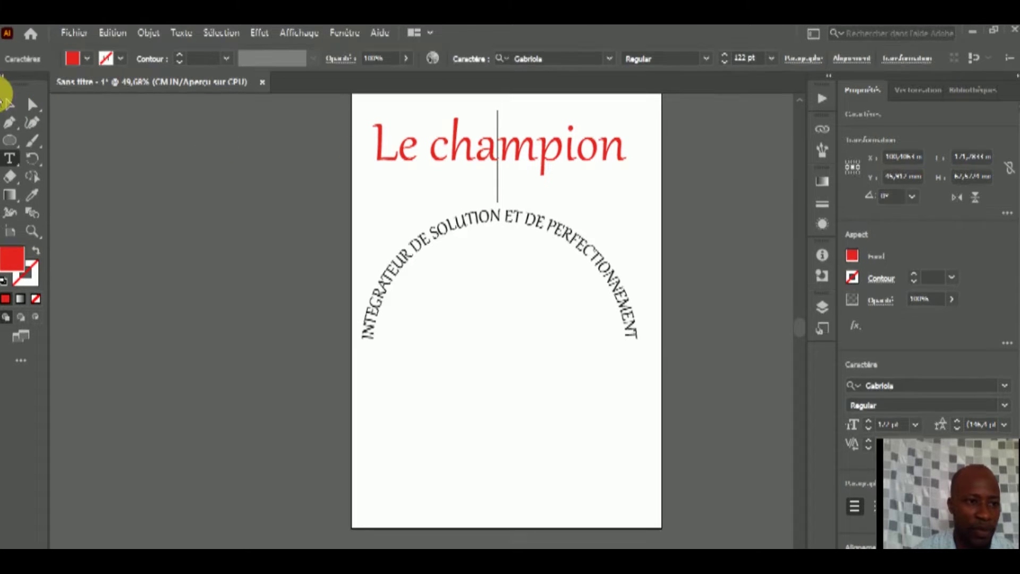
{"action": "left_click", "coordinate": [11, 105]}
{"action": "left_click_drag", "start_coordinate": [443, 141], "coordinate": [452, 361]}
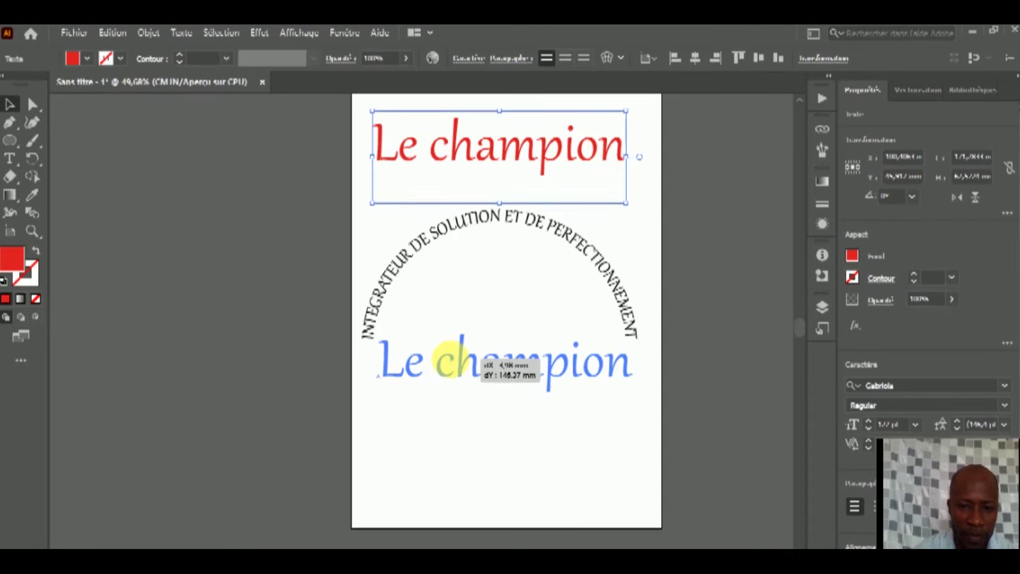
{"action": "left_click_drag", "start_coordinate": [450, 358], "coordinate": [451, 358]}
{"action": "left_click", "coordinate": [447, 199]}
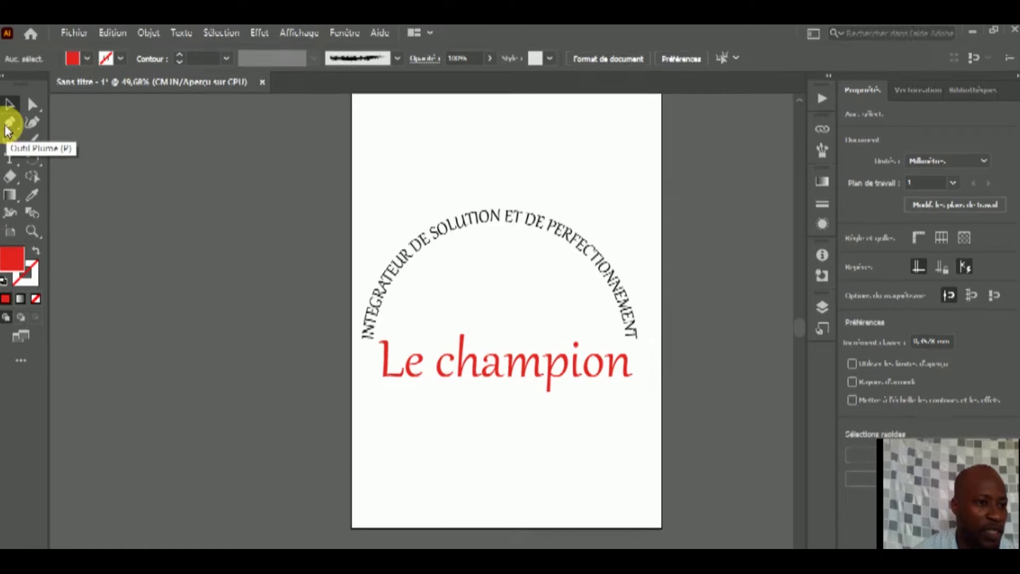
Draw a four-point wavy curve across the top of the page with the Curvature tool
{"action": "left_click", "coordinate": [30, 122]}
{"action": "left_click", "coordinate": [367, 175]}
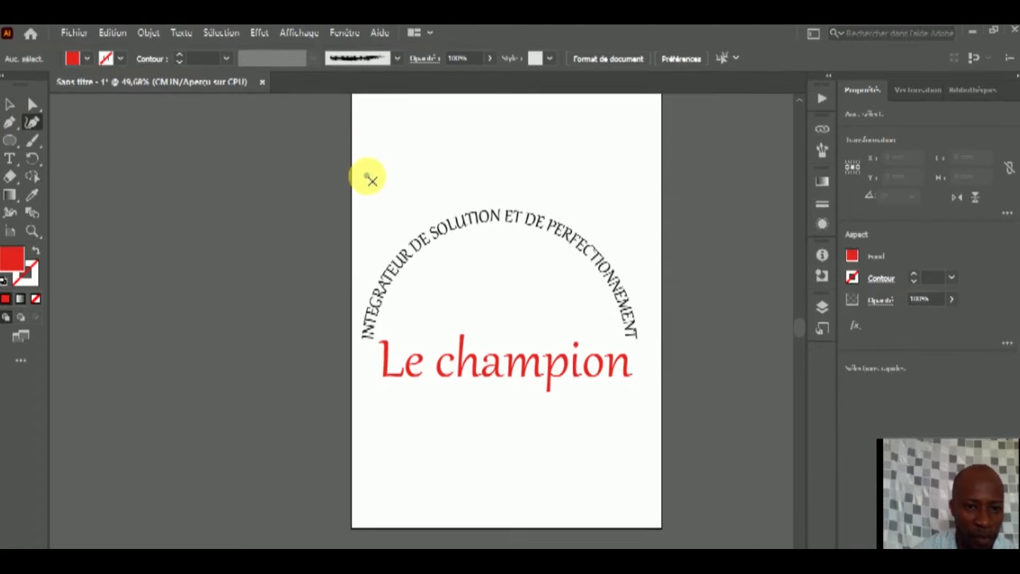
{"action": "left_click", "coordinate": [395, 138]}
{"action": "left_click", "coordinate": [520, 169]}
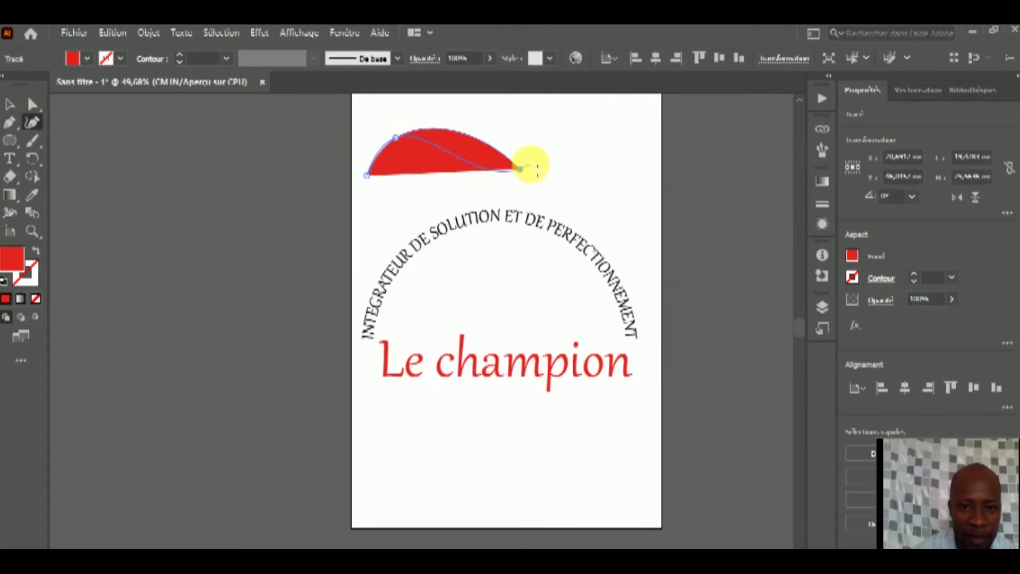
{"action": "left_click", "coordinate": [628, 126]}
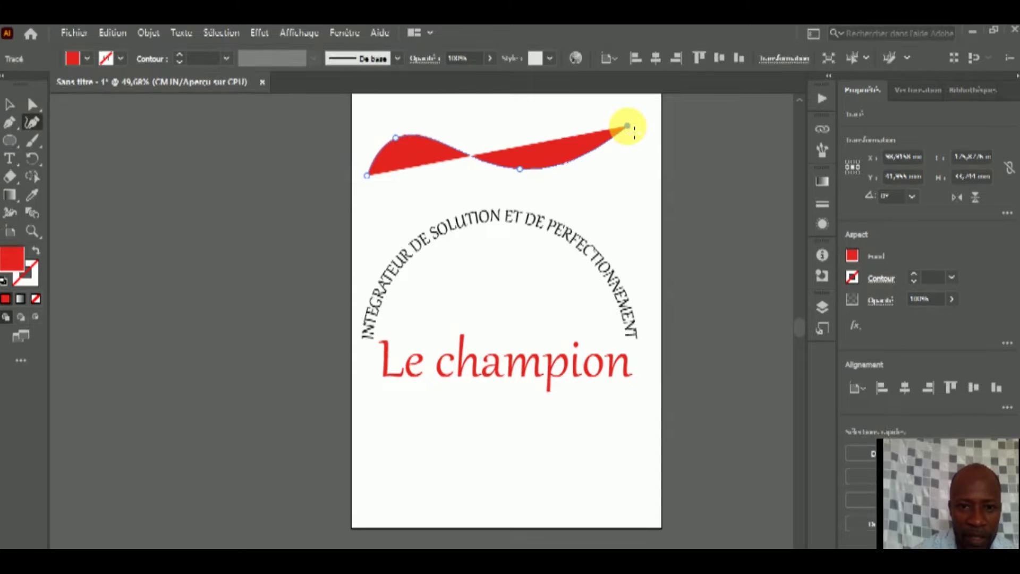
{"action": "left_click", "coordinate": [10, 104]}
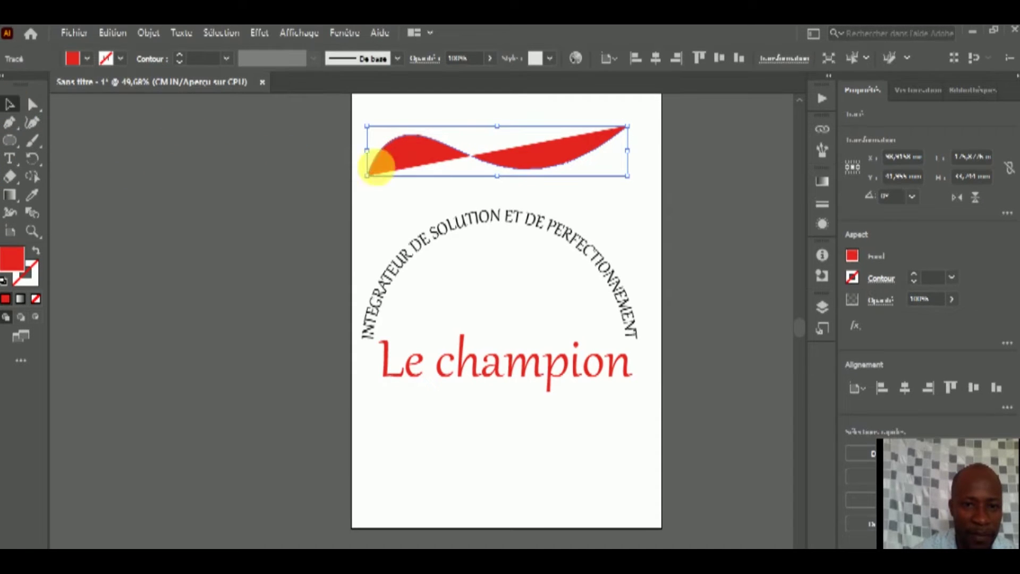
Place Type on a Path placeholder text along the wave
{"action": "left_click", "coordinate": [9, 158]}
{"action": "left_click", "coordinate": [85, 176]}
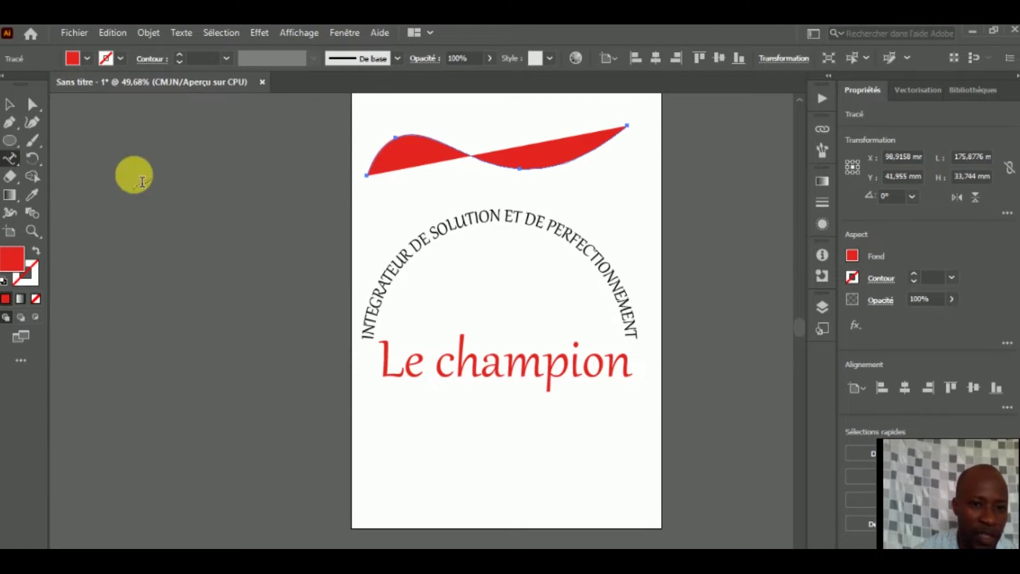
{"action": "left_click", "coordinate": [374, 179]}
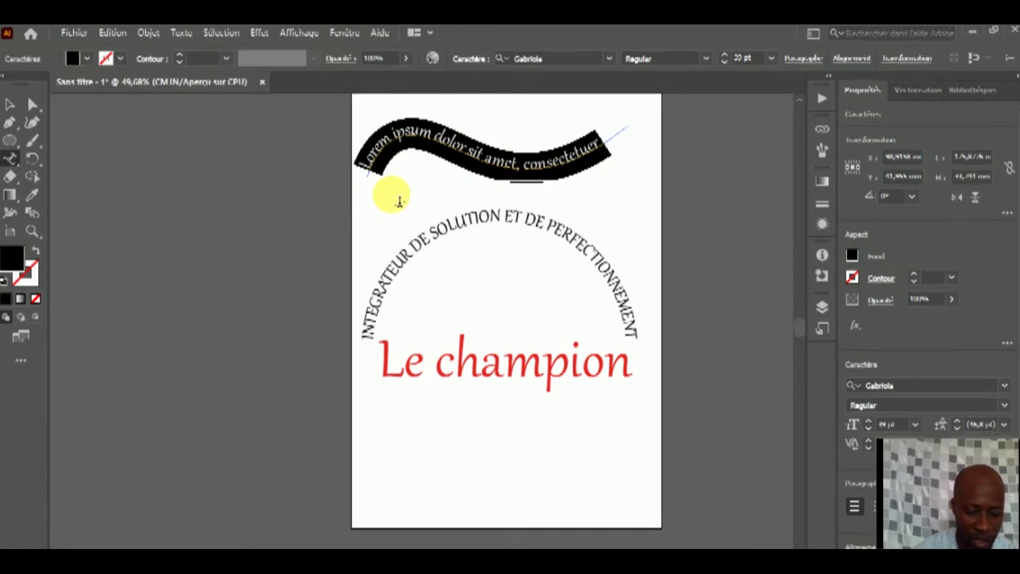
Replace the wave's placeholder text with 'Le puissant homme de ma ville'
{"action": "key", "text": "Delete"}
{"action": "type", "text": "Le"}
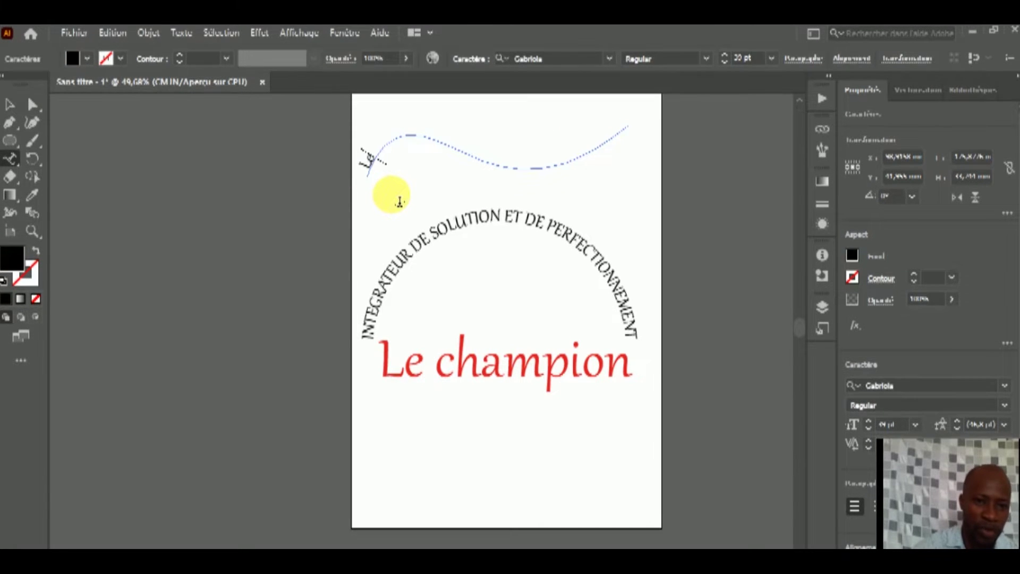
{"action": "type", "text": "puissant"}
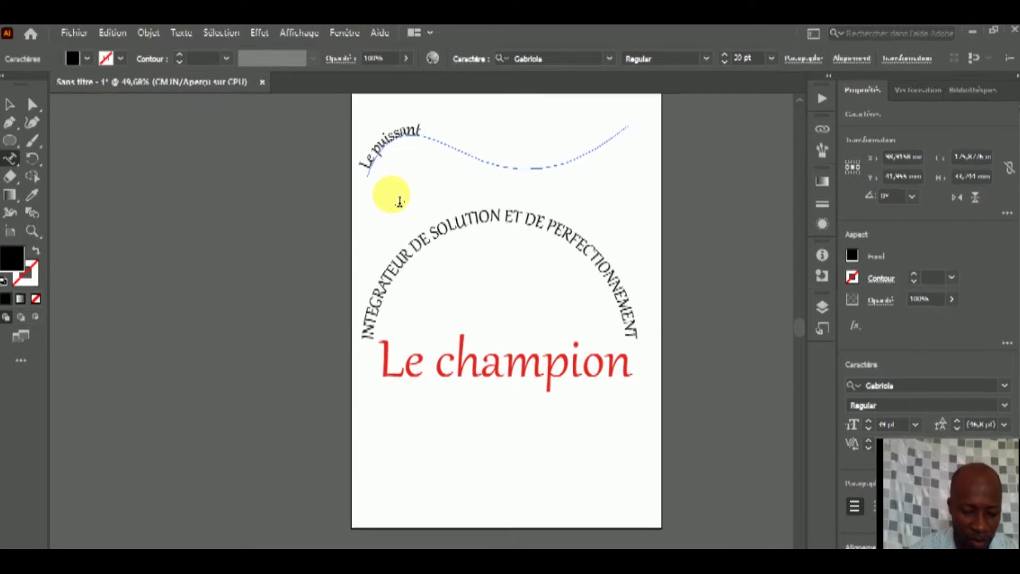
{"action": "type", "text": " homme de ma r"}
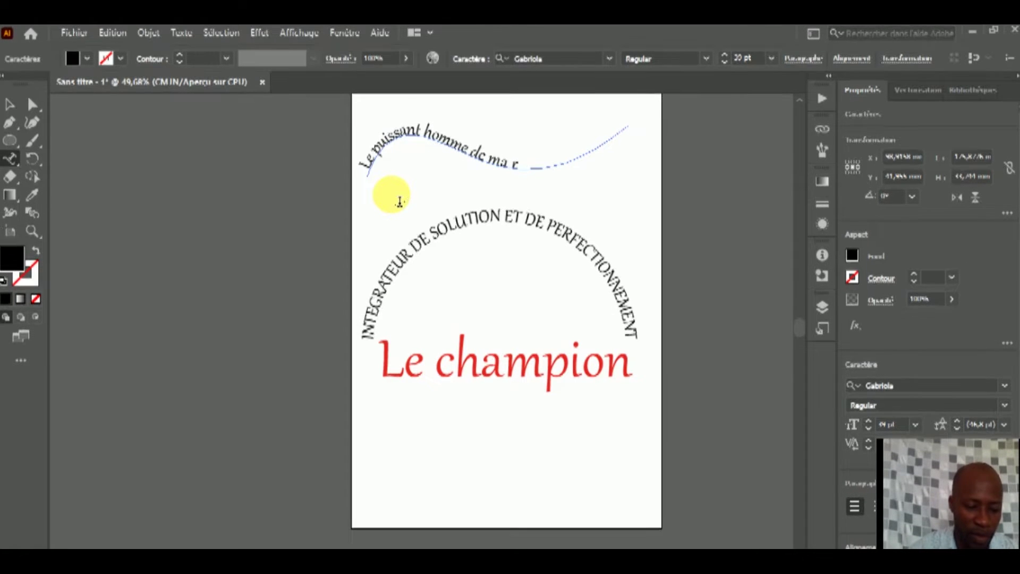
{"action": "key", "text": "BackSpace"}
{"action": "type", "text": "ville"}
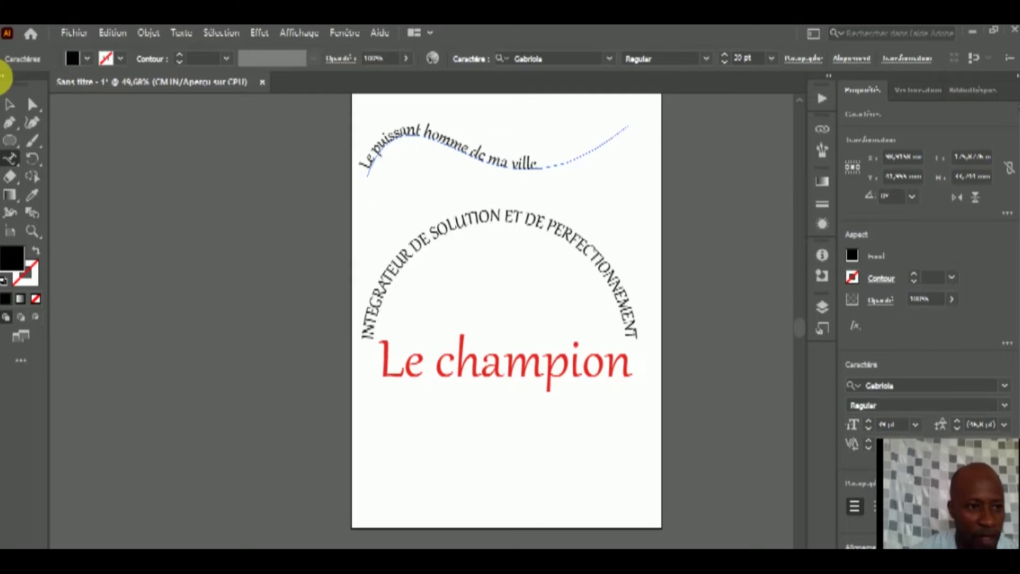
{"action": "left_click", "coordinate": [12, 101]}
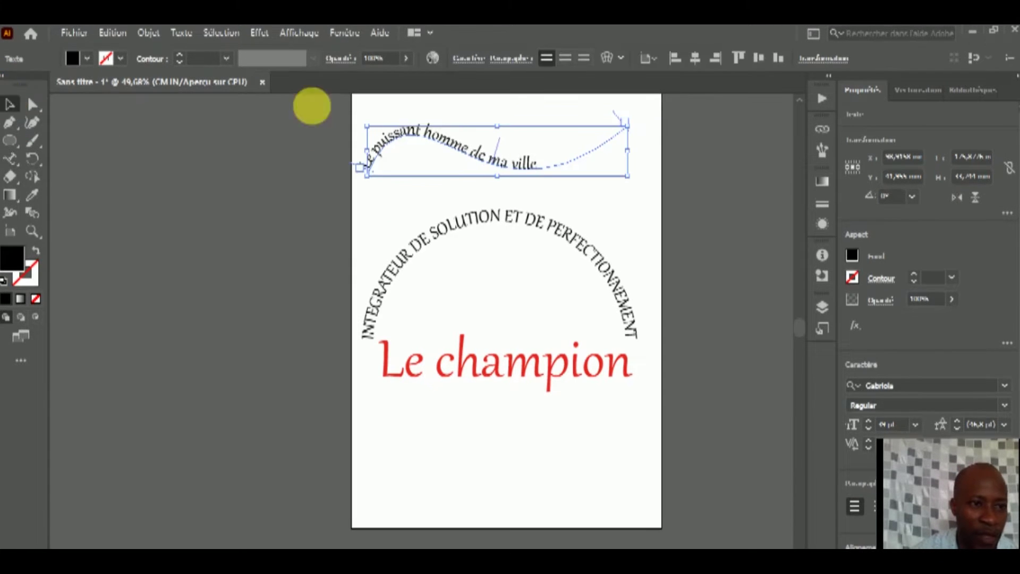
{"action": "left_click", "coordinate": [390, 185]}
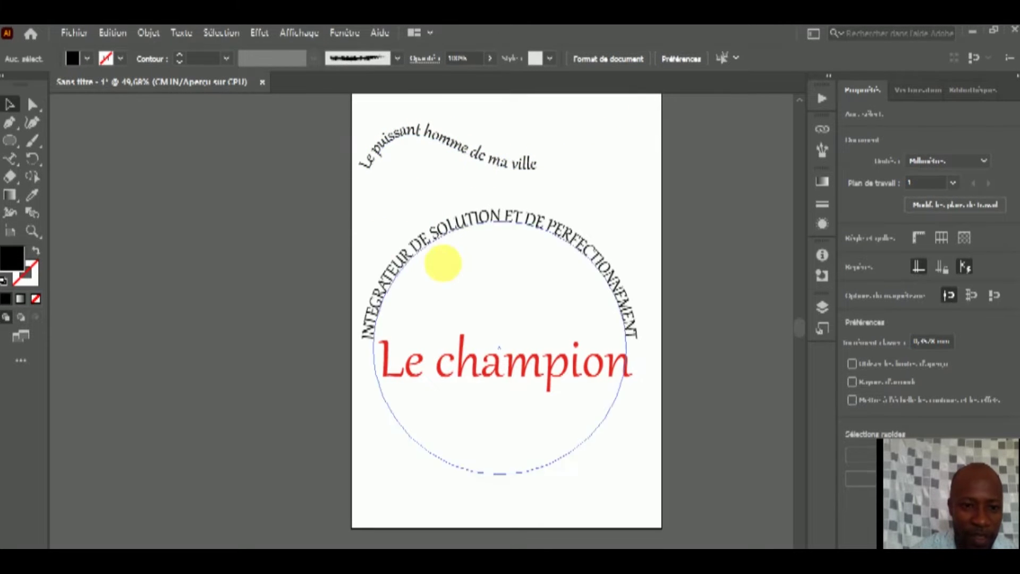
Type 'bravo le monde' as a horizontal text line near the page's top right
{"action": "left_click", "coordinate": [11, 160]}
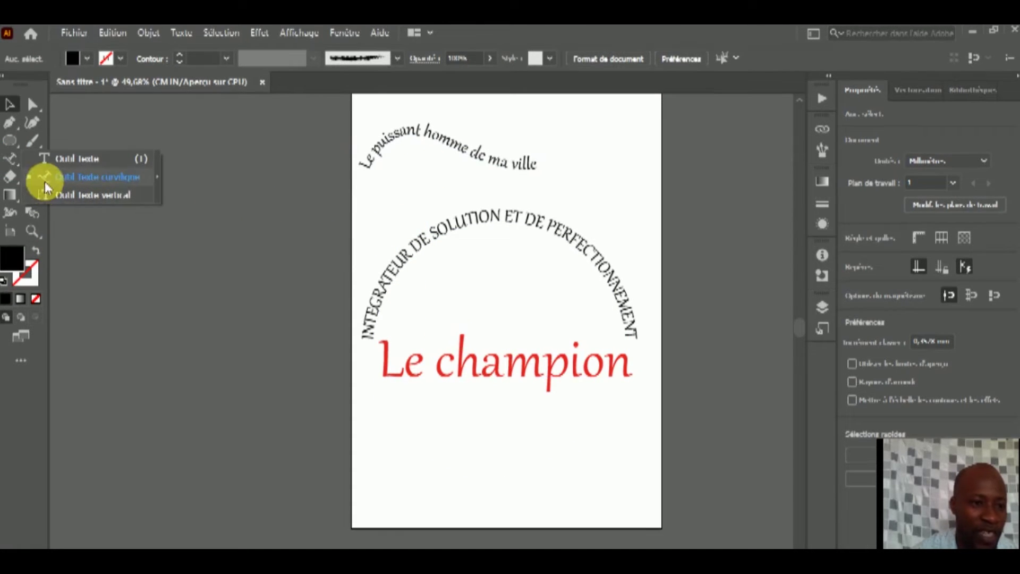
{"action": "left_click", "coordinate": [95, 200]}
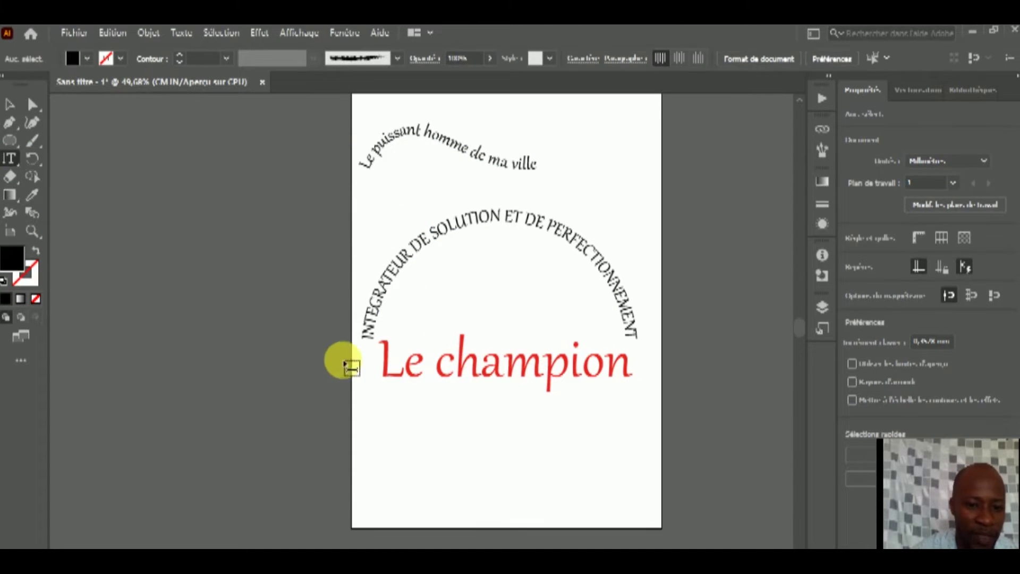
{"action": "key", "text": "t"}
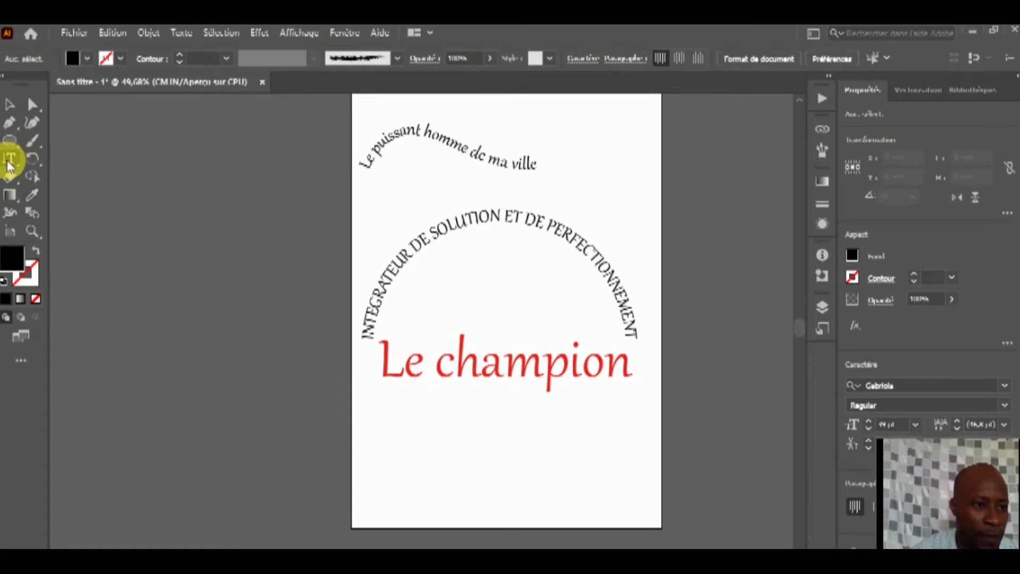
{"action": "key", "text": "t"}
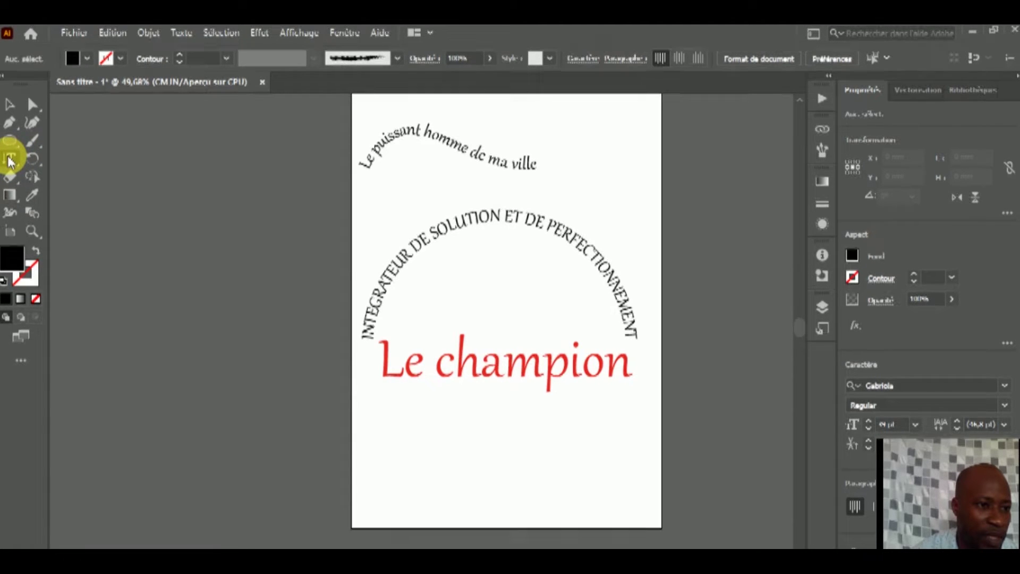
{"action": "left_click", "coordinate": [8, 157]}
{"action": "left_click", "coordinate": [10, 161]}
{"action": "left_click", "coordinate": [75, 158]}
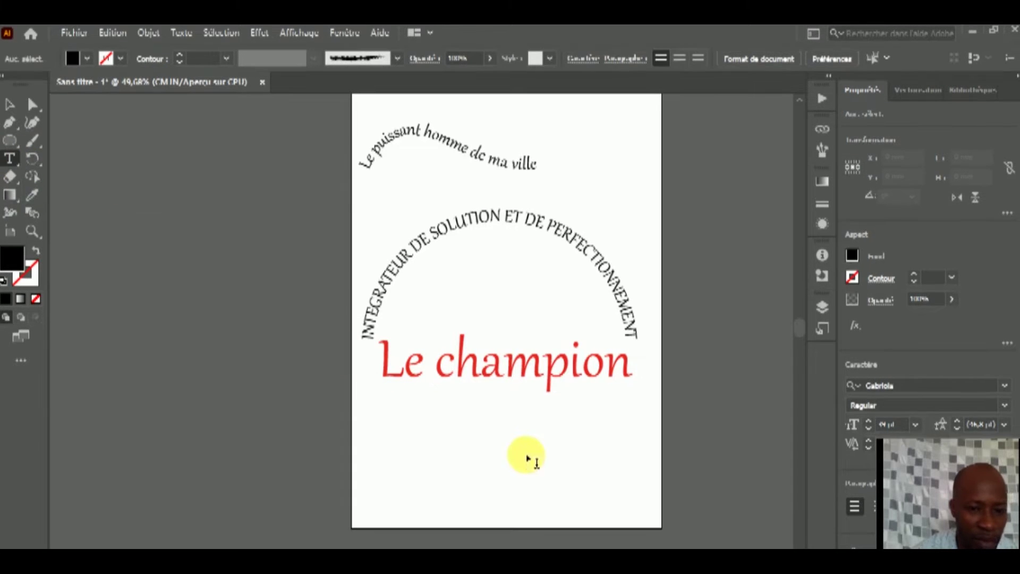
{"action": "left_click", "coordinate": [629, 117]}
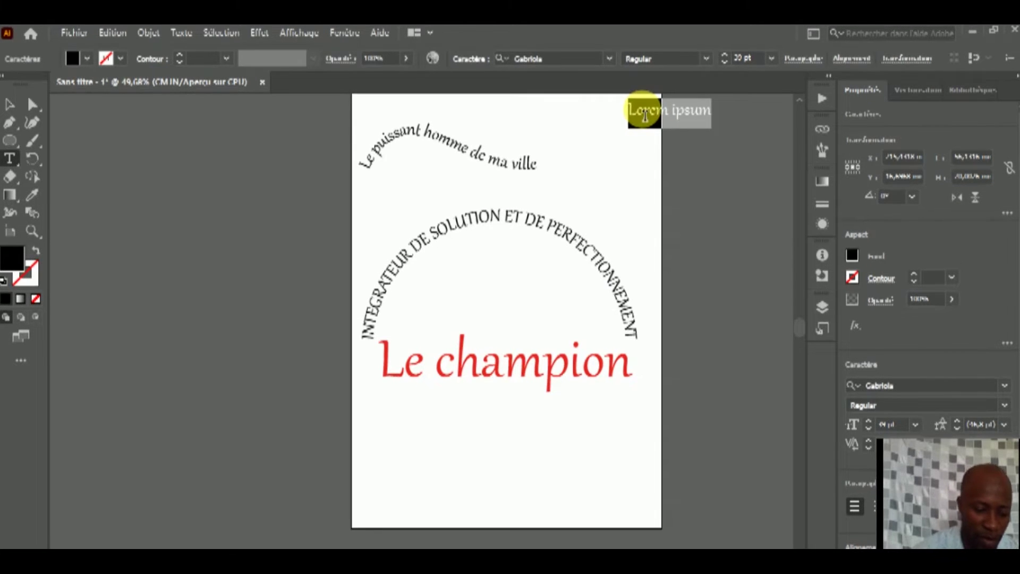
{"action": "type", "text": "bre"}
{"action": "type", "text": "vo"}
{"action": "type", "text": " le monde"}
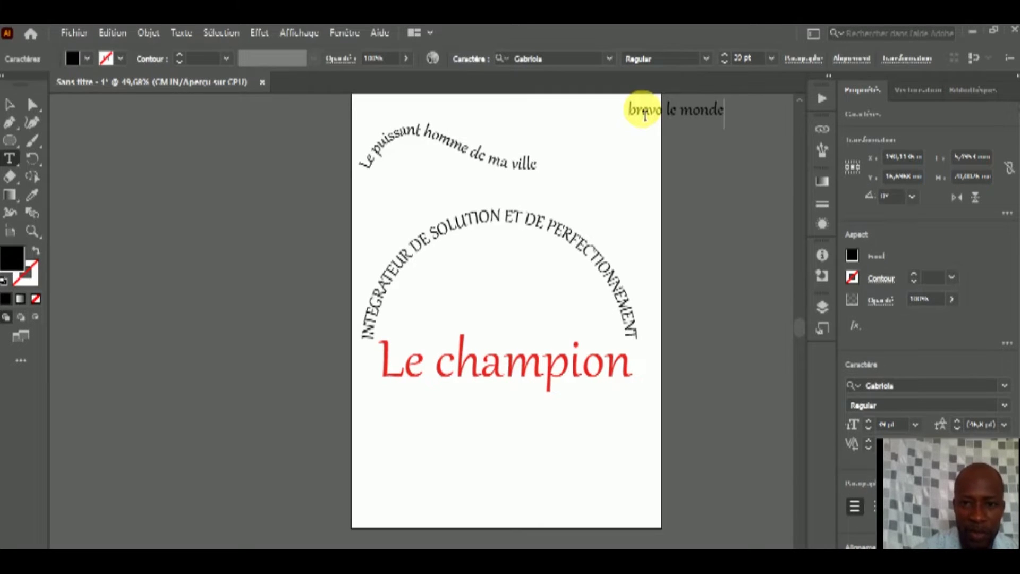
Move the bravo le monde text left, slightly in from the page edge
{"action": "left_click", "coordinate": [9, 104]}
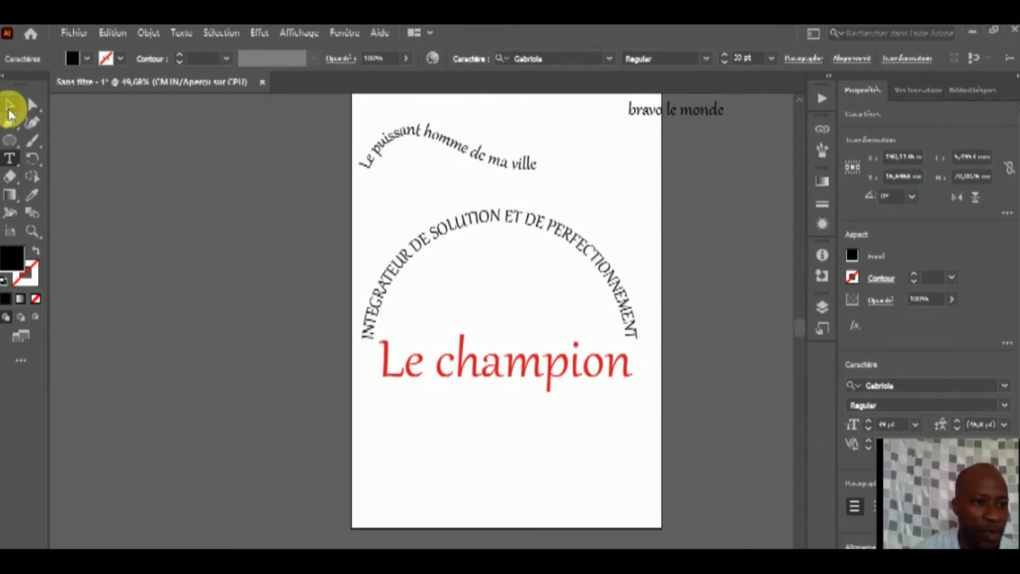
{"action": "mouse_move", "coordinate": [678, 112]}
{"action": "left_mouse_down"}
{"action": "mouse_move", "coordinate": [553, 125]}
{"action": "mouse_move", "coordinate": [579, 121]}
{"action": "left_mouse_up"}
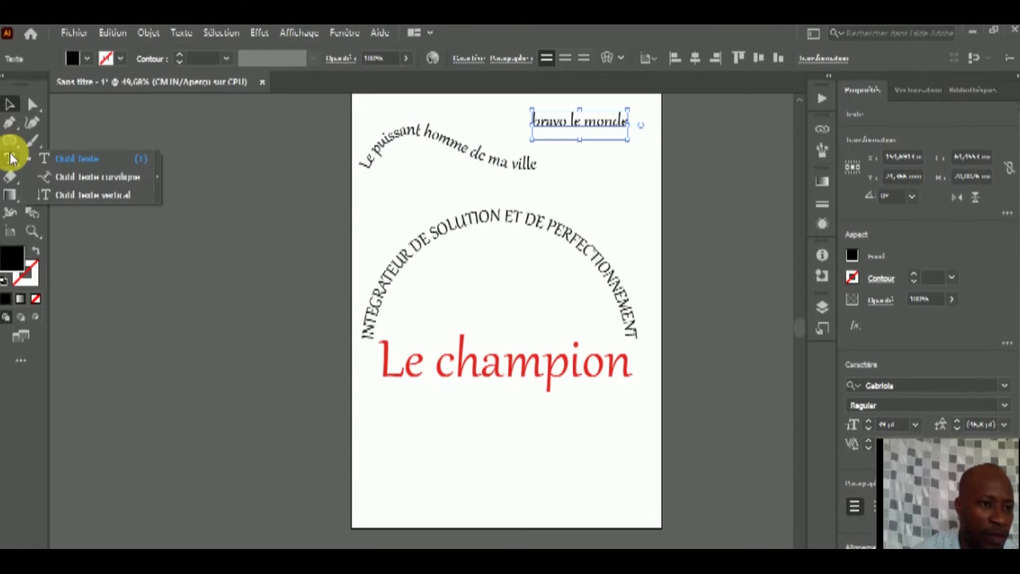
{"action": "left_click_drag", "start_coordinate": [10, 159], "coordinate": [106, 195]}
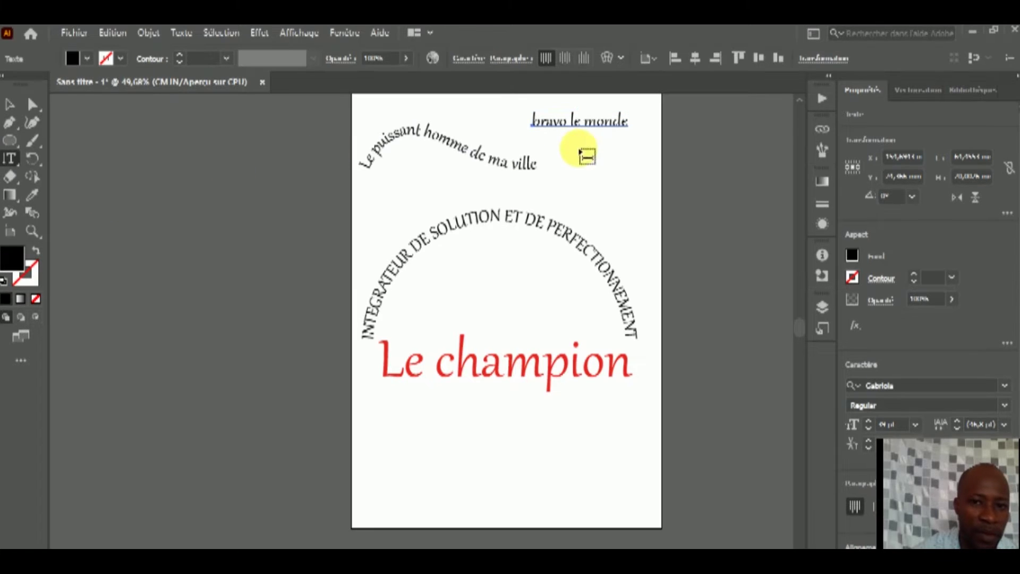
Type 'Bravo le monde' vertically, move it onto the page's right edge, then select the texts
{"action": "left_click", "coordinate": [618, 183]}
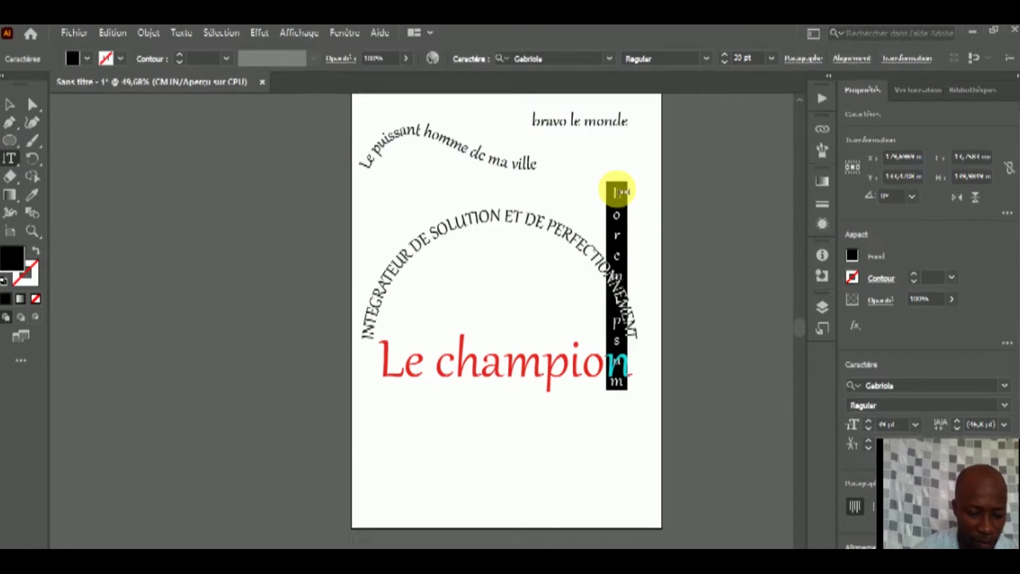
{"action": "type", "text": "Bravo lemonde"}
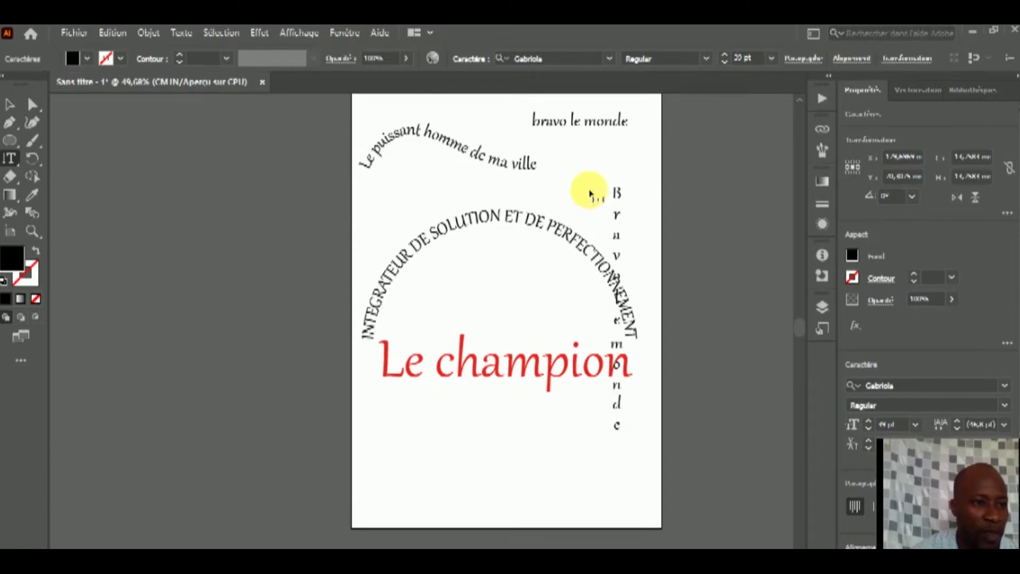
{"action": "left_click", "coordinate": [9, 104]}
{"action": "left_click_drag", "start_coordinate": [616, 230], "coordinate": [646, 229]}
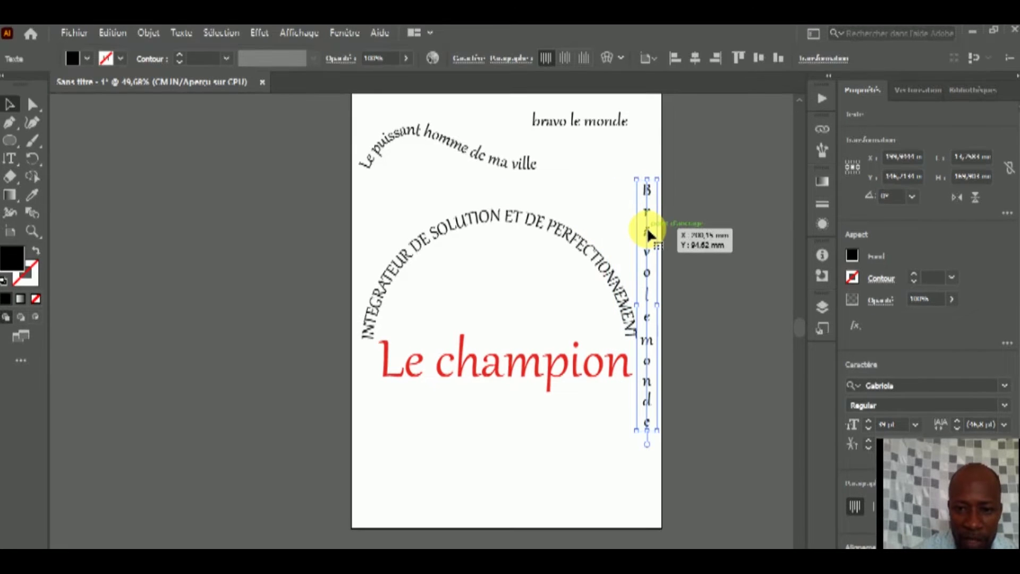
{"action": "left_click", "coordinate": [649, 157]}
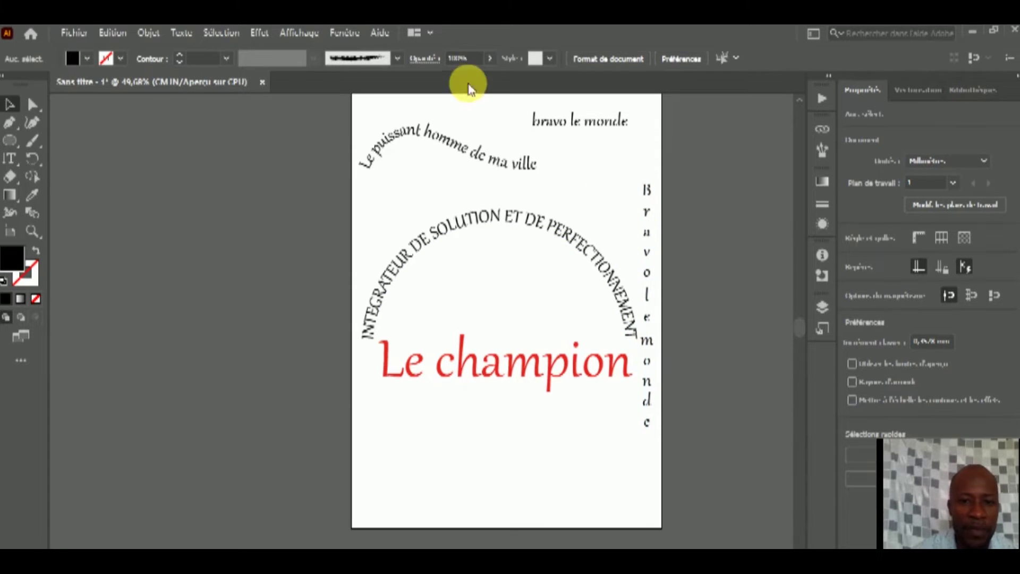
{"action": "mouse_move", "coordinate": [358, 107]}
{"action": "left_mouse_down"}
{"action": "mouse_move", "coordinate": [427, 327]}
{"action": "mouse_move", "coordinate": [642, 430]}
{"action": "mouse_move", "coordinate": [454, 373]}
{"action": "mouse_move", "coordinate": [444, 305]}
{"action": "mouse_move", "coordinate": [654, 301]}
{"action": "left_mouse_up"}
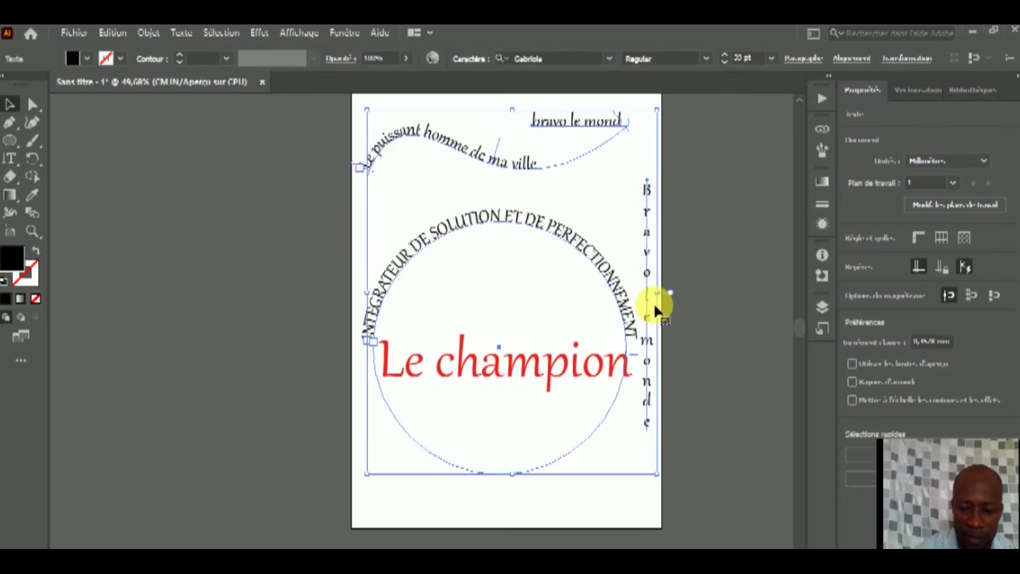
Delete the other texts, move 'Le champion' up the page, and try rotating it
{"action": "key", "text": "Delete"}
{"action": "left_click_drag", "start_coordinate": [504, 363], "coordinate": [497, 307]}
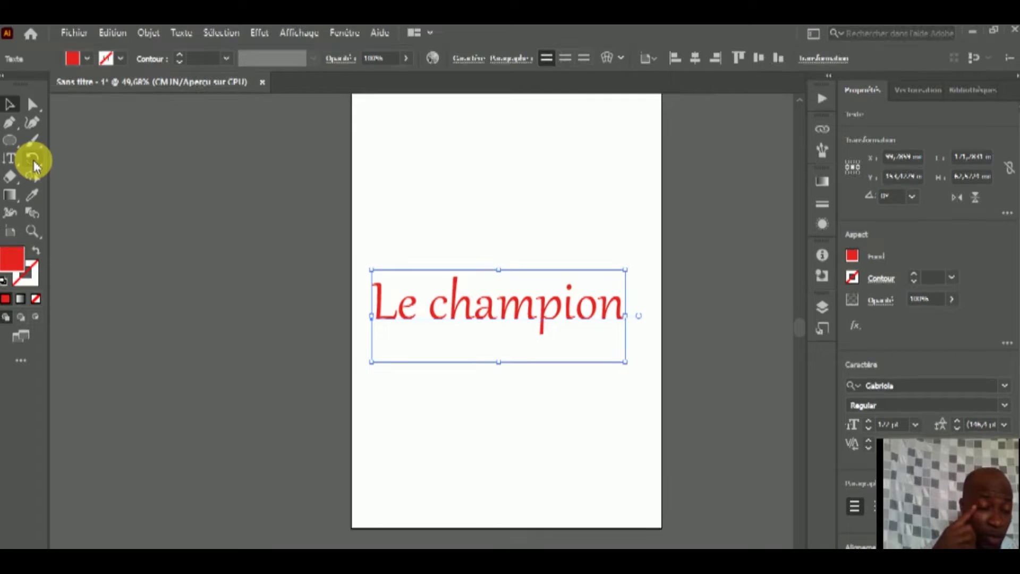
{"action": "left_click", "coordinate": [34, 160]}
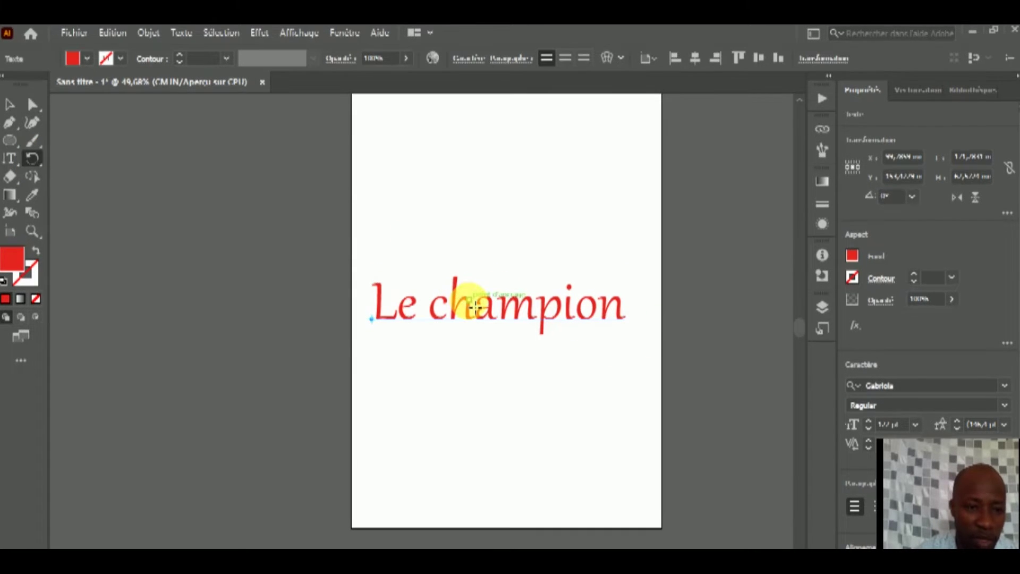
{"action": "left_click", "coordinate": [32, 159]}
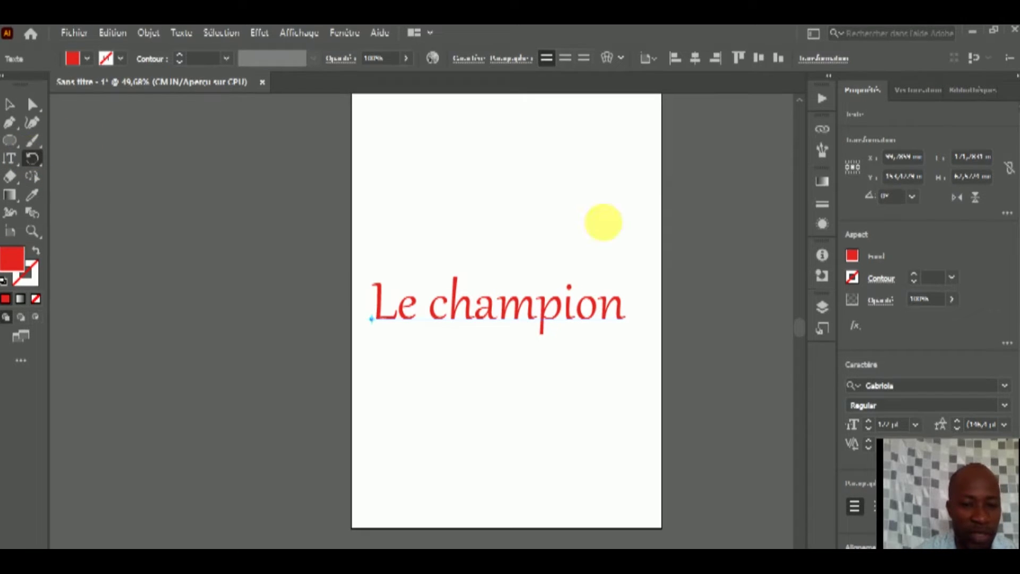
{"action": "mouse_move", "coordinate": [631, 237]}
{"action": "left_mouse_down"}
{"action": "mouse_move", "coordinate": [659, 315]}
{"action": "mouse_move", "coordinate": [643, 352]}
{"action": "mouse_move", "coordinate": [643, 413]}
{"action": "left_mouse_up"}
{"action": "mouse_move", "coordinate": [625, 477]}
{"action": "left_mouse_down"}
{"action": "mouse_move", "coordinate": [596, 498]}
{"action": "mouse_move", "coordinate": [585, 193]}
{"action": "mouse_move", "coordinate": [419, 161]}
{"action": "mouse_move", "coordinate": [433, 141]}
{"action": "mouse_move", "coordinate": [569, 251]}
{"action": "mouse_move", "coordinate": [562, 254]}
{"action": "mouse_move", "coordinate": [607, 262]}
{"action": "mouse_move", "coordinate": [606, 254]}
{"action": "left_mouse_up"}
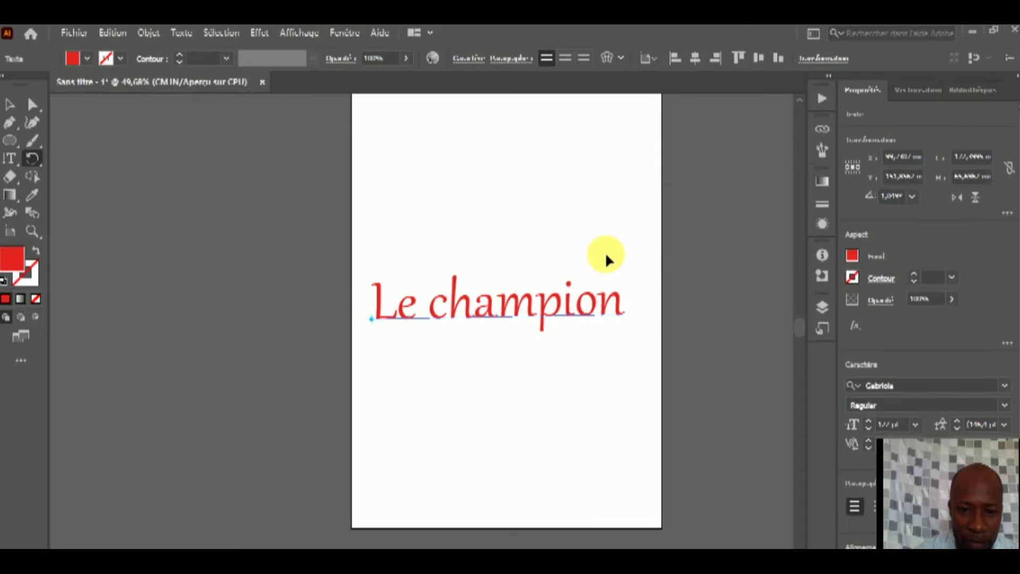
Draw a solid red circle above the 'Le champion' text with the Ellipse tool
{"action": "left_click", "coordinate": [8, 107]}
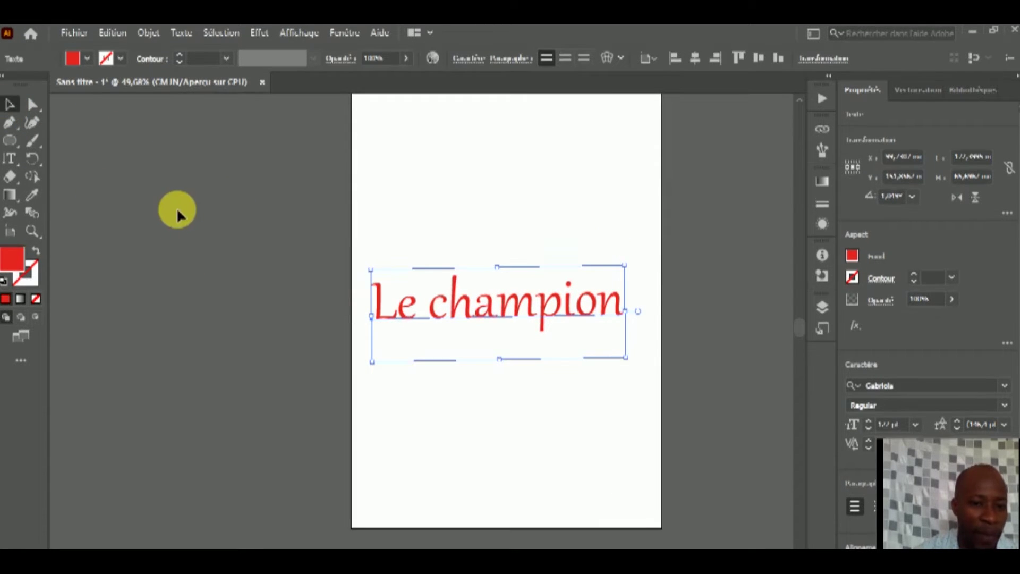
{"action": "left_click", "coordinate": [11, 180]}
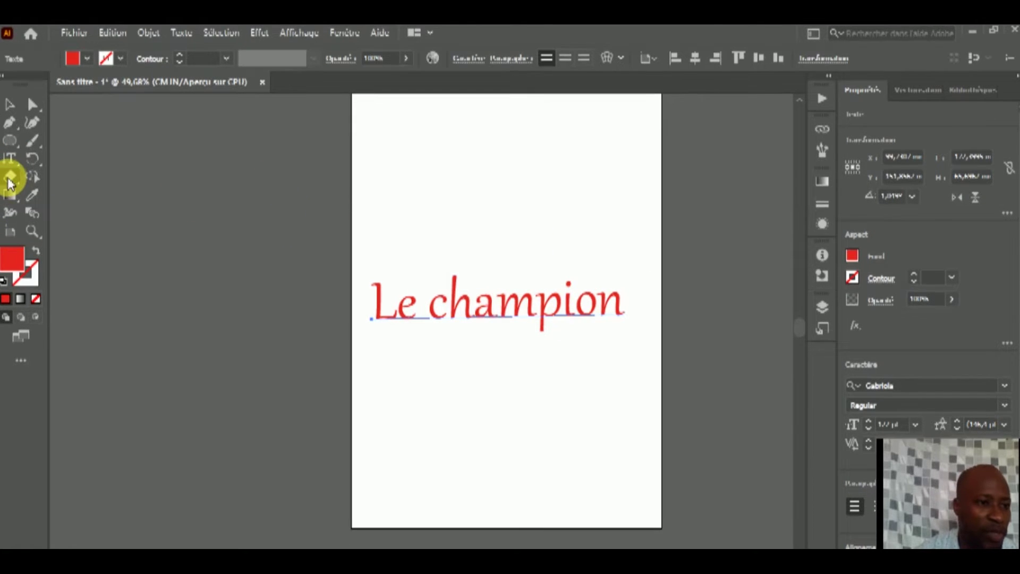
{"action": "left_click", "coordinate": [10, 140]}
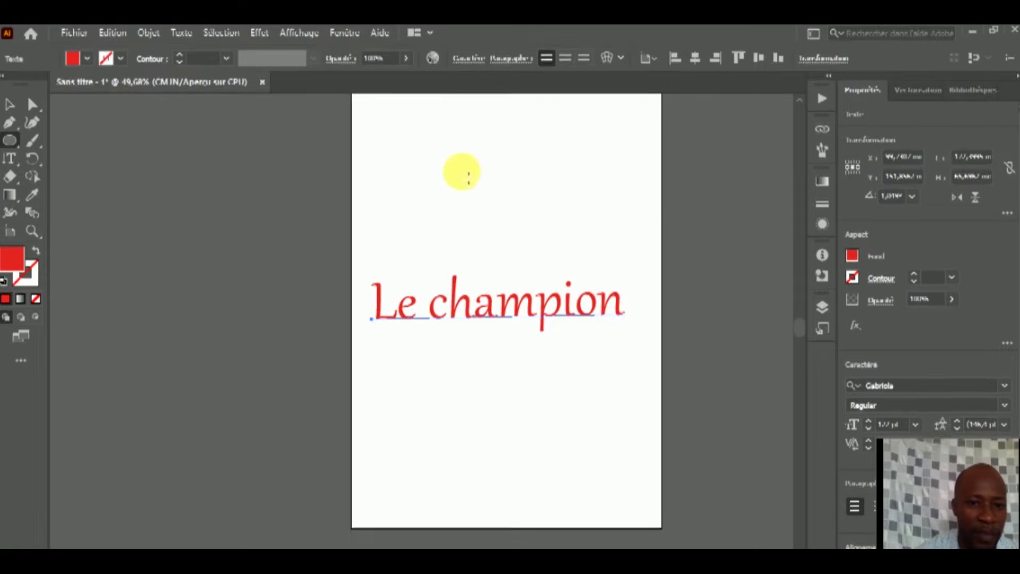
{"action": "left_click_drag", "start_coordinate": [417, 120], "coordinate": [542, 255]}
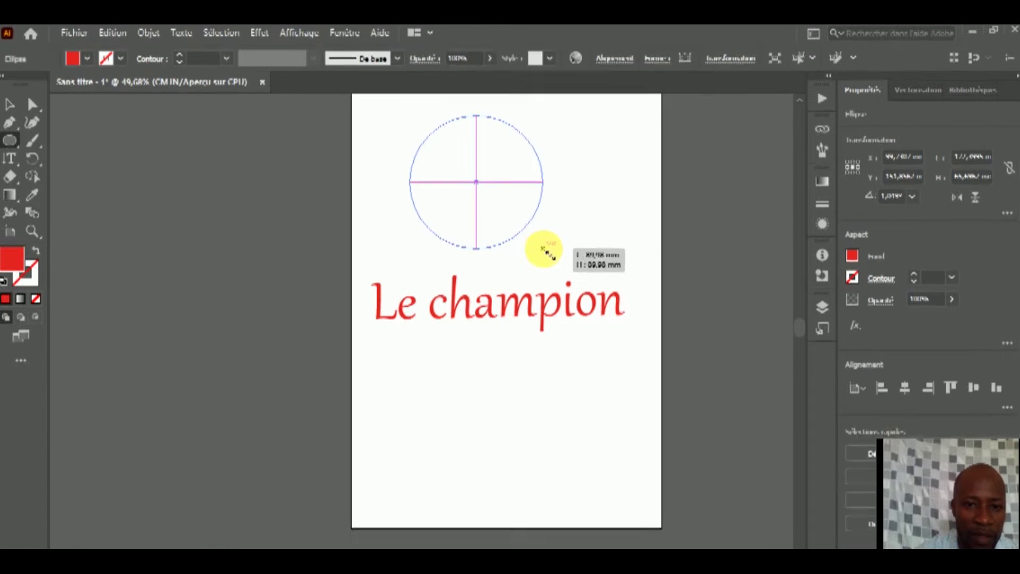
{"action": "left_click_drag", "start_coordinate": [542, 255], "coordinate": [545, 249]}
{"action": "left_click", "coordinate": [14, 110]}
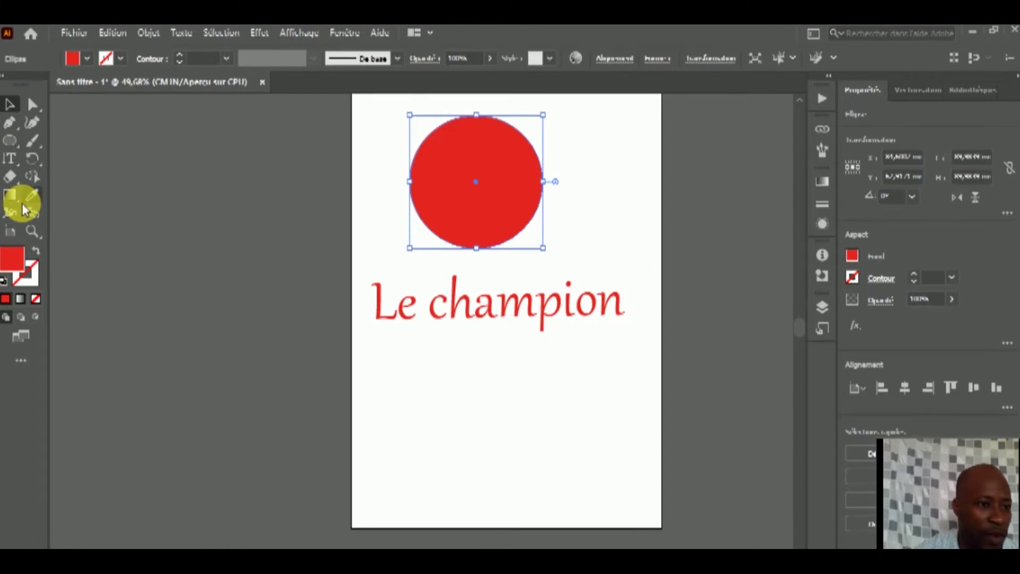
Erase a ragged white patch from the red circle's upper-left edge with the Eraser
{"action": "left_click", "coordinate": [9, 181]}
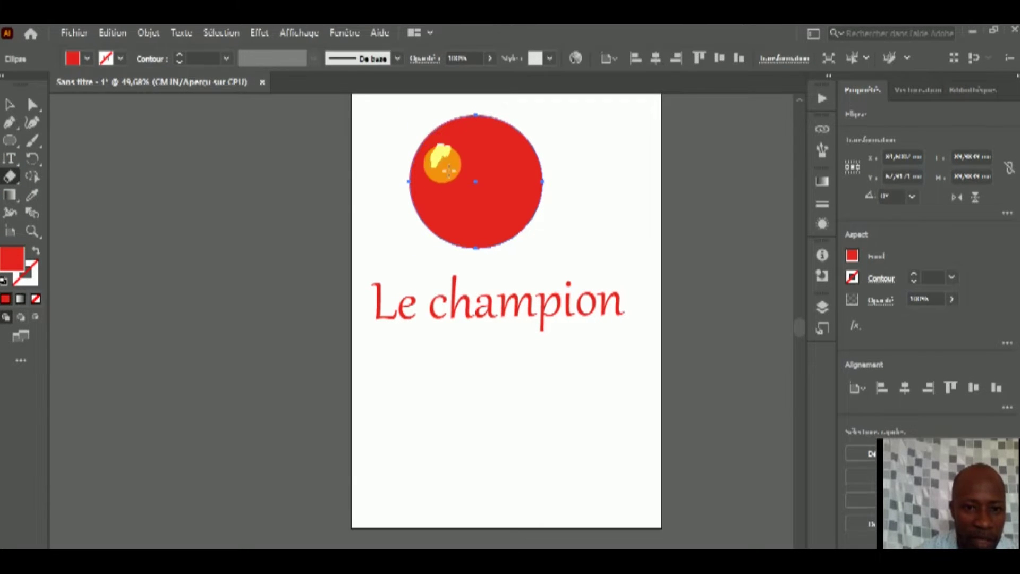
{"action": "left_click_drag", "start_coordinate": [458, 161], "coordinate": [466, 169]}
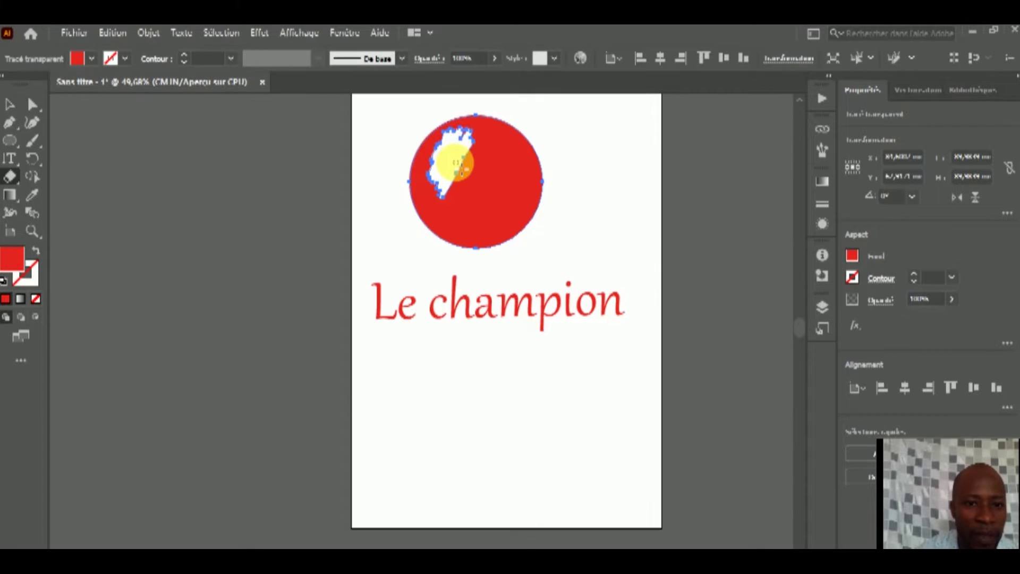
{"action": "left_click", "coordinate": [12, 178]}
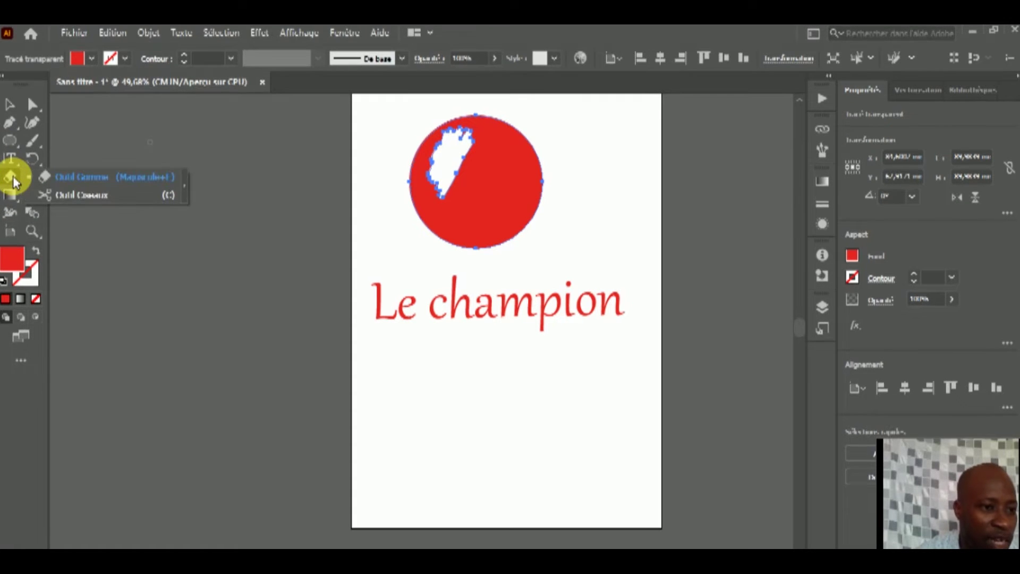
Cut the red circle at its bottom point with Scissors and check how its parts select
{"action": "left_click", "coordinate": [122, 202]}
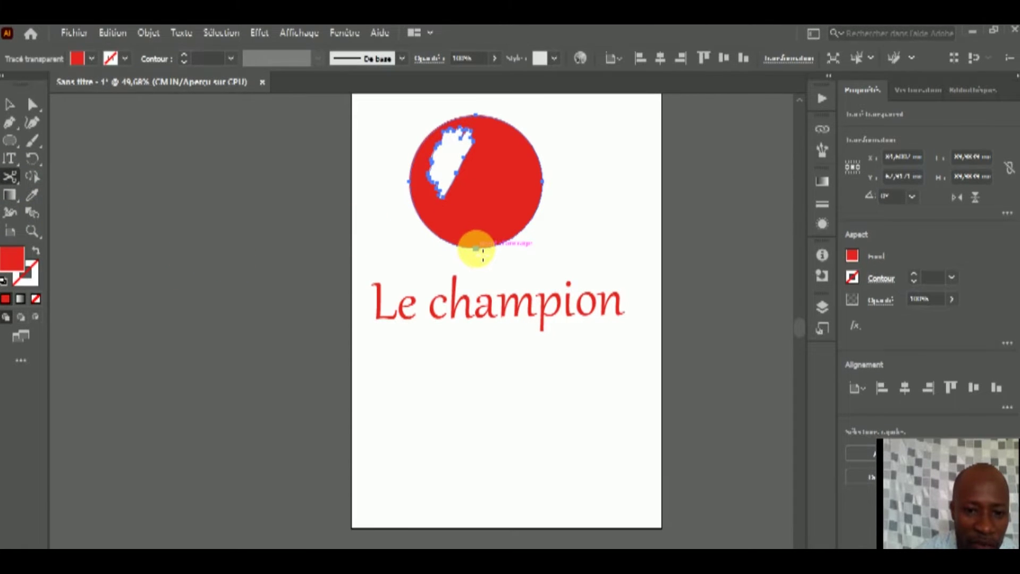
{"action": "left_click", "coordinate": [482, 255]}
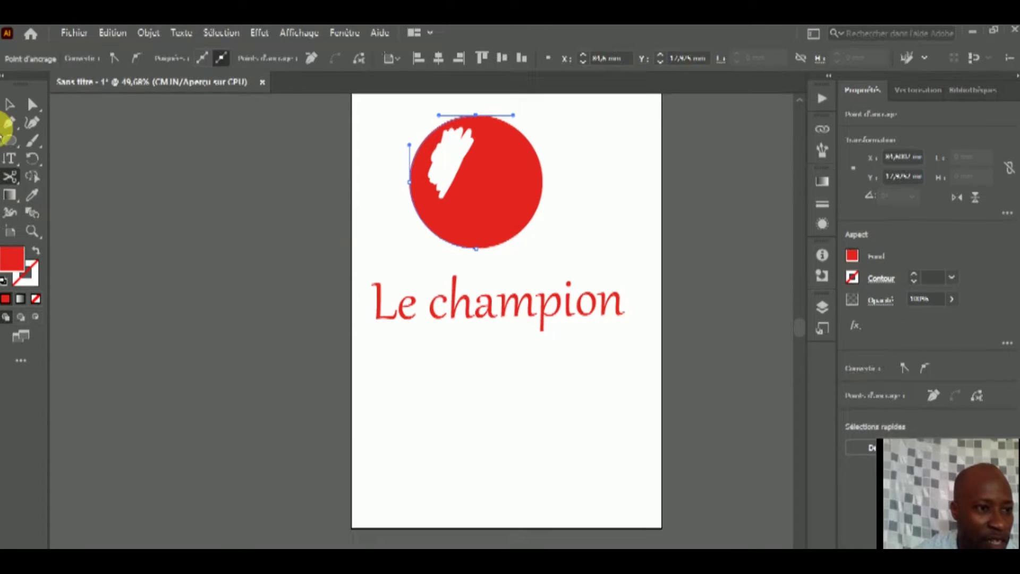
{"action": "left_click", "coordinate": [8, 105]}
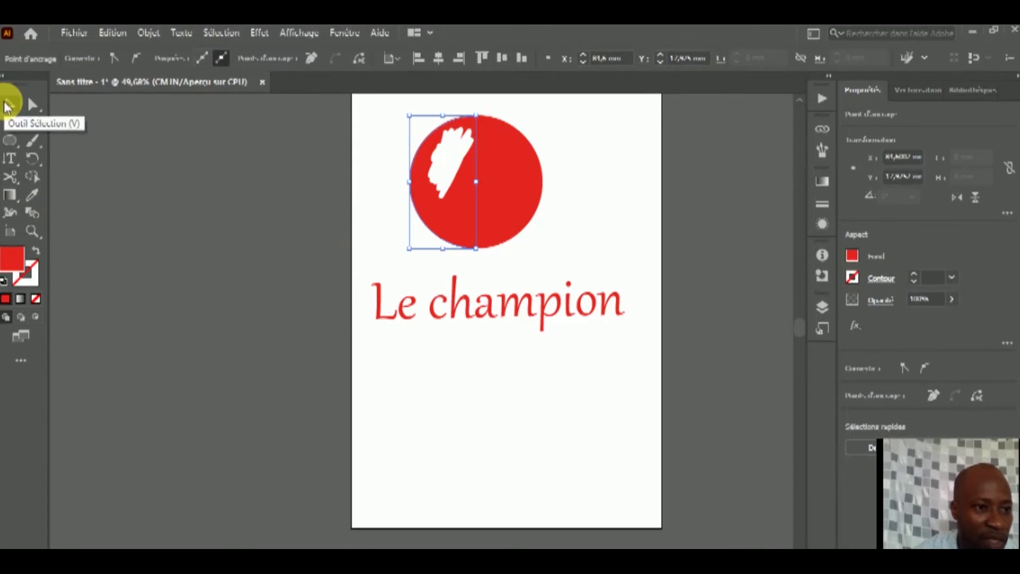
{"action": "left_click", "coordinate": [621, 201]}
{"action": "left_click", "coordinate": [528, 196]}
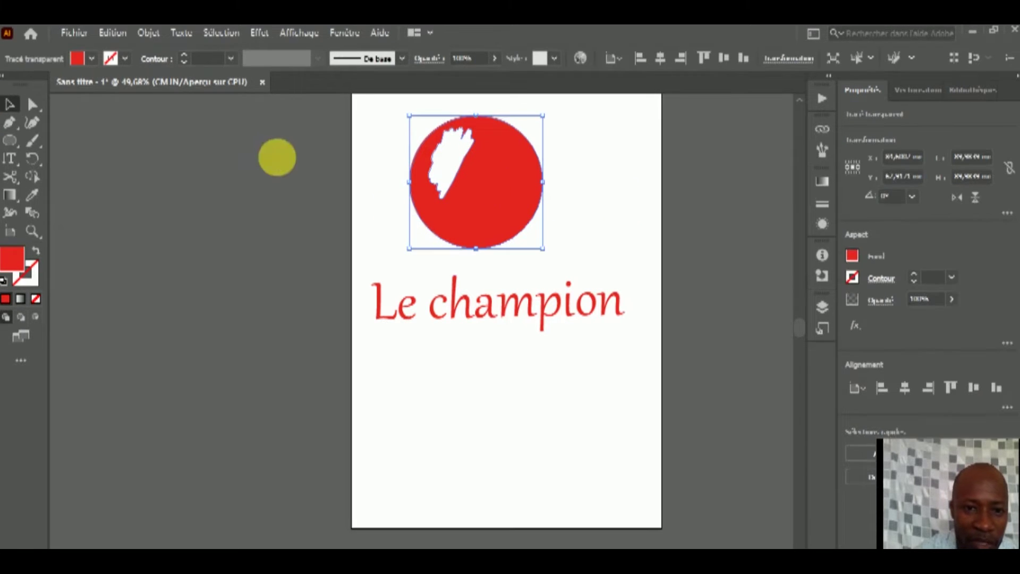
{"action": "left_click", "coordinate": [96, 140]}
{"action": "left_click", "coordinate": [32, 104]}
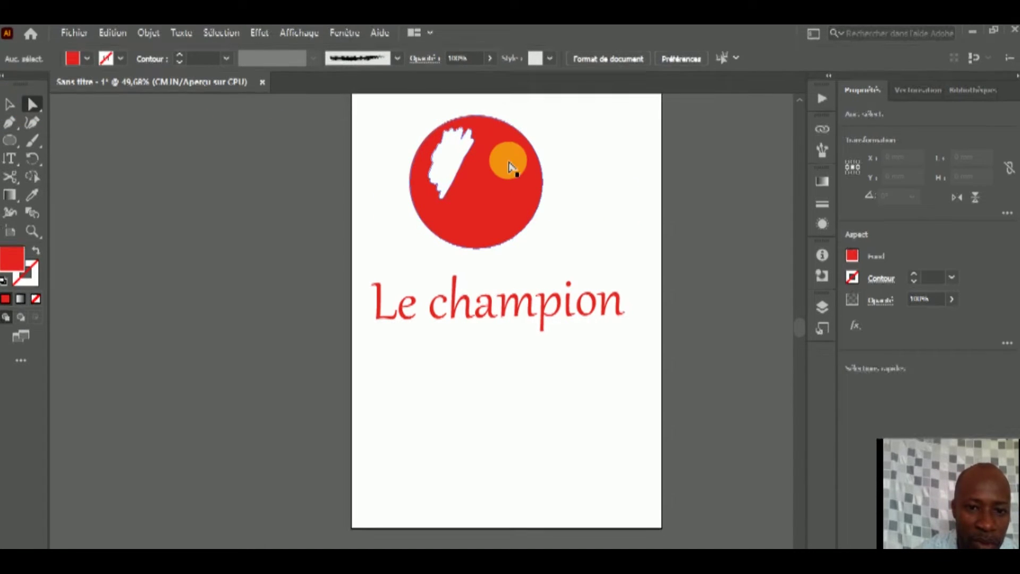
{"action": "left_click", "coordinate": [465, 204]}
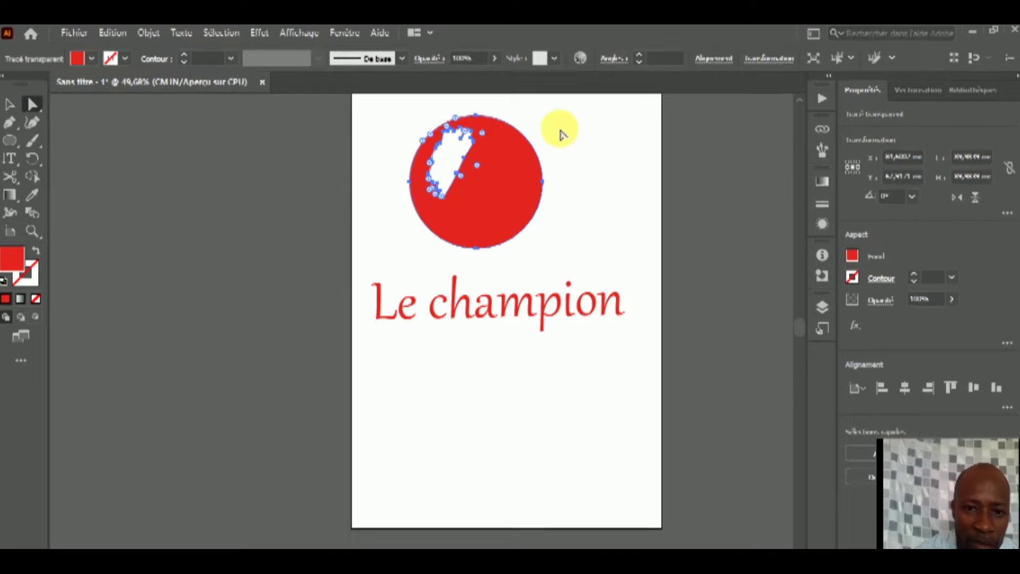
{"action": "left_click", "coordinate": [381, 162]}
{"action": "left_click", "coordinate": [10, 104]}
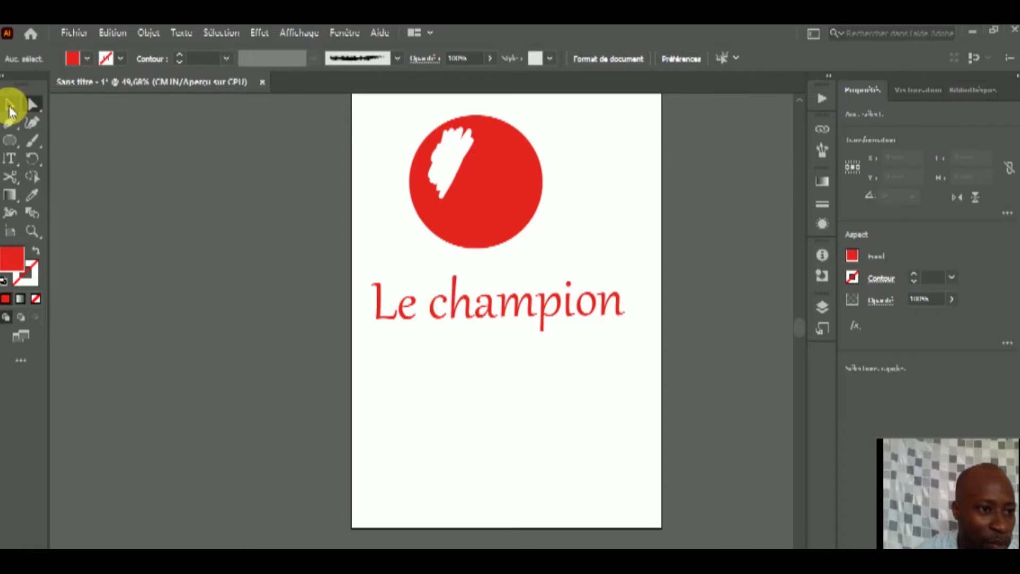
{"action": "left_click", "coordinate": [478, 181]}
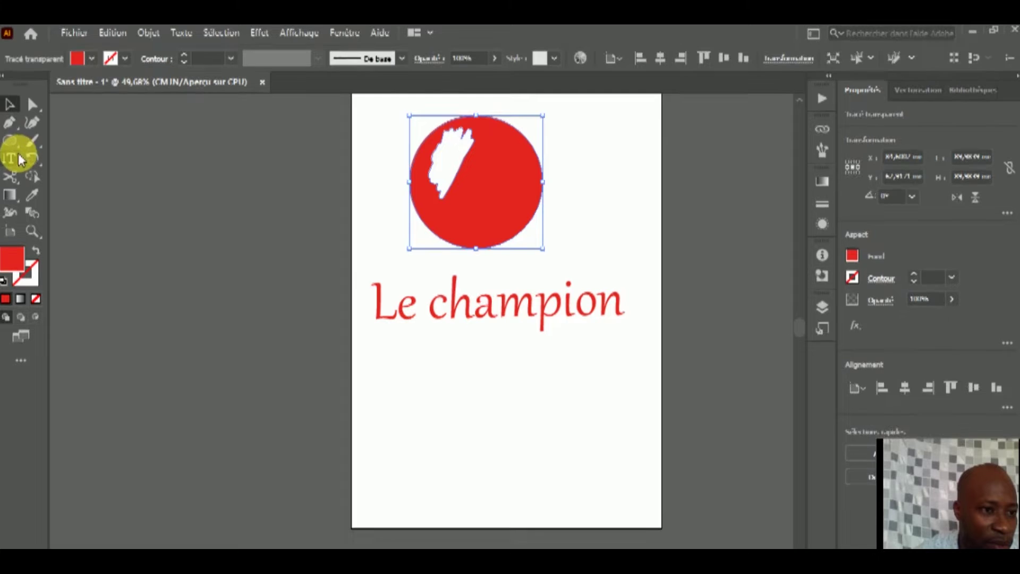
Retry Scissors cuts at the circle's bottom and top, dismissing each warning
{"action": "left_click", "coordinate": [10, 177]}
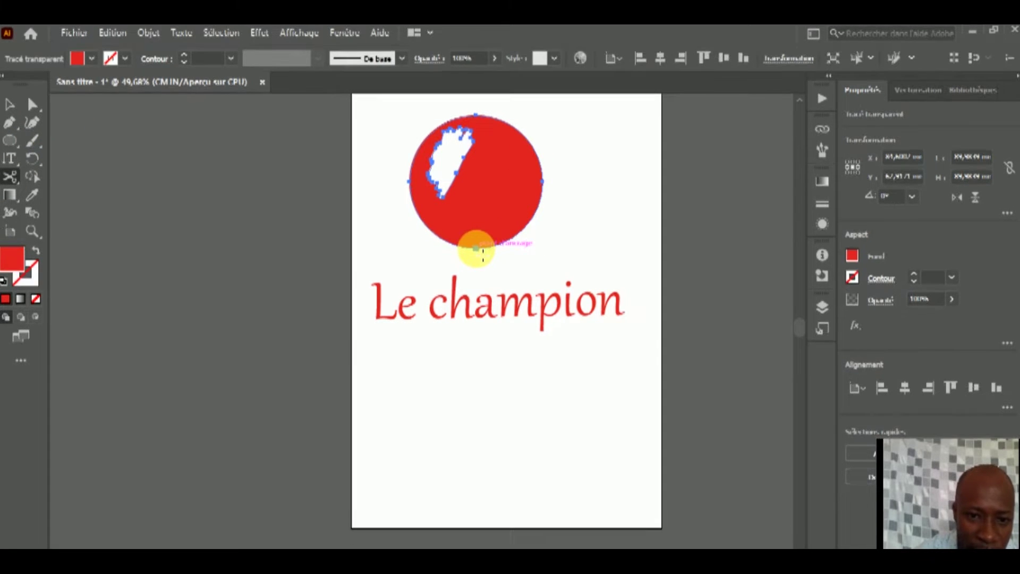
{"action": "left_click", "coordinate": [476, 246]}
{"action": "left_click", "coordinate": [666, 333]}
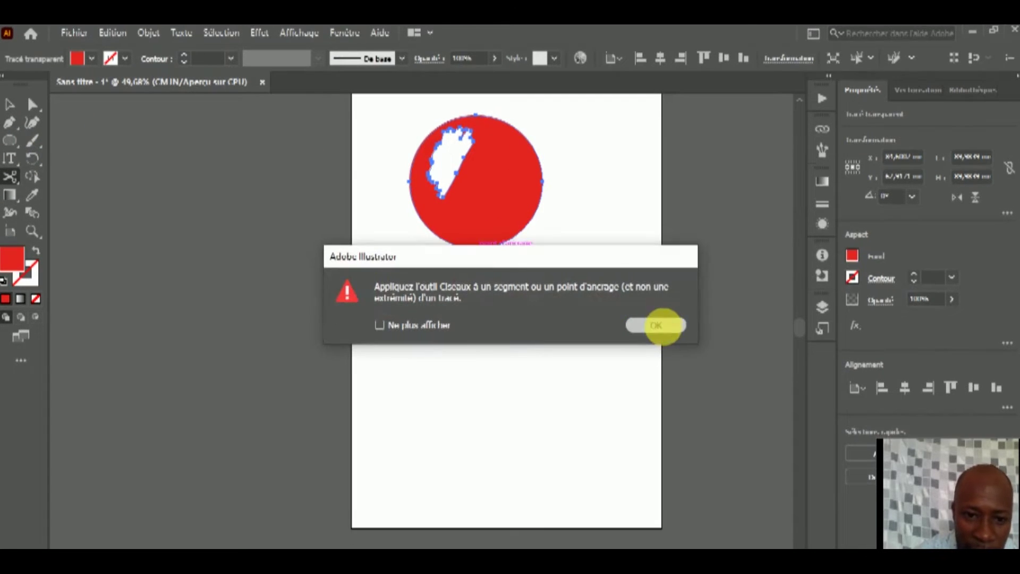
{"action": "left_click", "coordinate": [476, 248]}
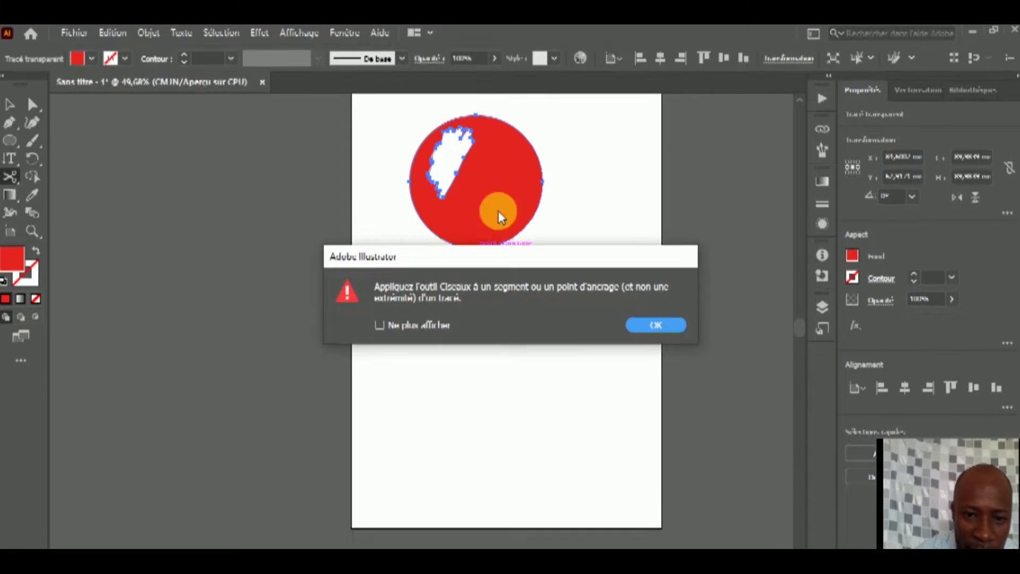
{"action": "left_click", "coordinate": [678, 327]}
{"action": "left_click", "coordinate": [476, 115]}
{"action": "left_click", "coordinate": [667, 326]}
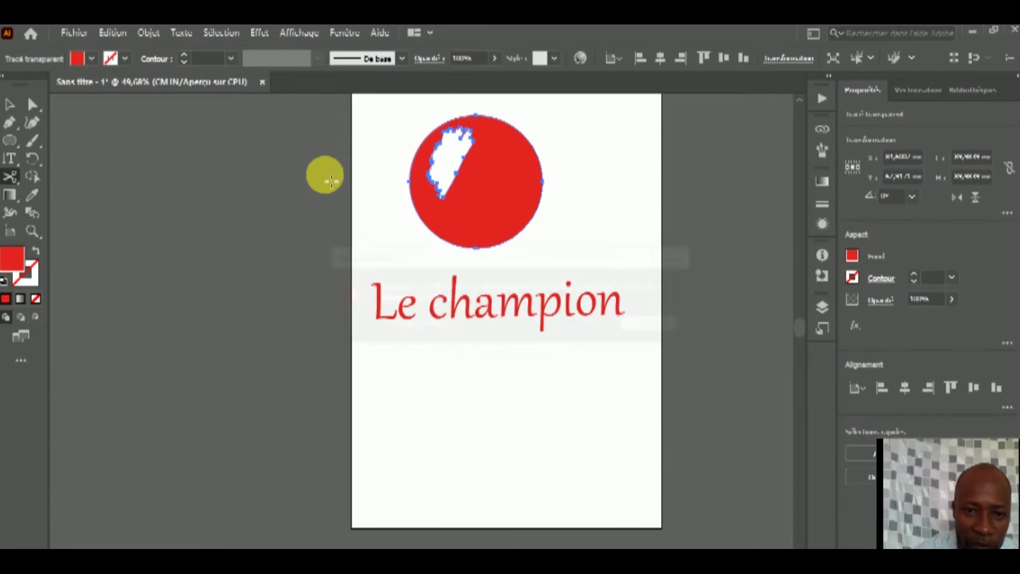
Select the notched red circle and delete it
{"action": "left_click", "coordinate": [10, 103]}
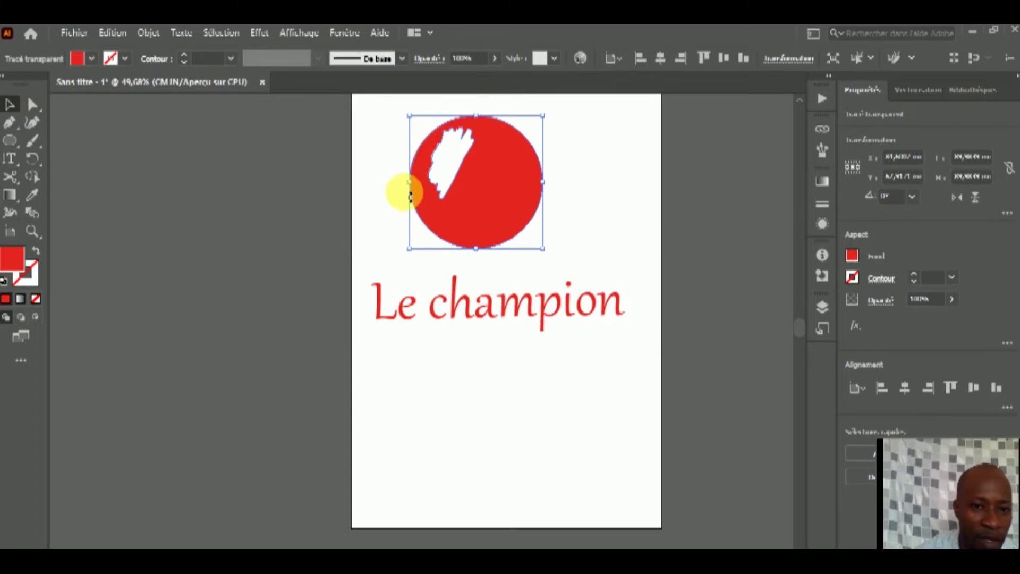
{"action": "left_click", "coordinate": [617, 234]}
{"action": "left_click", "coordinate": [539, 151]}
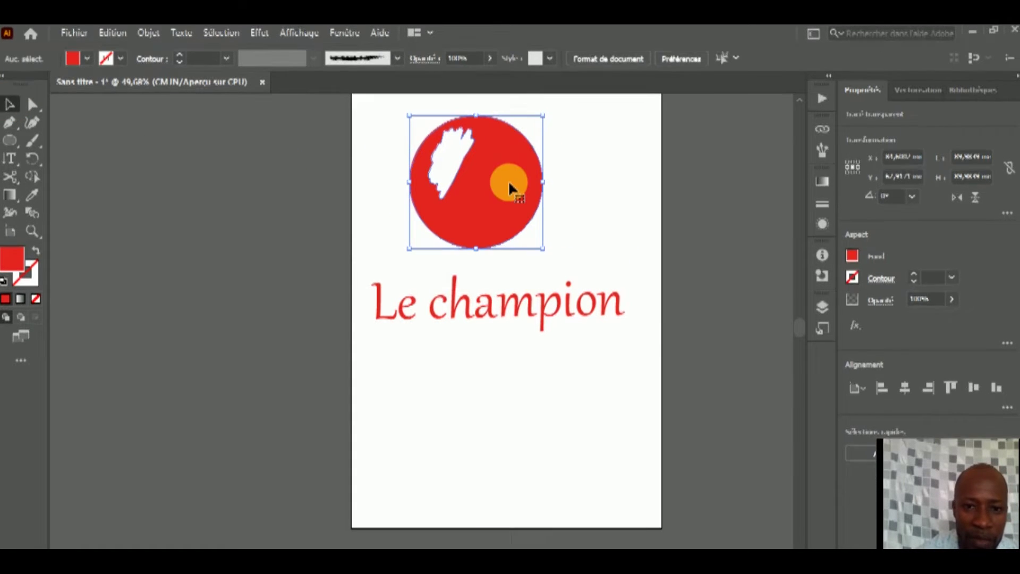
{"action": "key", "text": "Delete"}
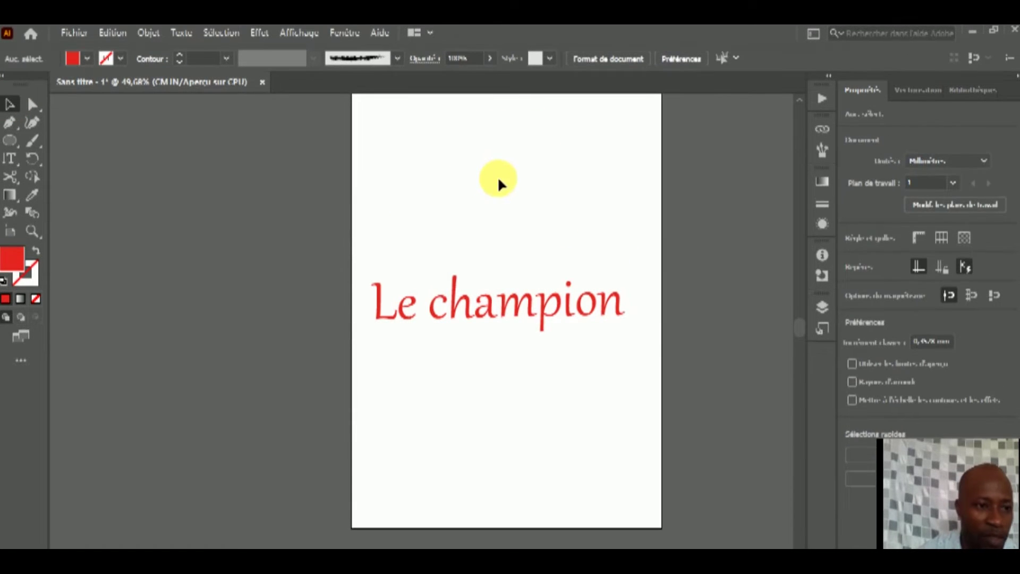
Draw a new red circle, cut it at its left anchor with Scissors, and move the lower half down
{"action": "left_click", "coordinate": [10, 141]}
{"action": "mouse_move", "coordinate": [426, 112]}
{"action": "left_mouse_down"}
{"action": "mouse_move", "coordinate": [585, 258]}
{"action": "mouse_move", "coordinate": [568, 254]}
{"action": "left_mouse_up"}
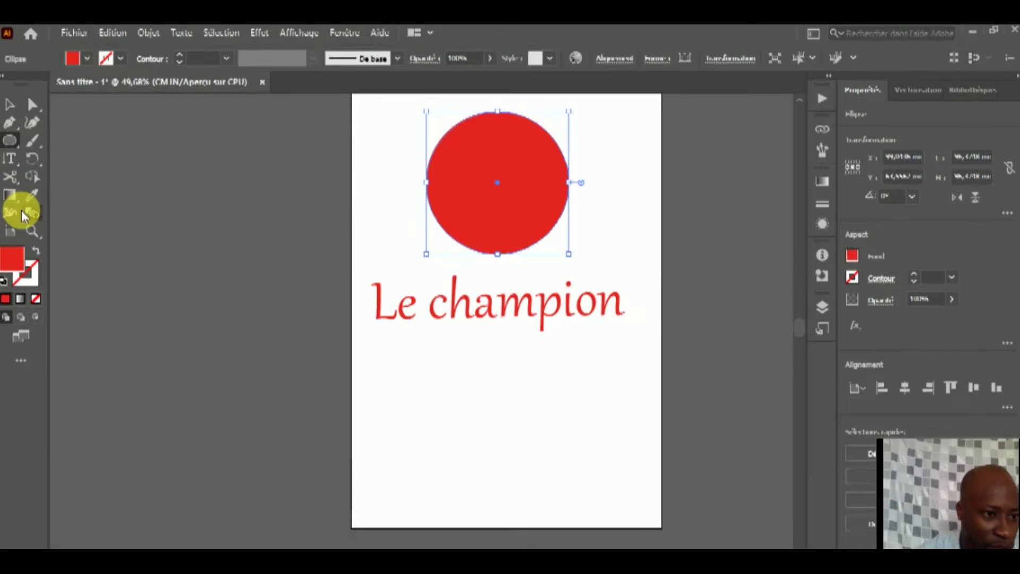
{"action": "left_click", "coordinate": [9, 177]}
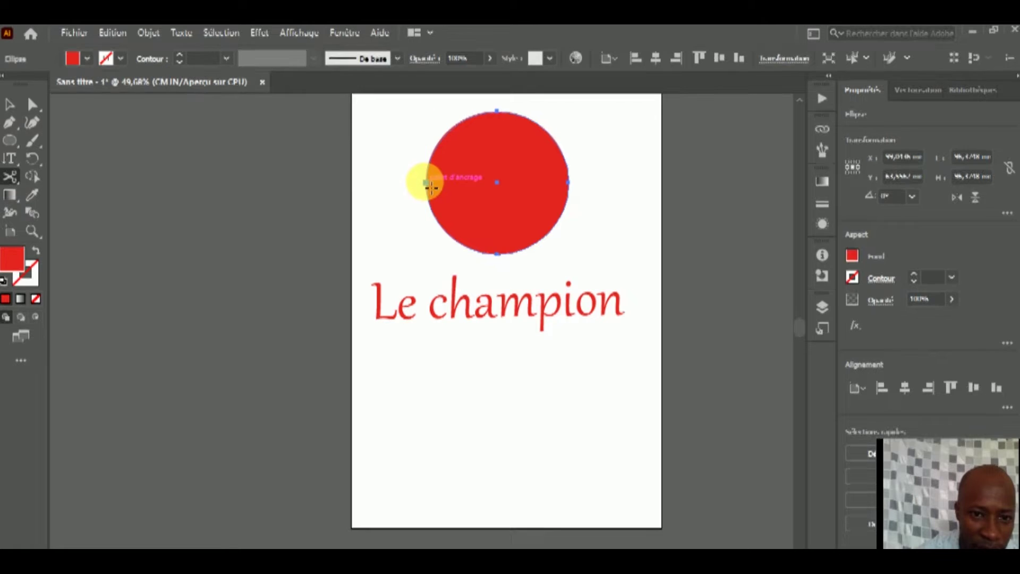
{"action": "left_click", "coordinate": [427, 184]}
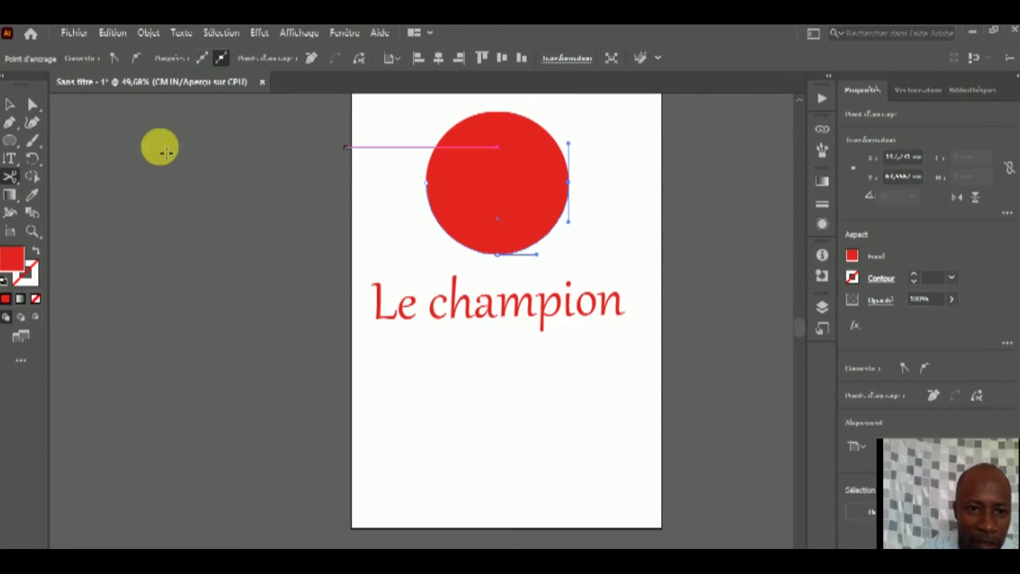
{"action": "left_click_drag", "start_coordinate": [472, 218], "coordinate": [486, 433]}
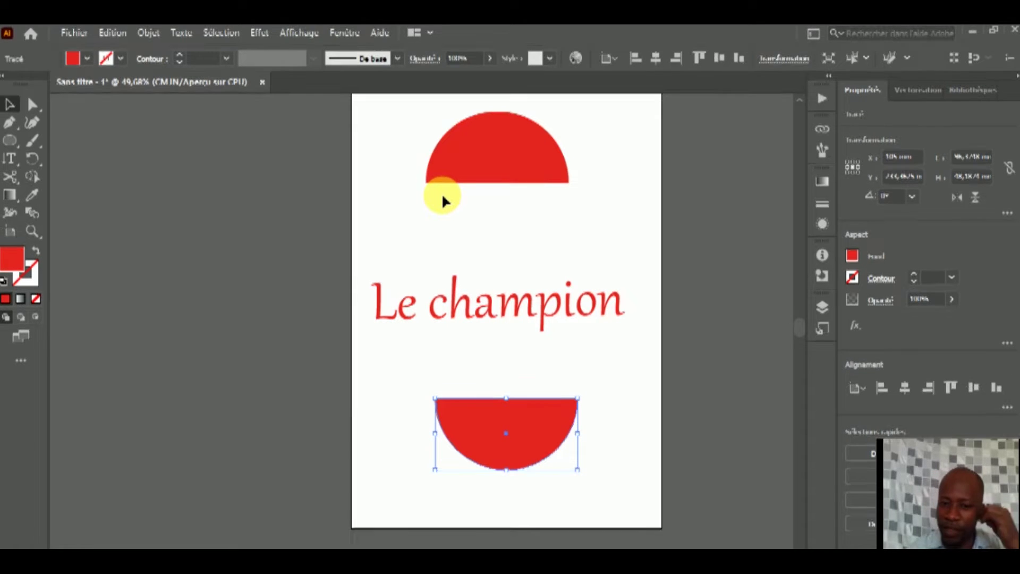
Delete the 'Le champion' text and stack the bottom half just below the top half
{"action": "left_click", "coordinate": [465, 180]}
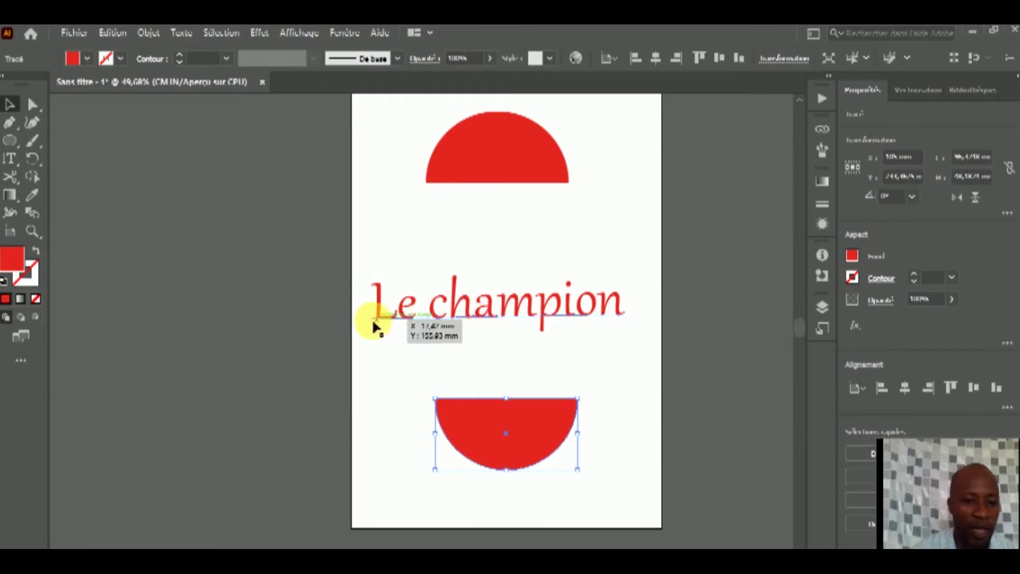
{"action": "left_click", "coordinate": [492, 314]}
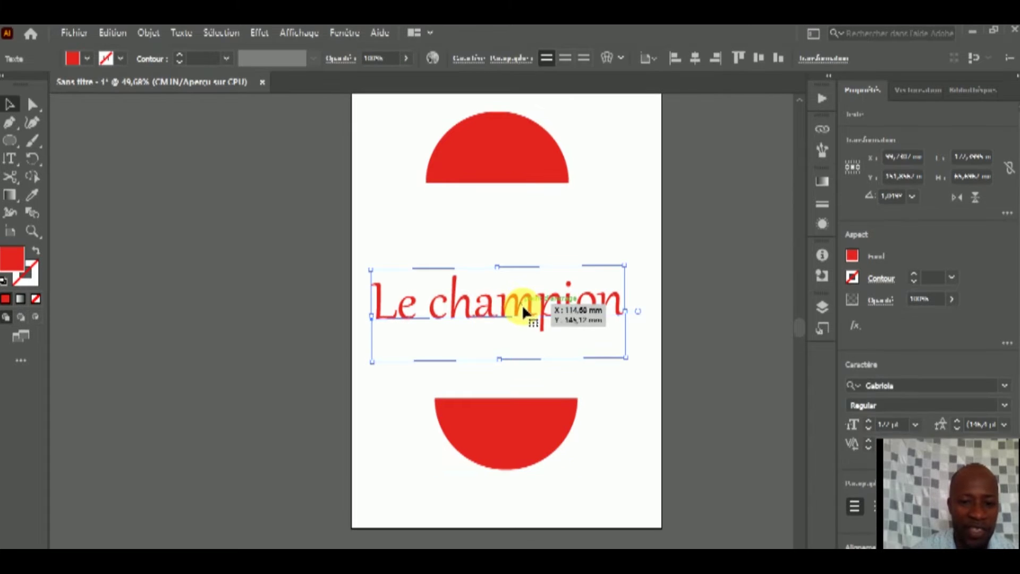
{"action": "key", "text": "Delete"}
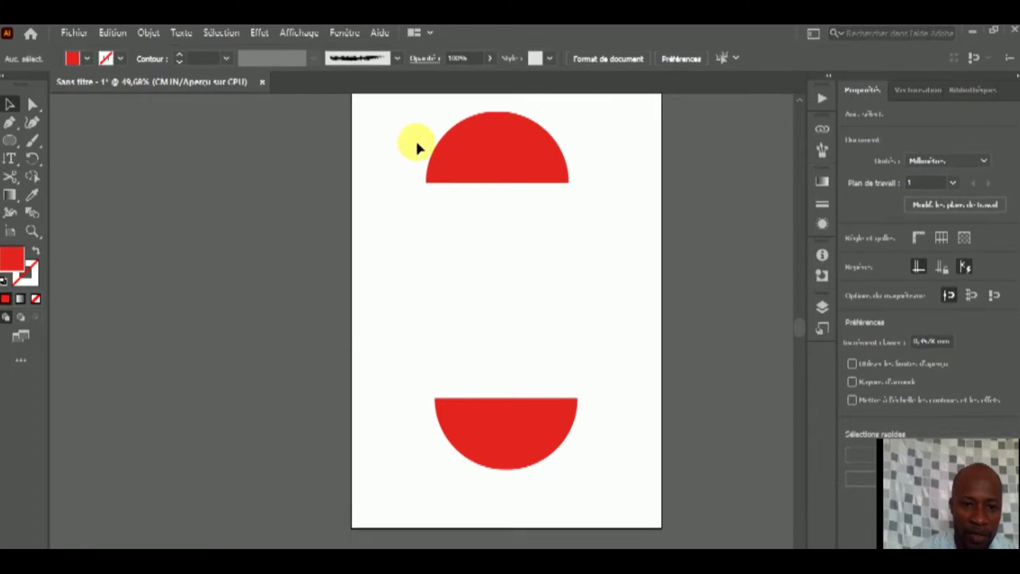
{"action": "left_click_drag", "start_coordinate": [481, 431], "coordinate": [472, 238]}
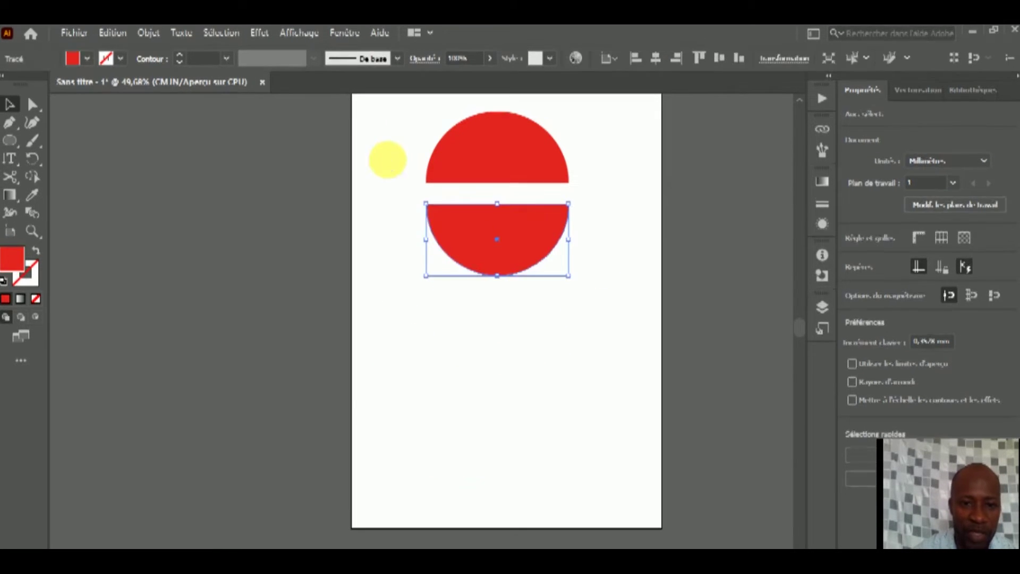
{"action": "left_click", "coordinate": [388, 163]}
{"action": "left_click", "coordinate": [74, 35]}
{"action": "mouse_move", "coordinate": [132, 100]}
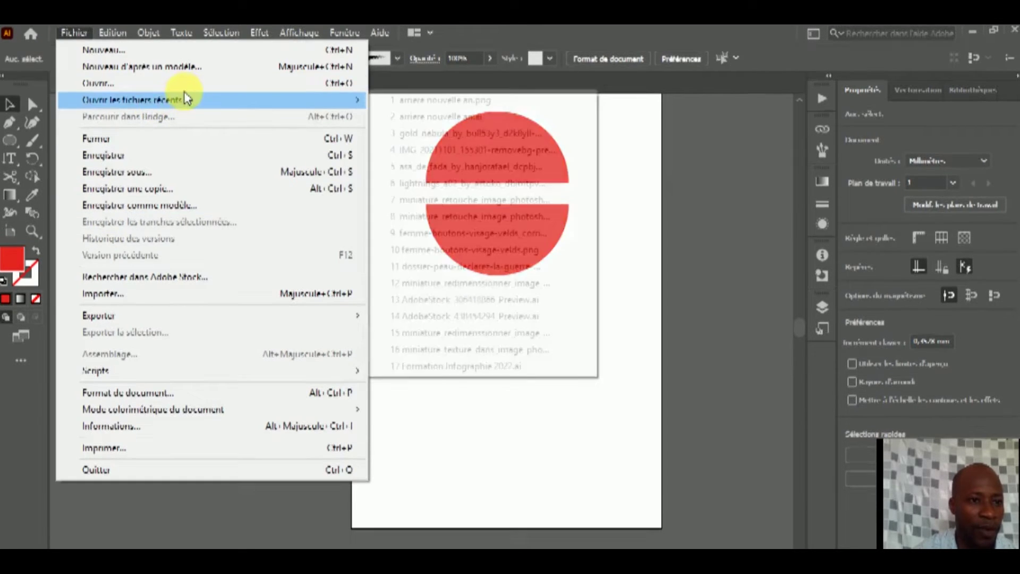
Open the fairy-wing image file via Fichier > Ouvrir
{"action": "left_click", "coordinate": [184, 96]}
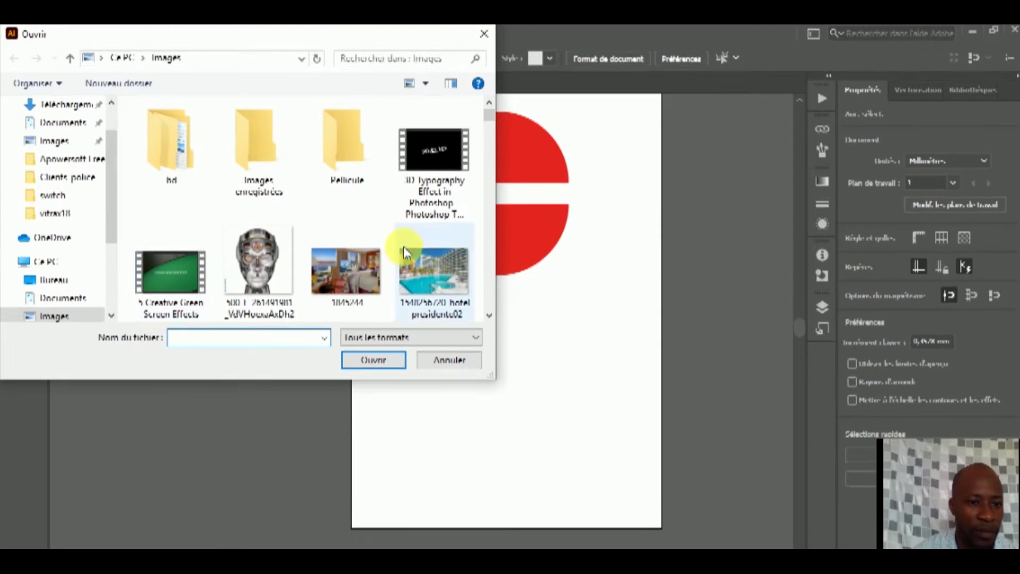
{"action": "left_click_drag", "start_coordinate": [488, 117], "coordinate": [486, 193]}
{"action": "double_click", "coordinate": [164, 214]}
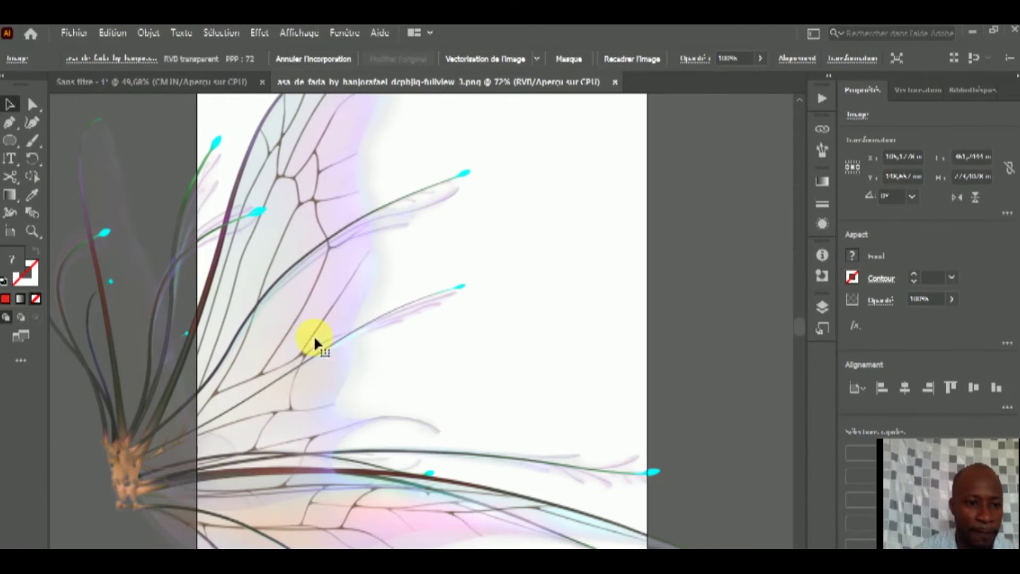
Drag the wing image into the circle document, scale it down, and place it below the split circle
{"action": "mouse_move", "coordinate": [315, 340]}
{"action": "left_mouse_down"}
{"action": "mouse_move", "coordinate": [517, 298]}
{"action": "mouse_move", "coordinate": [180, 84]}
{"action": "left_mouse_up"}
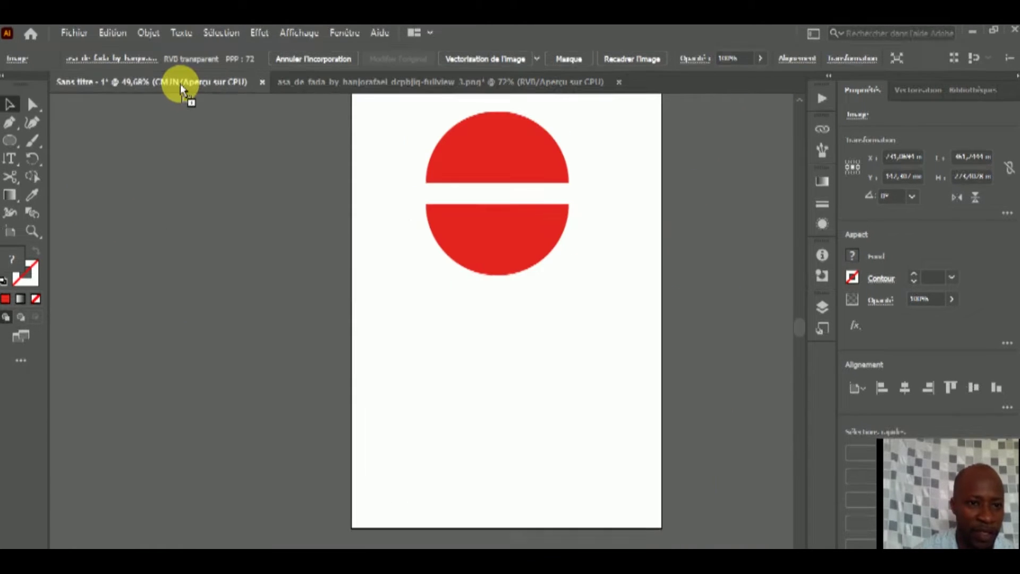
{"action": "mouse_move", "coordinate": [180, 84]}
{"action": "left_mouse_down"}
{"action": "mouse_move", "coordinate": [487, 338]}
{"action": "mouse_move", "coordinate": [443, 326]}
{"action": "left_mouse_up"}
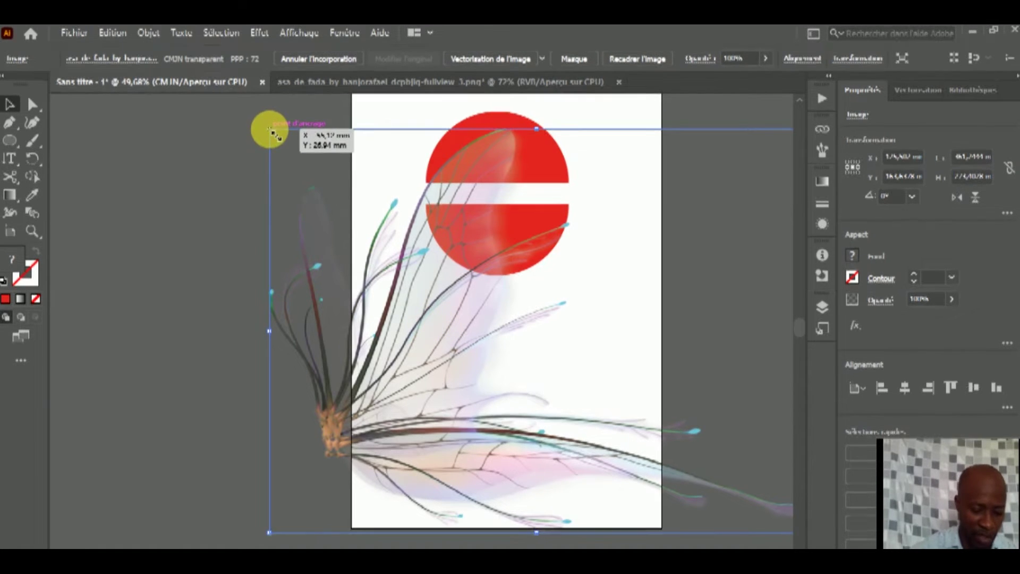
{"action": "left_click_drag", "start_coordinate": [270, 130], "coordinate": [614, 390]}
{"action": "left_click_drag", "start_coordinate": [611, 441], "coordinate": [479, 398]}
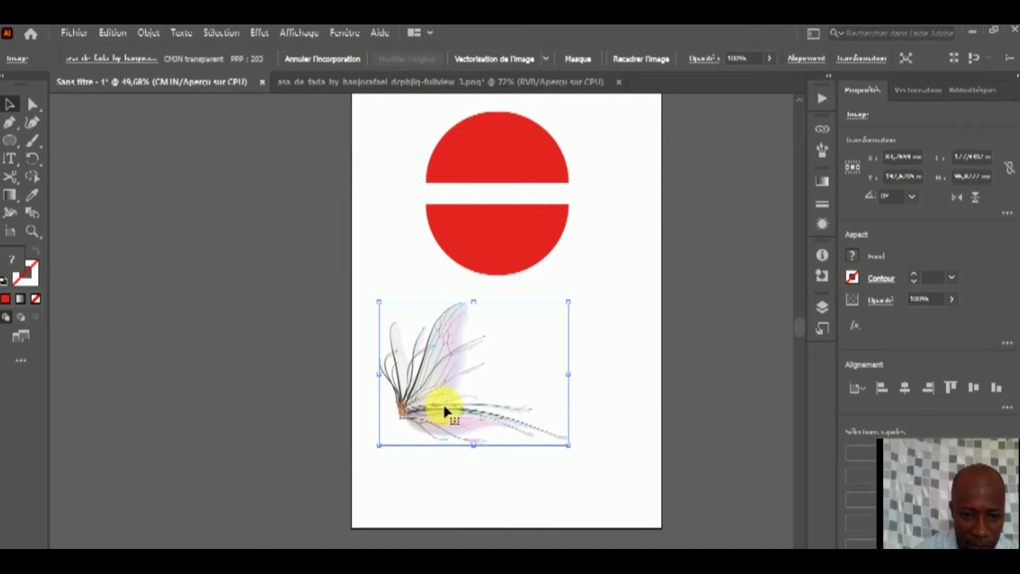
Try cutting the wing image's bottom corner with Scissors and dismiss the warning
{"action": "left_click", "coordinate": [8, 178]}
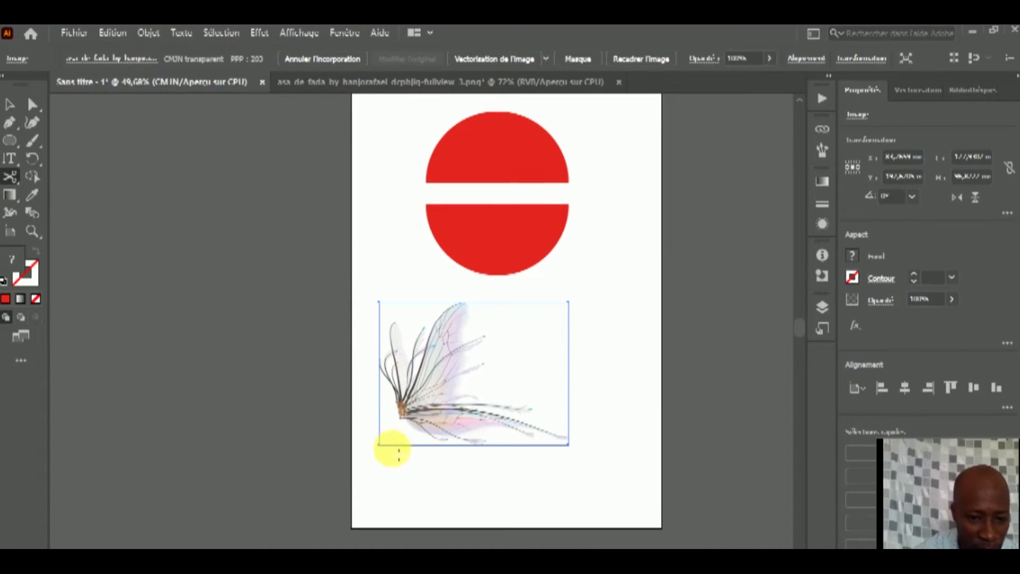
{"action": "left_click", "coordinate": [380, 445]}
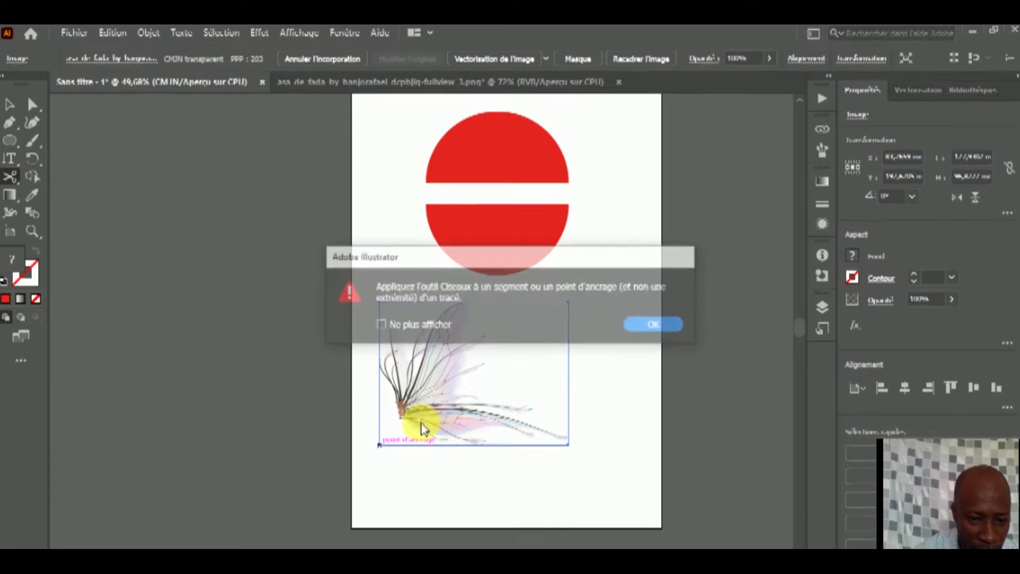
{"action": "left_click", "coordinate": [651, 325]}
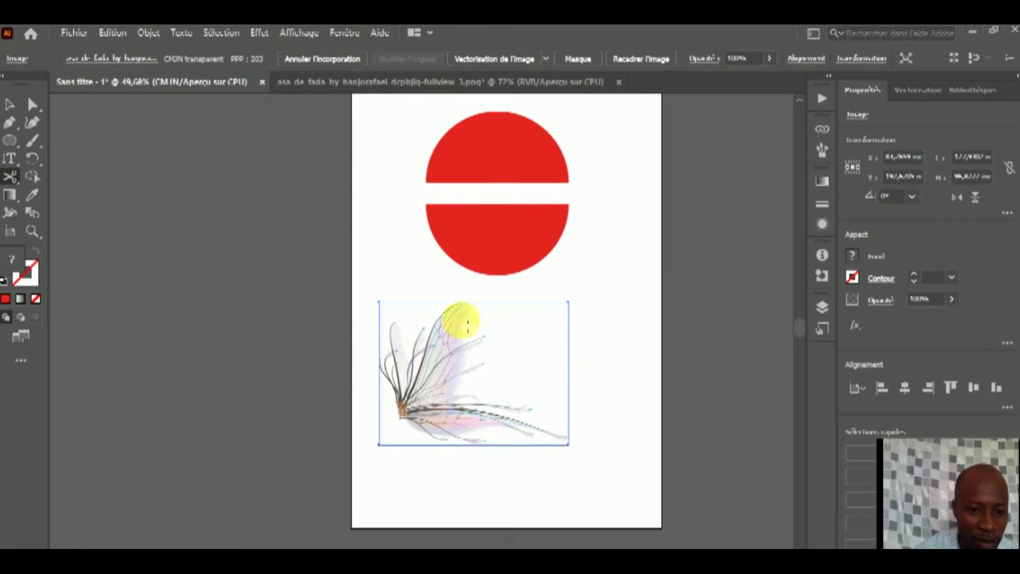
Select the wing image and trace it with the 3 couleurs image-tracing preset
{"action": "left_click", "coordinate": [17, 106]}
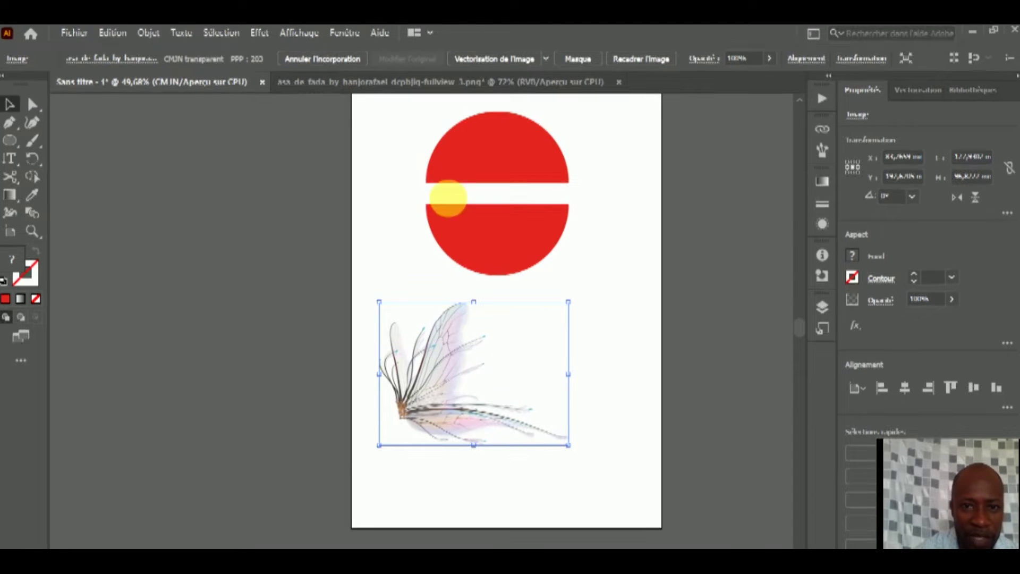
{"action": "left_click", "coordinate": [547, 58]}
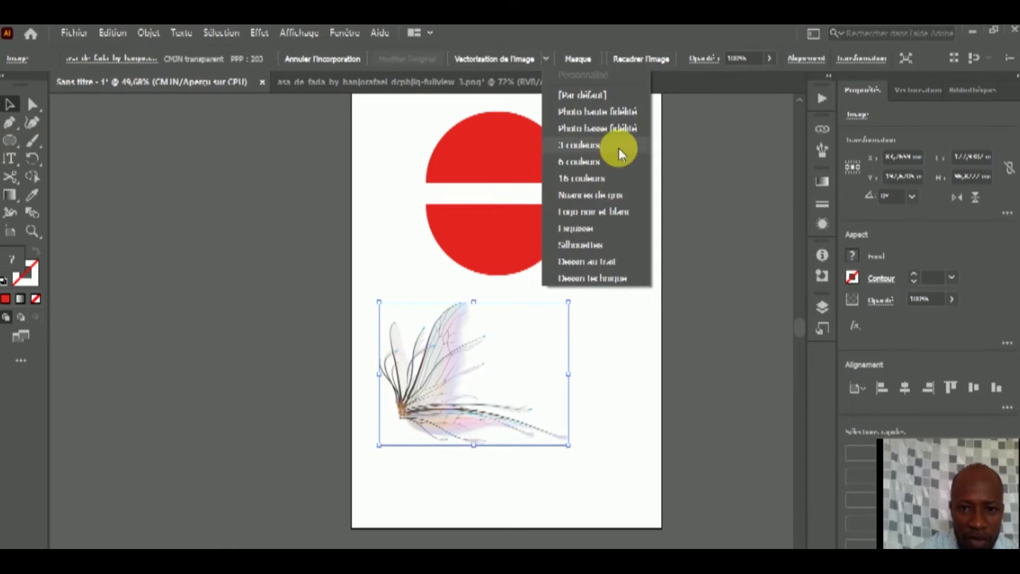
{"action": "left_click", "coordinate": [618, 146]}
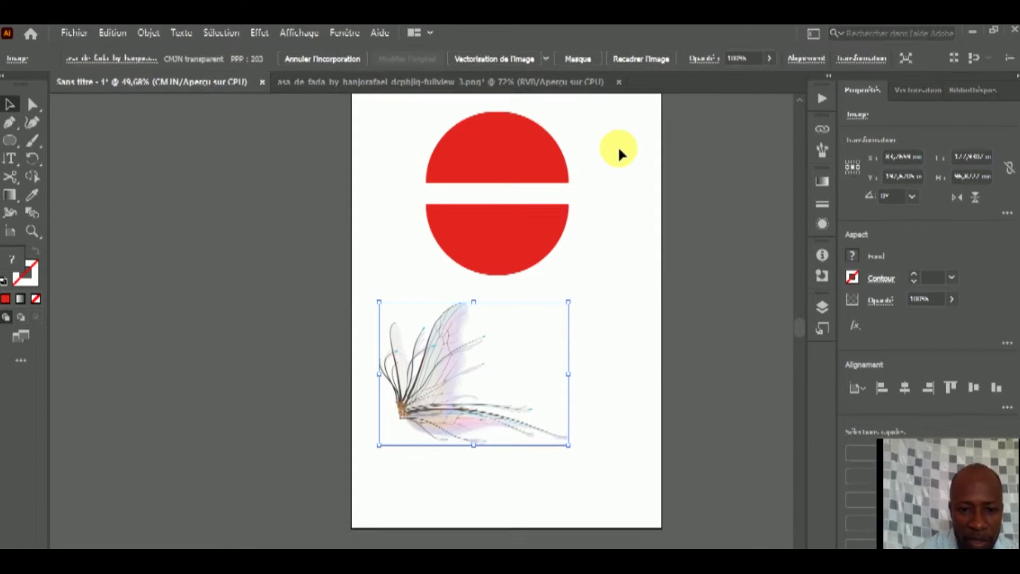
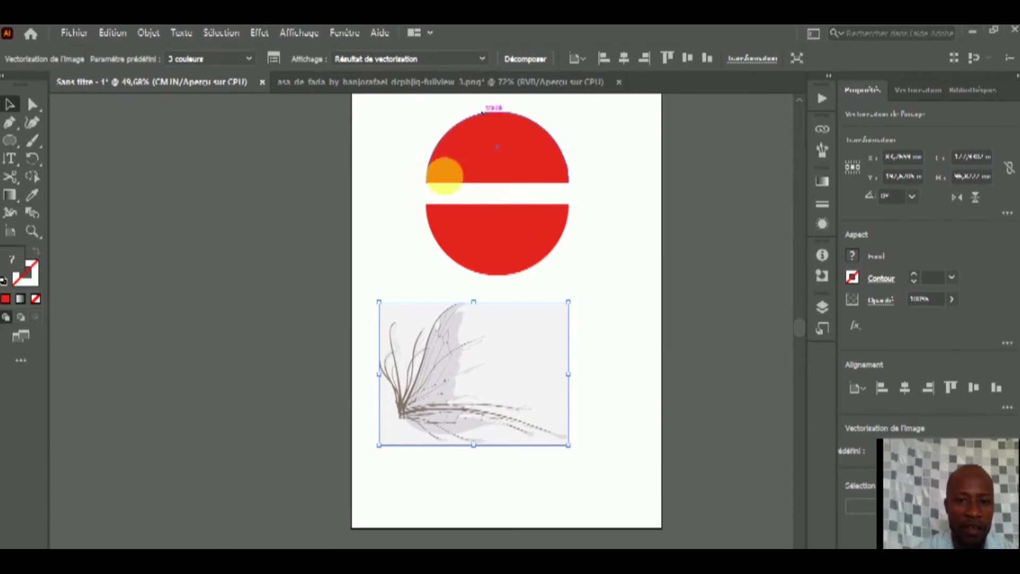
Expand the wing's Image Trace into vector paths and view the page at 100%
{"action": "left_click", "coordinate": [525, 58]}
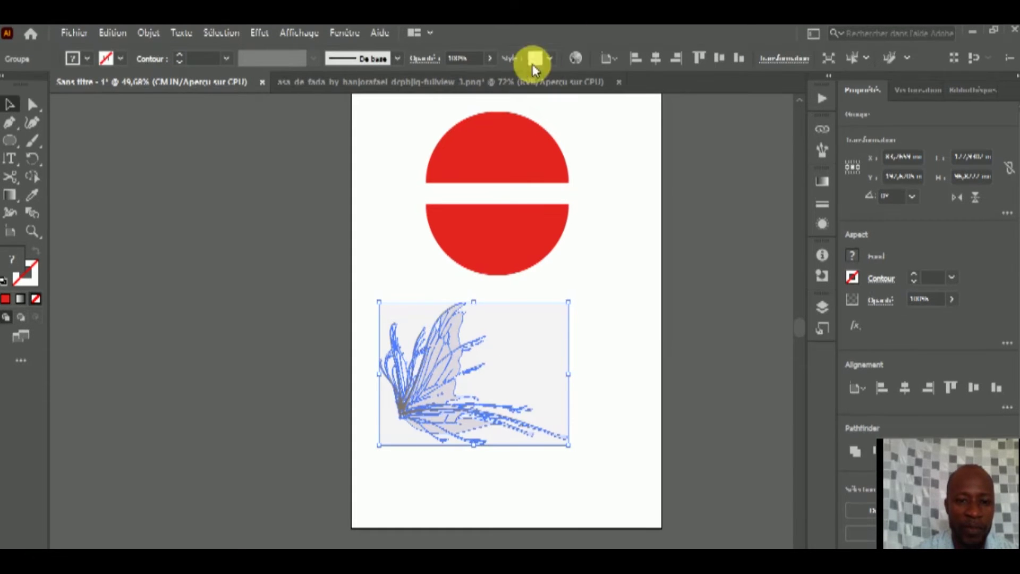
{"action": "left_click", "coordinate": [404, 280]}
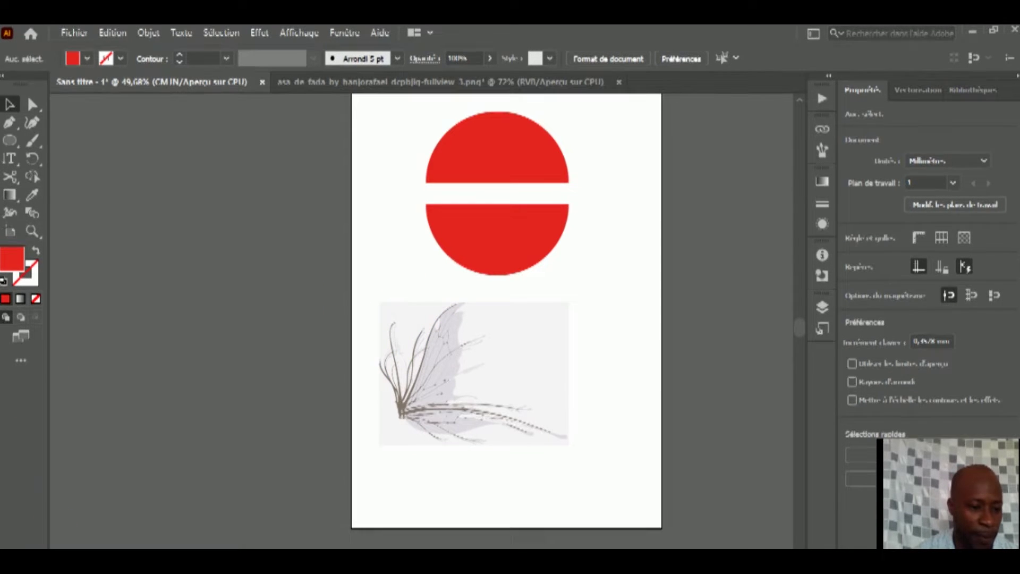
{"action": "left_click", "coordinate": [99, 544]}
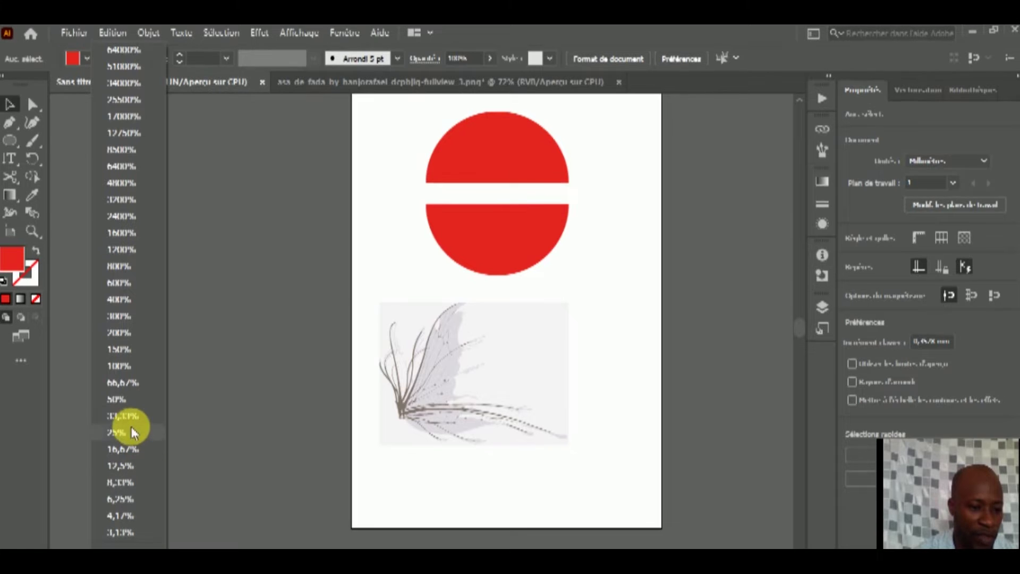
{"action": "left_click", "coordinate": [138, 364]}
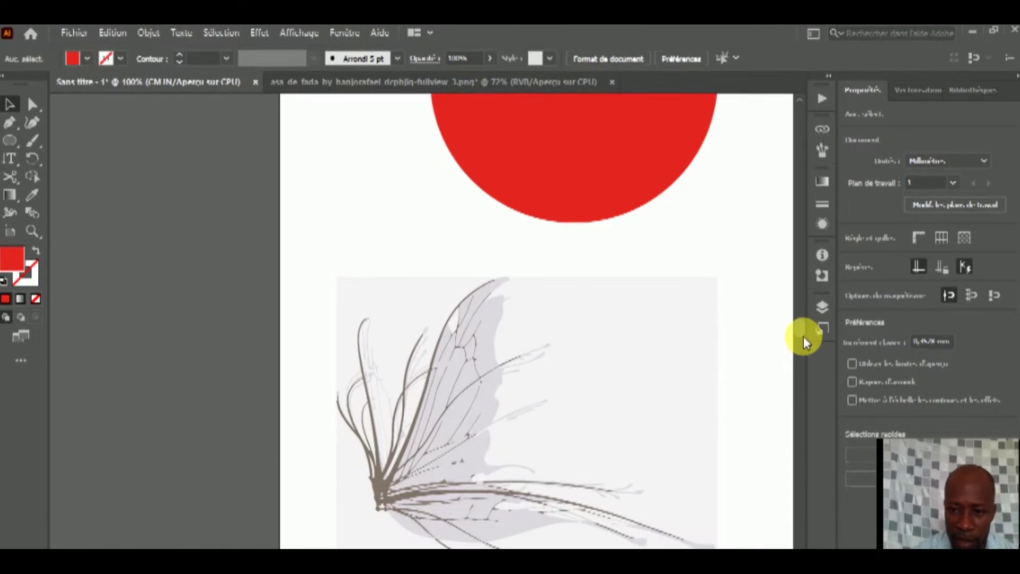
Scroll back to the wing and select the whole wing group
{"action": "scroll", "coordinate": [801, 337], "scroll_direction": "down", "scroll_amount": 3}
{"action": "scroll", "coordinate": [801, 339], "scroll_direction": "down", "scroll_amount": 4}
{"action": "scroll", "coordinate": [802, 342], "scroll_direction": "up", "scroll_amount": 5}
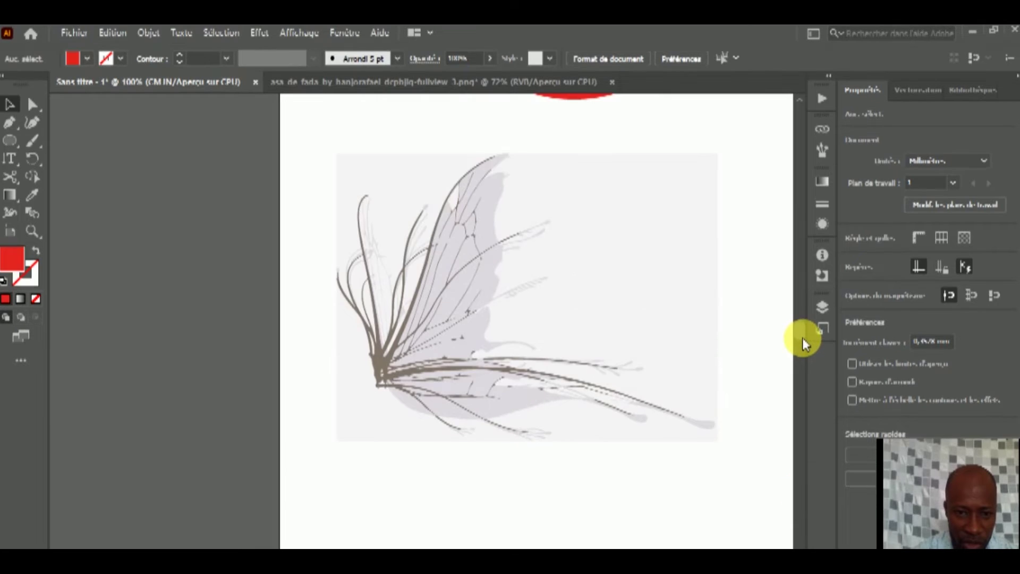
{"action": "scroll", "coordinate": [803, 337], "scroll_direction": "down", "scroll_amount": 3}
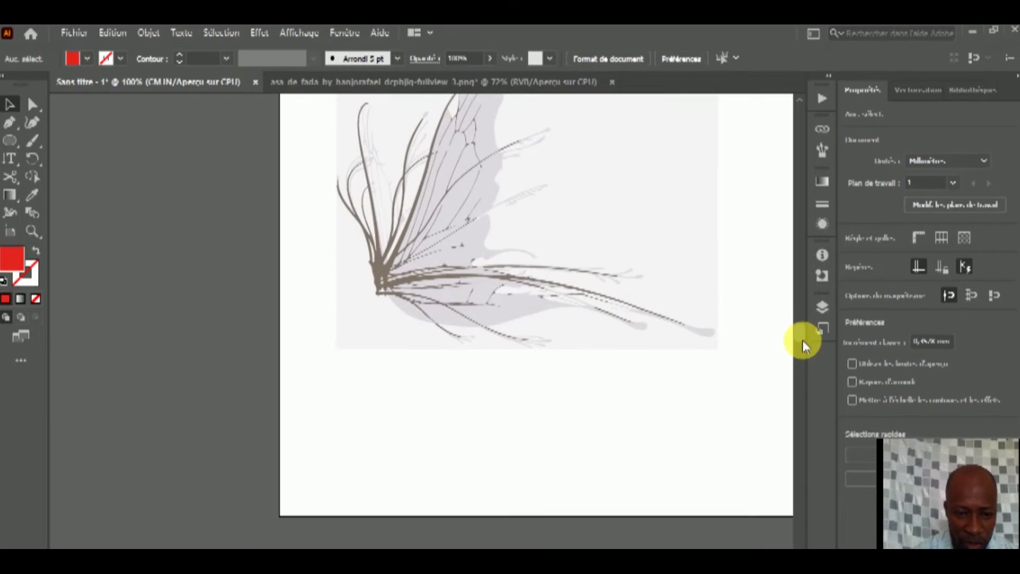
{"action": "left_click", "coordinate": [400, 330]}
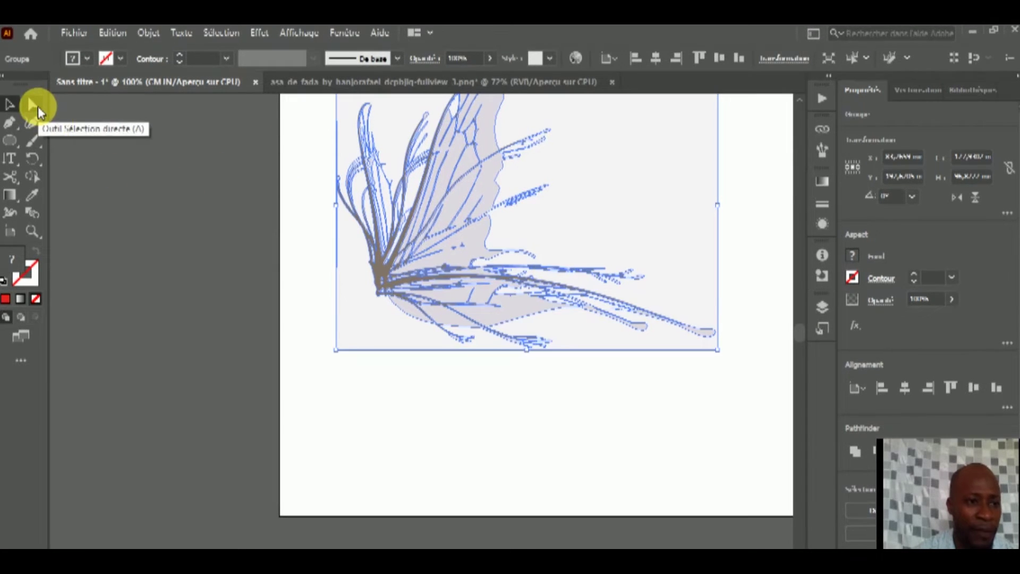
Select the lower wing path with Direct Selection and reshape its top edge
{"action": "left_click", "coordinate": [10, 105]}
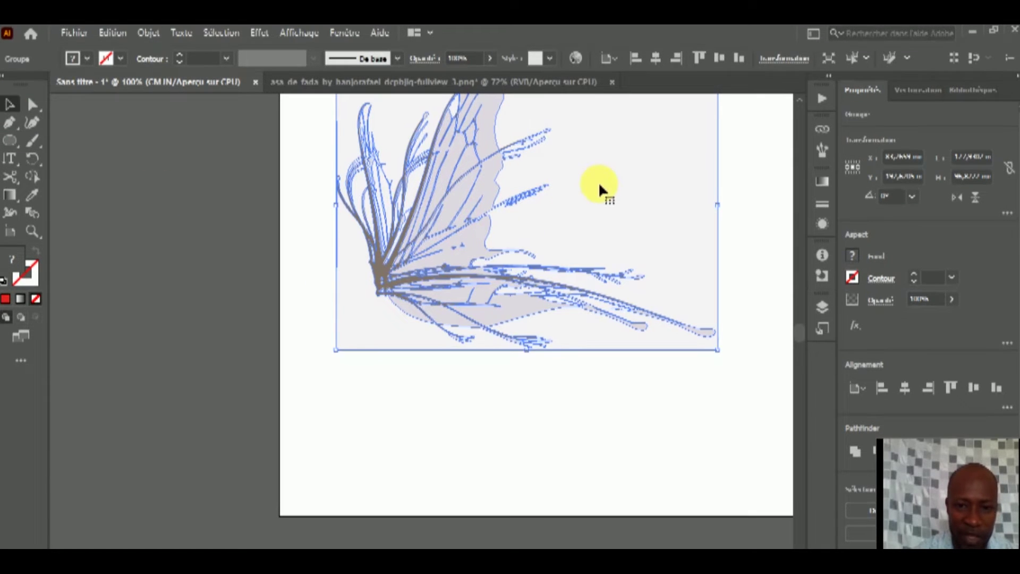
{"action": "left_click", "coordinate": [31, 104]}
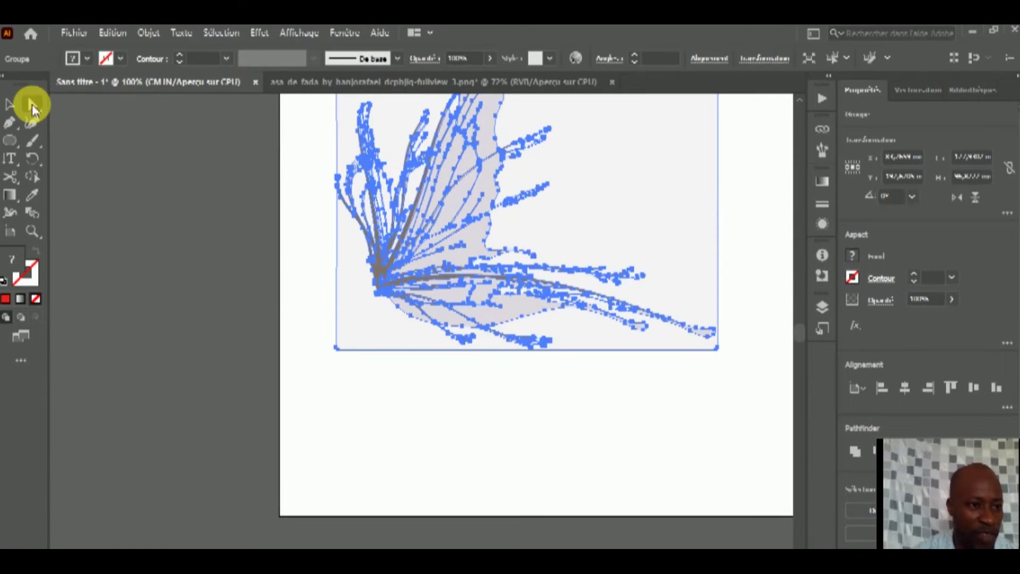
{"action": "left_click", "coordinate": [286, 296]}
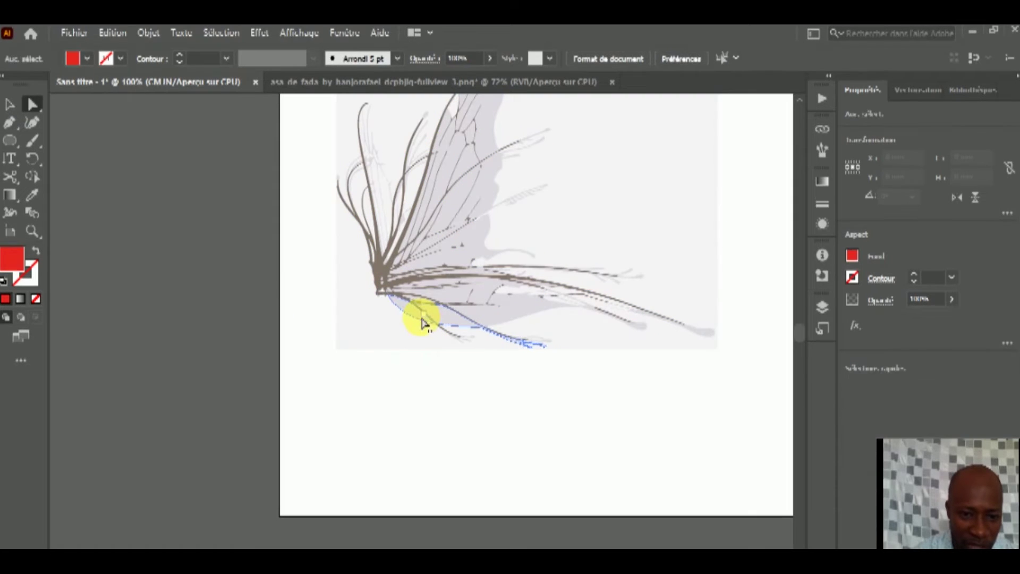
{"action": "left_click", "coordinate": [432, 278]}
{"action": "left_click", "coordinate": [465, 219]}
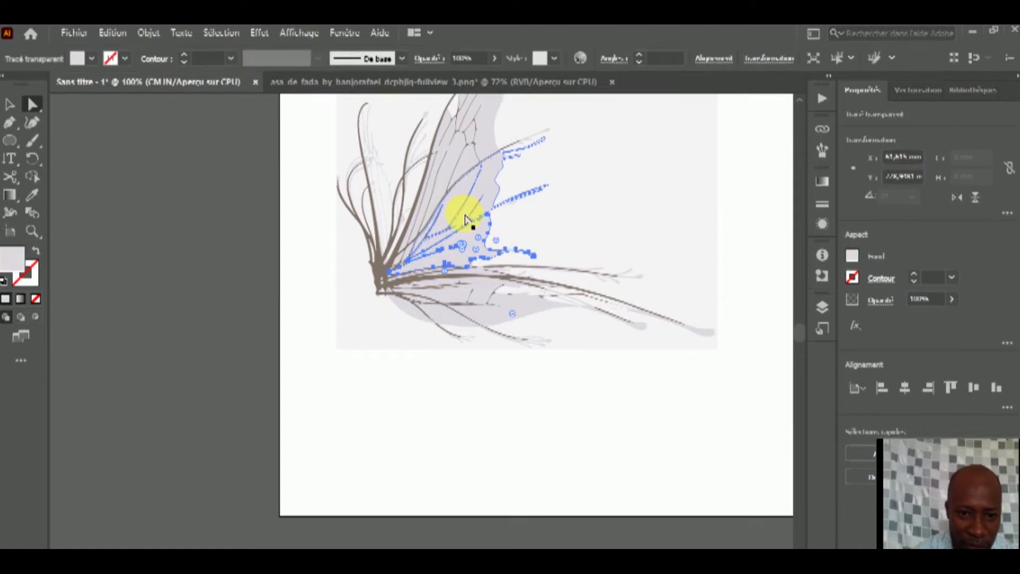
{"action": "mouse_move", "coordinate": [441, 163]}
{"action": "left_mouse_down"}
{"action": "mouse_move", "coordinate": [433, 323]}
{"action": "mouse_move", "coordinate": [518, 317]}
{"action": "left_mouse_up"}
{"action": "left_click", "coordinate": [445, 317]}
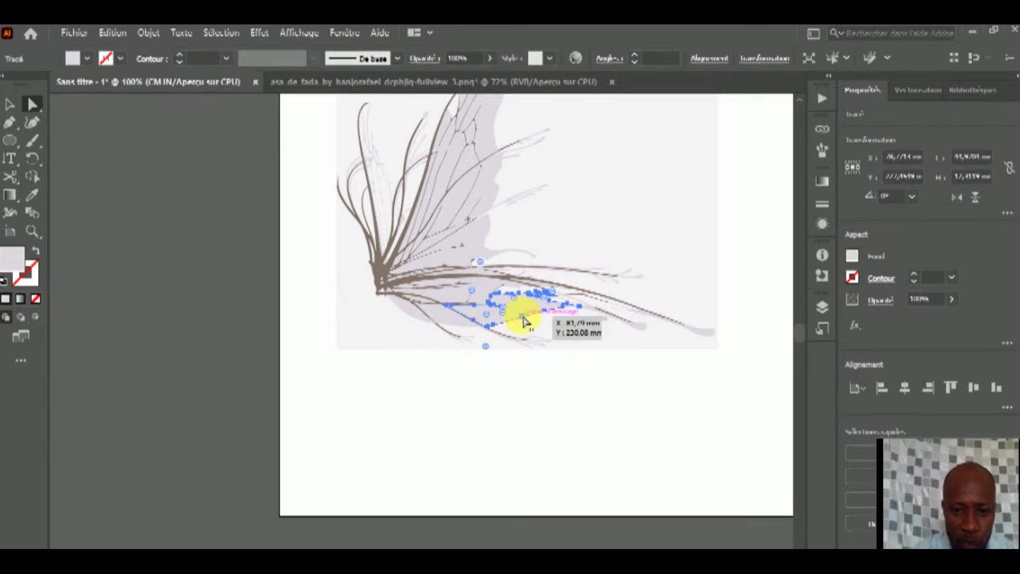
{"action": "left_click_drag", "start_coordinate": [515, 305], "coordinate": [523, 319]}
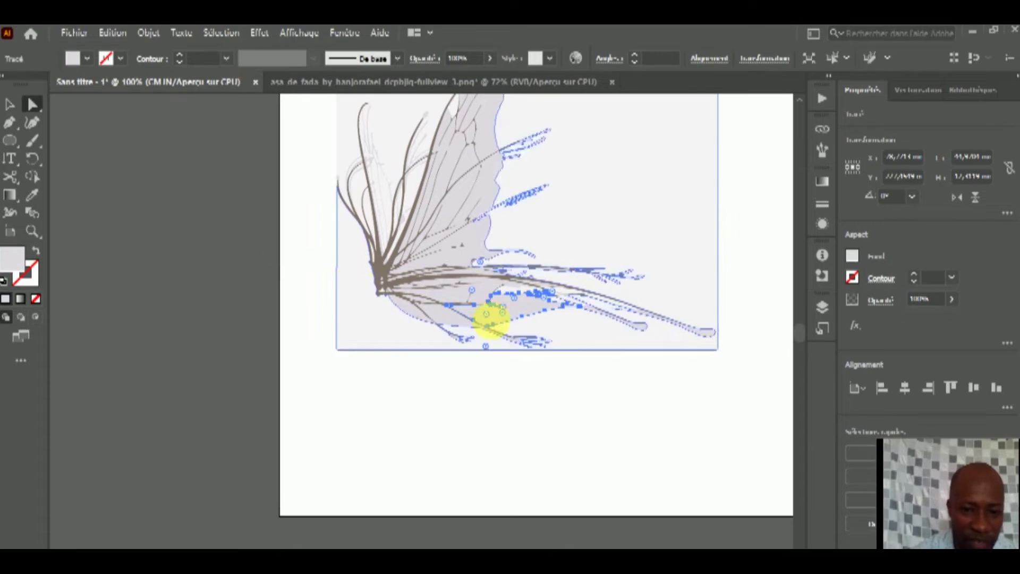
Cut the wing path at an anchor with Scissors and move the wing down-right
{"action": "left_click", "coordinate": [9, 178]}
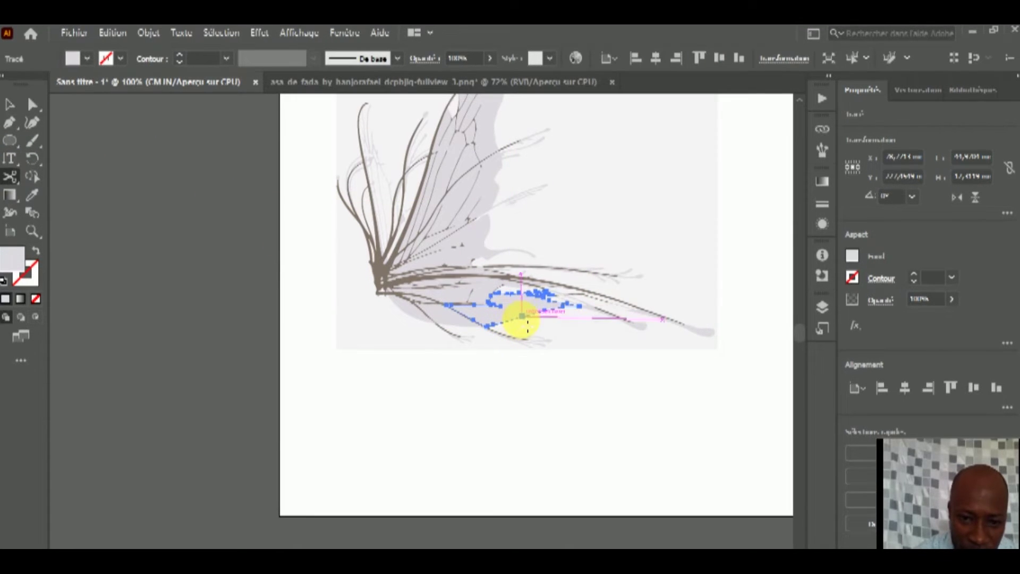
{"action": "left_click", "coordinate": [528, 319]}
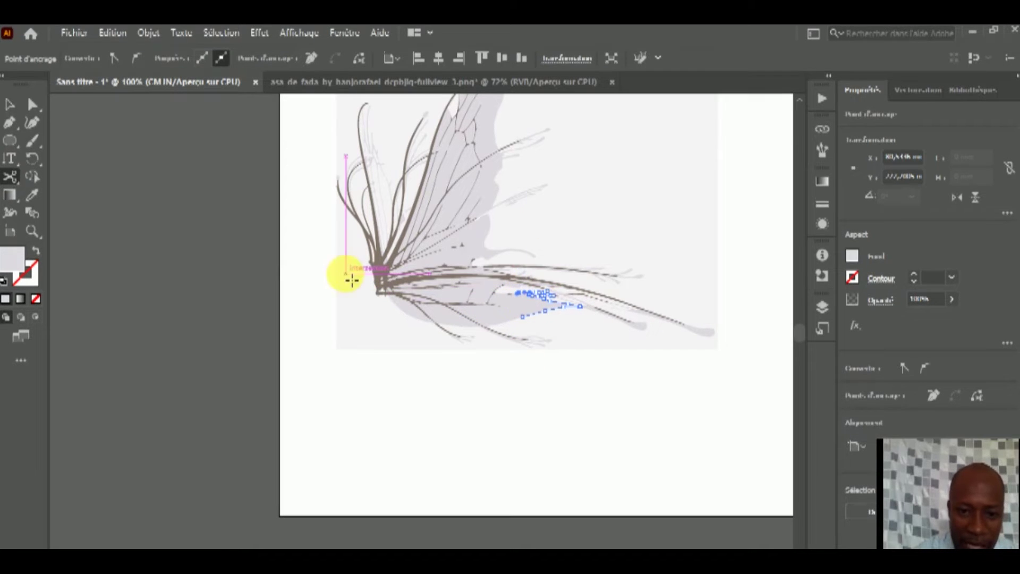
{"action": "left_click", "coordinate": [11, 105]}
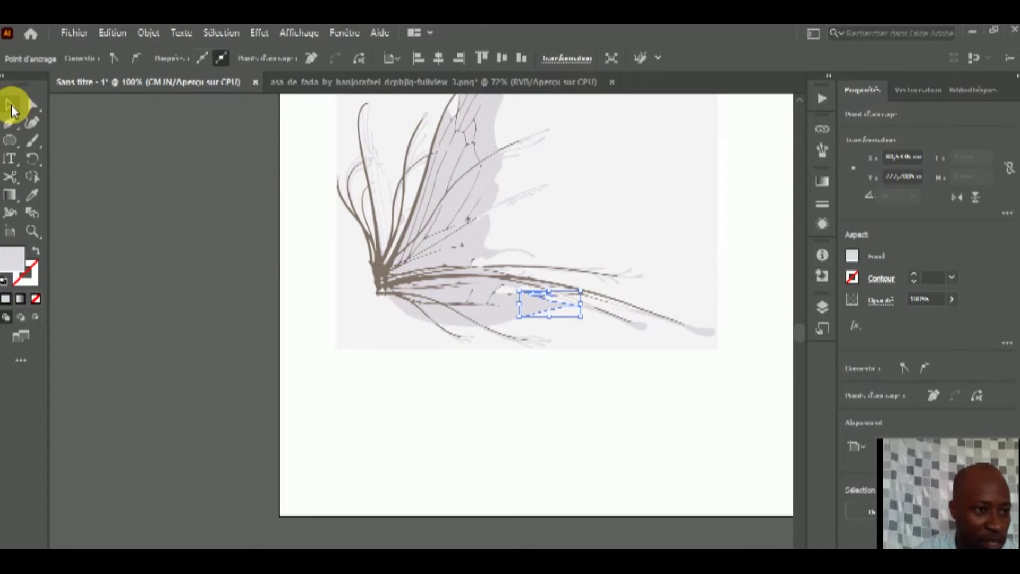
{"action": "left_click", "coordinate": [569, 326]}
{"action": "left_click", "coordinate": [541, 318]}
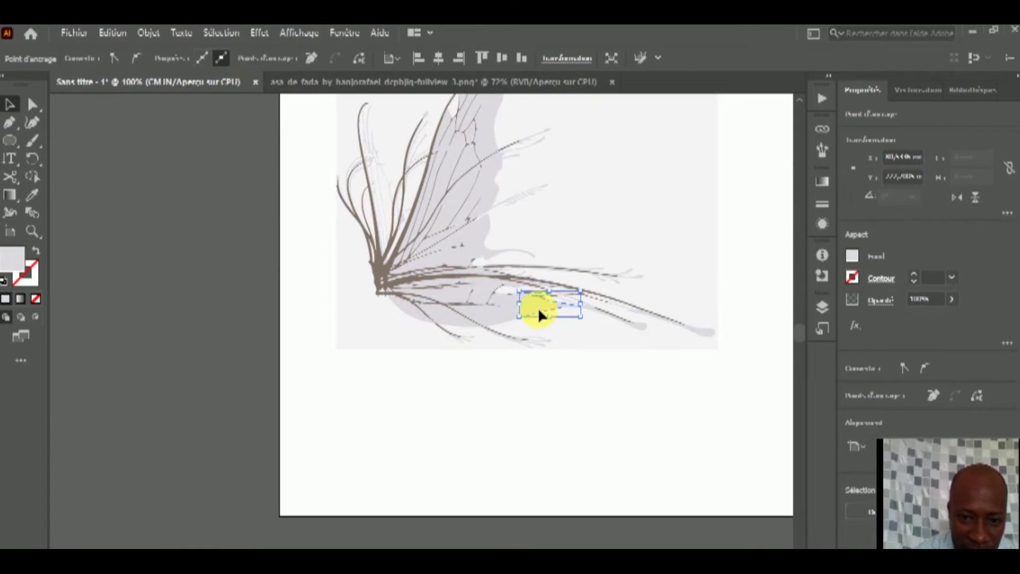
{"action": "left_click_drag", "start_coordinate": [537, 307], "coordinate": [546, 368]}
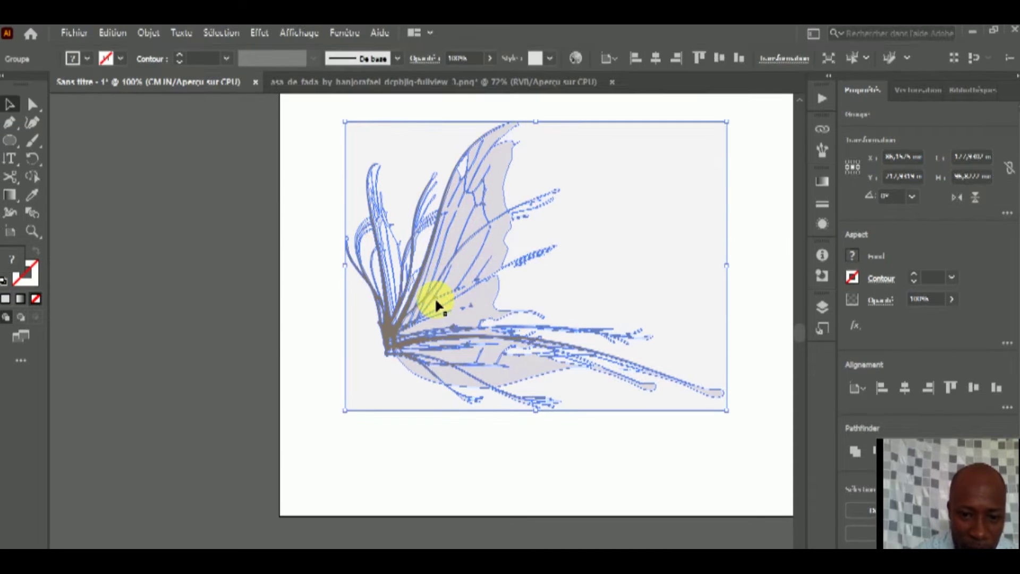
Drag a small wing piece below the wing, then undo that move
{"action": "left_click", "coordinate": [32, 105]}
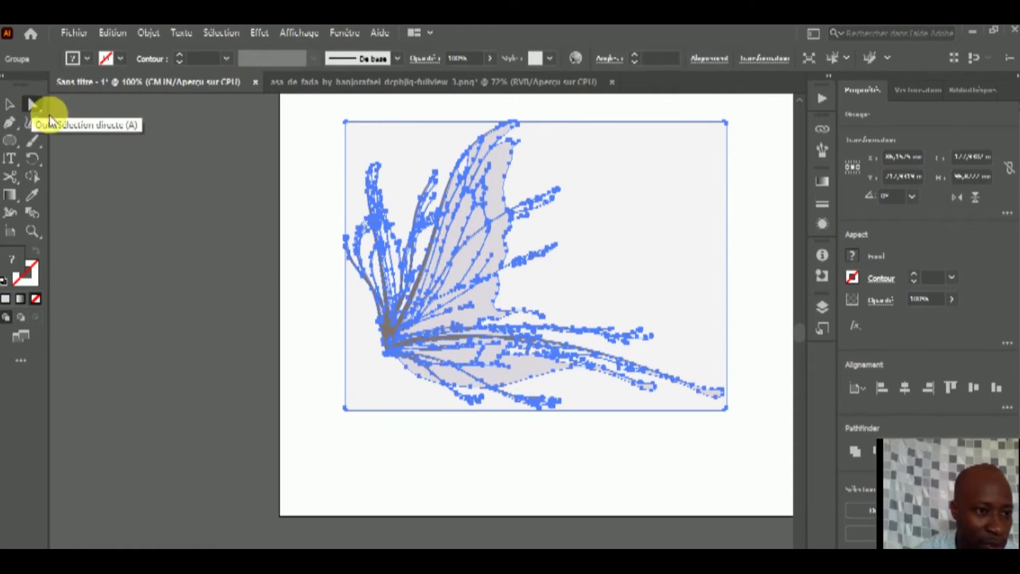
{"action": "left_click", "coordinate": [549, 437]}
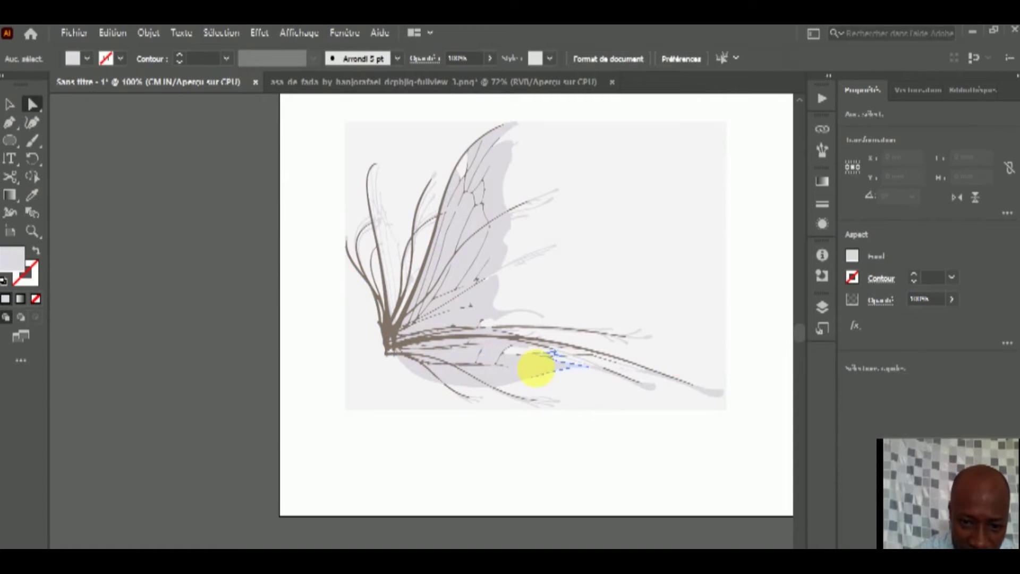
{"action": "left_click", "coordinate": [535, 366]}
{"action": "mouse_move", "coordinate": [537, 366]}
{"action": "left_mouse_down"}
{"action": "mouse_move", "coordinate": [542, 440]}
{"action": "mouse_move", "coordinate": [553, 445]}
{"action": "left_mouse_up"}
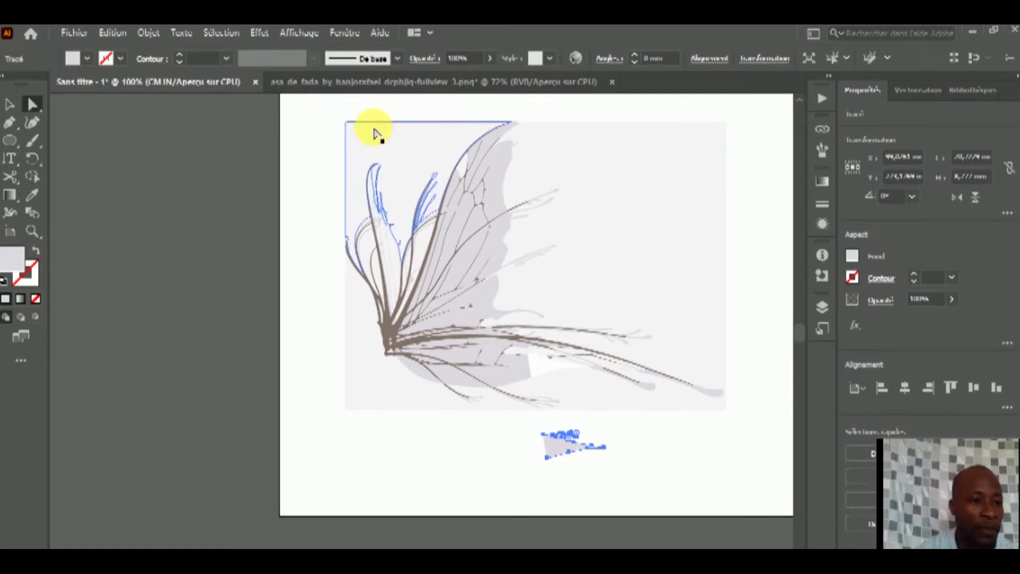
{"action": "key", "text": "ctrl+z"}
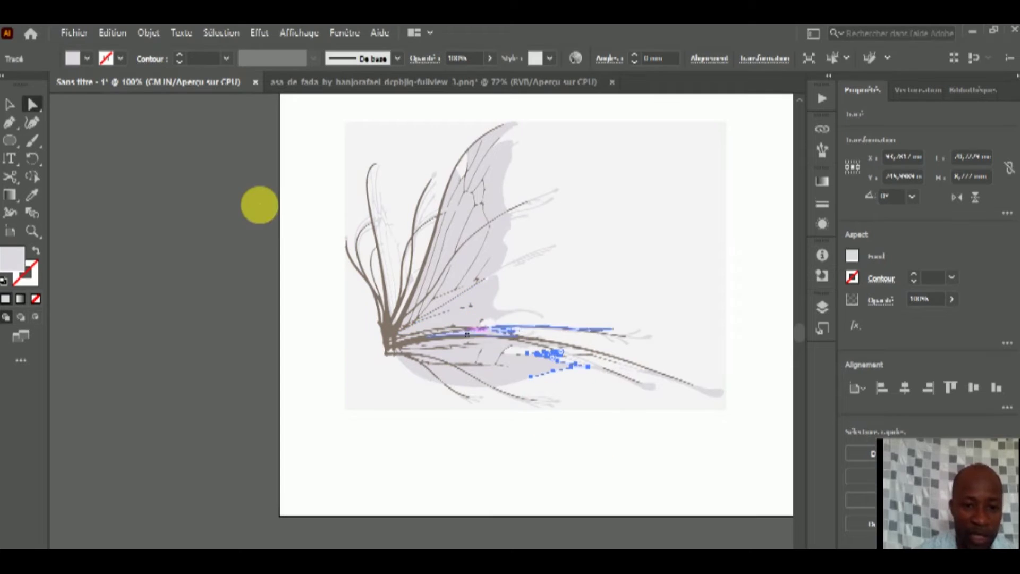
Marquee-select and delete the wing artwork and the leftover top line
{"action": "mouse_move", "coordinate": [304, 125]}
{"action": "left_mouse_down"}
{"action": "mouse_move", "coordinate": [659, 405]}
{"action": "mouse_move", "coordinate": [759, 435]}
{"action": "left_mouse_up"}
{"action": "key", "text": "Delete"}
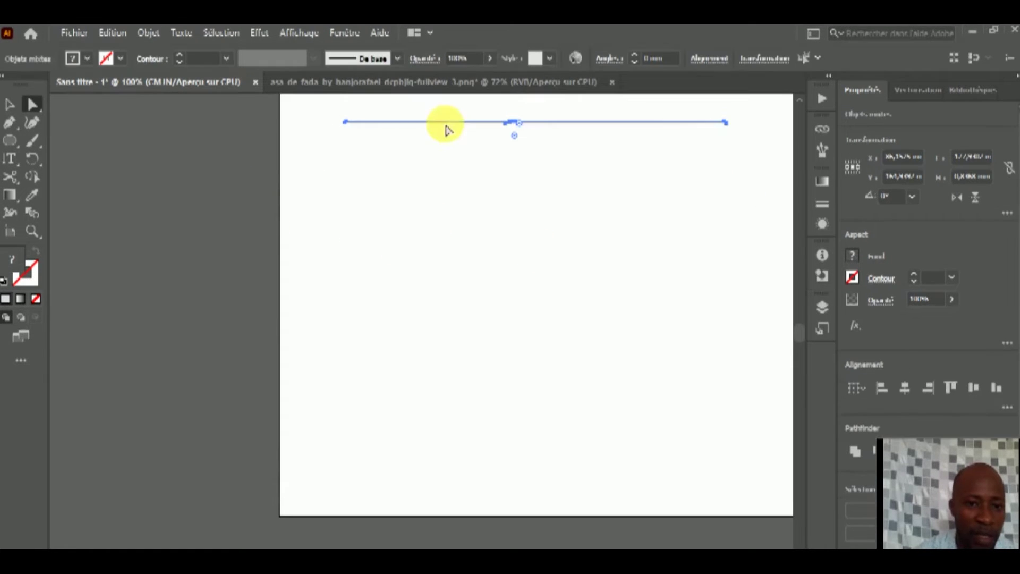
{"action": "mouse_move", "coordinate": [312, 113]}
{"action": "left_mouse_down"}
{"action": "mouse_move", "coordinate": [671, 183]}
{"action": "mouse_move", "coordinate": [781, 159]}
{"action": "left_mouse_up"}
{"action": "key", "text": "Delete"}
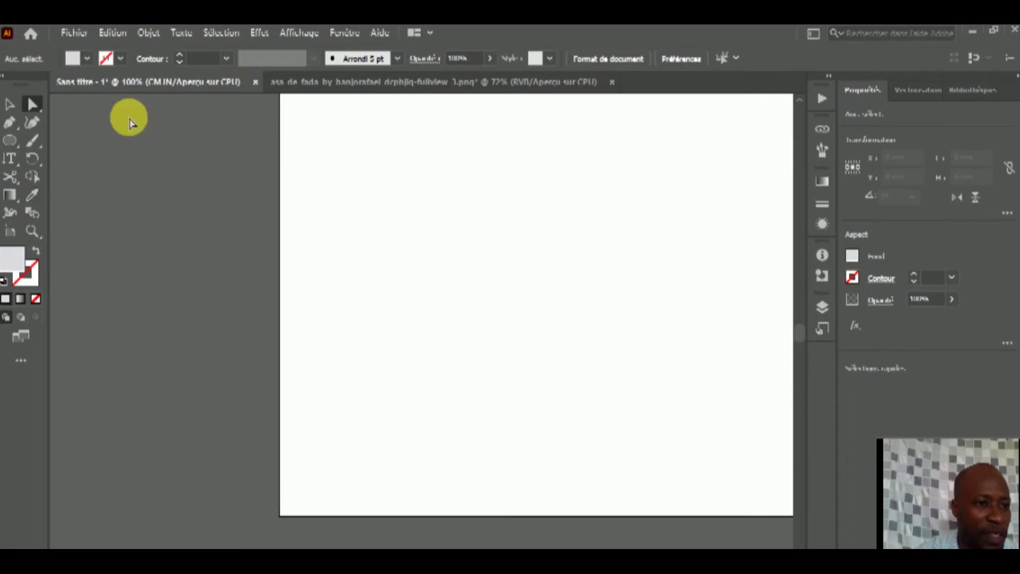
Draw a large circle across the page with the Ellipse tool
{"action": "left_click", "coordinate": [9, 140]}
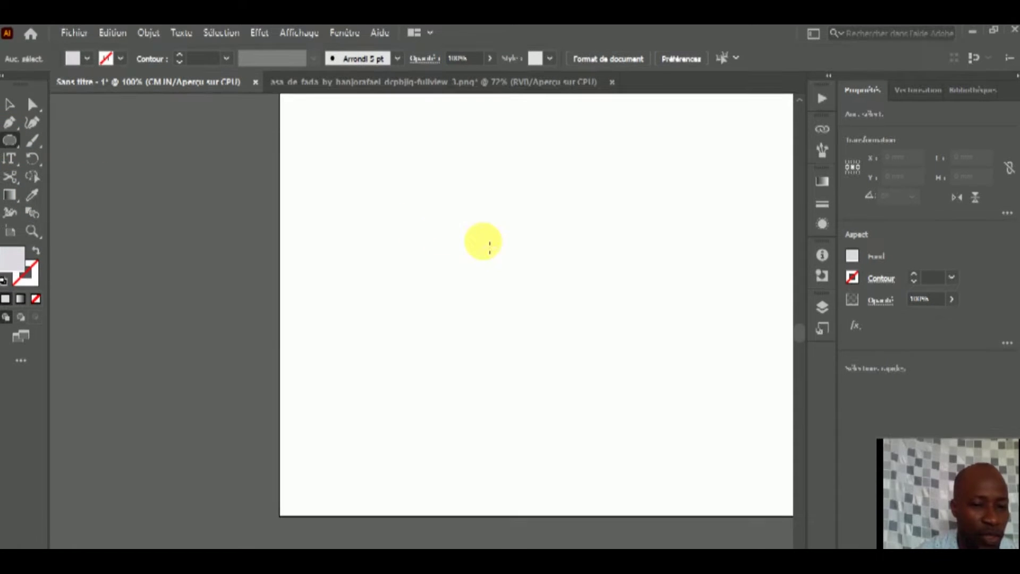
{"action": "left_click_drag", "start_coordinate": [369, 129], "coordinate": [668, 416]}
{"action": "left_click", "coordinate": [10, 104]}
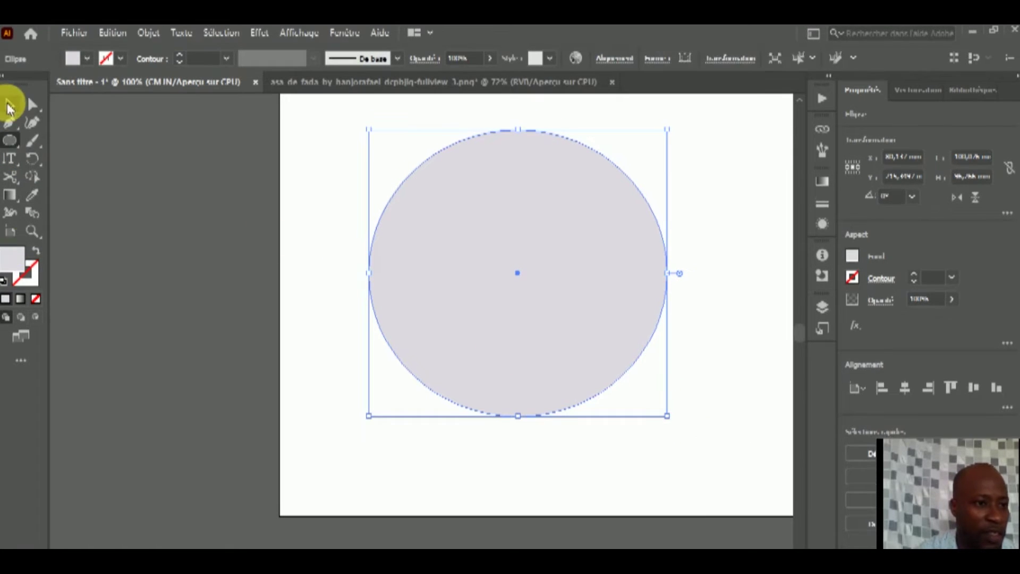
Fill the circle with green from the Color Picker
{"action": "double_click", "coordinate": [12, 262]}
{"action": "left_click_drag", "start_coordinate": [530, 210], "coordinate": [545, 339]}
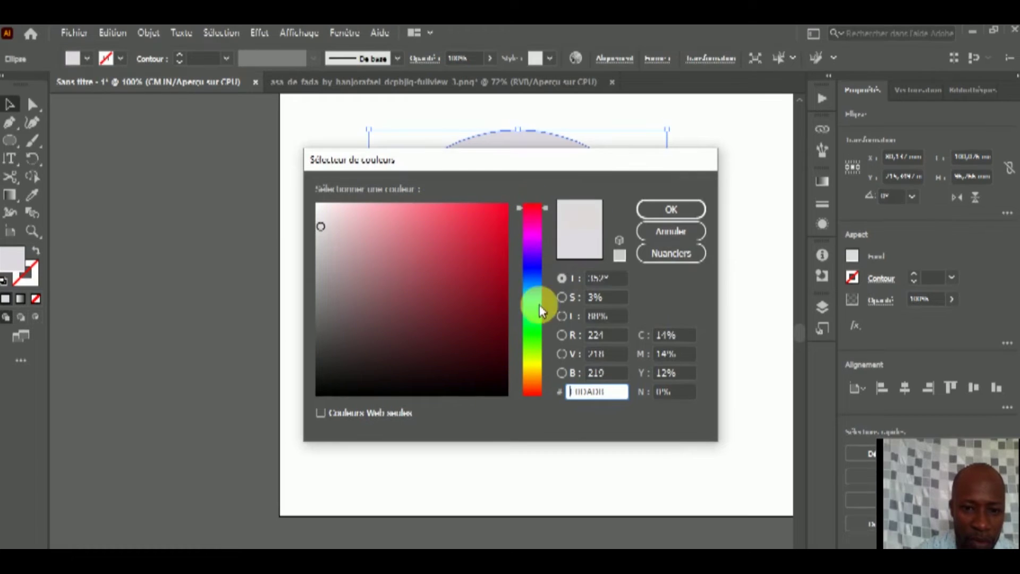
{"action": "left_click", "coordinate": [508, 228]}
{"action": "left_click", "coordinate": [685, 211]}
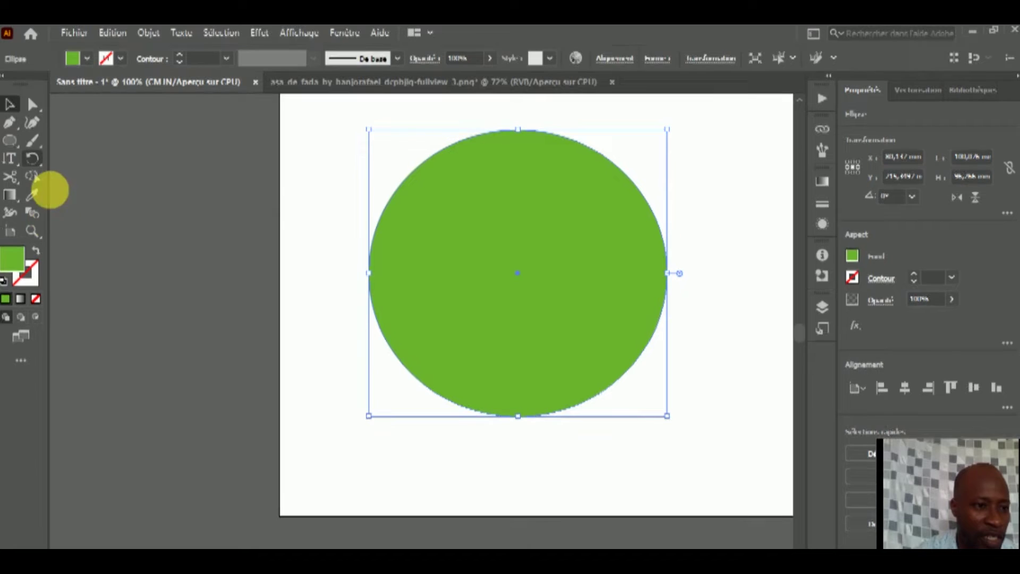
{"action": "left_click", "coordinate": [12, 177]}
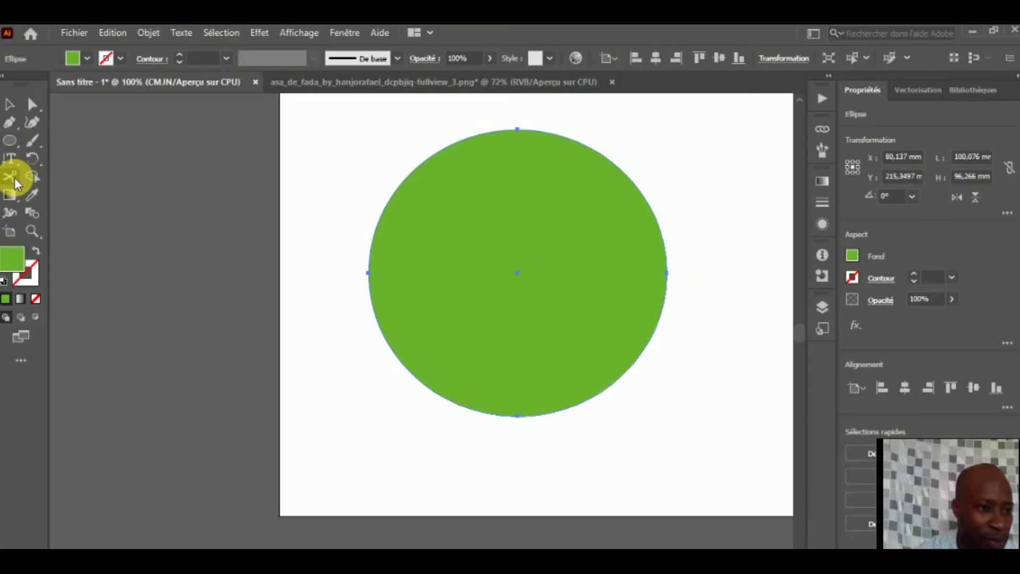
Cut the green circle at its left and right anchors, then move the halves apart vertically
{"action": "left_click", "coordinate": [369, 273]}
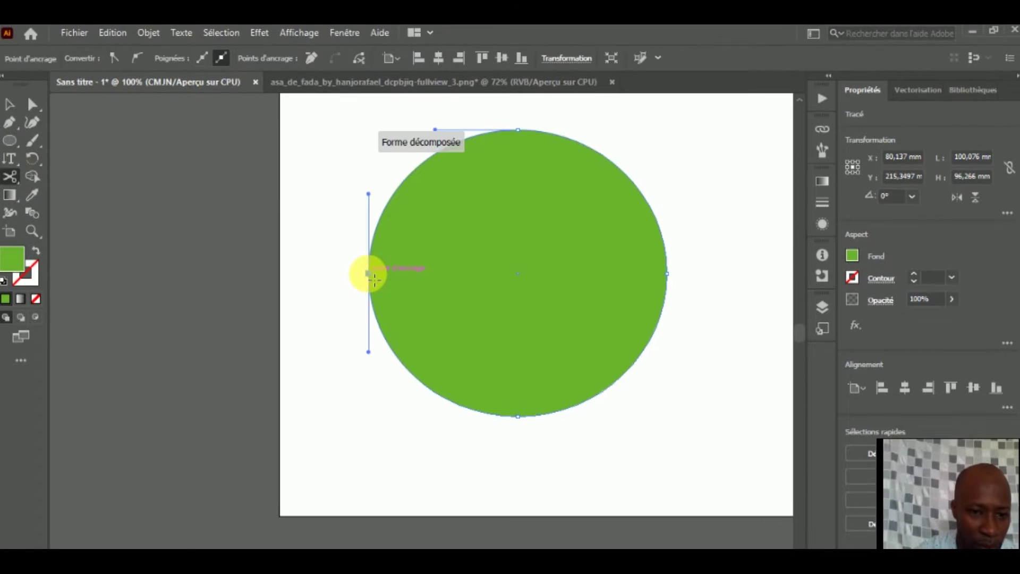
{"action": "left_click", "coordinate": [672, 276]}
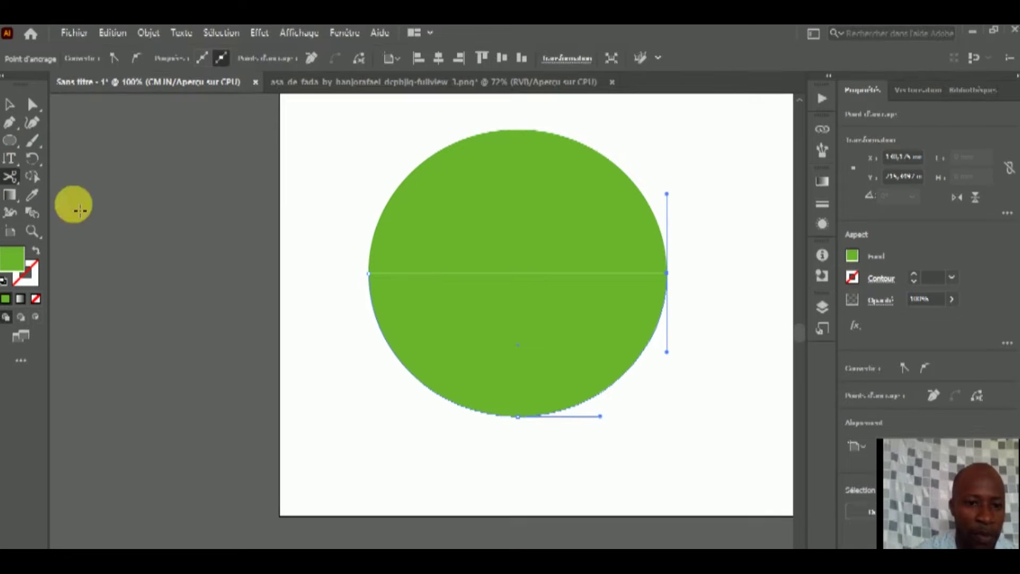
{"action": "left_click", "coordinate": [10, 109]}
{"action": "left_click", "coordinate": [410, 282]}
{"action": "left_click_drag", "start_coordinate": [505, 335], "coordinate": [515, 409]}
{"action": "mouse_move", "coordinate": [515, 255]}
{"action": "left_mouse_down"}
{"action": "mouse_move", "coordinate": [525, 223]}
{"action": "mouse_move", "coordinate": [518, 239]}
{"action": "left_mouse_up"}
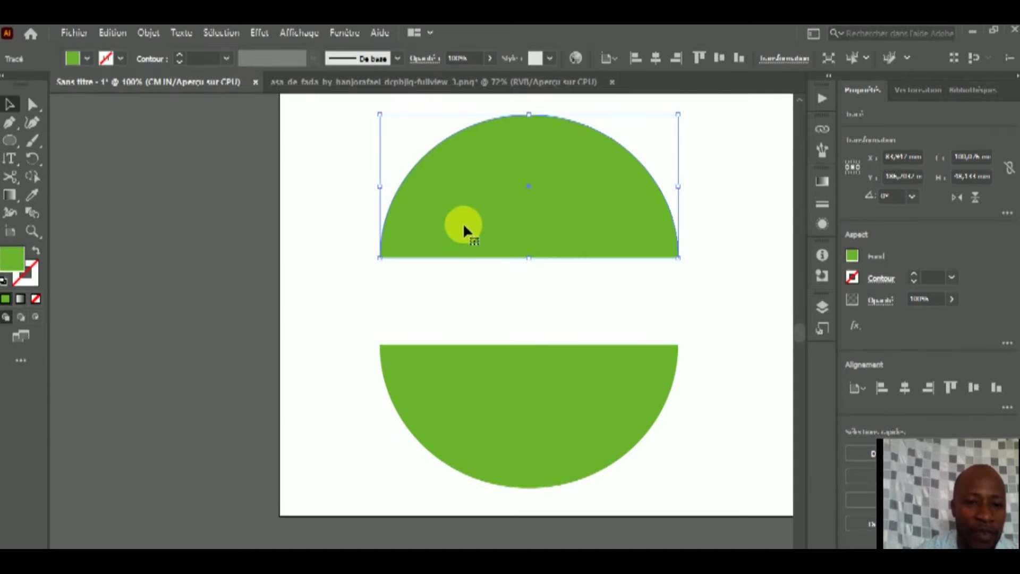
Fill the top half-circle with red from the Color Picker
{"action": "double_click", "coordinate": [15, 259]}
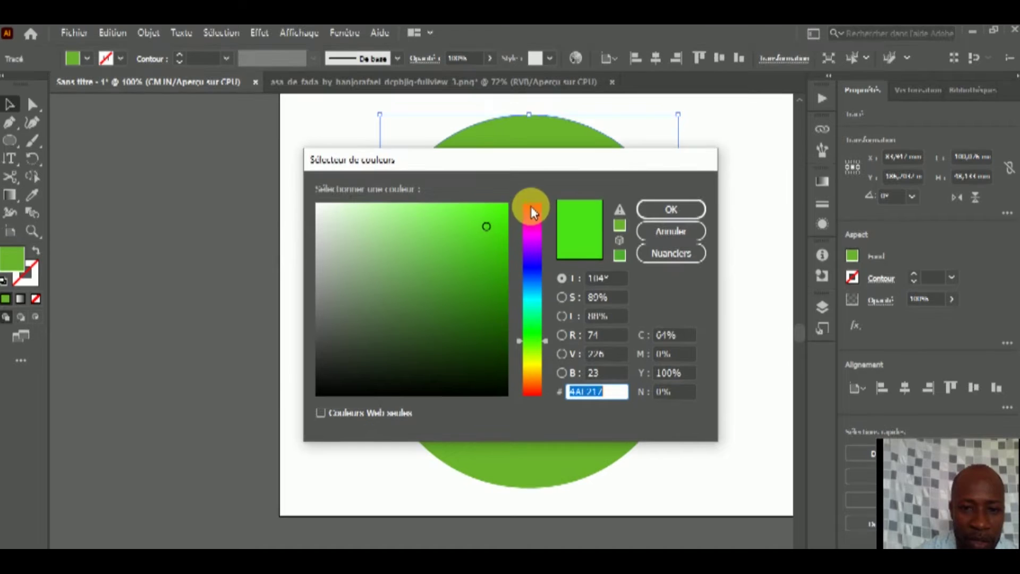
{"action": "left_click", "coordinate": [532, 207]}
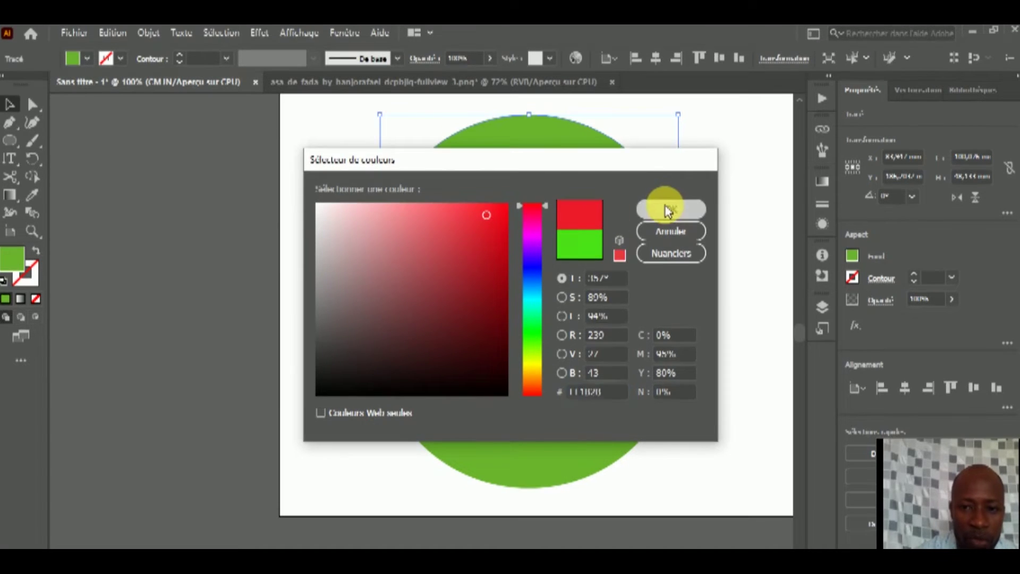
{"action": "left_click", "coordinate": [671, 209]}
{"action": "left_click", "coordinate": [499, 192]}
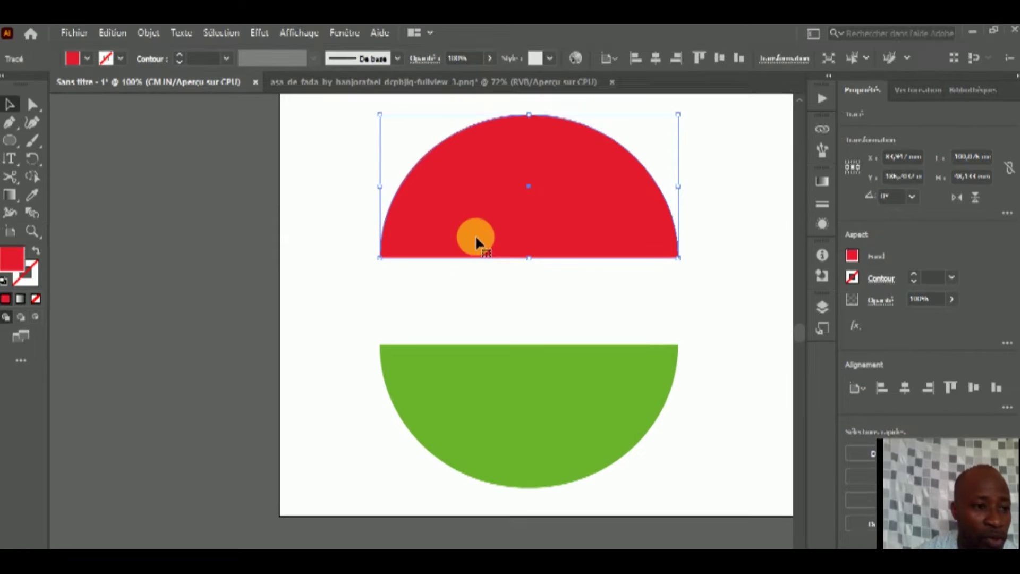
{"action": "left_click", "coordinate": [340, 311]}
{"action": "left_click", "coordinate": [468, 196]}
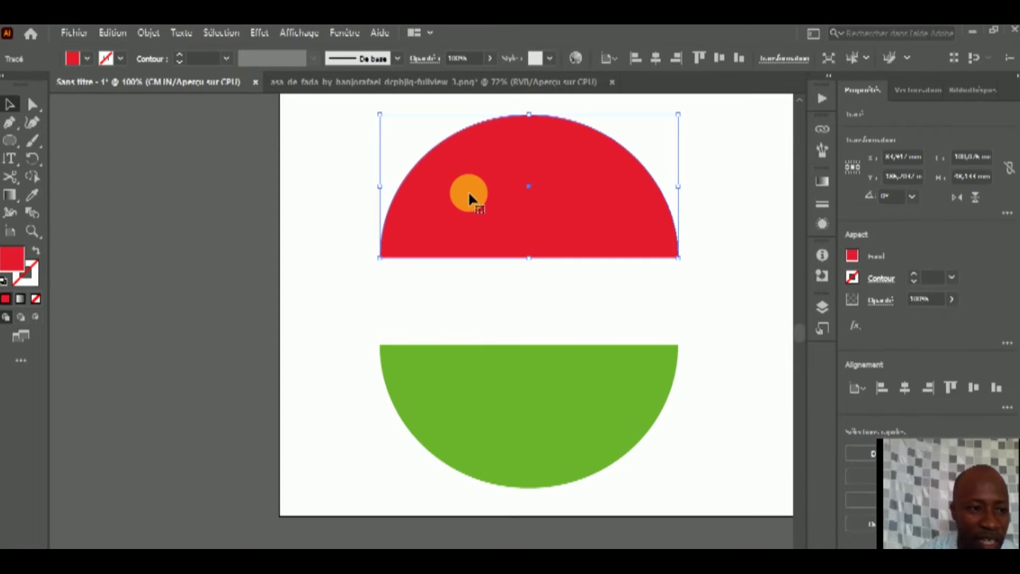
Mistakenly sample green onto the top half with the Eyedropper, then undo it
{"action": "left_click", "coordinate": [33, 194]}
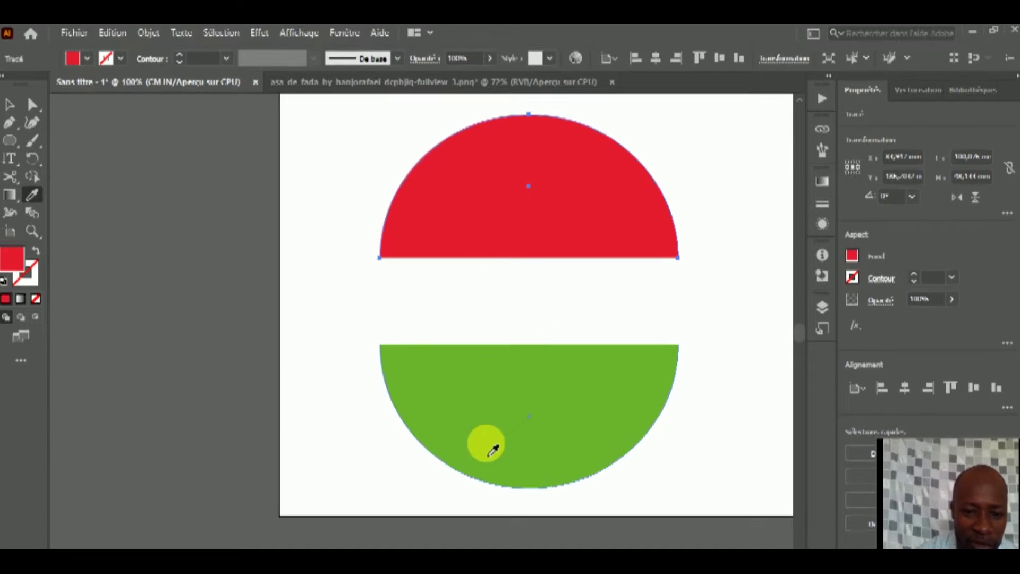
{"action": "left_click", "coordinate": [503, 417]}
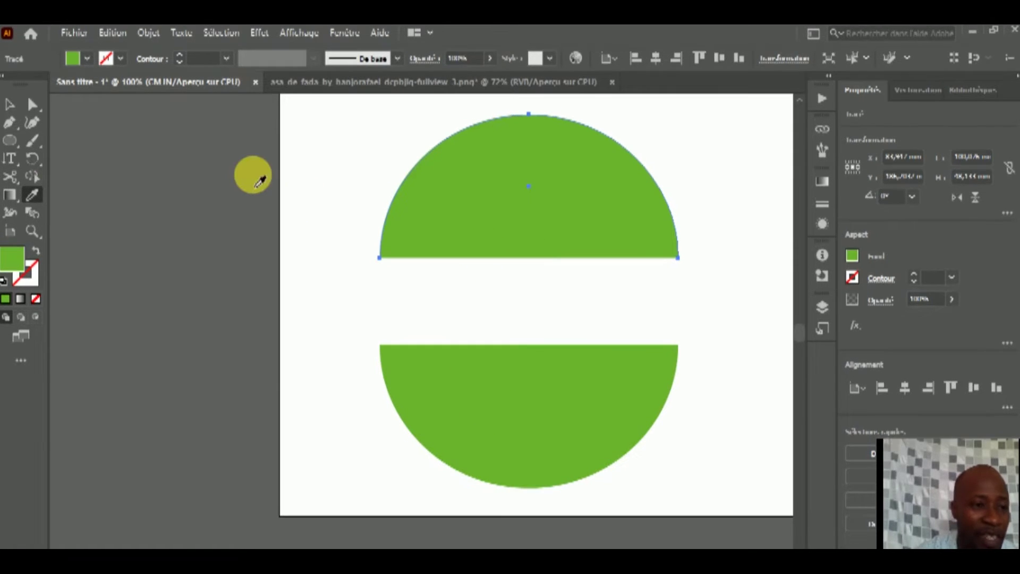
{"action": "key", "text": "v"}
{"action": "key", "text": "ctrl+z"}
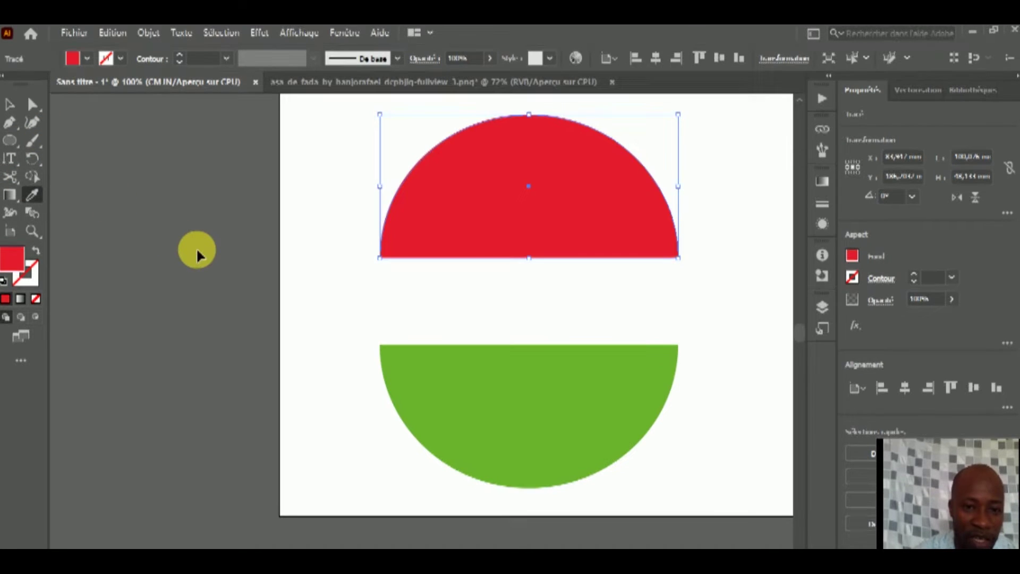
Select the green bottom half and sample the top half's red with the Eyedropper
{"action": "left_click", "coordinate": [329, 190]}
{"action": "left_click", "coordinate": [539, 417]}
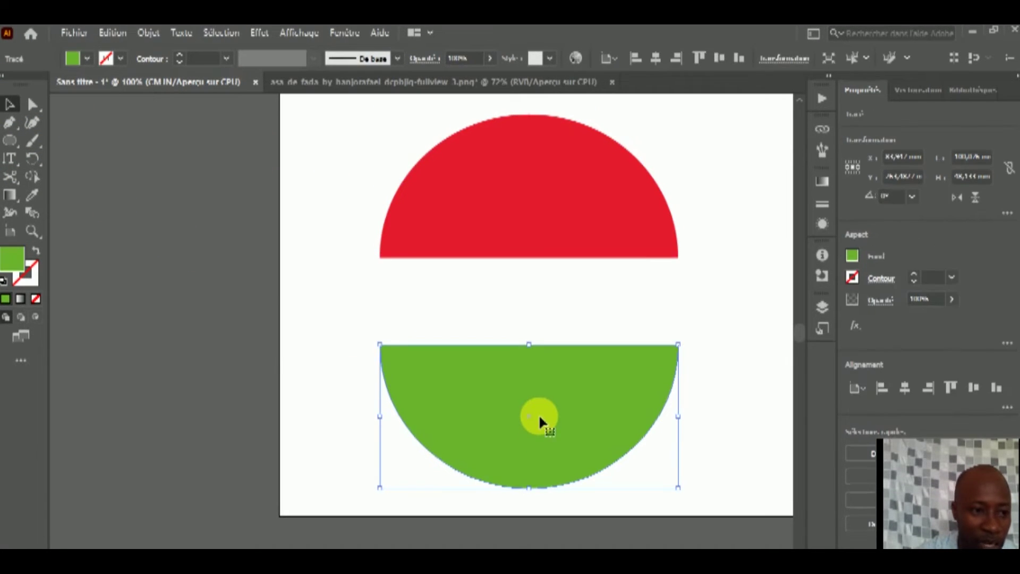
{"action": "left_click", "coordinate": [34, 199]}
{"action": "left_click", "coordinate": [594, 189]}
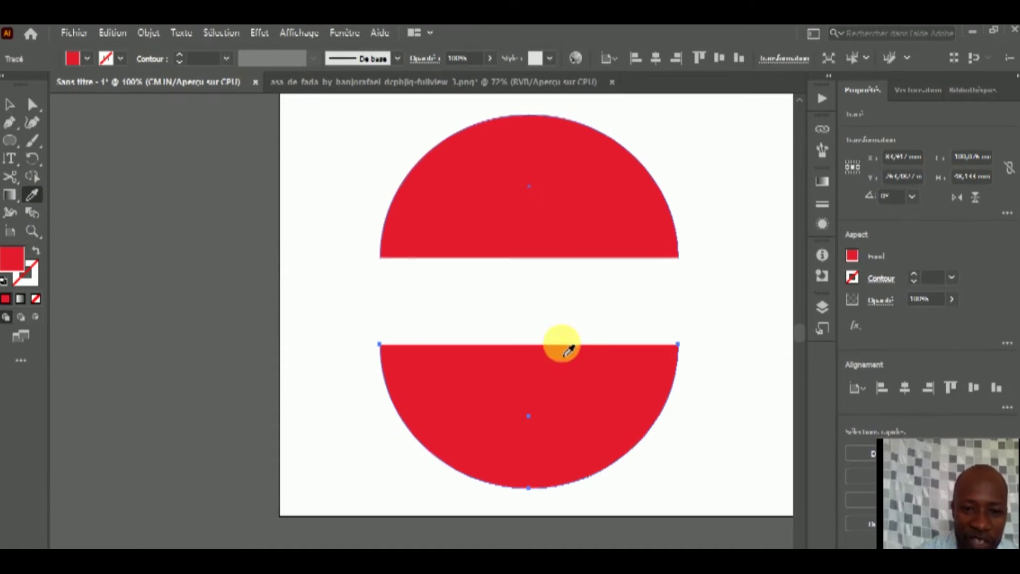
{"action": "left_click", "coordinate": [565, 436]}
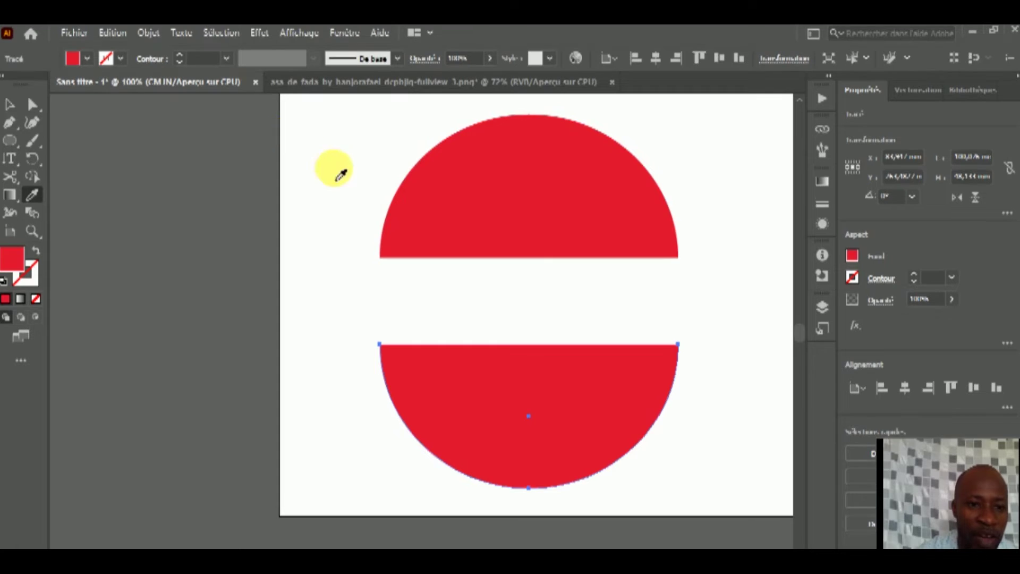
{"action": "left_click", "coordinate": [444, 197]}
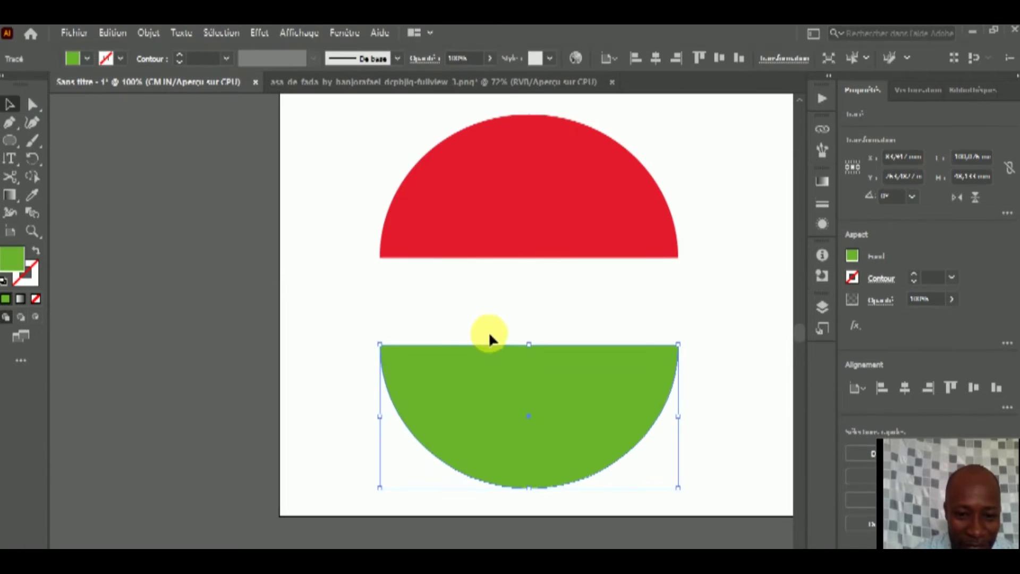
Reselect the bottom half and apply the red fill to it with the Eyedropper
{"action": "left_click", "coordinate": [509, 319]}
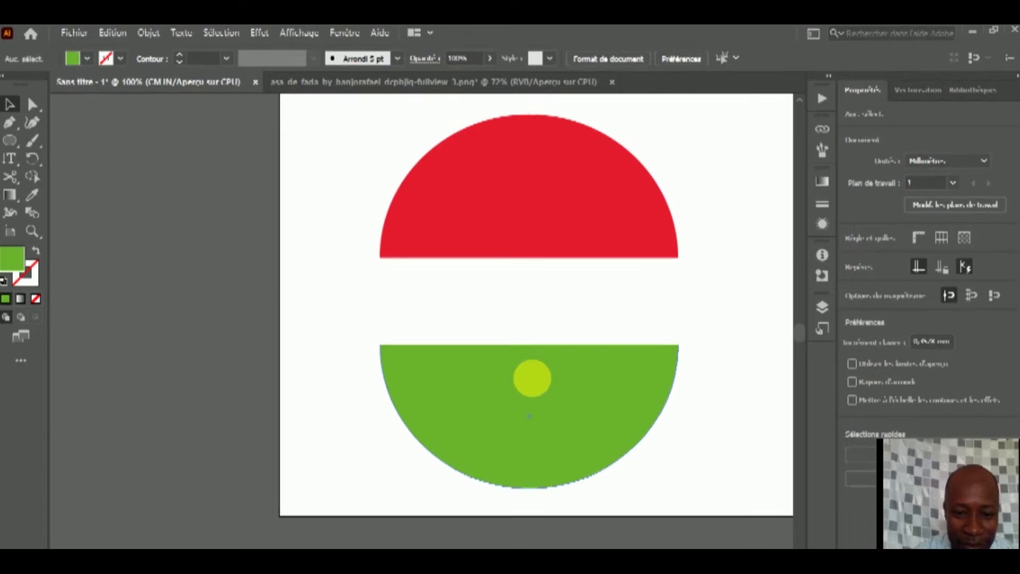
{"action": "left_click", "coordinate": [489, 351]}
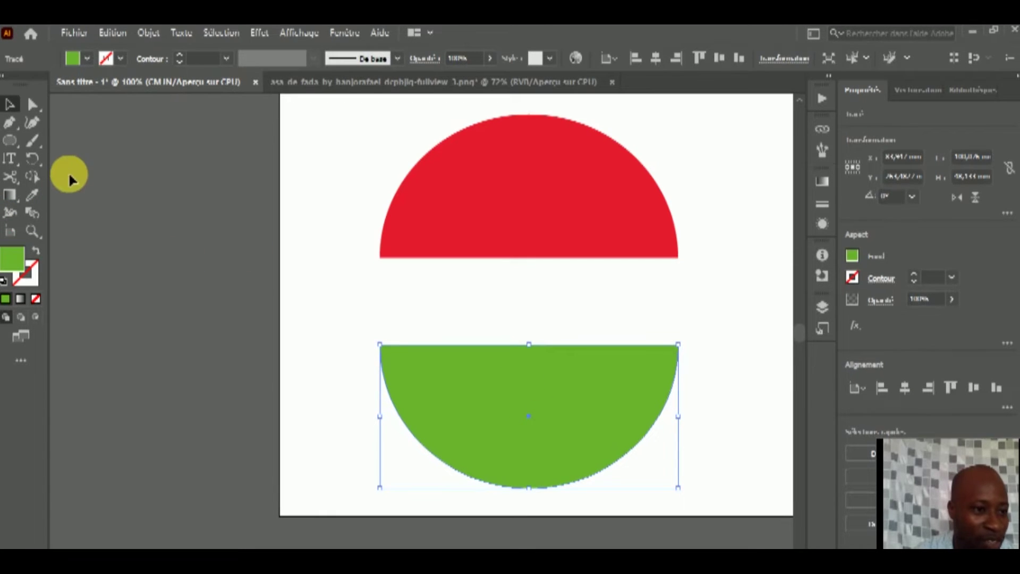
{"action": "left_click", "coordinate": [32, 195]}
{"action": "left_click_drag", "start_coordinate": [531, 244], "coordinate": [526, 226]}
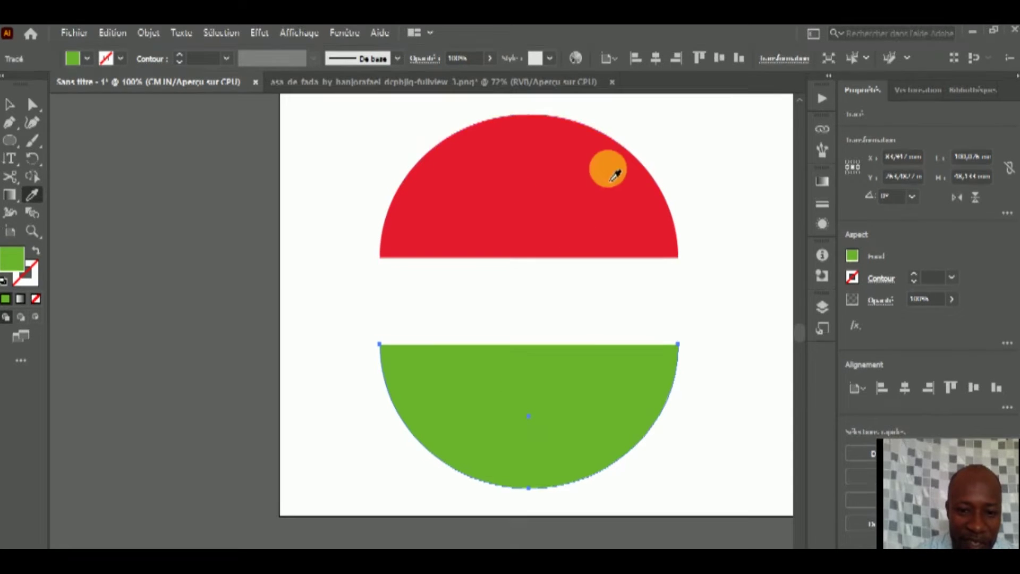
{"action": "left_click", "coordinate": [532, 193]}
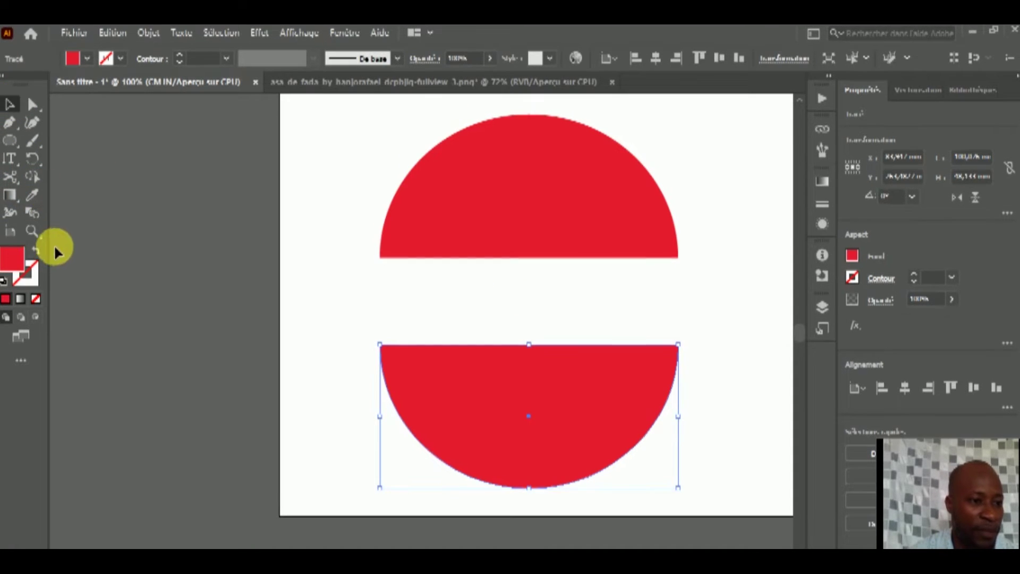
Select the top half-circle and apply the default white-to-black linear gradient
{"action": "left_click", "coordinate": [15, 202]}
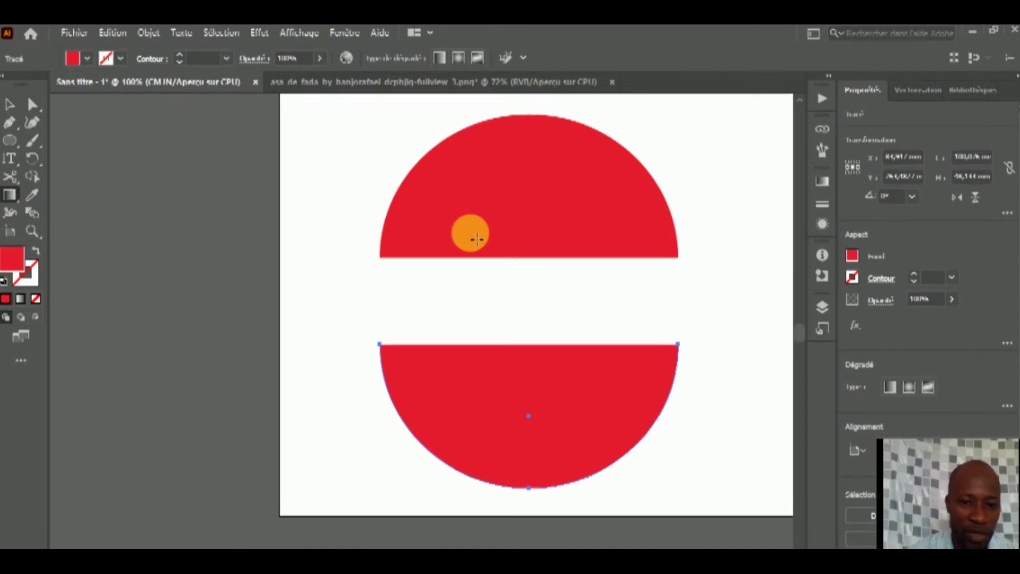
{"action": "left_click", "coordinate": [10, 104]}
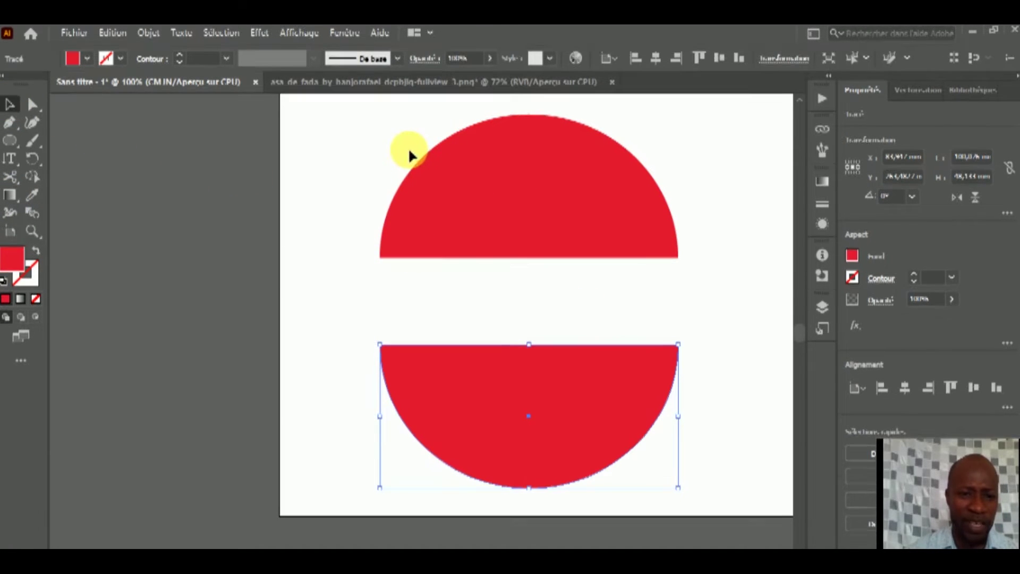
{"action": "left_click", "coordinate": [521, 210]}
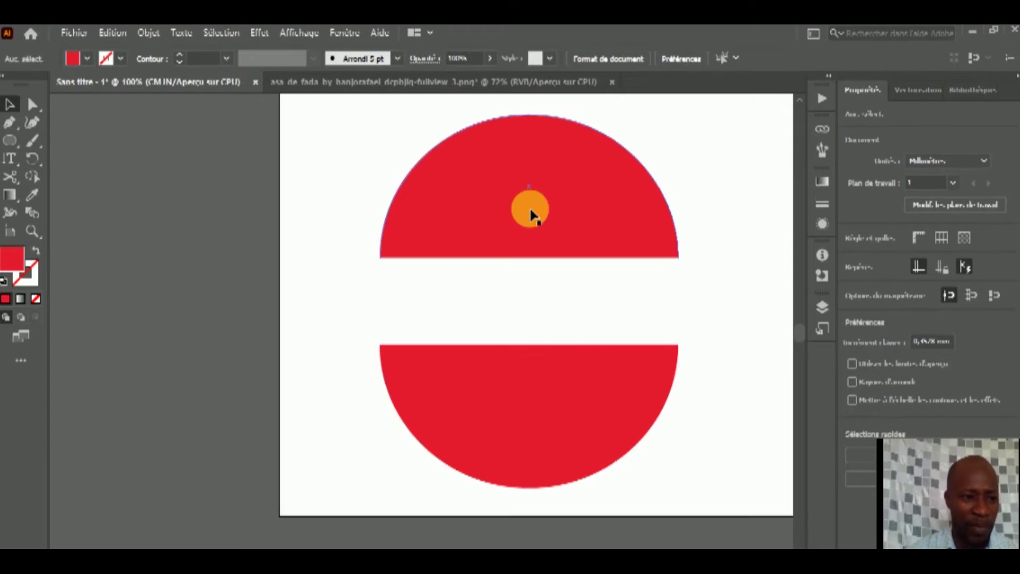
{"action": "left_click", "coordinate": [498, 208]}
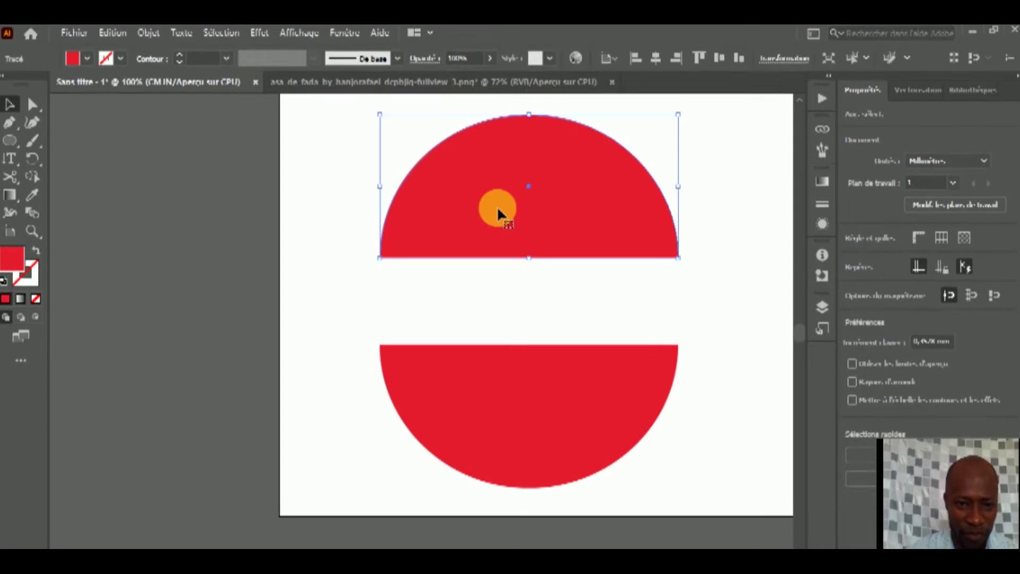
{"action": "left_click", "coordinate": [11, 198]}
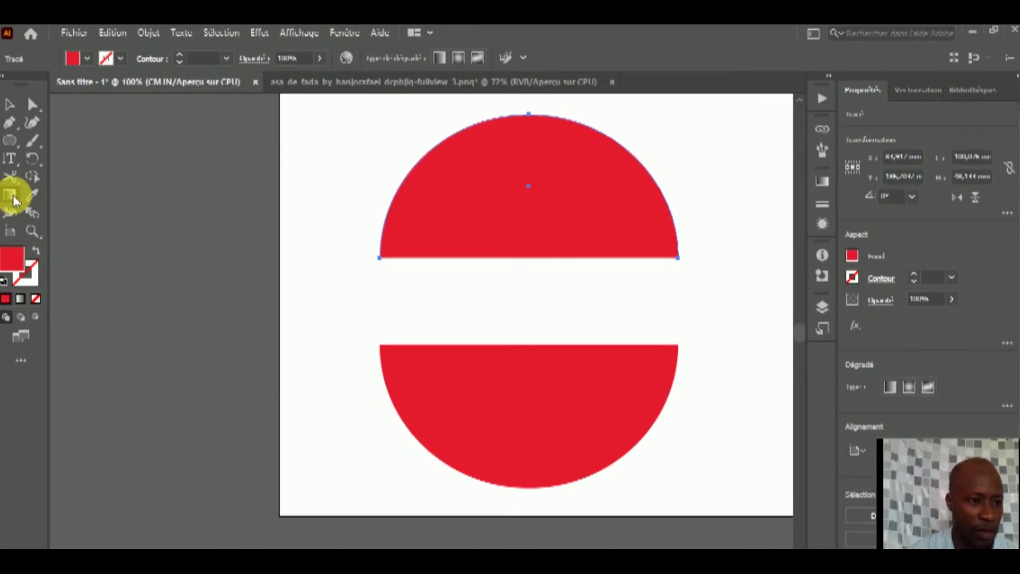
{"action": "left_click", "coordinate": [21, 302]}
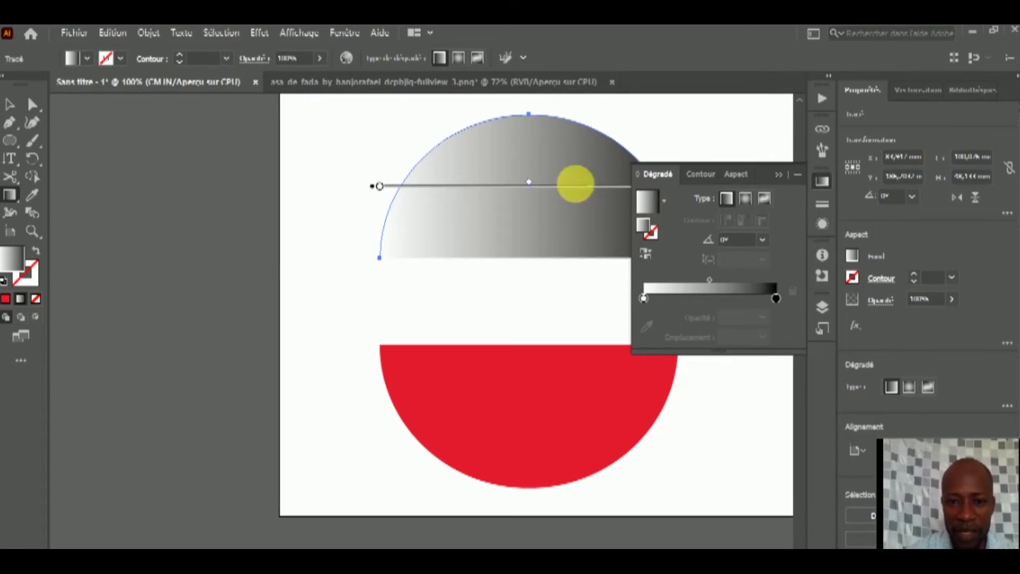
Reselect the whole gradient-filled top half-circle
{"action": "left_click", "coordinate": [10, 106]}
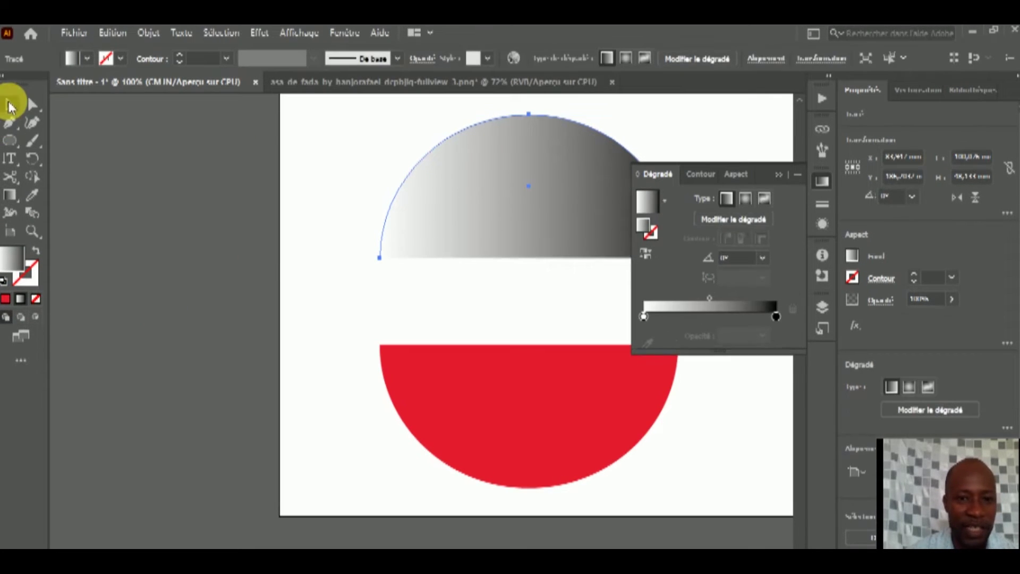
{"action": "left_click", "coordinate": [346, 150]}
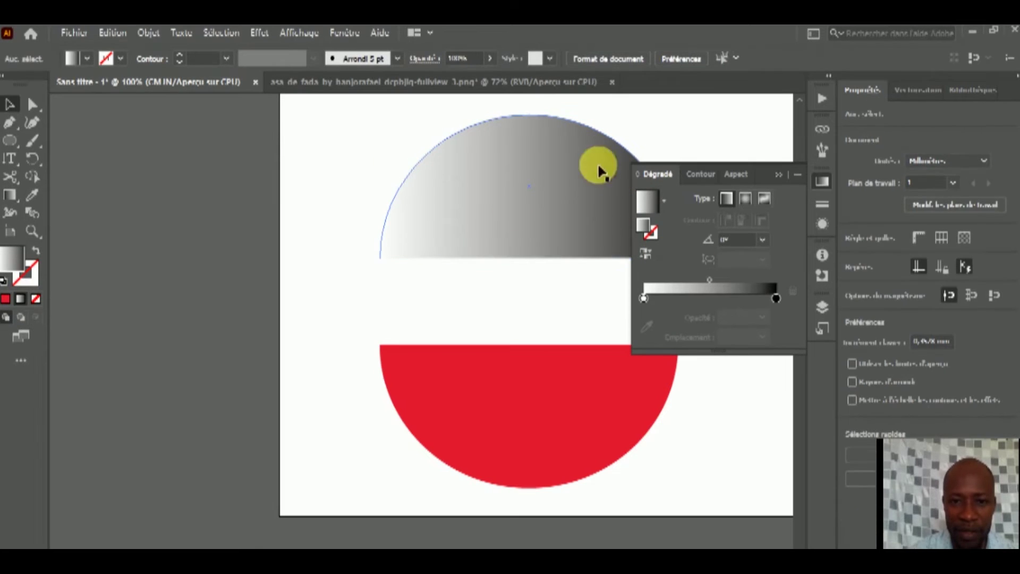
{"action": "left_click", "coordinate": [435, 230]}
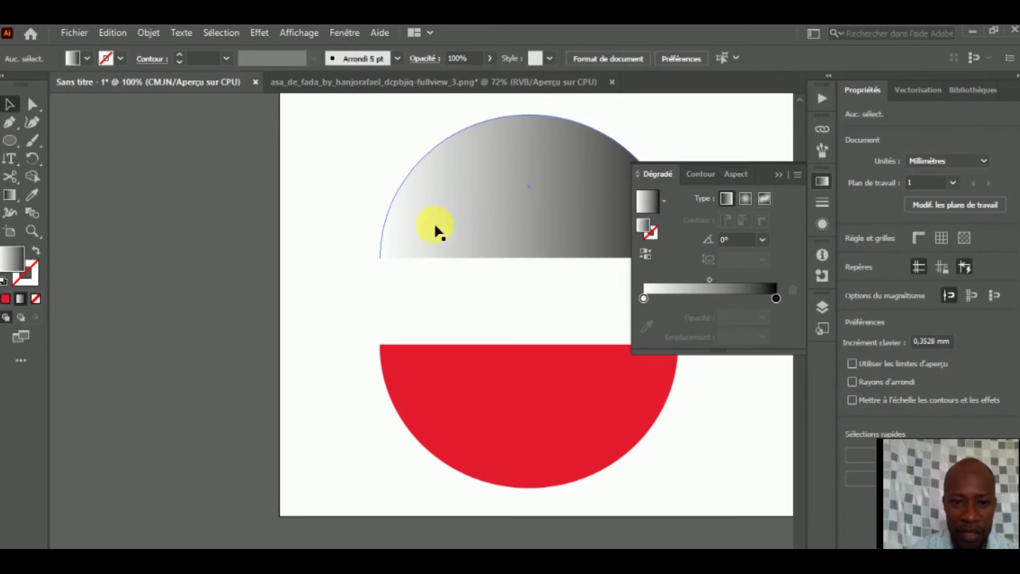
{"action": "left_click", "coordinate": [480, 199]}
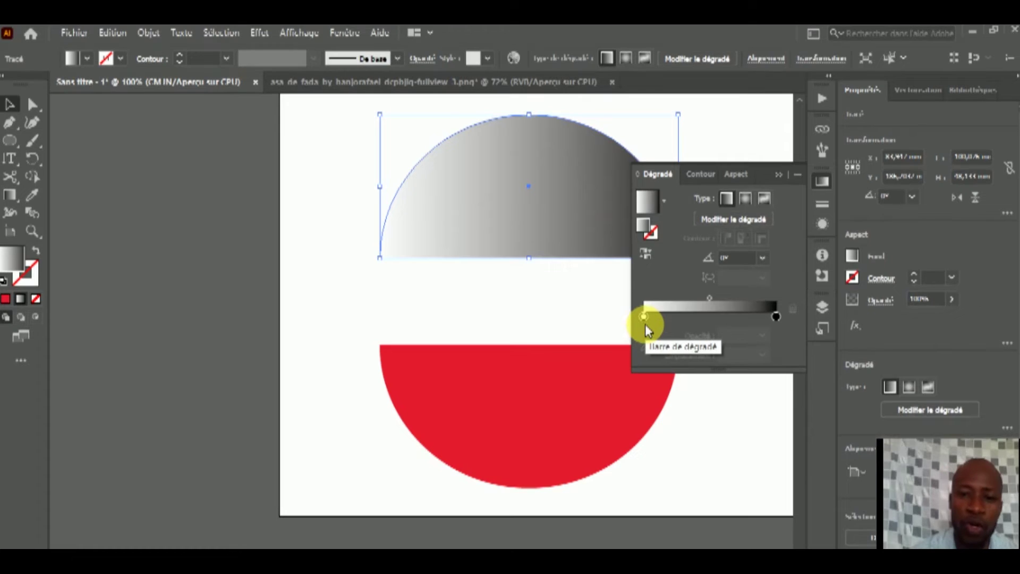
Change the gradient's black end stop to yellow using RGB colour mode
{"action": "left_click", "coordinate": [776, 317]}
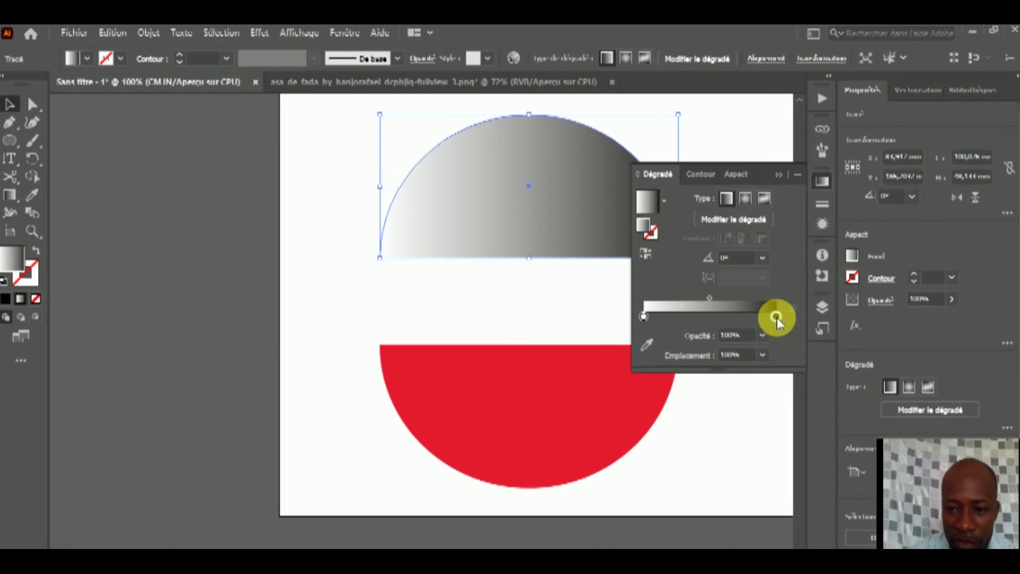
{"action": "double_click", "coordinate": [776, 317]}
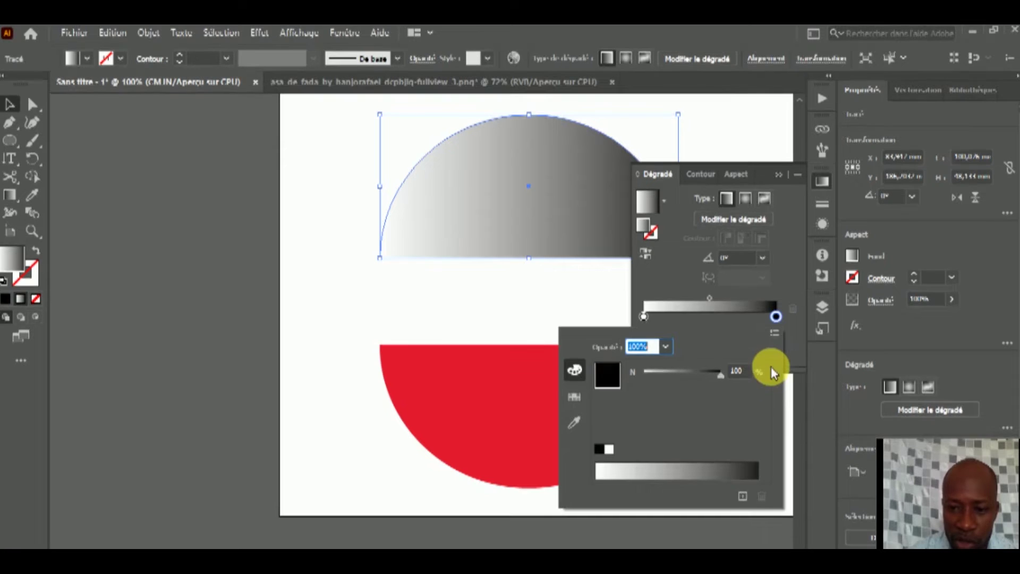
{"action": "left_click", "coordinate": [773, 334]}
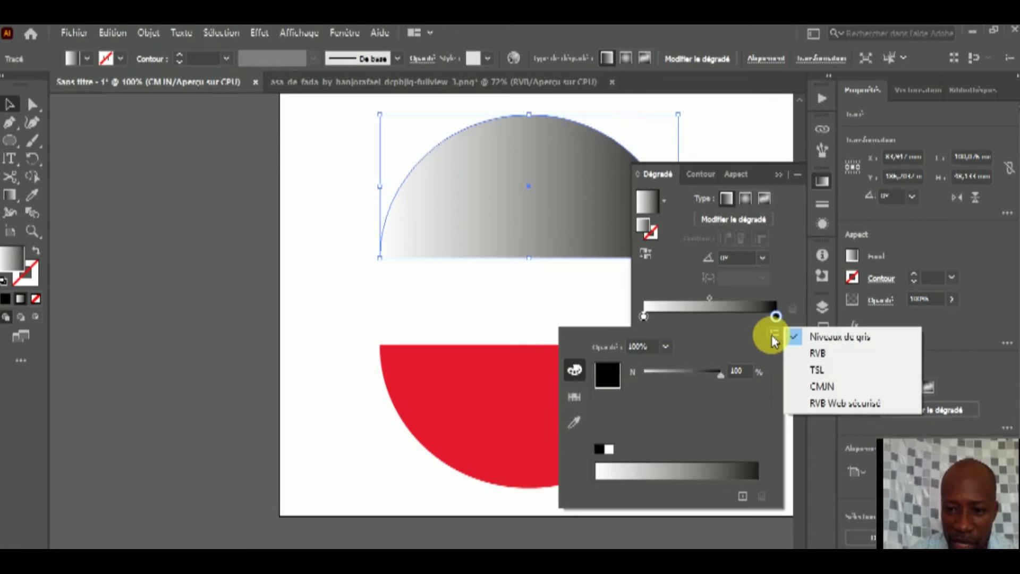
{"action": "left_click", "coordinate": [800, 354]}
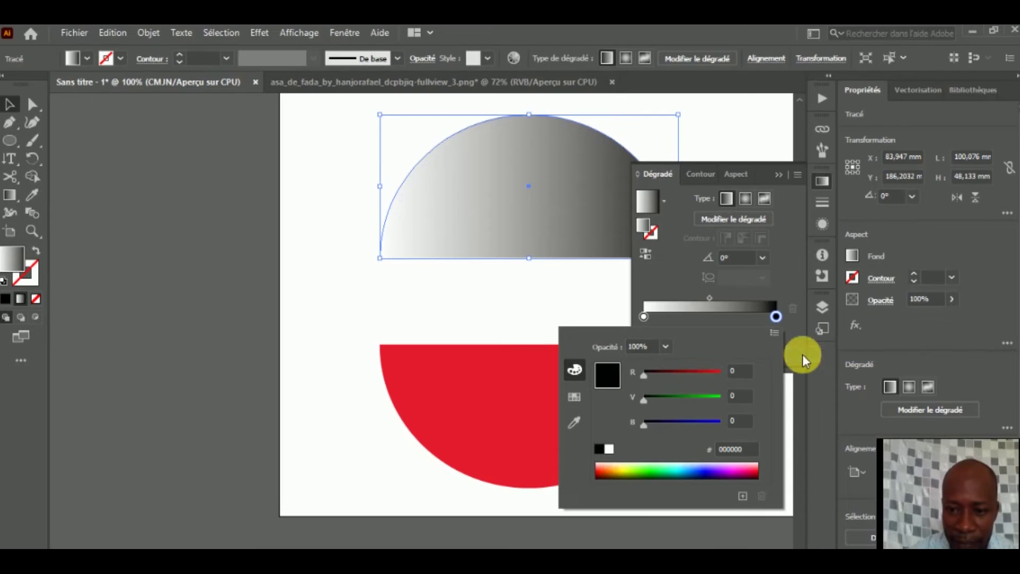
{"action": "left_click", "coordinate": [627, 472]}
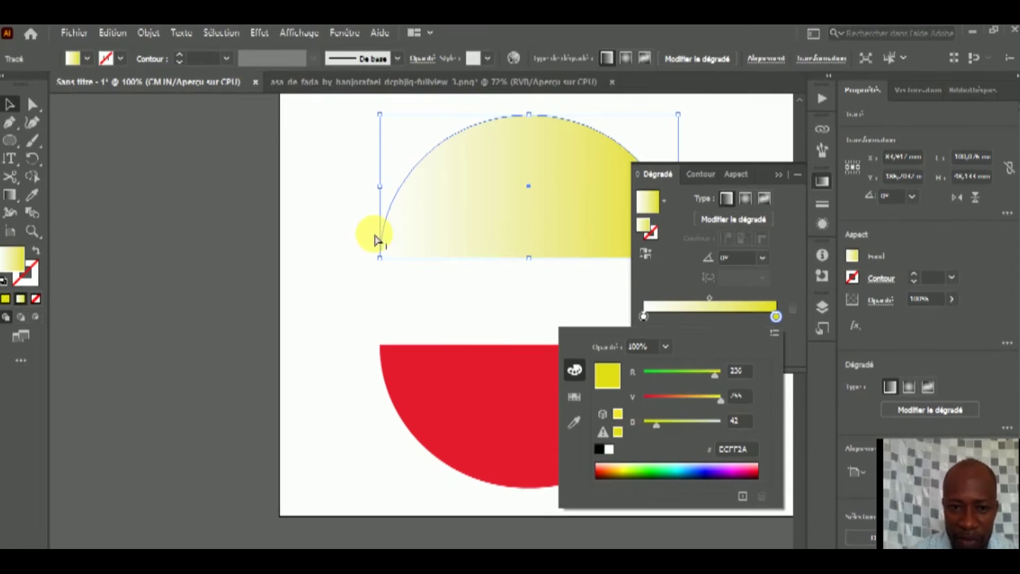
{"action": "left_click", "coordinate": [345, 239]}
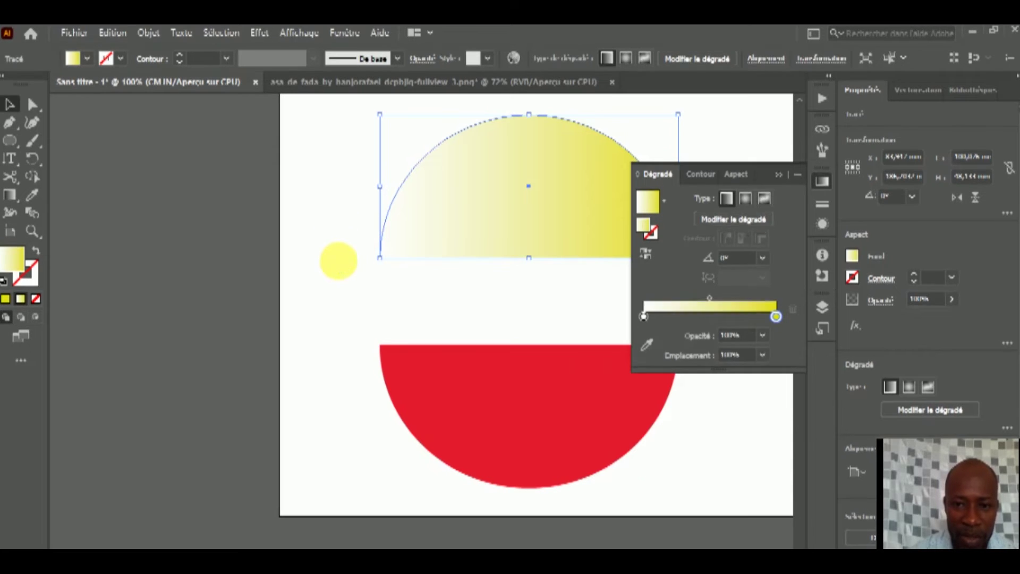
Deselect everything, then select the yellow gradient and red semicircles in turn
{"action": "left_click", "coordinate": [786, 140]}
{"action": "left_click", "coordinate": [778, 173]}
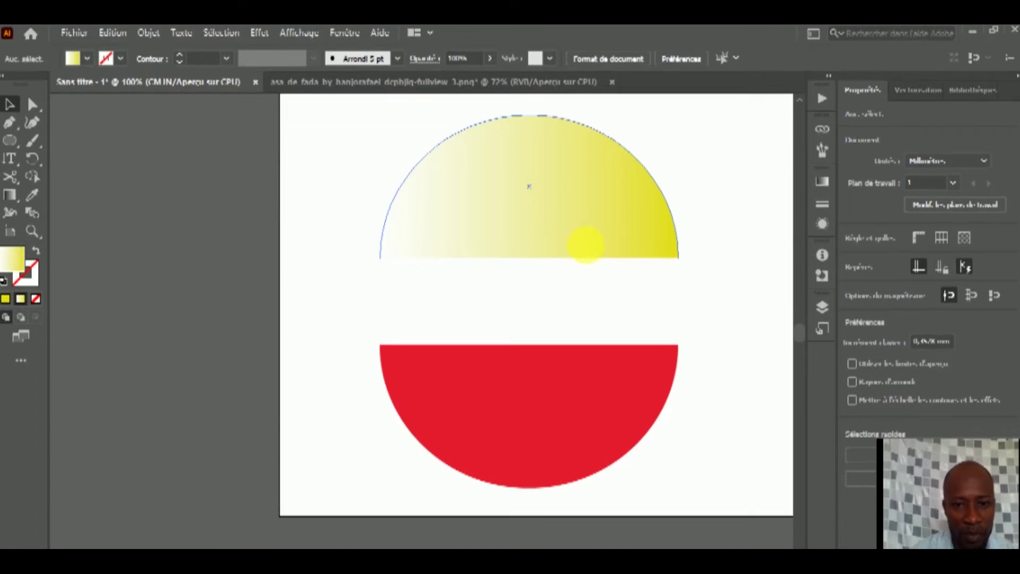
{"action": "left_click", "coordinate": [585, 242]}
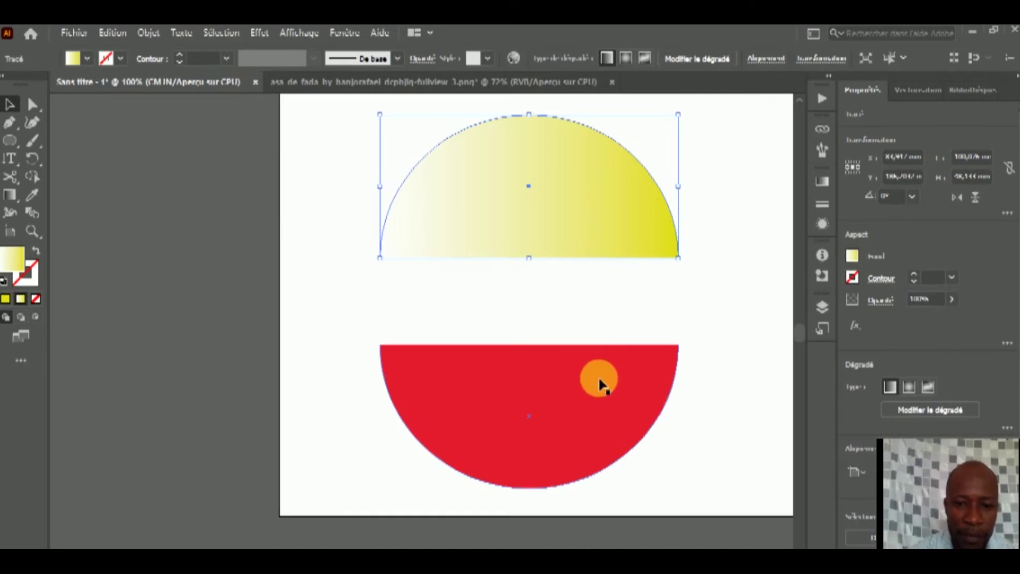
{"action": "left_click", "coordinate": [573, 367]}
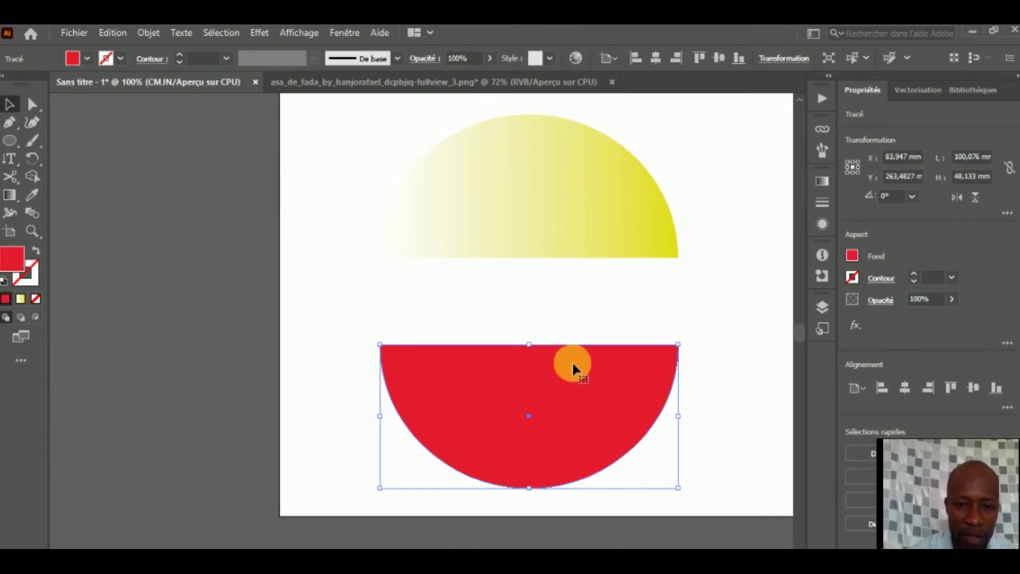
Check the gradient in the Gradient panel, then drag the red half-circle about 21 mm left
{"action": "left_click", "coordinate": [569, 236]}
{"action": "left_click", "coordinate": [591, 396]}
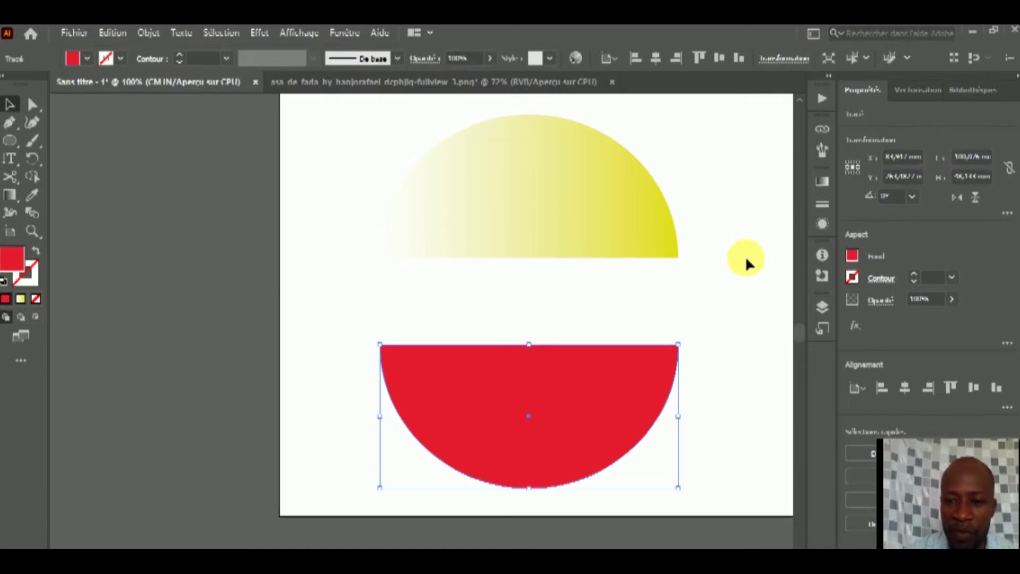
{"action": "left_click", "coordinate": [823, 181]}
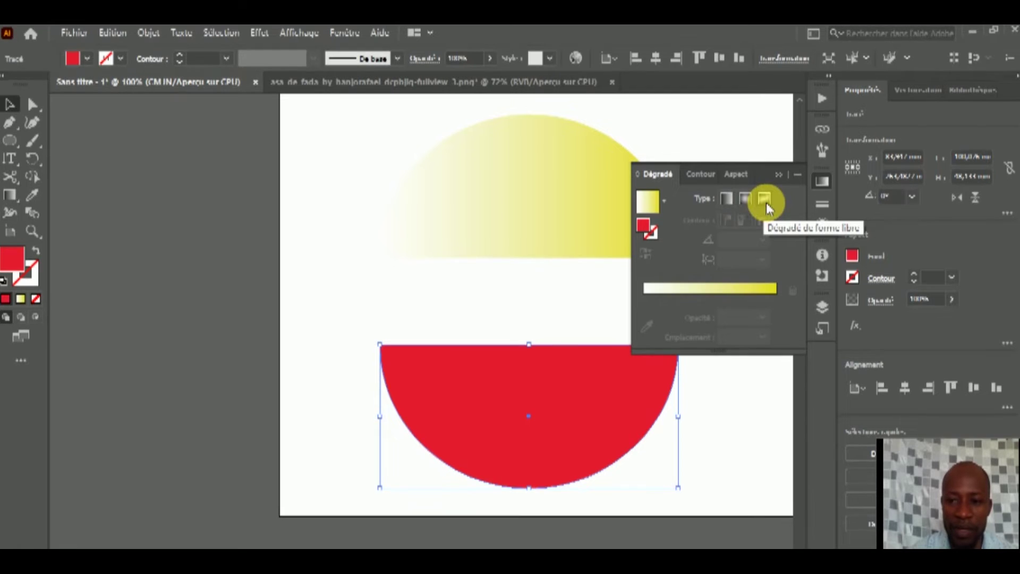
{"action": "left_click", "coordinate": [567, 196]}
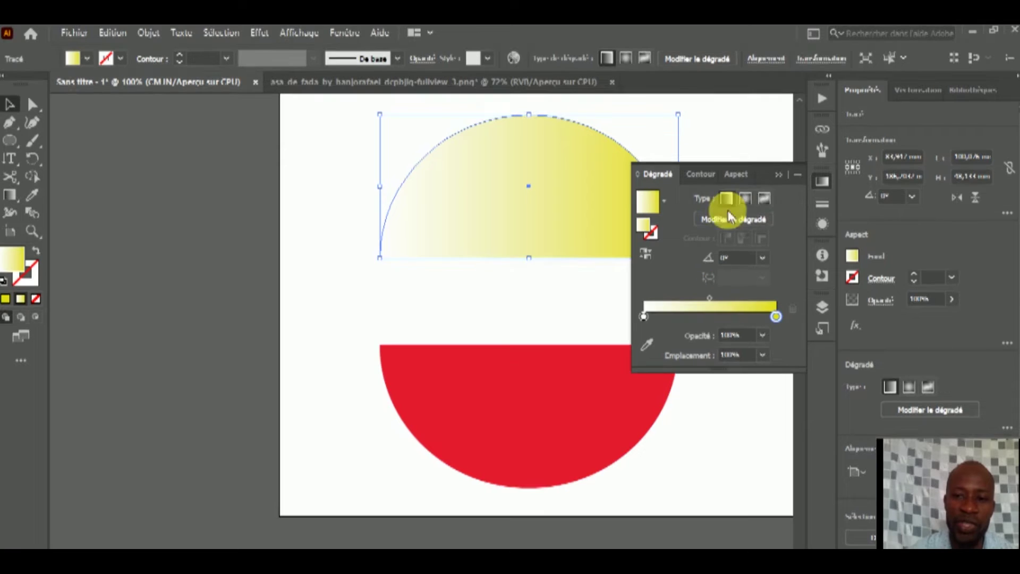
{"action": "left_click", "coordinate": [509, 379]}
{"action": "left_click_drag", "start_coordinate": [536, 386], "coordinate": [457, 383]}
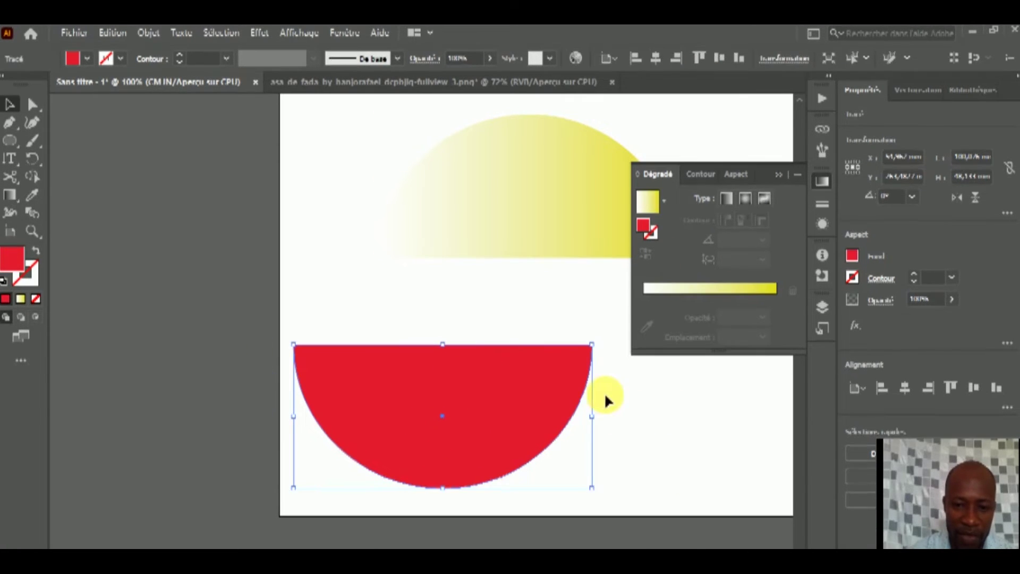
Draw a red circle at the lower right beside the half-circle and nudge it into place
{"action": "left_click", "coordinate": [393, 291]}
{"action": "left_click", "coordinate": [10, 140]}
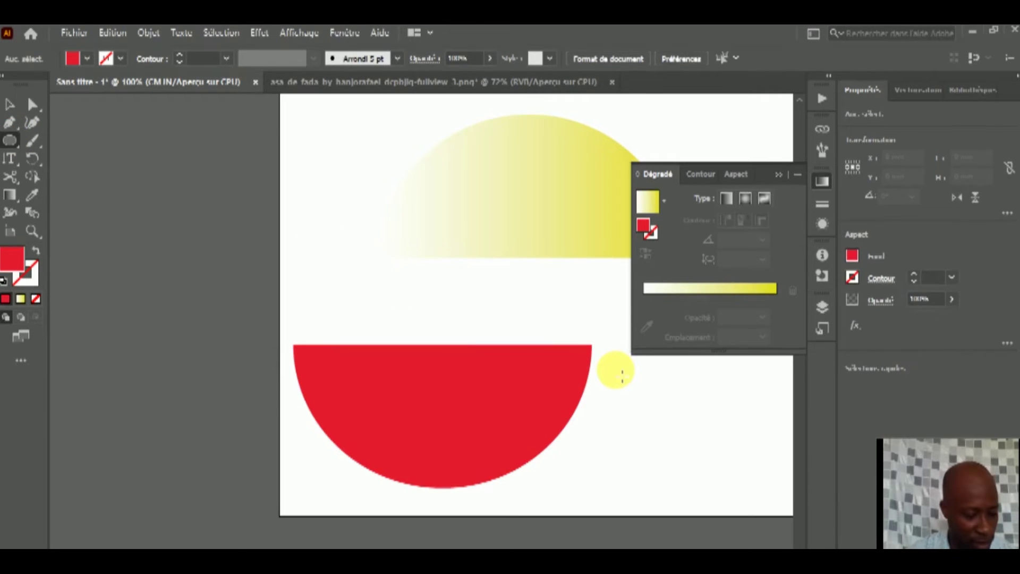
{"action": "left_click_drag", "start_coordinate": [616, 370], "coordinate": [755, 509]}
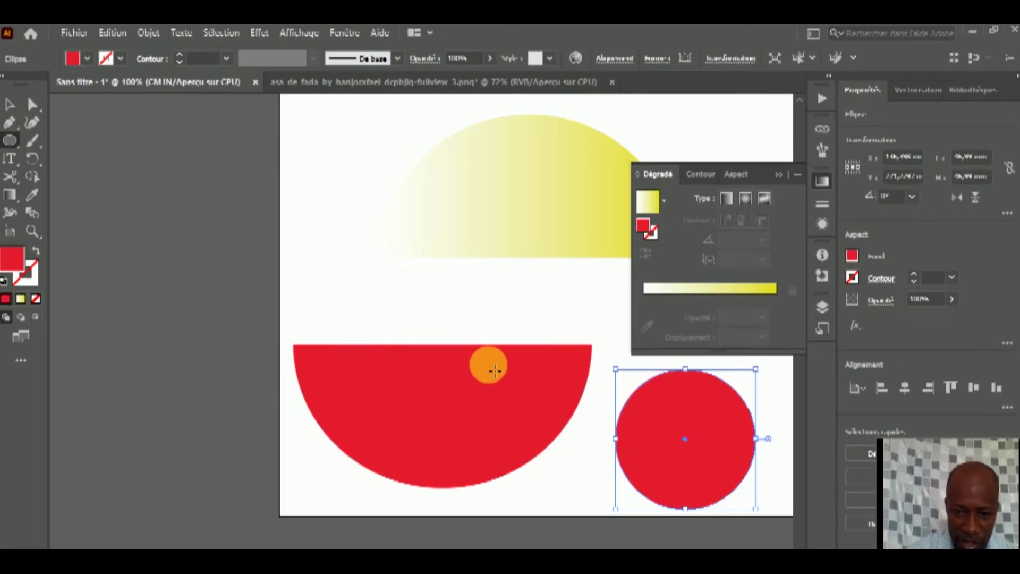
{"action": "left_click", "coordinate": [9, 104]}
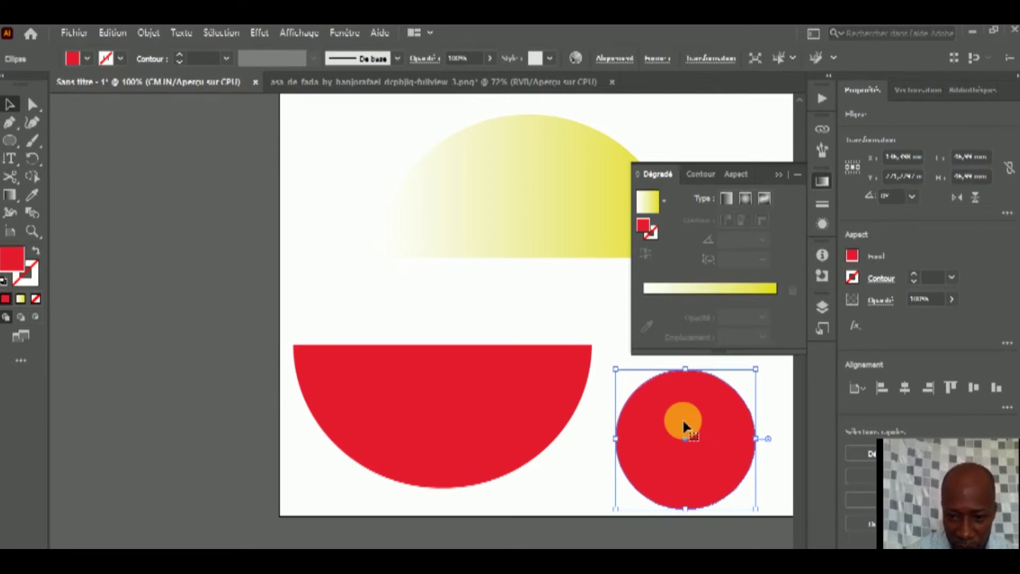
{"action": "left_click_drag", "start_coordinate": [685, 425], "coordinate": [689, 420]}
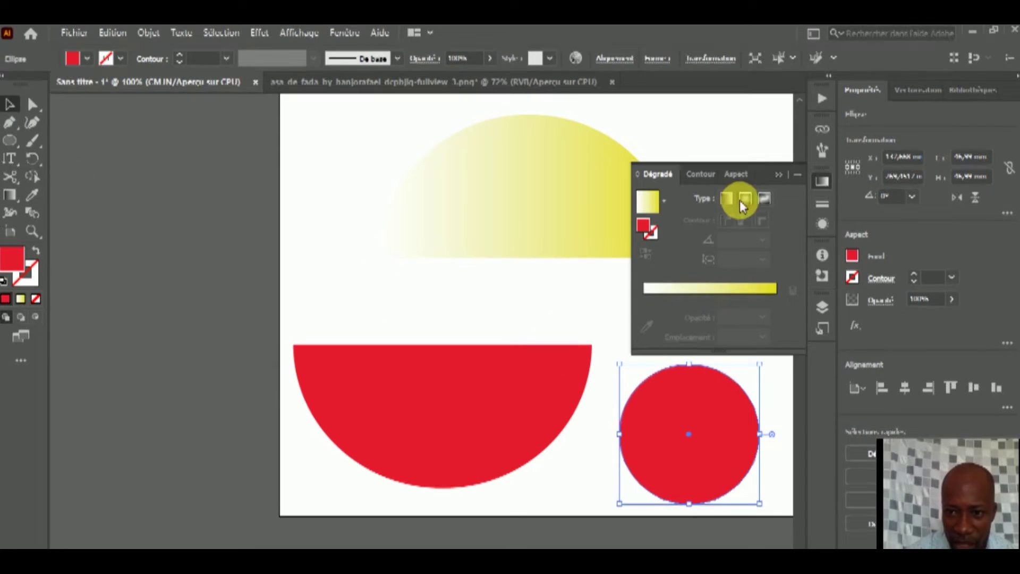
{"action": "left_click", "coordinate": [695, 378]}
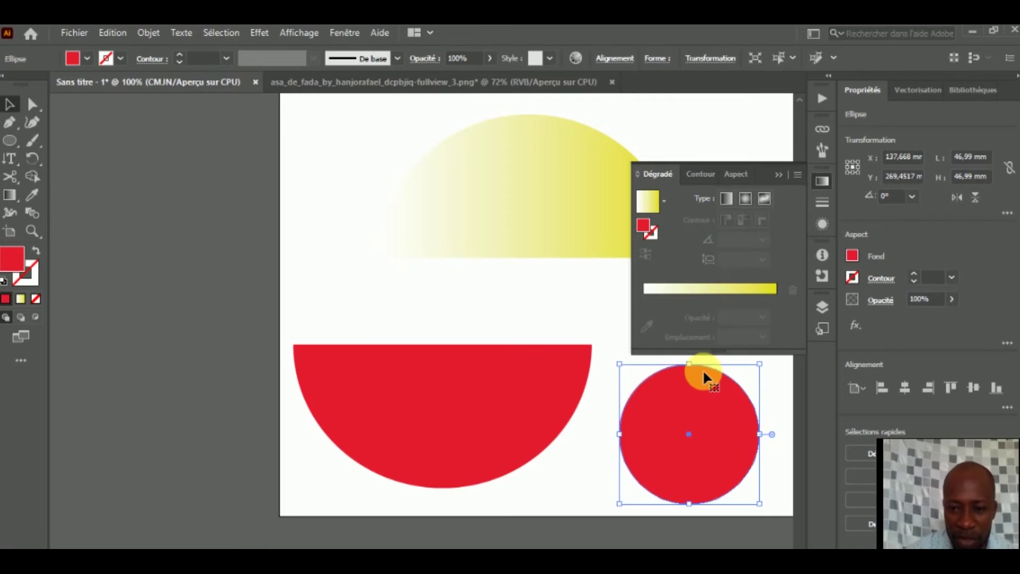
{"action": "double_click", "coordinate": [677, 382]}
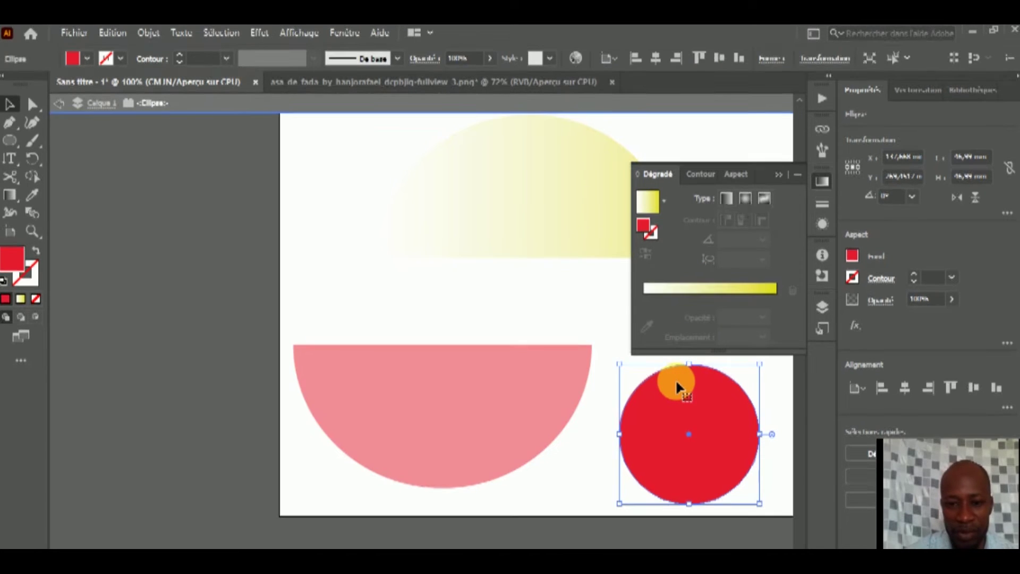
{"action": "left_click", "coordinate": [57, 102]}
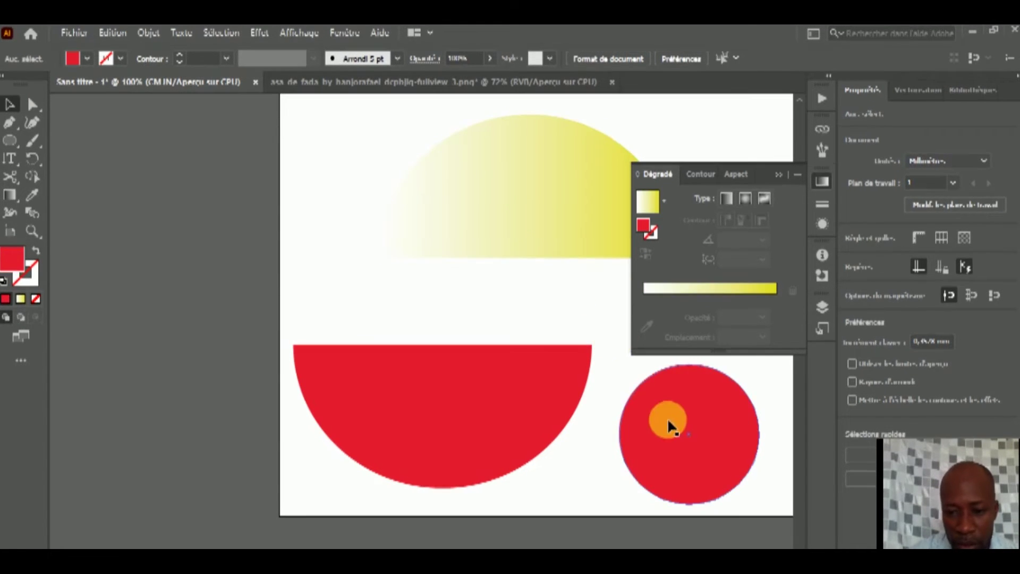
Give the lower-right circle a radial gradient fill
{"action": "left_click", "coordinate": [706, 415]}
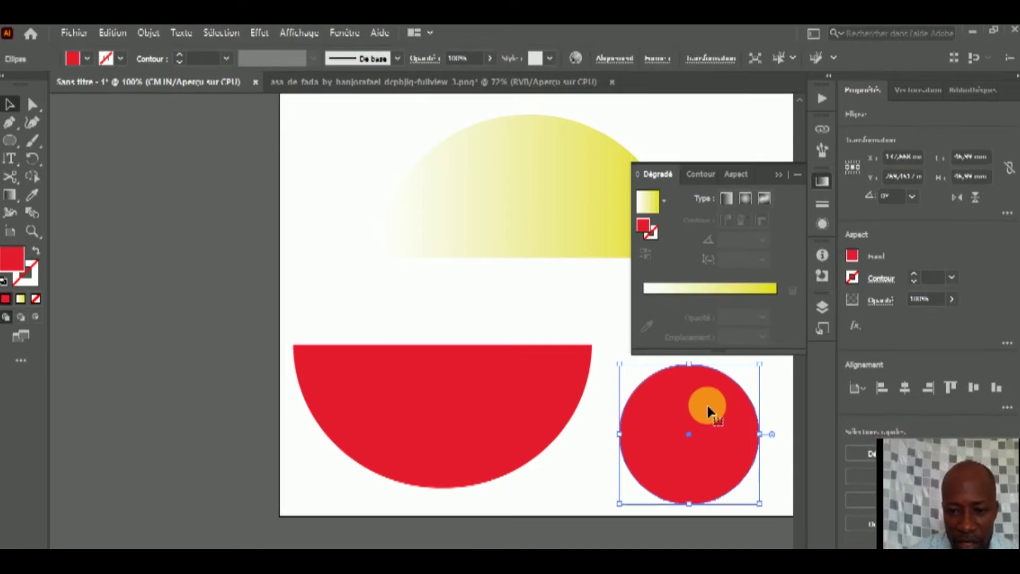
{"action": "left_click", "coordinate": [746, 197]}
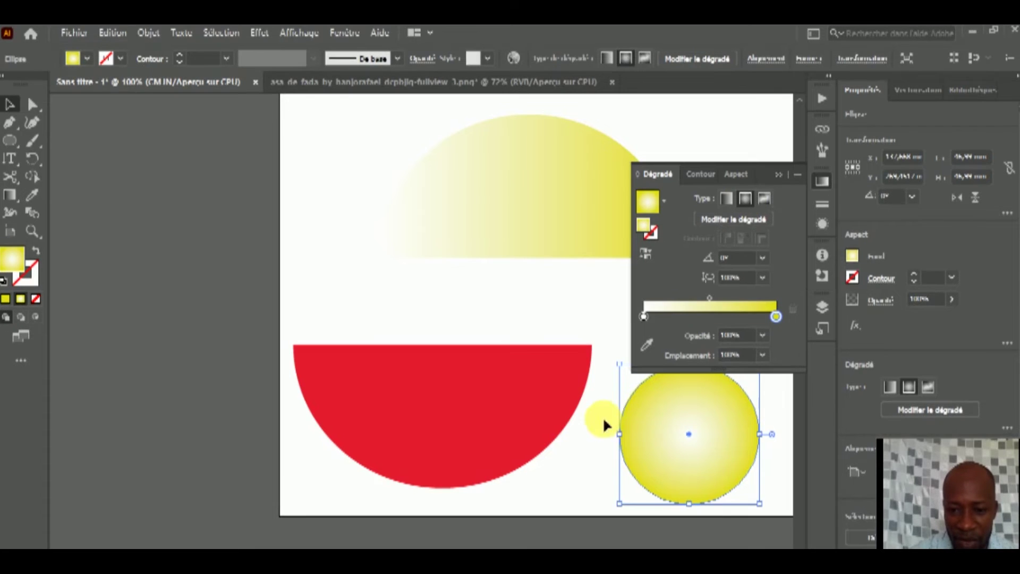
{"action": "left_click", "coordinate": [593, 451]}
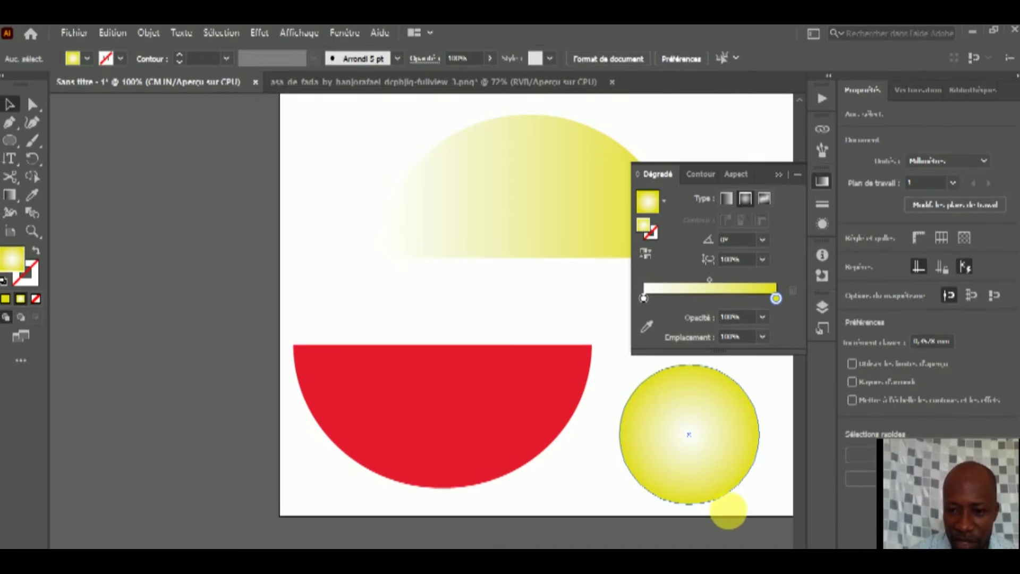
{"action": "left_click", "coordinate": [717, 445]}
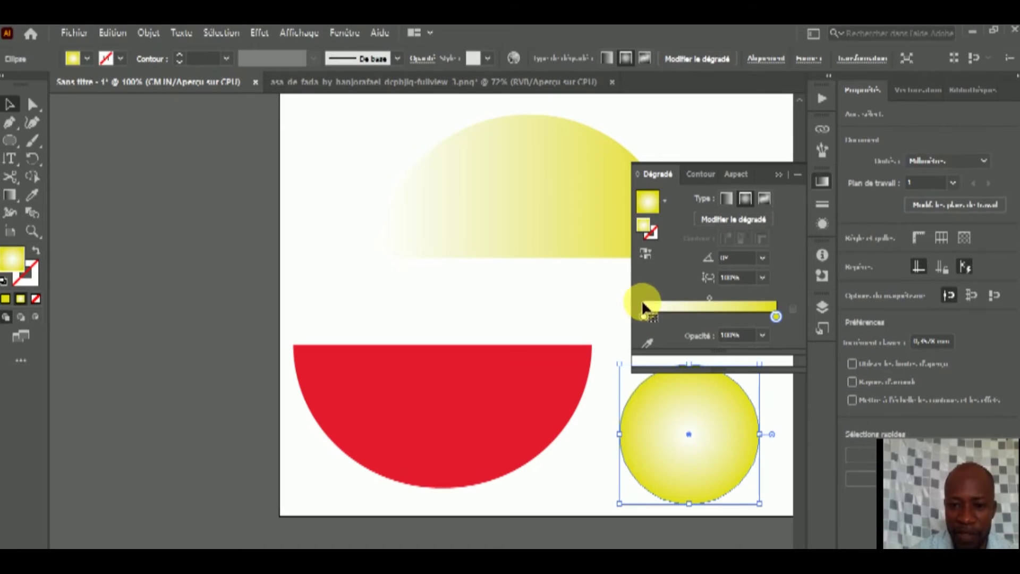
Set the gradient's starting stop to a light yellow in RGB mode
{"action": "left_click", "coordinate": [644, 317]}
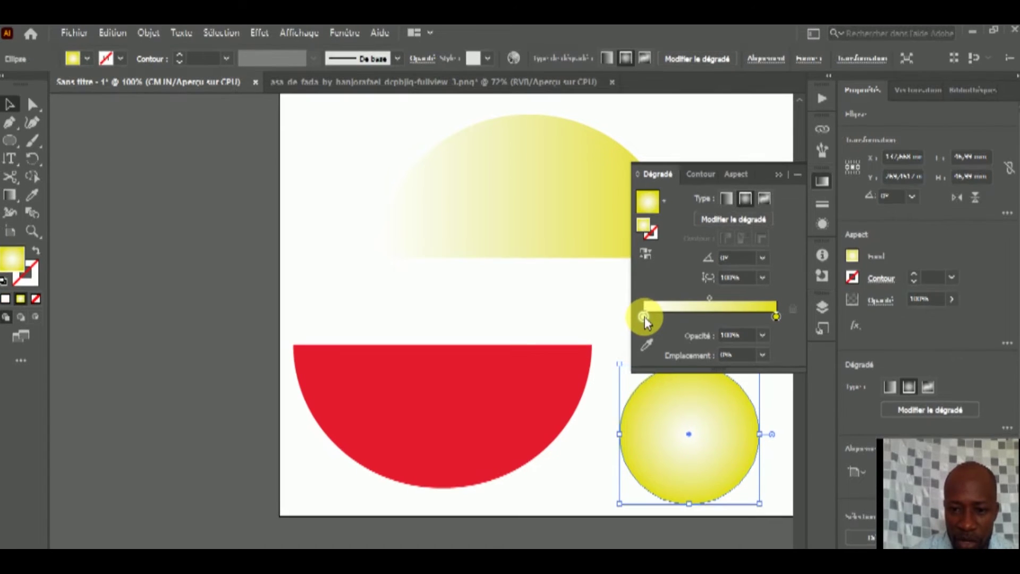
{"action": "double_click", "coordinate": [644, 317]}
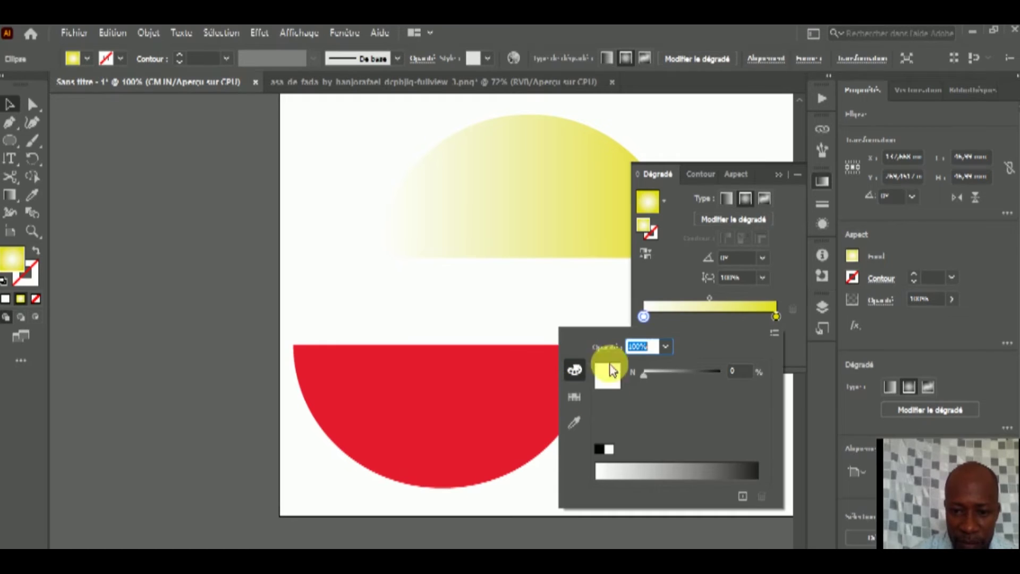
{"action": "left_click", "coordinate": [775, 334]}
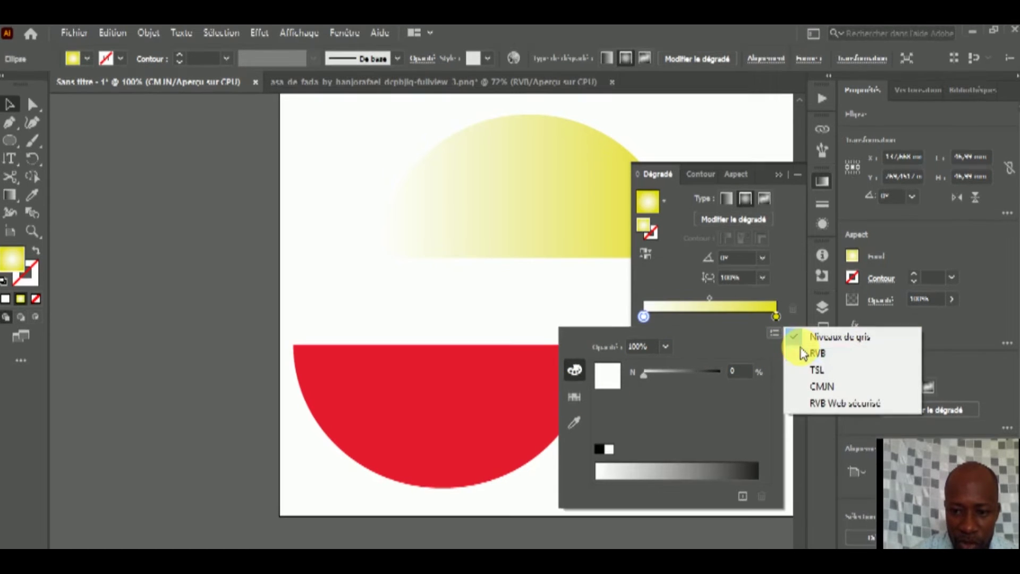
{"action": "left_click", "coordinate": [802, 352]}
{"action": "left_click", "coordinate": [631, 476]}
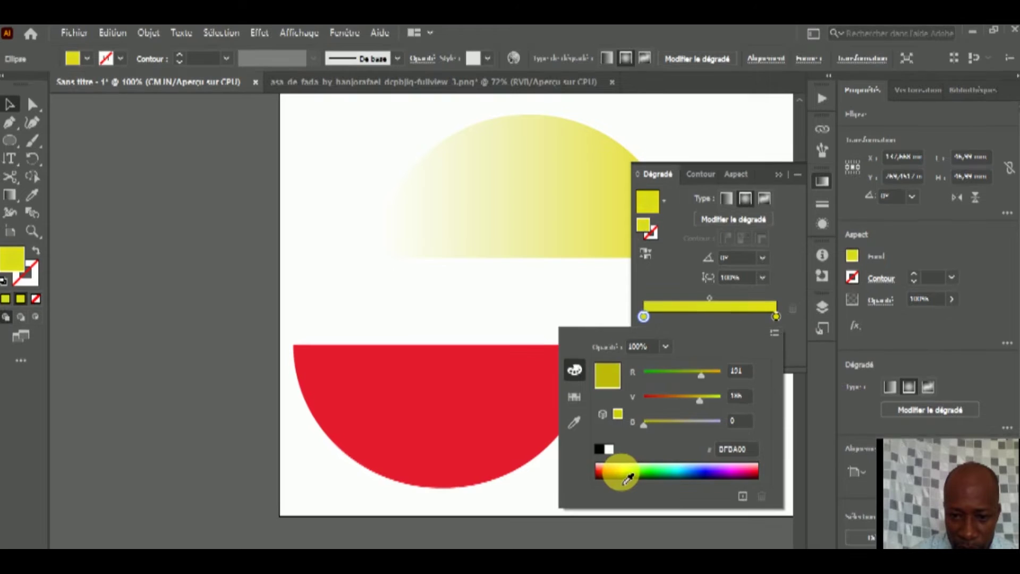
{"action": "left_click", "coordinate": [633, 474]}
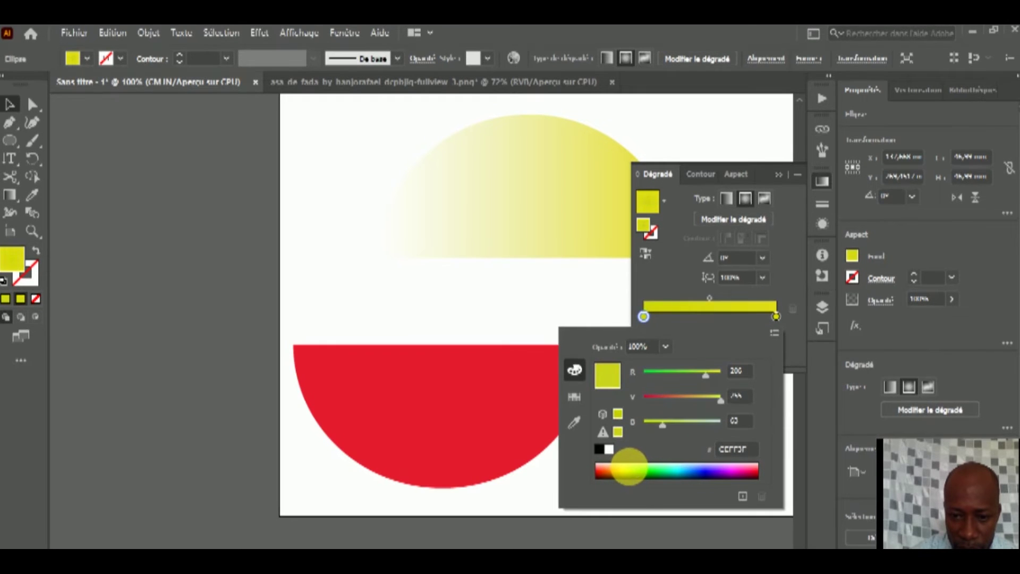
{"action": "left_click", "coordinate": [632, 475]}
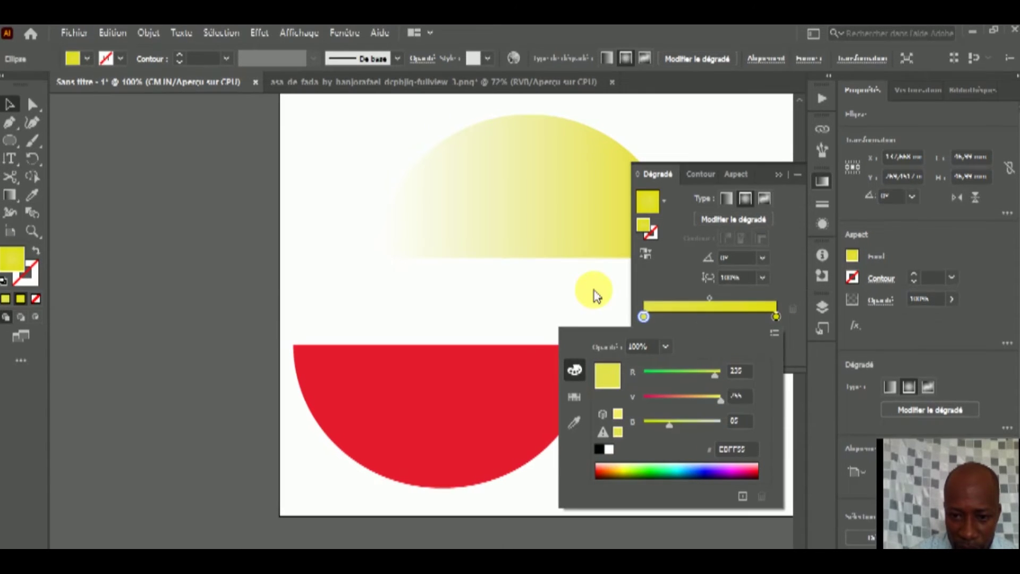
{"action": "left_click", "coordinate": [751, 450]}
{"action": "key", "text": "Return"}
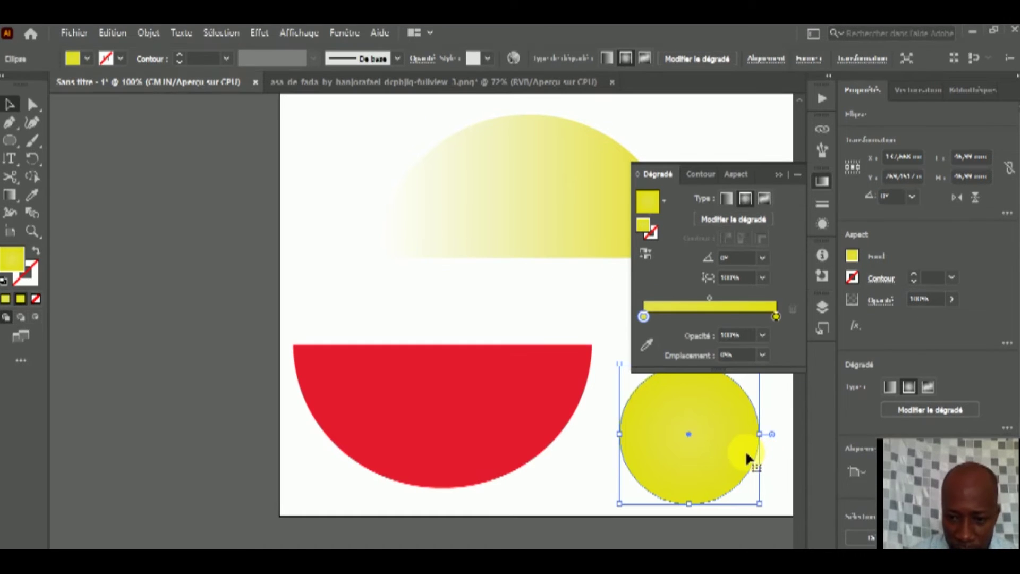
Set the gradient's end stop to white
{"action": "left_click", "coordinate": [776, 316]}
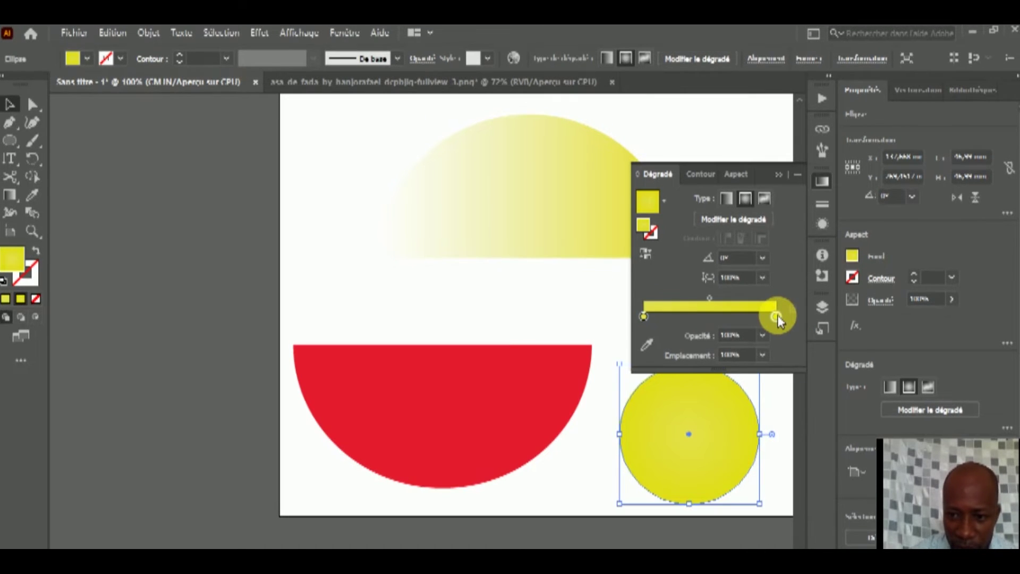
{"action": "double_click", "coordinate": [777, 316]}
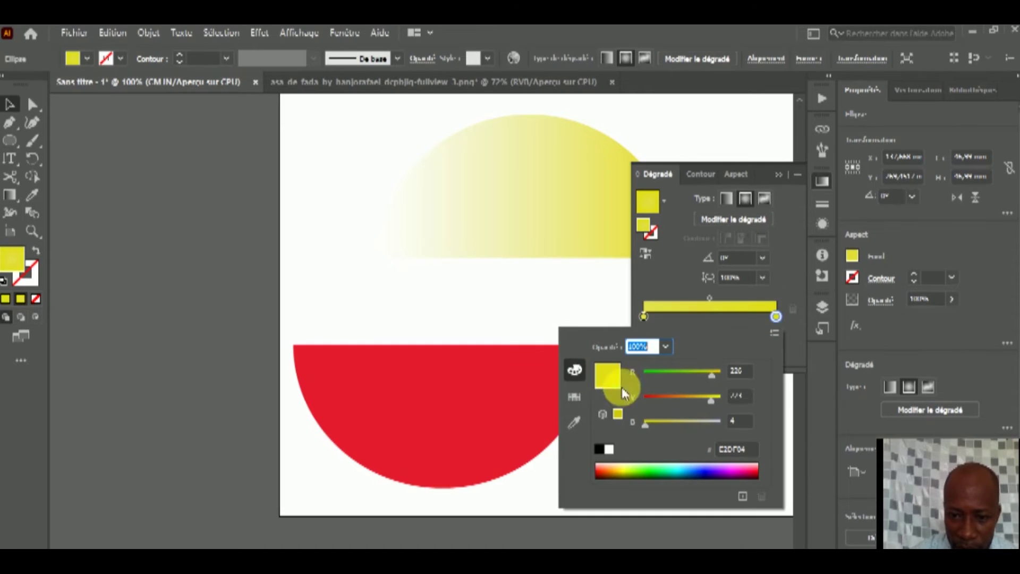
{"action": "left_click", "coordinate": [610, 450]}
{"action": "left_click", "coordinate": [588, 290]}
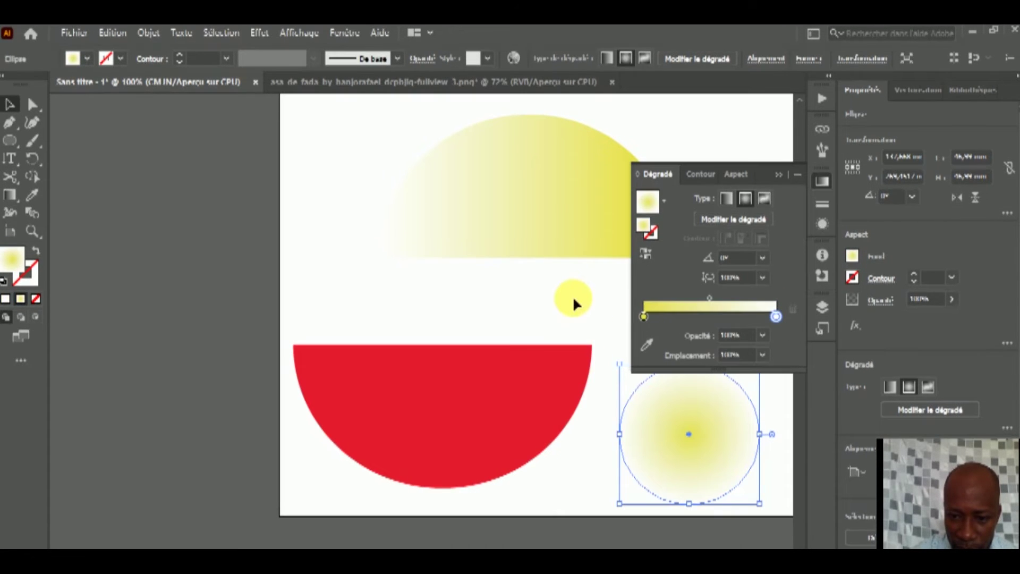
{"action": "left_click", "coordinate": [774, 441]}
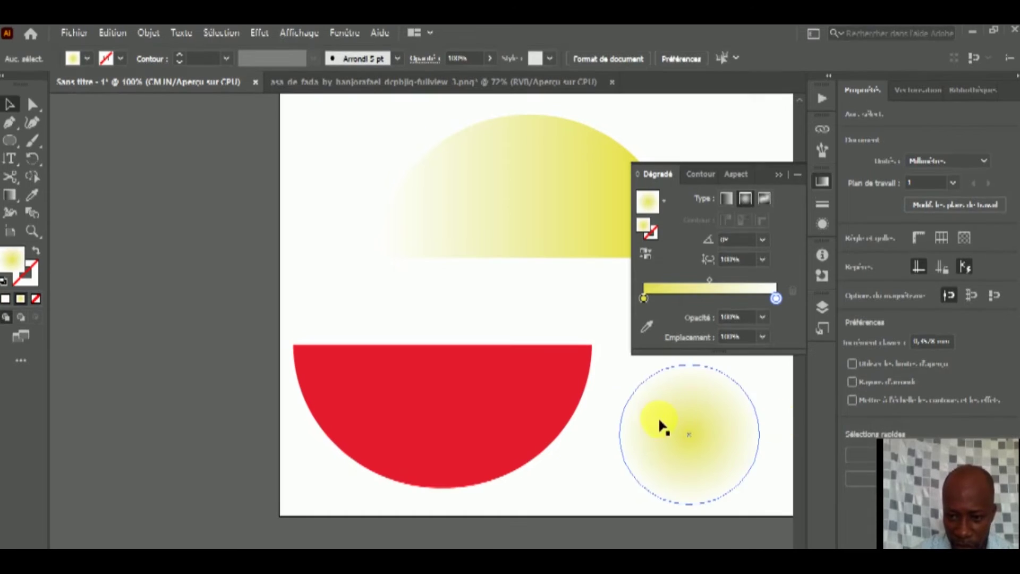
Drag the yellow radial-gradient circle up and slightly right of the red half-circle
{"action": "left_click", "coordinate": [778, 175]}
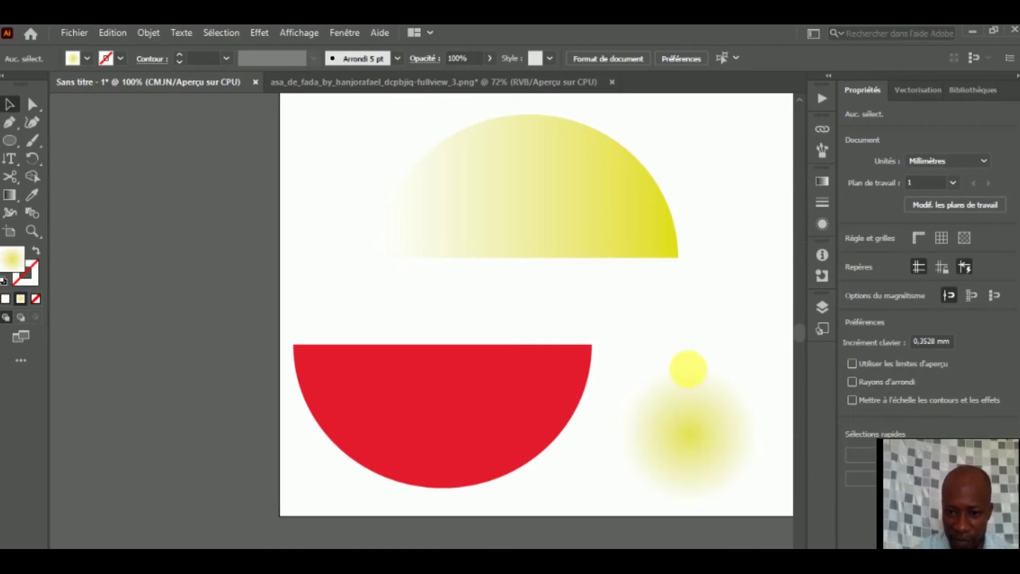
{"action": "left_click", "coordinate": [706, 461]}
{"action": "left_click_drag", "start_coordinate": [705, 449], "coordinate": [721, 365]}
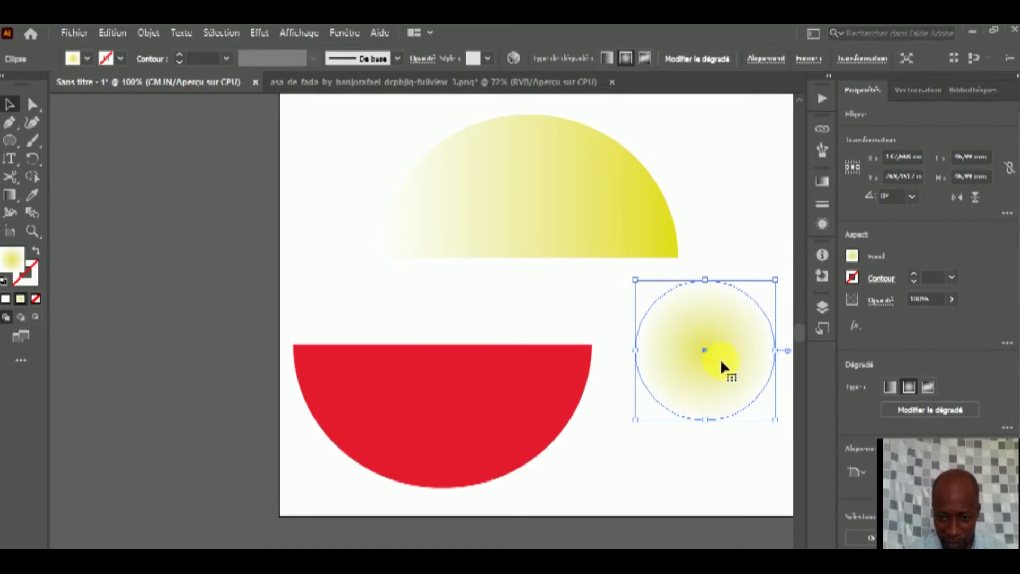
{"action": "key", "text": "ctrl+shift+a"}
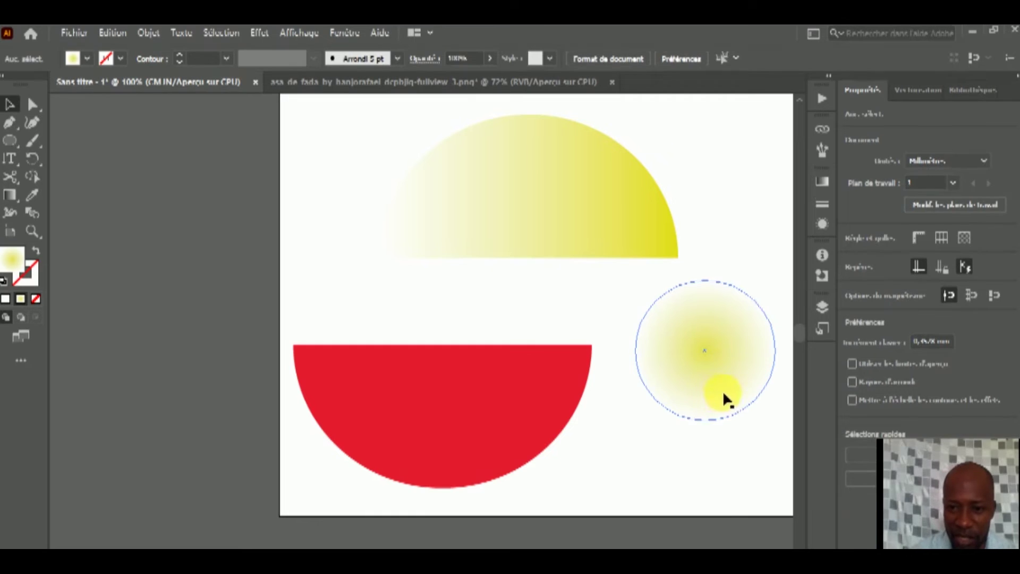
Dismiss the low-battery warning and select the red half-circle
{"action": "left_click", "coordinate": [712, 368]}
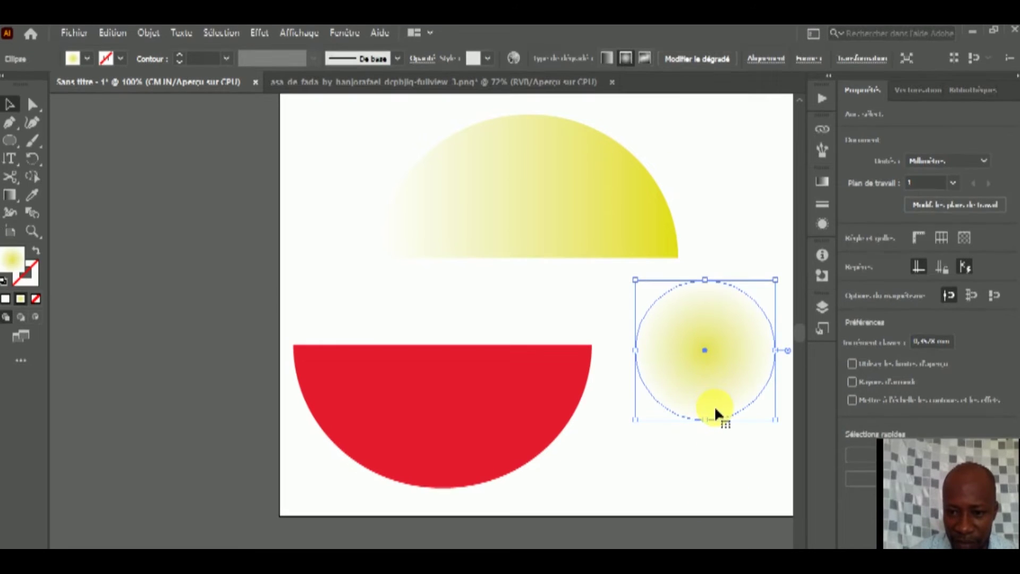
{"action": "left_click", "coordinate": [722, 236]}
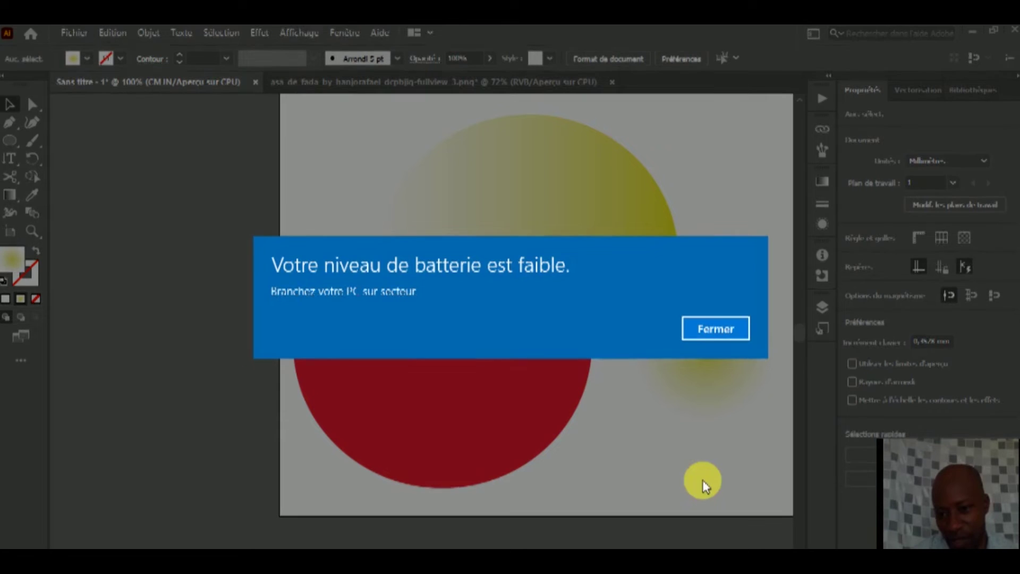
{"action": "left_click", "coordinate": [703, 330]}
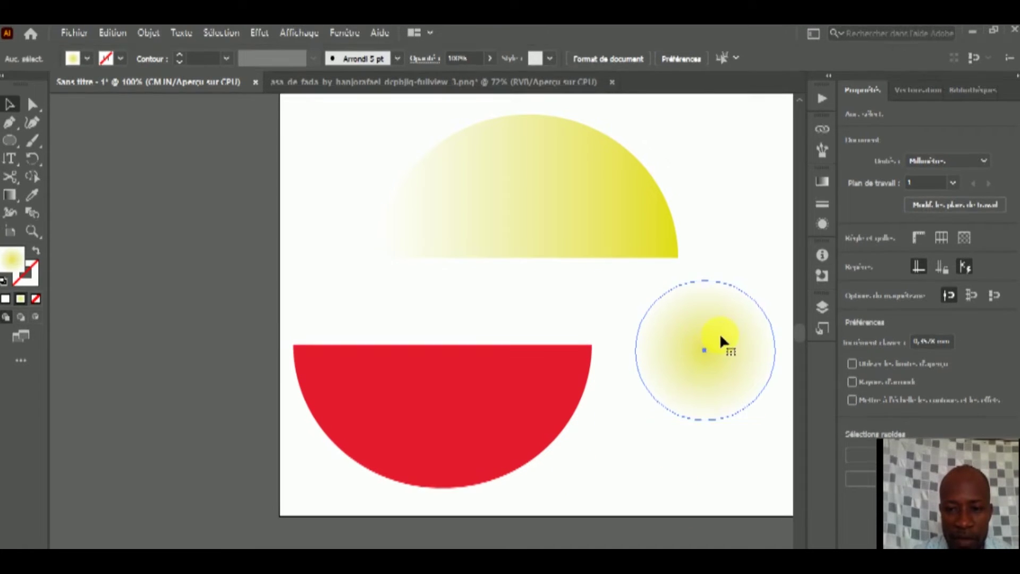
{"action": "left_click", "coordinate": [713, 345]}
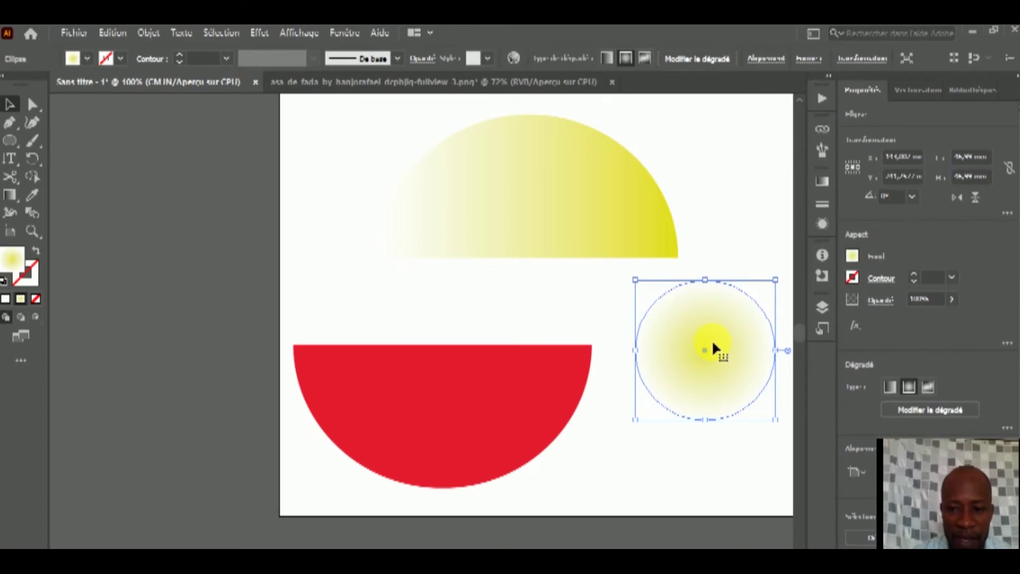
{"action": "left_click", "coordinate": [400, 404]}
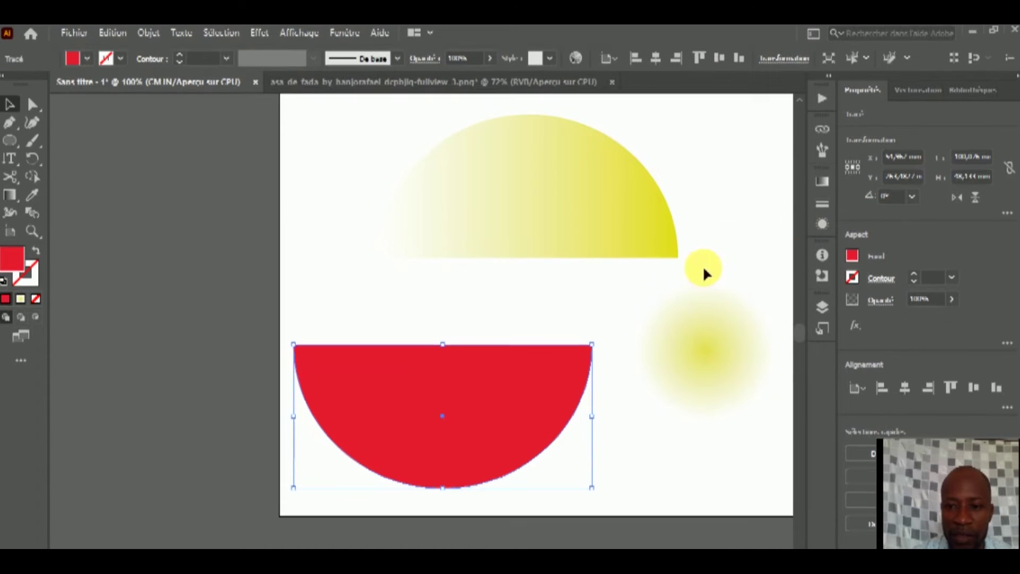
Fill the red half-circle with a freeform gradient, repositioning the yellow point and removing one colour point
{"action": "left_click", "coordinate": [827, 190]}
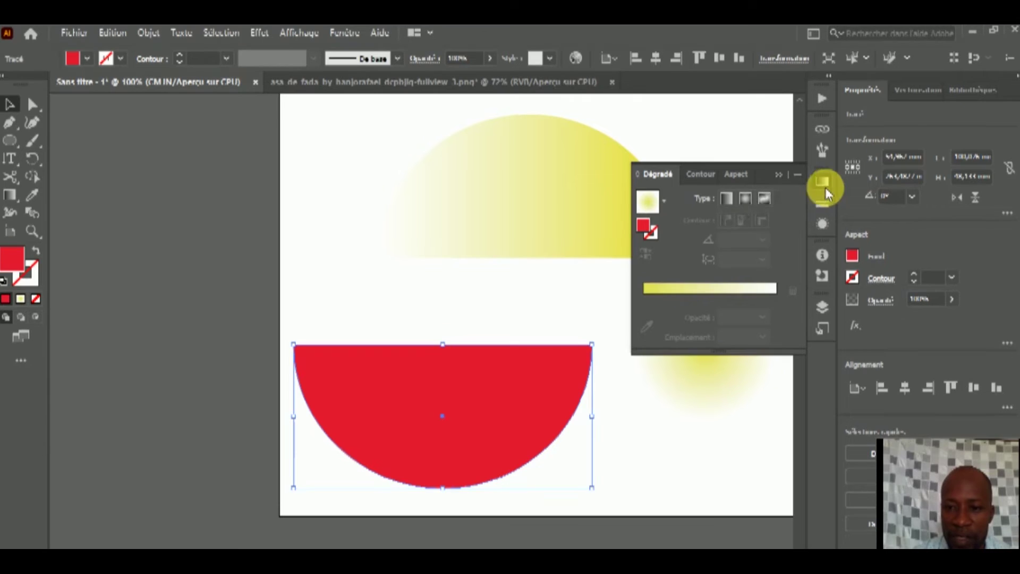
{"action": "left_click", "coordinate": [498, 387]}
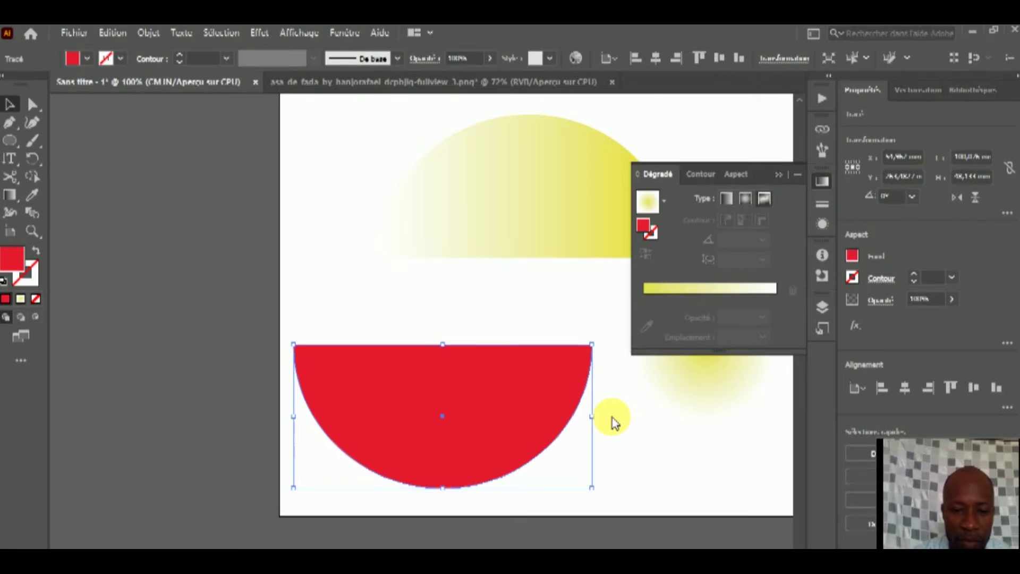
{"action": "left_click", "coordinate": [761, 201]}
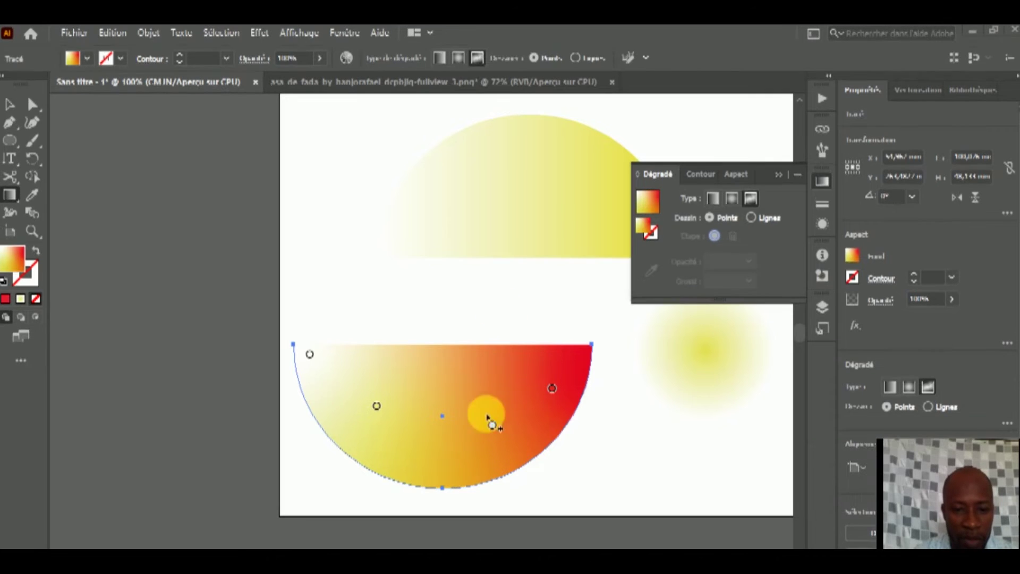
{"action": "mouse_move", "coordinate": [436, 425]}
{"action": "left_mouse_down"}
{"action": "mouse_move", "coordinate": [463, 372]}
{"action": "mouse_move", "coordinate": [437, 439]}
{"action": "left_mouse_up"}
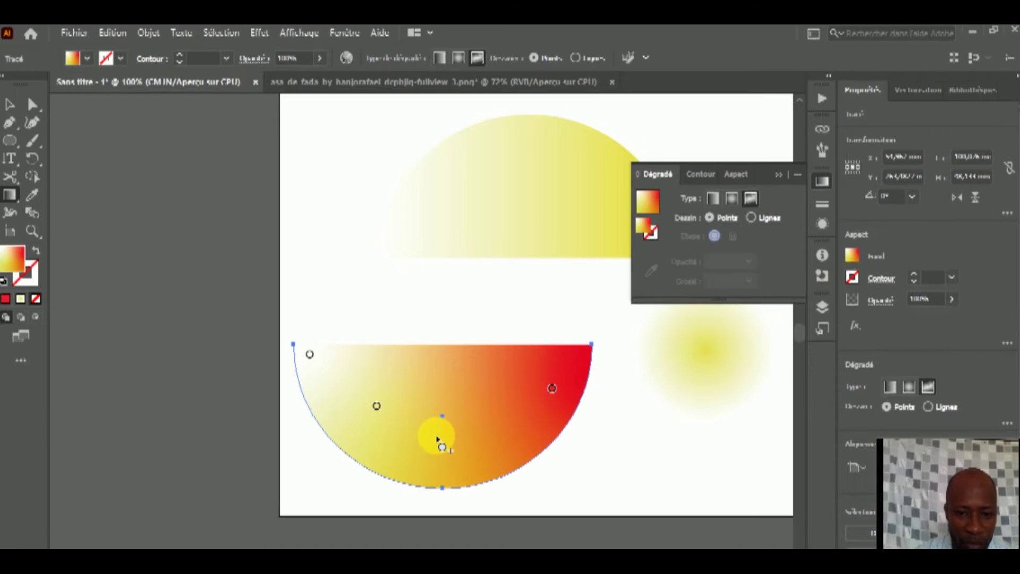
{"action": "mouse_move", "coordinate": [436, 439]}
{"action": "left_mouse_down"}
{"action": "mouse_move", "coordinate": [432, 451]}
{"action": "mouse_move", "coordinate": [421, 416]}
{"action": "mouse_move", "coordinate": [461, 422]}
{"action": "mouse_move", "coordinate": [198, 35]}
{"action": "left_mouse_up"}
{"action": "left_click_drag", "start_coordinate": [348, 354], "coordinate": [372, 316]}
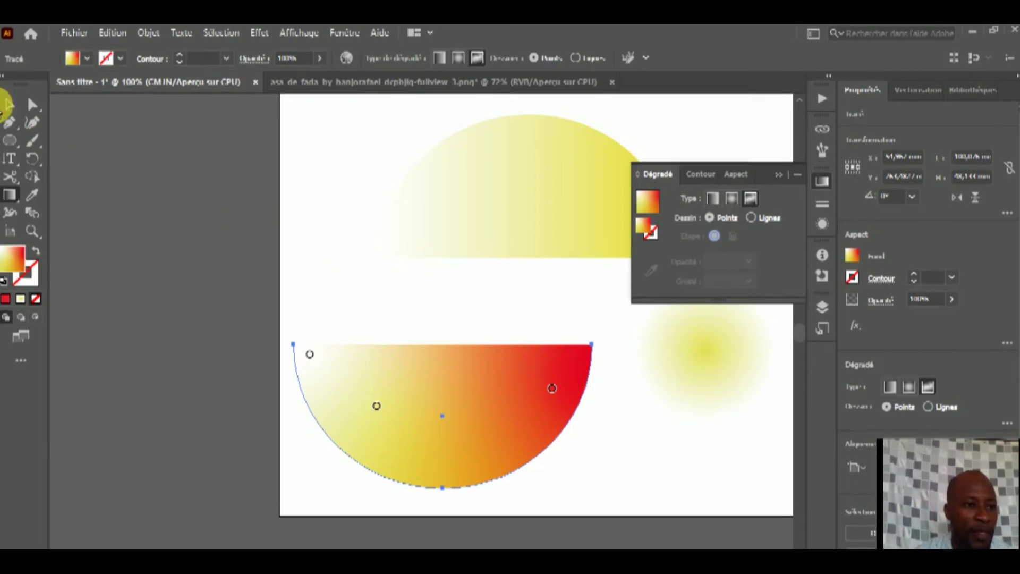
Marquee-select the three gradient shapes and delete them, then scroll the view right and up
{"action": "key", "text": "v"}
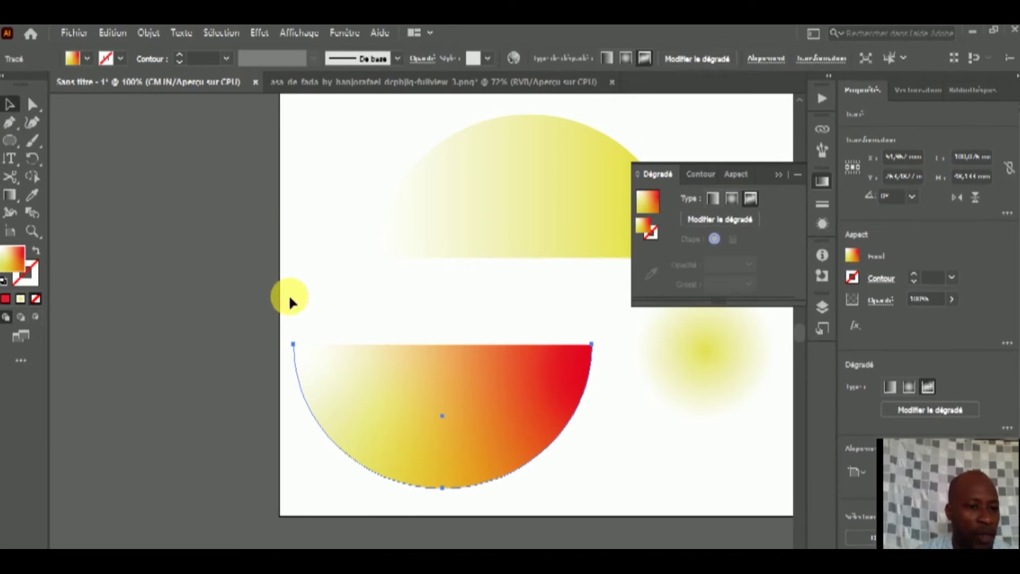
{"action": "left_click", "coordinate": [336, 218]}
{"action": "left_click_drag", "start_coordinate": [325, 175], "coordinate": [740, 421]}
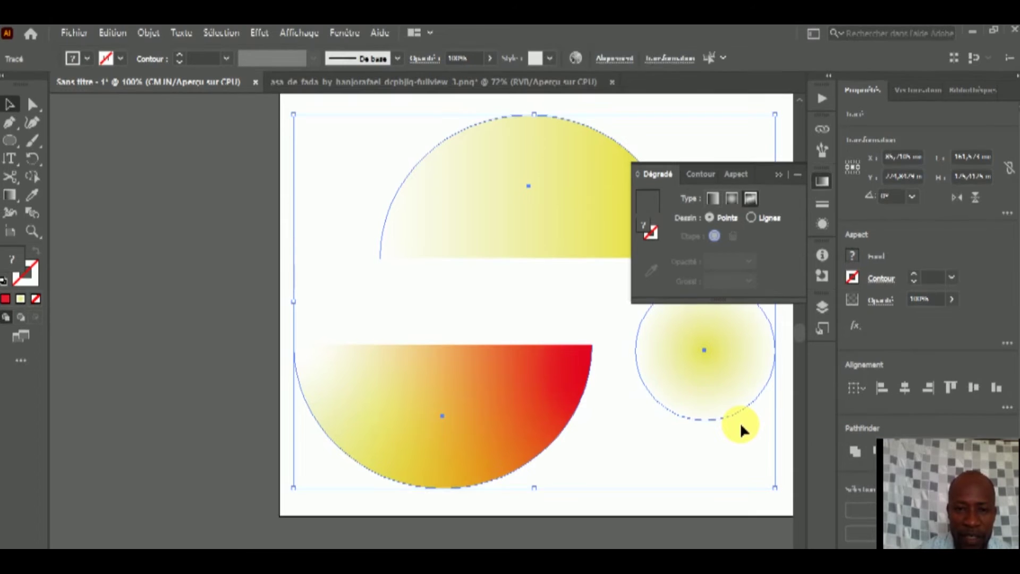
{"action": "key", "text": "Delete"}
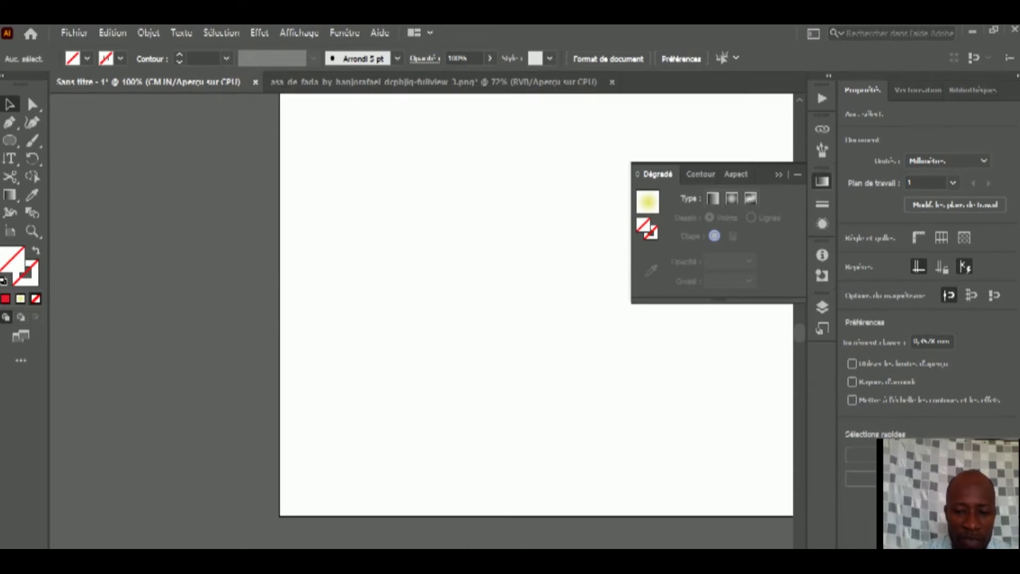
{"action": "scroll", "coordinate": [425, 303], "scroll_direction": "right", "scroll_amount": 2}
{"action": "scroll", "coordinate": [425, 302], "scroll_direction": "right", "scroll_amount": 3}
{"action": "scroll", "coordinate": [425, 302], "scroll_direction": "right", "scroll_amount": 2}
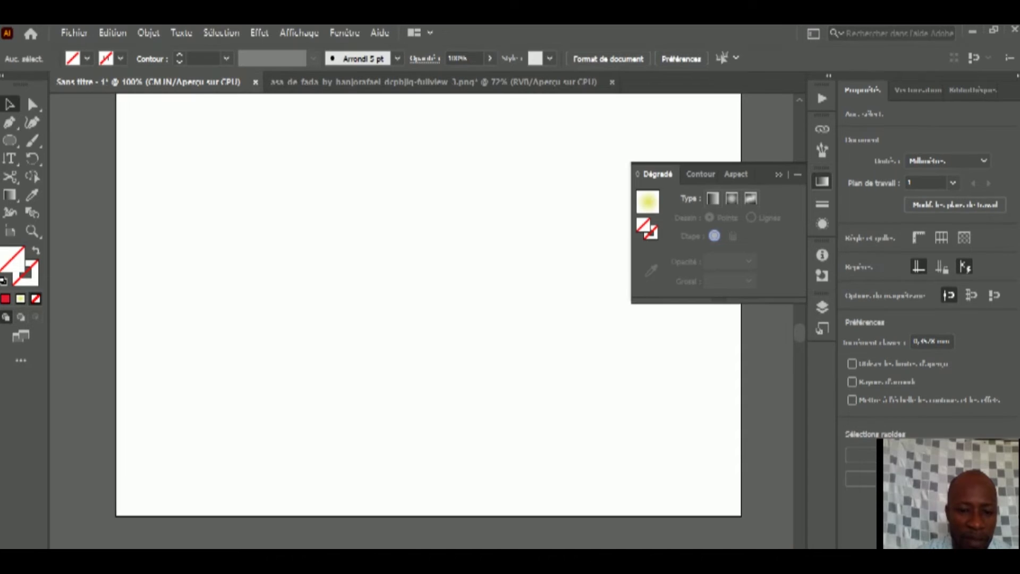
{"action": "scroll", "coordinate": [425, 303], "scroll_direction": "right", "scroll_amount": 1}
{"action": "scroll", "coordinate": [798, 95], "scroll_direction": "up", "scroll_amount": 1}
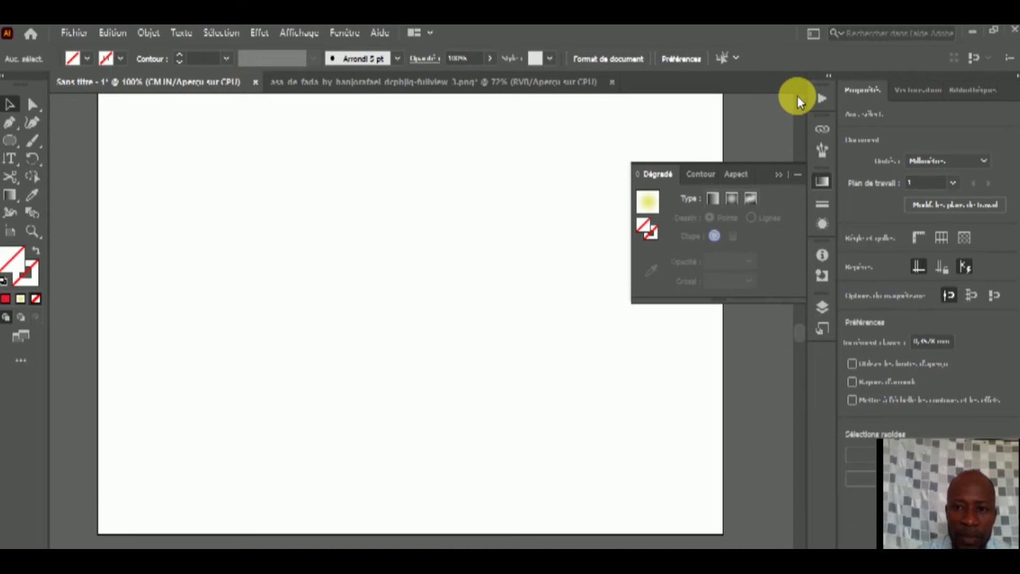
{"action": "scroll", "coordinate": [798, 95], "scroll_direction": "up", "scroll_amount": 1}
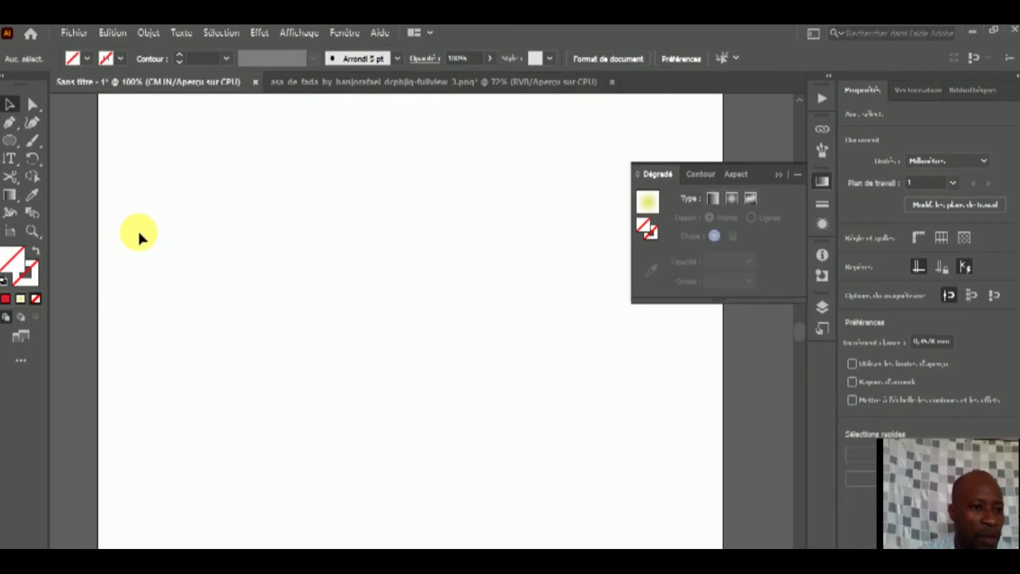
{"action": "left_click_drag", "start_coordinate": [251, 270], "coordinate": [177, 231]}
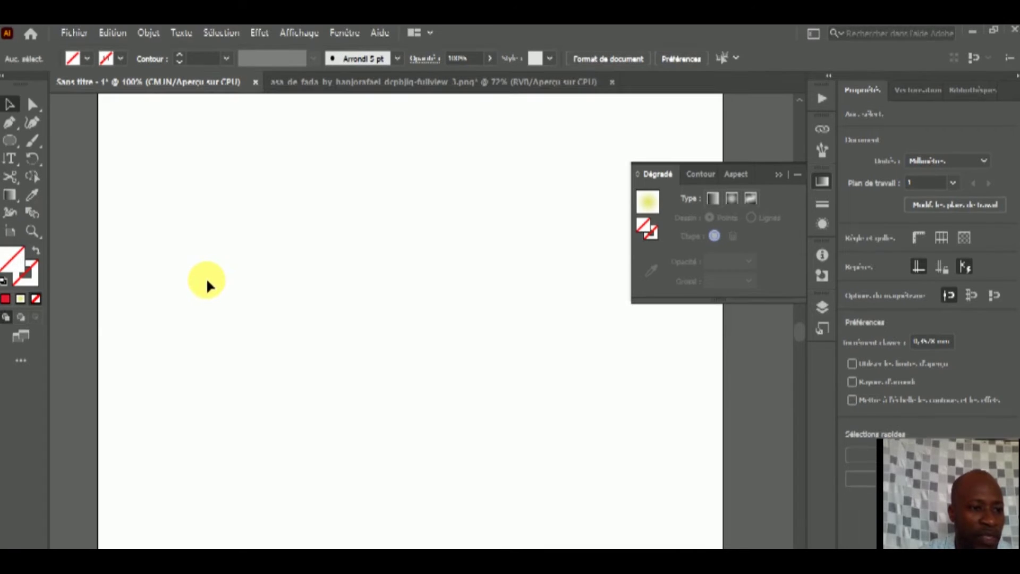
With the Artboard tool, narrow the artboard from its left side
{"action": "left_click", "coordinate": [11, 232]}
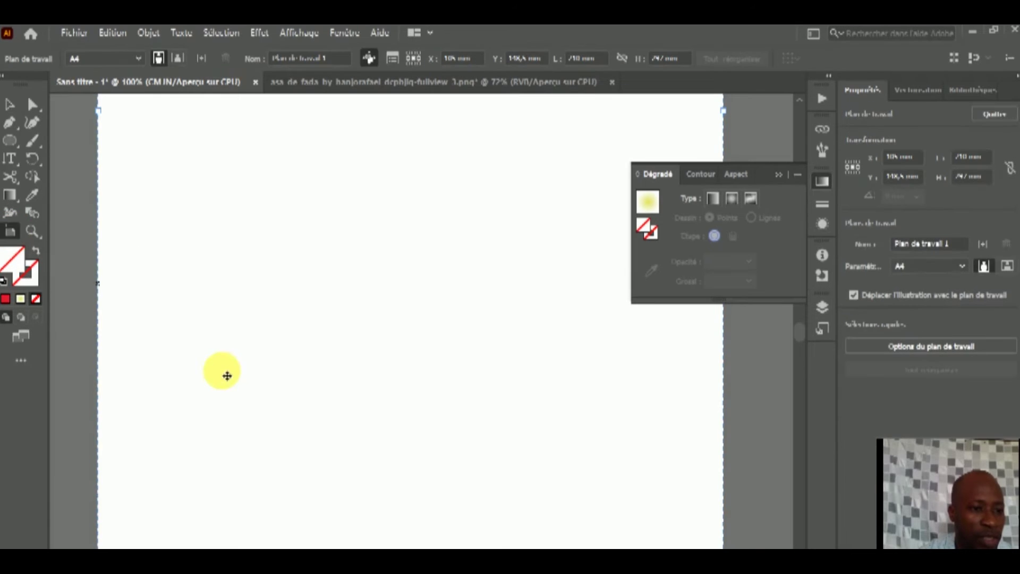
{"action": "left_click_drag", "start_coordinate": [101, 113], "coordinate": [139, 116]}
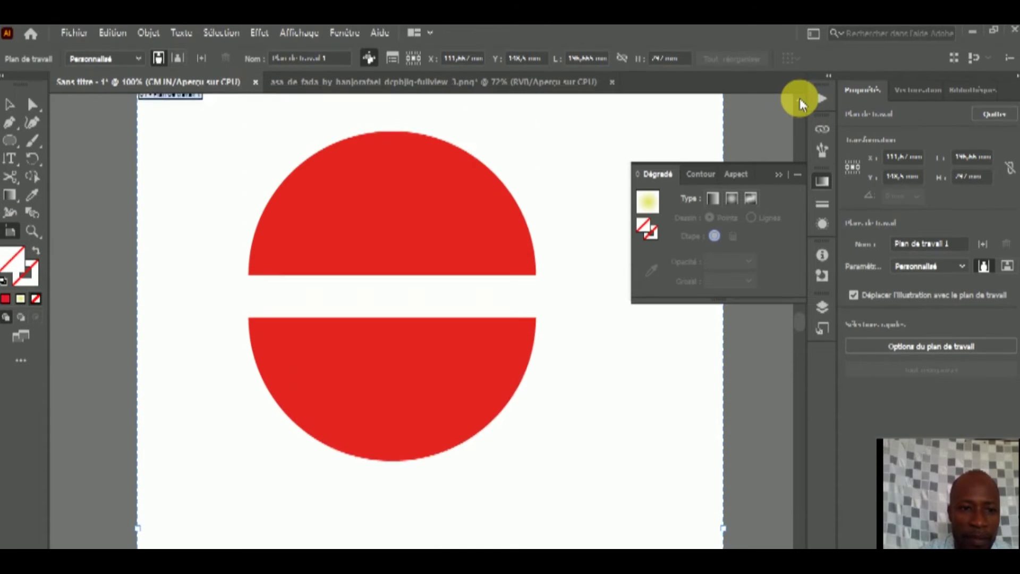
{"action": "scroll", "coordinate": [799, 98], "scroll_direction": "up", "scroll_amount": 3}
{"action": "mouse_move", "coordinate": [430, 195]}
{"action": "left_mouse_down"}
{"action": "mouse_move", "coordinate": [460, 396]}
{"action": "mouse_move", "coordinate": [461, 219]}
{"action": "left_mouse_up"}
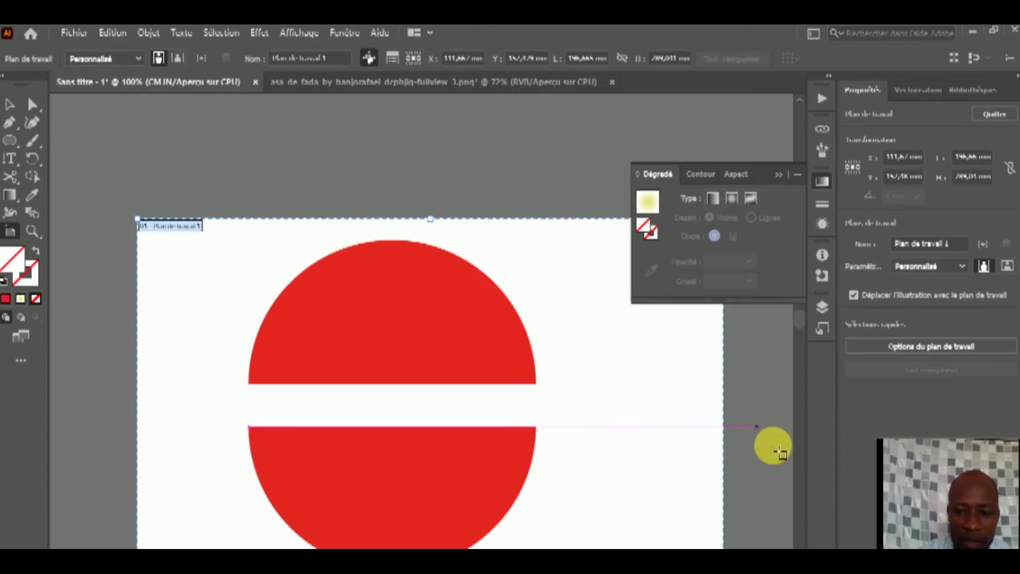
Shorten the artboard to a thin horizontal strip so the split red circle shows fully
{"action": "scroll", "coordinate": [797, 543], "scroll_direction": "down", "scroll_amount": 1}
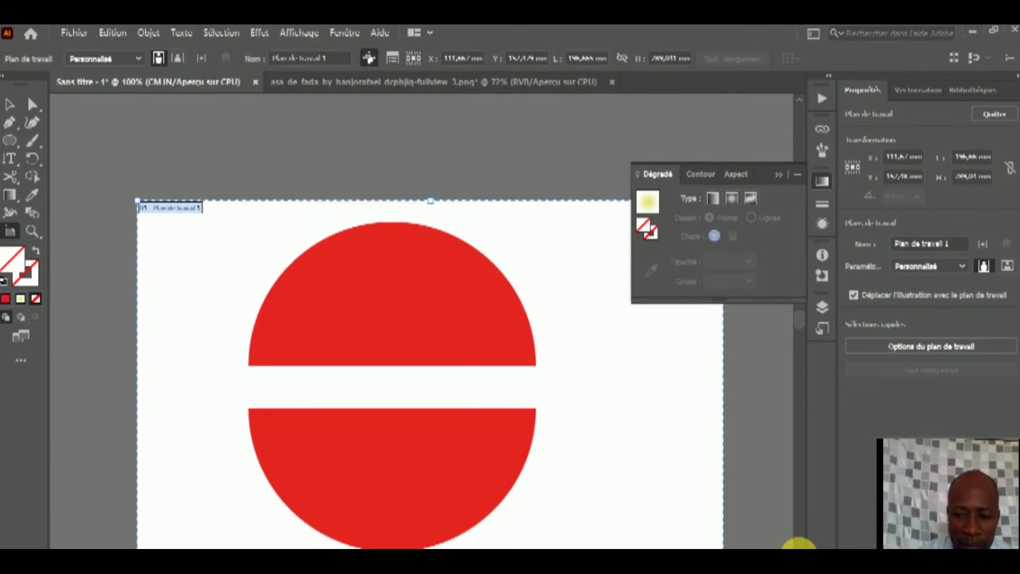
{"action": "scroll", "coordinate": [799, 543], "scroll_direction": "down", "scroll_amount": 1}
{"action": "scroll", "coordinate": [799, 543], "scroll_direction": "down", "scroll_amount": 5}
{"action": "scroll", "coordinate": [799, 543], "scroll_direction": "down", "scroll_amount": 5}
{"action": "scroll", "coordinate": [799, 543], "scroll_direction": "down", "scroll_amount": 5}
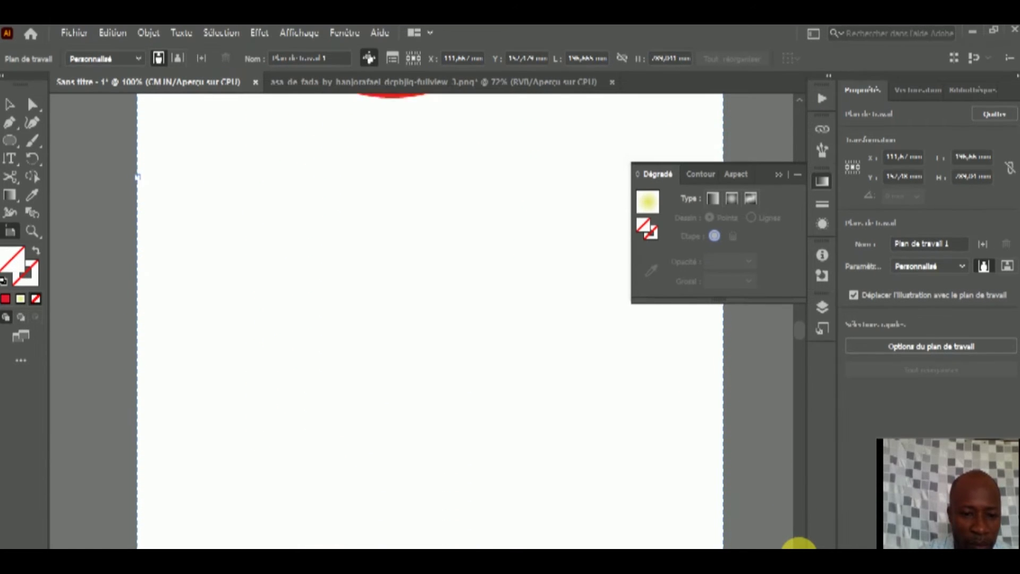
{"action": "scroll", "coordinate": [799, 543], "scroll_direction": "down", "scroll_amount": 3}
{"action": "scroll", "coordinate": [799, 543], "scroll_direction": "down", "scroll_amount": 1}
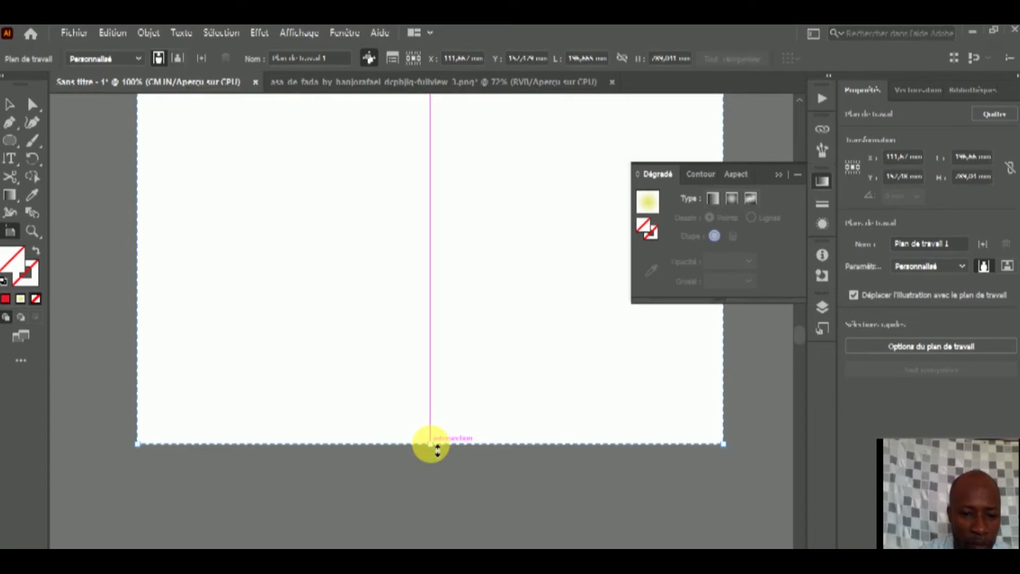
{"action": "left_click_drag", "start_coordinate": [438, 445], "coordinate": [431, 118]}
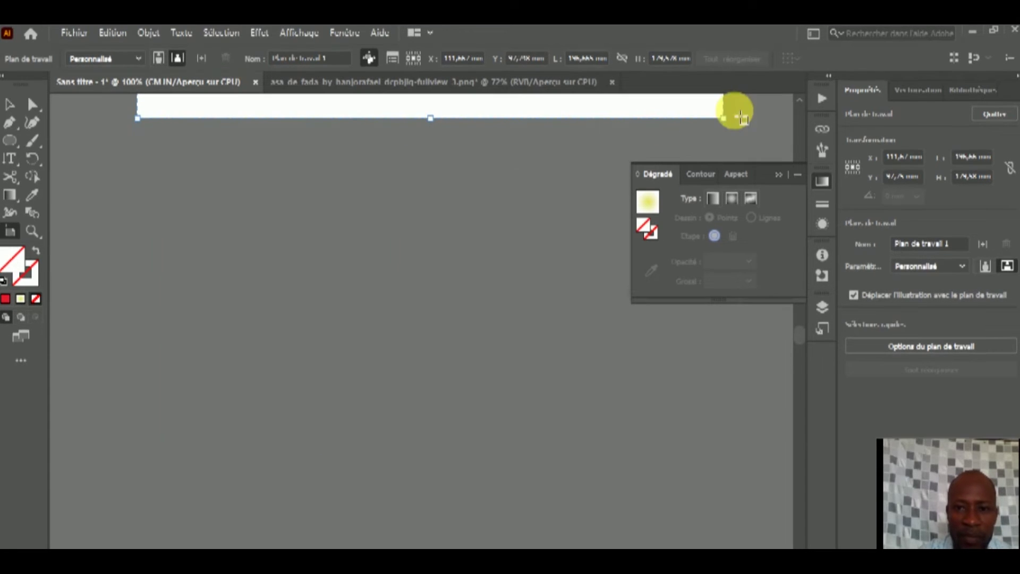
{"action": "scroll", "coordinate": [801, 105], "scroll_direction": "up", "scroll_amount": 2}
{"action": "scroll", "coordinate": [801, 105], "scroll_direction": "up", "scroll_amount": 4}
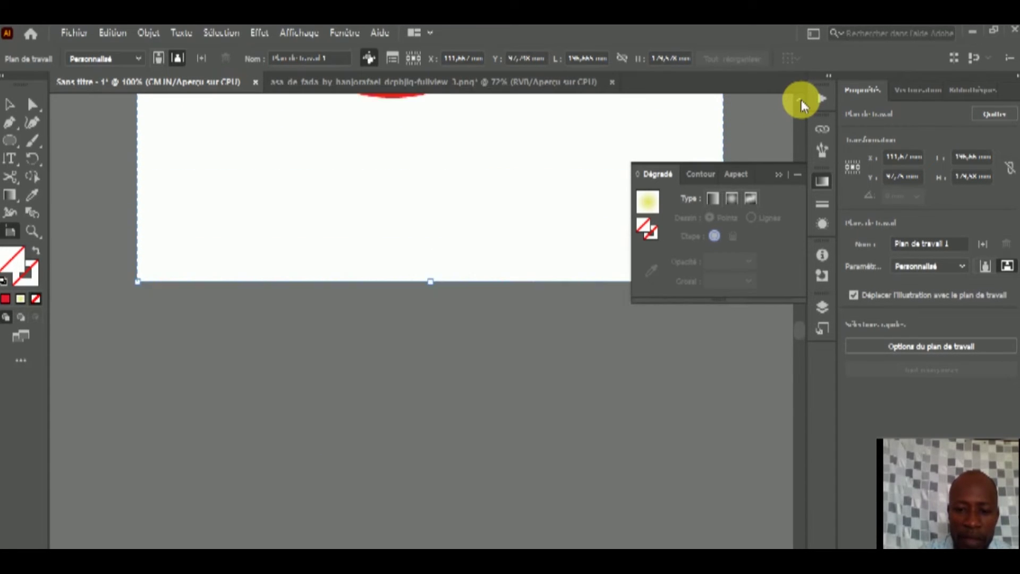
{"action": "scroll", "coordinate": [802, 100], "scroll_direction": "up", "scroll_amount": 4}
{"action": "scroll", "coordinate": [802, 100], "scroll_direction": "up", "scroll_amount": 3}
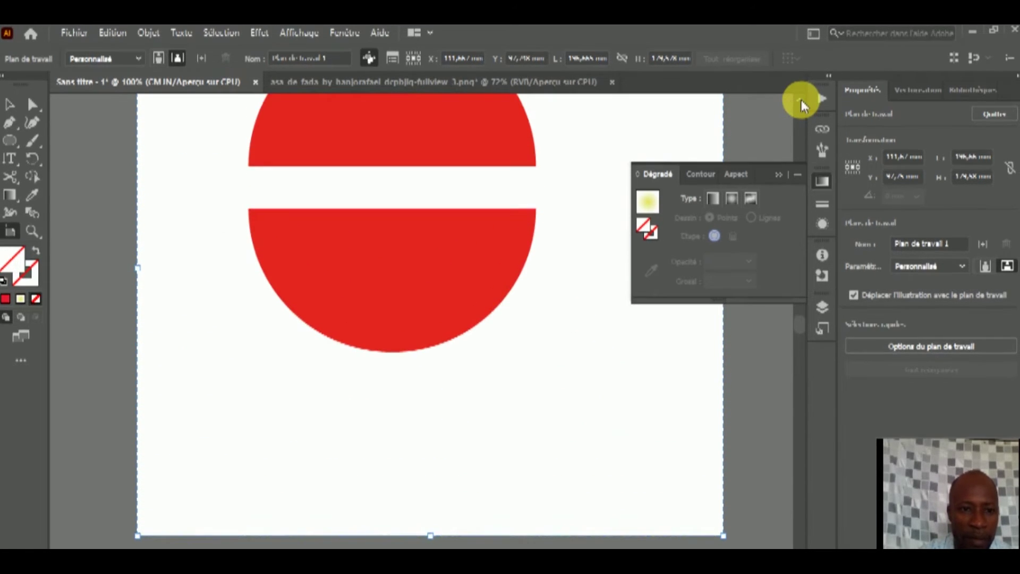
{"action": "scroll", "coordinate": [801, 100], "scroll_direction": "up", "scroll_amount": 3}
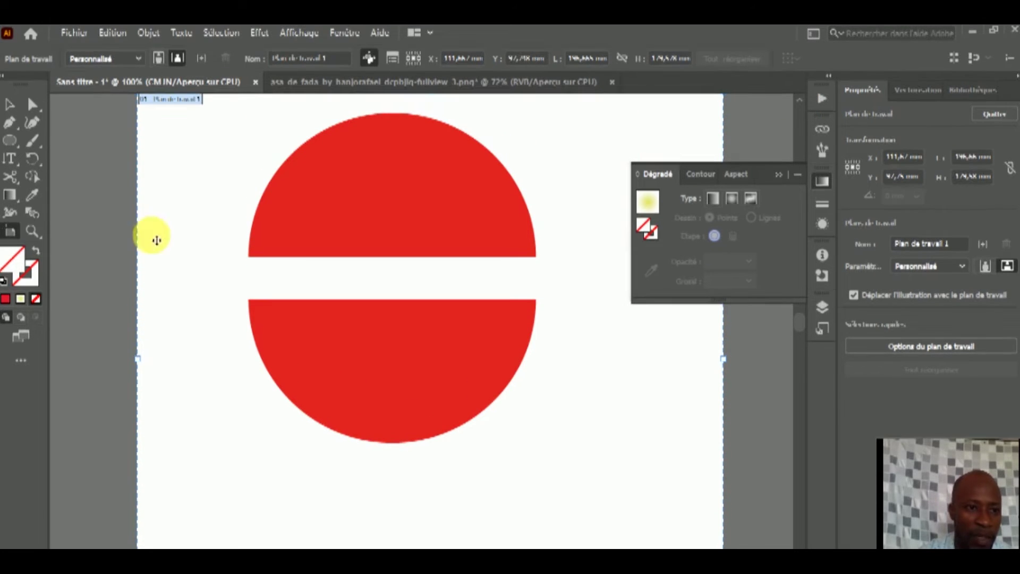
Marquee-select both red circle halves and delete them
{"action": "left_click", "coordinate": [11, 106]}
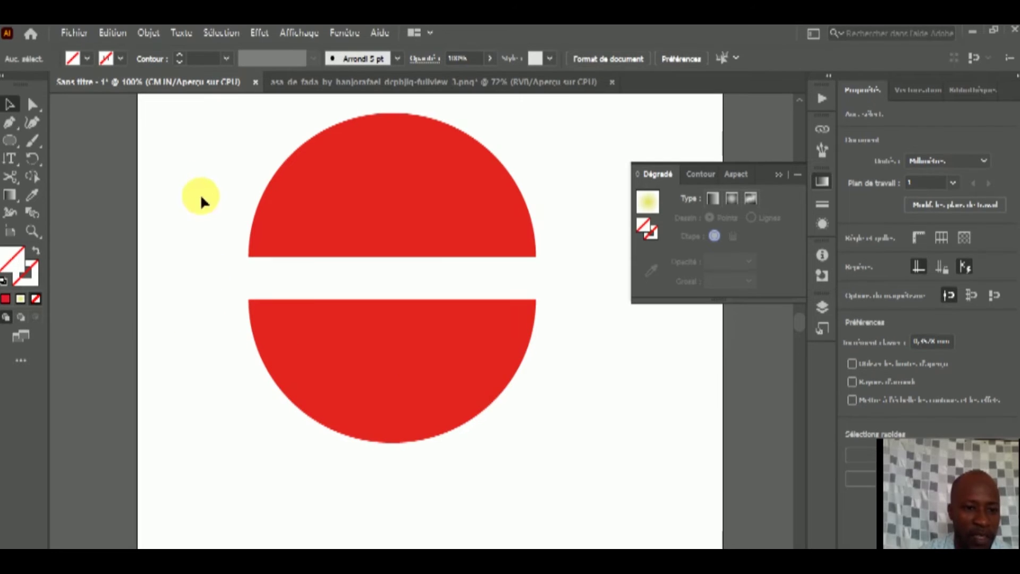
{"action": "left_click_drag", "start_coordinate": [200, 197], "coordinate": [493, 444]}
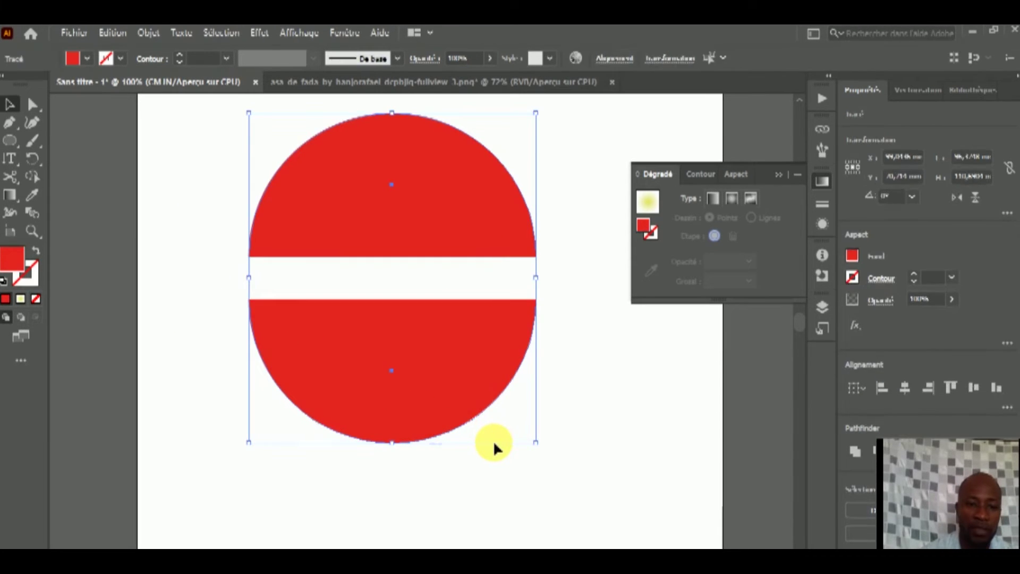
{"action": "key", "text": "Delete"}
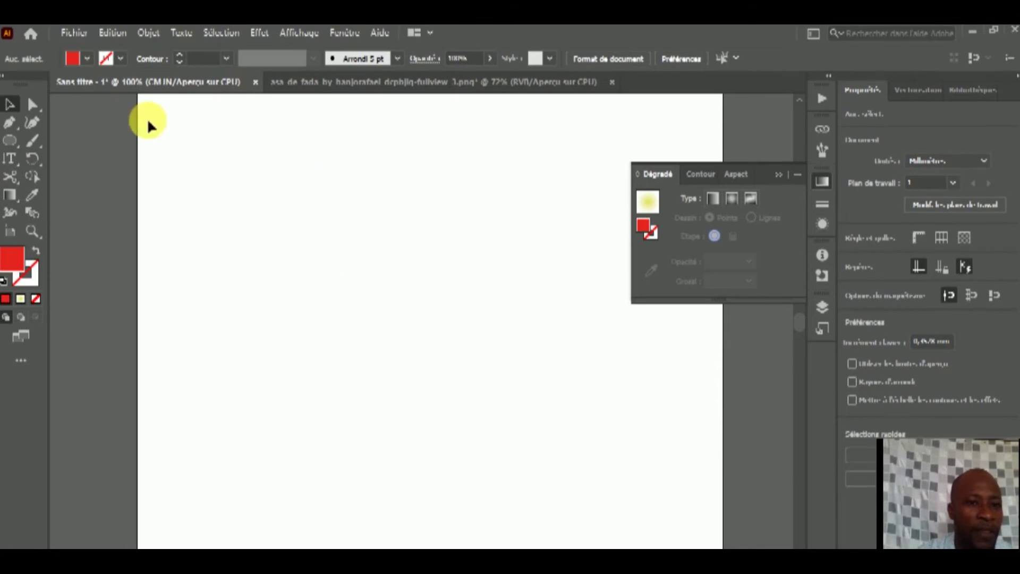
Close the asa_de_fada wing document without saving, choosing Non
{"action": "left_click", "coordinate": [427, 85]}
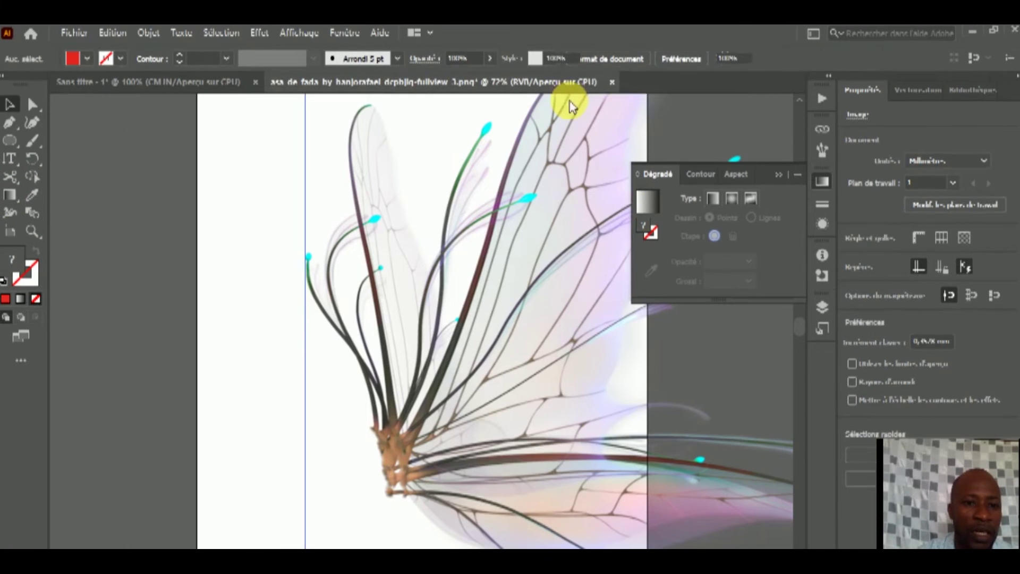
{"action": "left_click", "coordinate": [613, 82]}
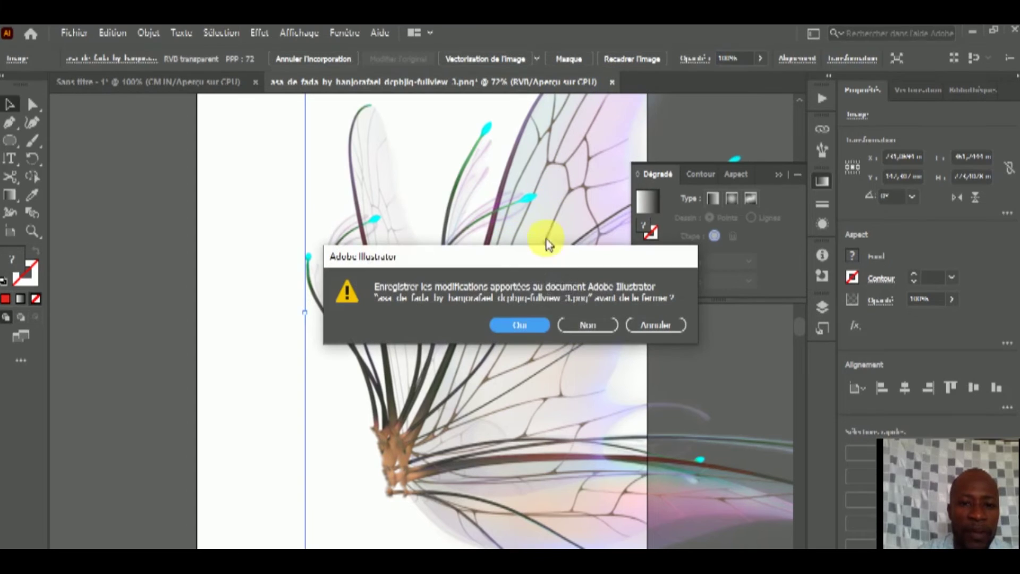
{"action": "left_click", "coordinate": [593, 324]}
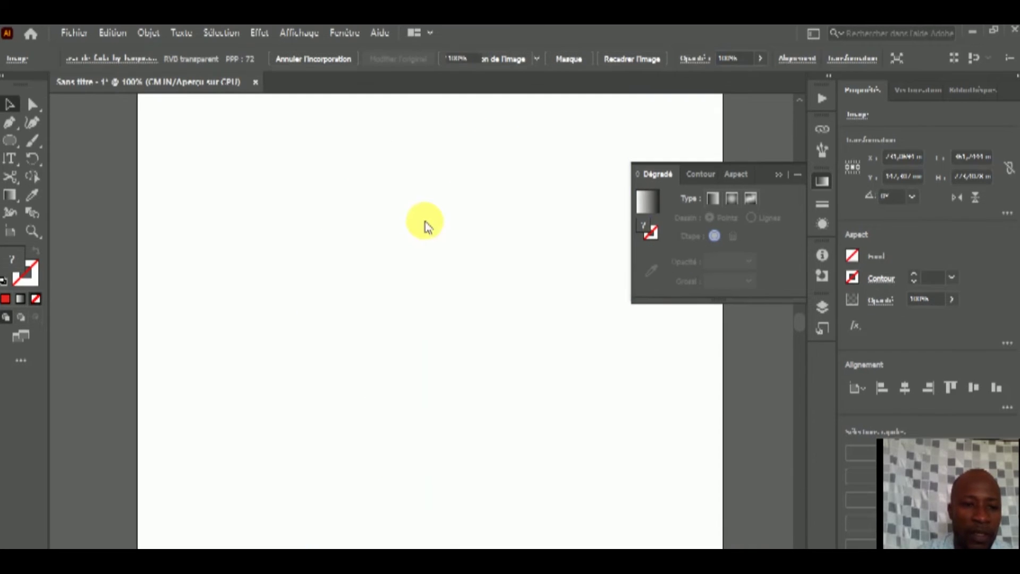
Open the third Iron Man image via Fichier > Ouvrir and drag it onto the untitled artboard
{"action": "left_click", "coordinate": [76, 34]}
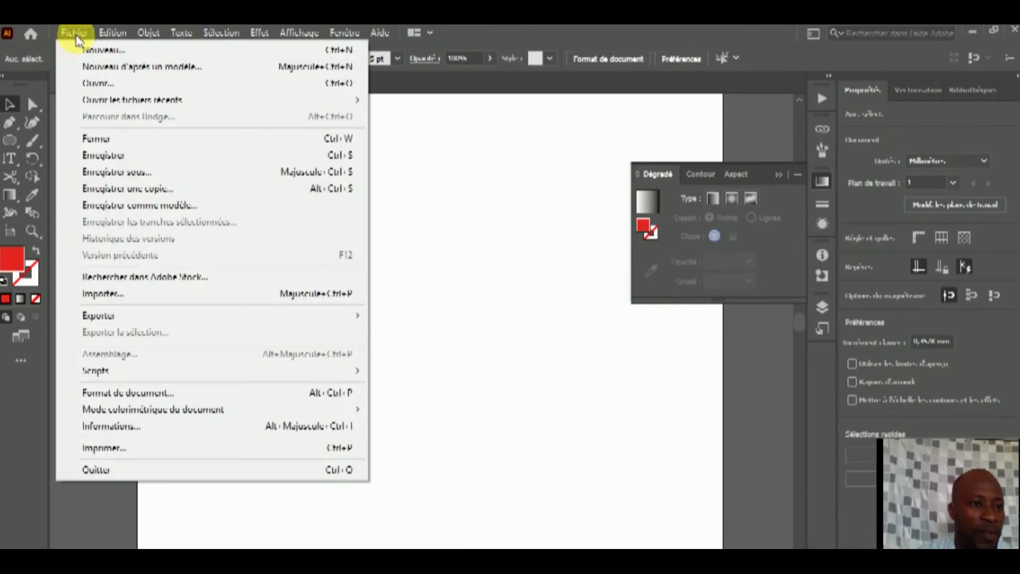
{"action": "left_click", "coordinate": [118, 87]}
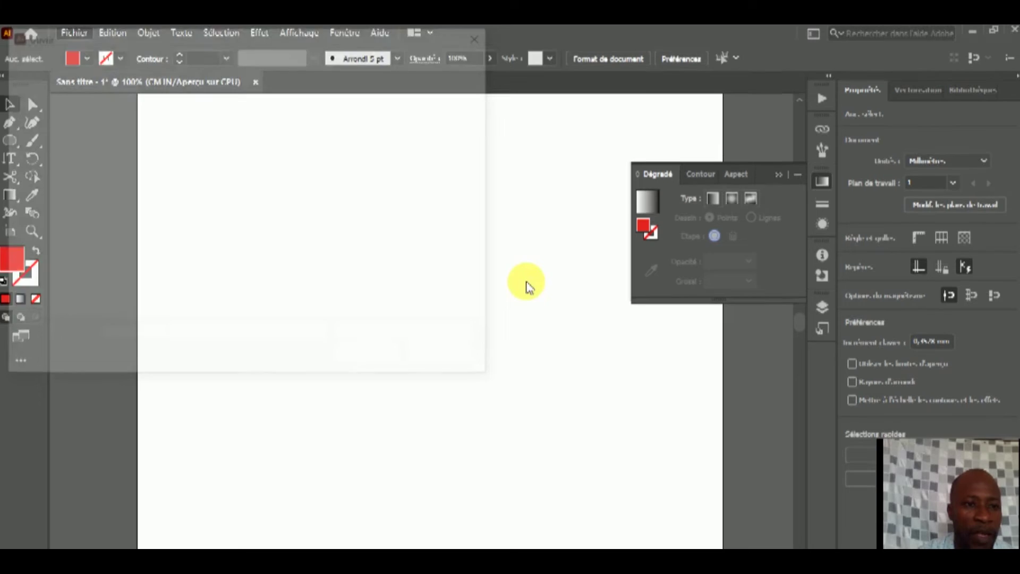
{"action": "scroll", "coordinate": [492, 133], "scroll_direction": "down", "scroll_amount": 3}
{"action": "left_click_drag", "start_coordinate": [492, 133], "coordinate": [496, 244]}
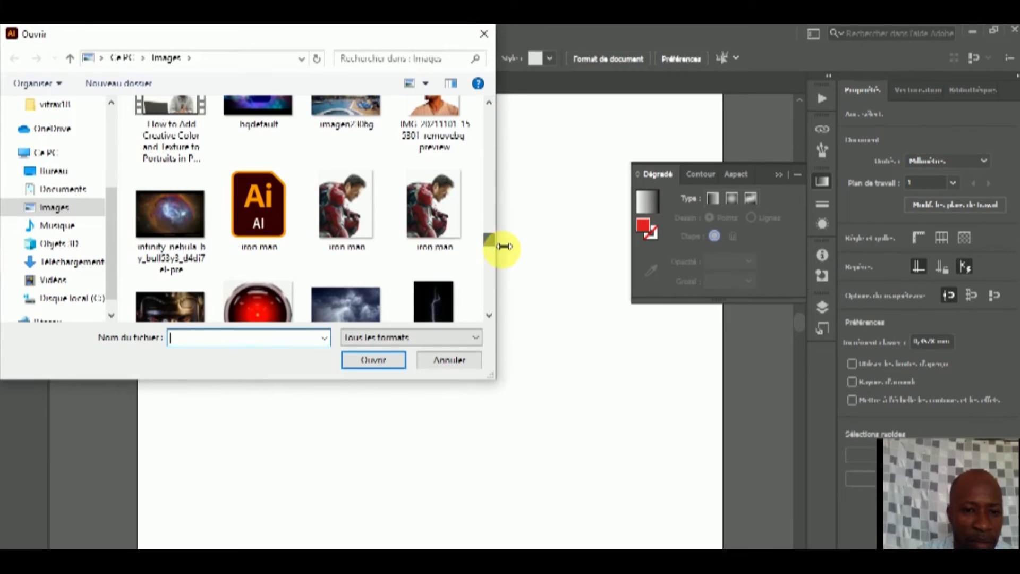
{"action": "mouse_move", "coordinate": [433, 208]}
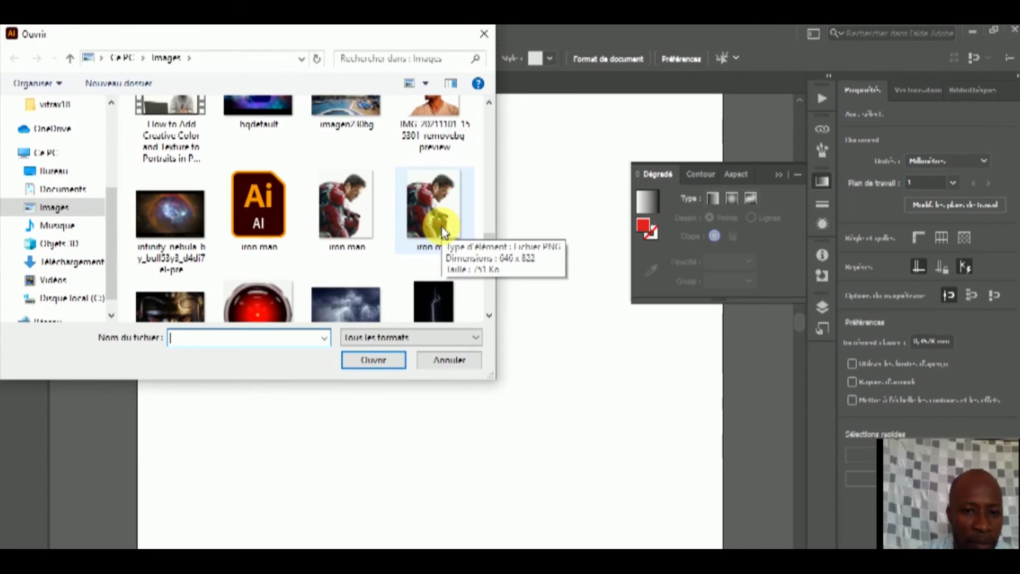
{"action": "double_click", "coordinate": [368, 223]}
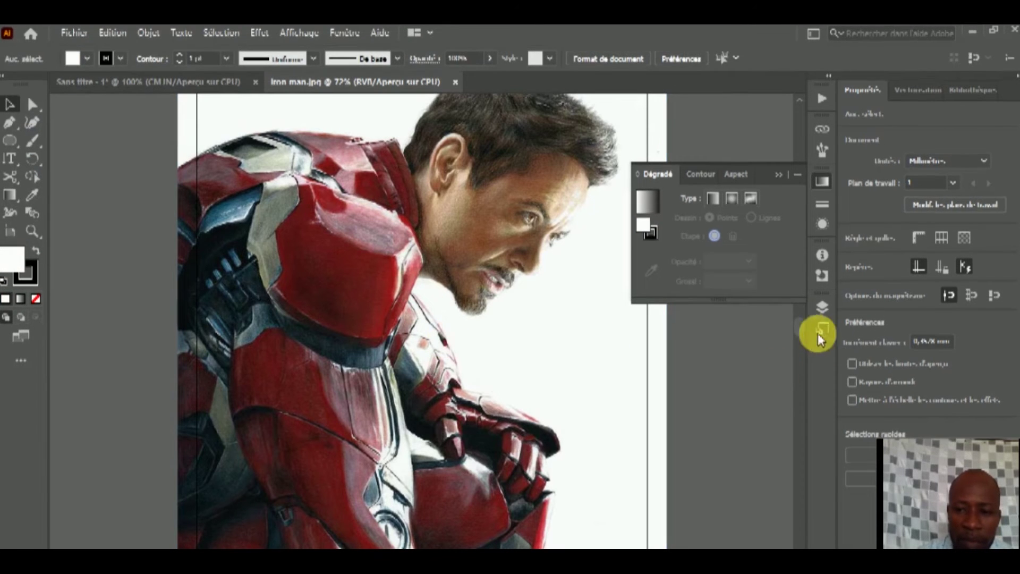
{"action": "left_click_drag", "start_coordinate": [798, 327], "coordinate": [799, 321]}
{"action": "mouse_move", "coordinate": [387, 365]}
{"action": "left_mouse_down"}
{"action": "mouse_move", "coordinate": [217, 180]}
{"action": "mouse_move", "coordinate": [165, 84]}
{"action": "mouse_move", "coordinate": [219, 331]}
{"action": "mouse_move", "coordinate": [387, 352]}
{"action": "mouse_move", "coordinate": [261, 217]}
{"action": "left_mouse_up"}
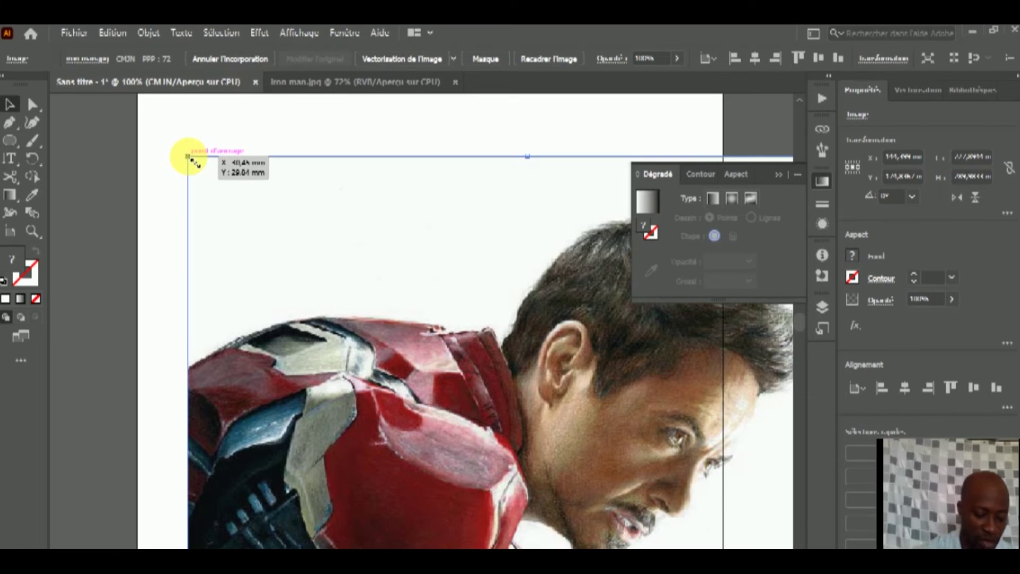
Resize the Iron Man photo with its corner handles and move it toward the artboard's upper left
{"action": "left_click_drag", "start_coordinate": [189, 156], "coordinate": [400, 354]}
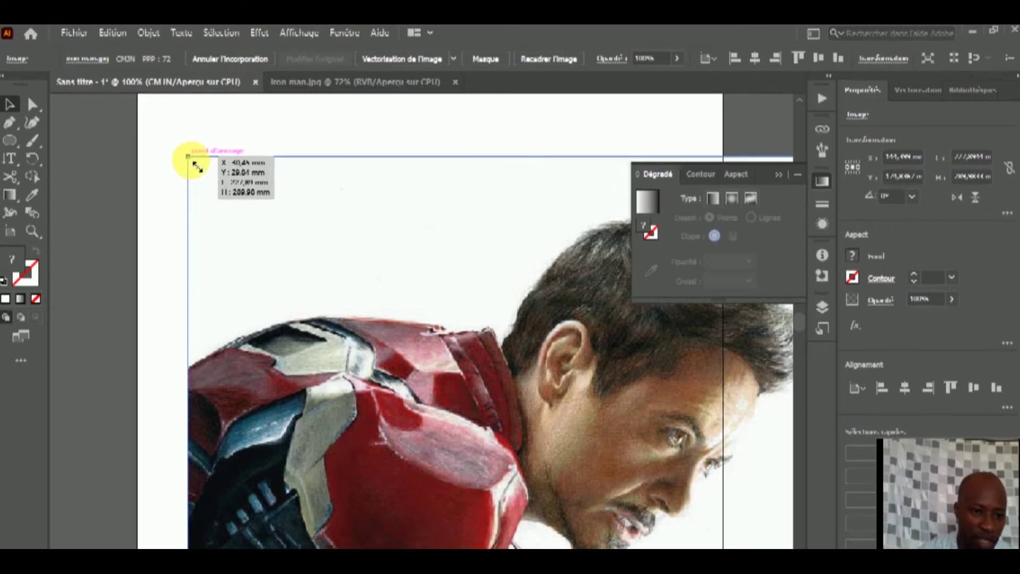
{"action": "left_click_drag", "start_coordinate": [400, 425], "coordinate": [299, 274]}
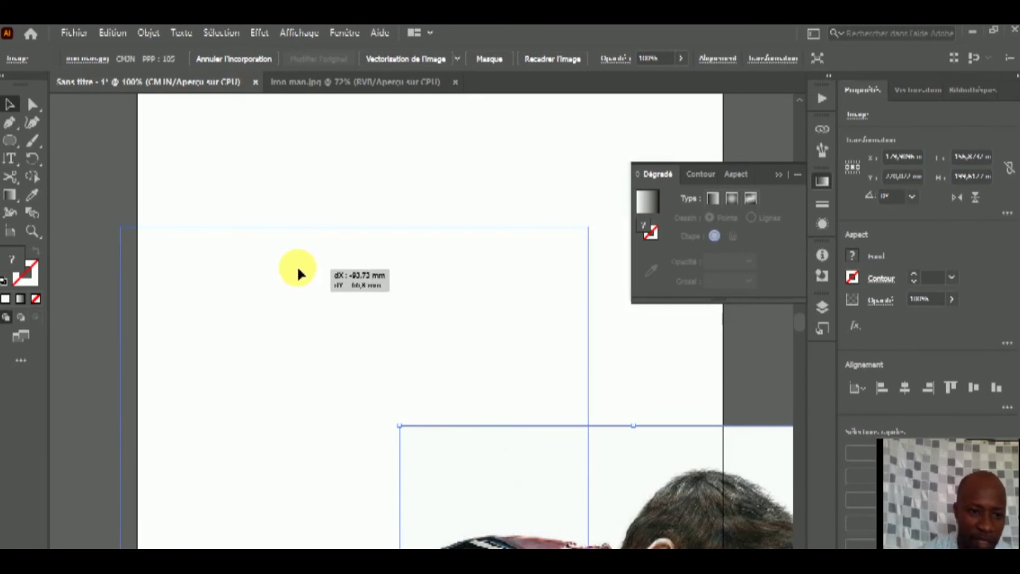
{"action": "left_click_drag", "start_coordinate": [328, 346], "coordinate": [384, 218]}
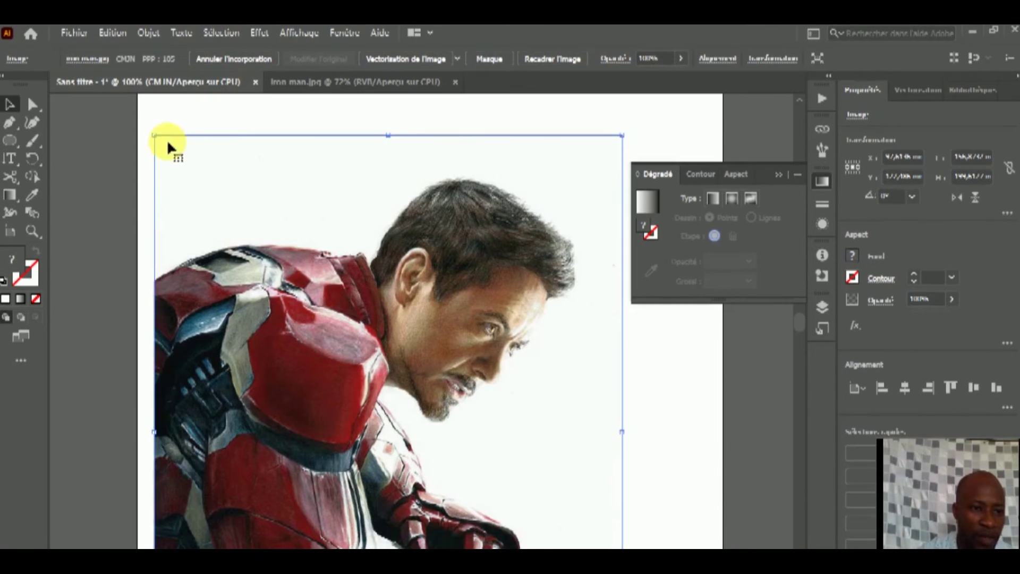
{"action": "mouse_move", "coordinate": [156, 136]}
{"action": "left_mouse_down"}
{"action": "mouse_move", "coordinate": [309, 315]}
{"action": "mouse_move", "coordinate": [182, 199]}
{"action": "left_mouse_up"}
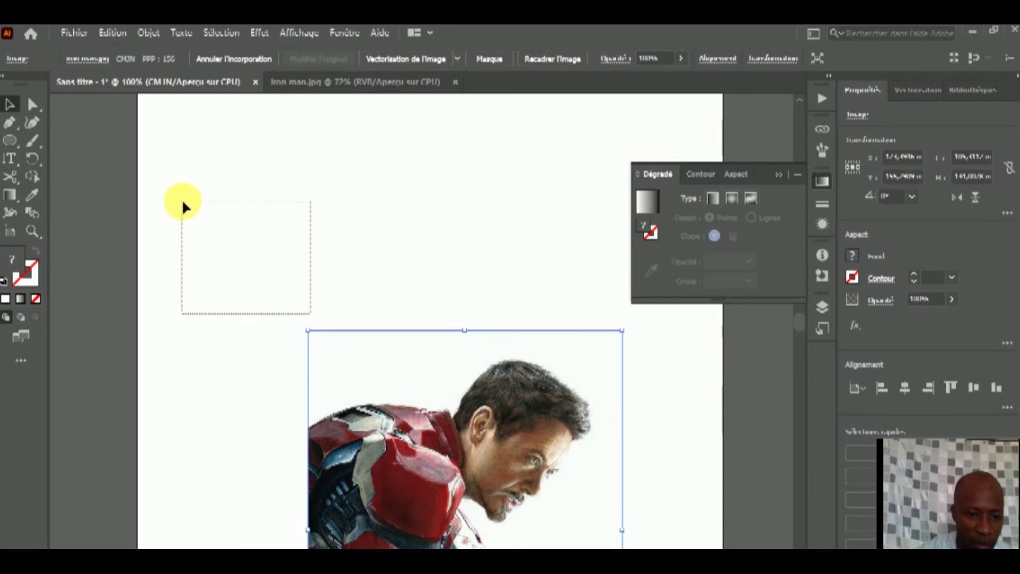
{"action": "left_click", "coordinate": [409, 375]}
{"action": "left_click_drag", "start_coordinate": [472, 449], "coordinate": [338, 316]}
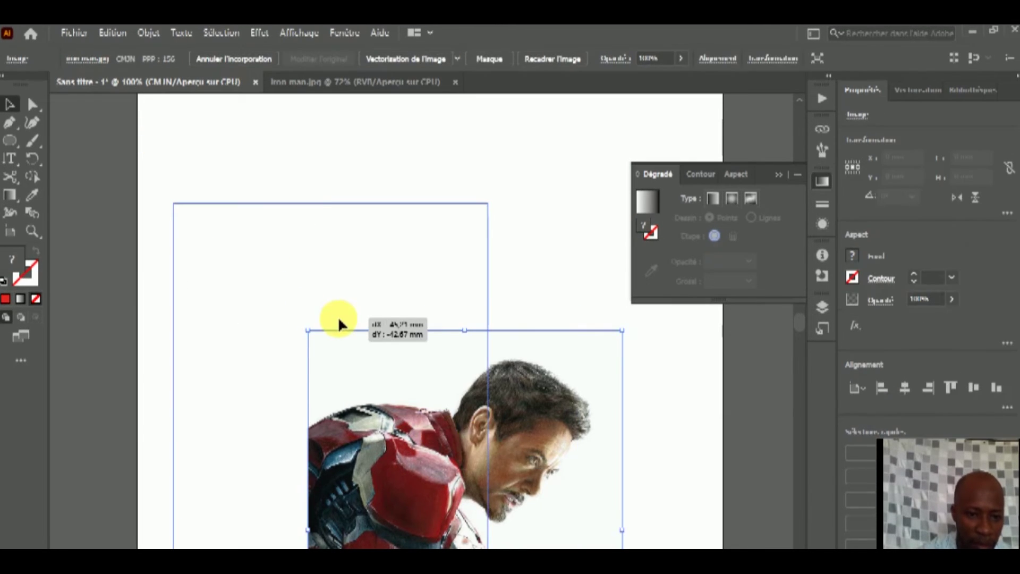
{"action": "left_click_drag", "start_coordinate": [330, 353], "coordinate": [330, 358]}
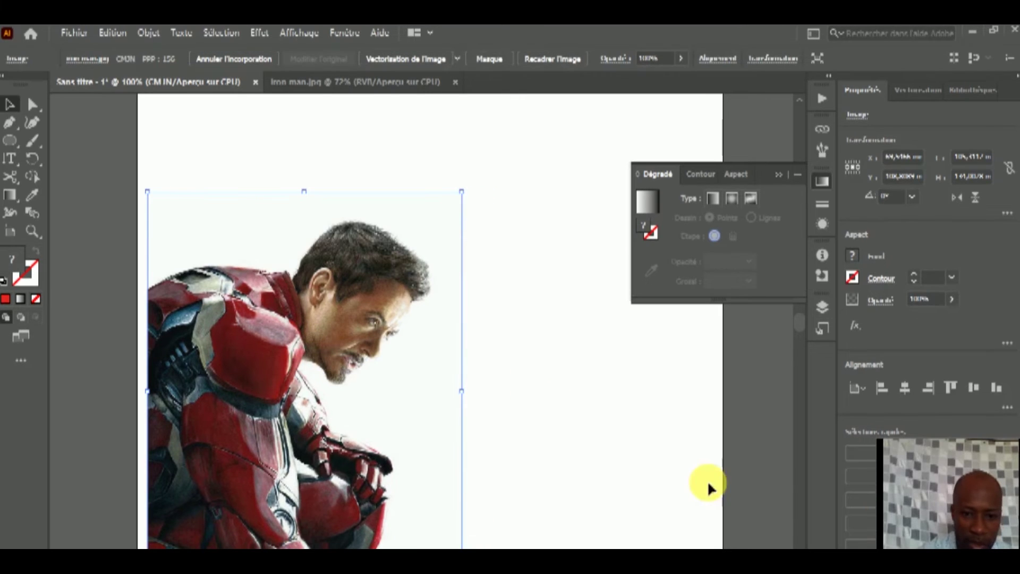
Scale the photo down further and set it against the artboard's bottom-left edge, then deselect
{"action": "scroll", "coordinate": [804, 542], "scroll_direction": "down", "scroll_amount": 5}
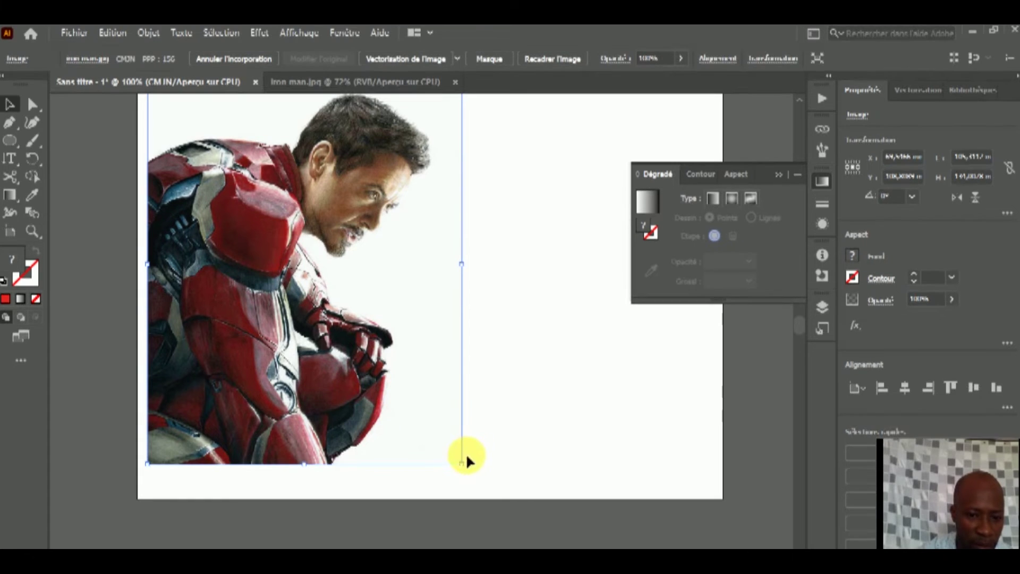
{"action": "left_click_drag", "start_coordinate": [461, 464], "coordinate": [398, 384]}
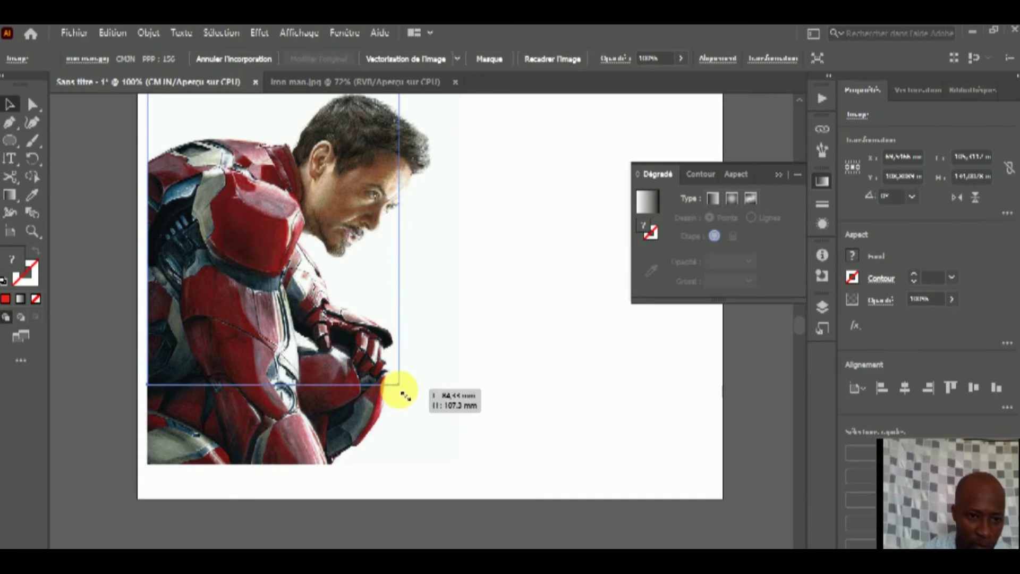
{"action": "left_click_drag", "start_coordinate": [301, 313], "coordinate": [292, 385]}
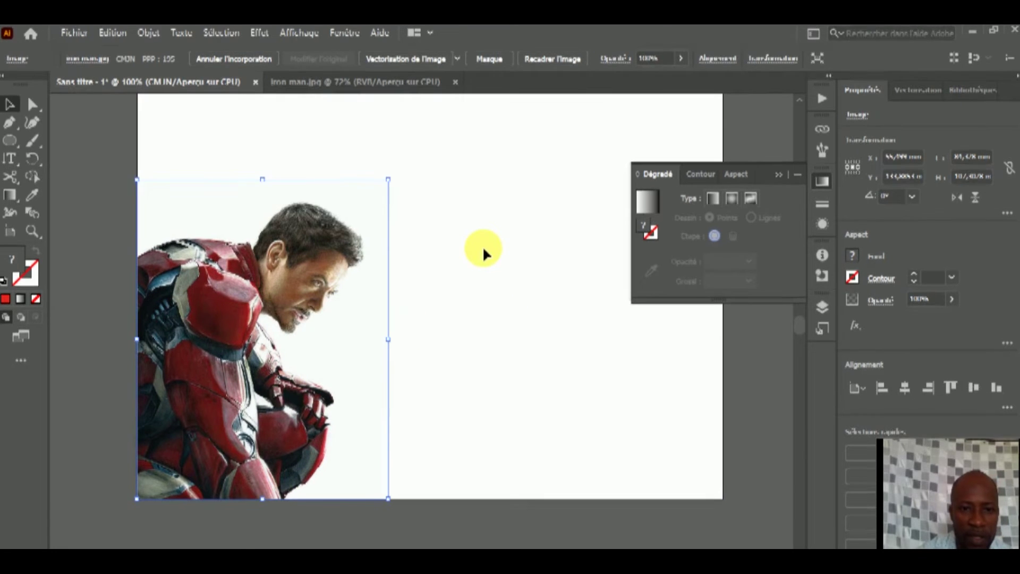
{"action": "left_click", "coordinate": [482, 245]}
{"action": "left_click", "coordinate": [799, 99]}
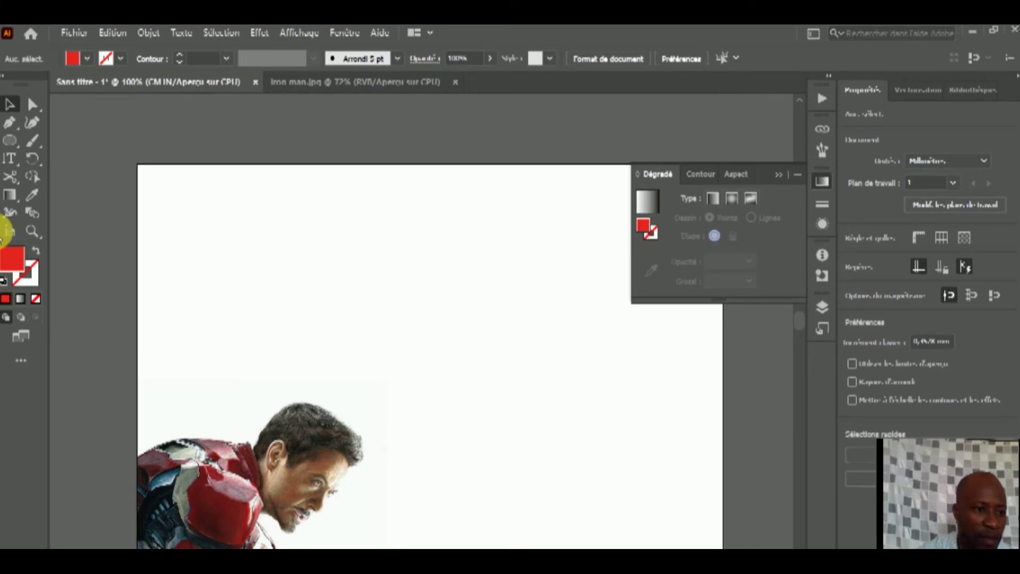
Drag the artboard's top edge down to about H 107.3 mm, then return to the Selection tool
{"action": "left_click", "coordinate": [9, 231]}
{"action": "mouse_move", "coordinate": [430, 166]}
{"action": "left_mouse_down"}
{"action": "mouse_move", "coordinate": [450, 390]}
{"action": "mouse_move", "coordinate": [450, 376]}
{"action": "left_mouse_up"}
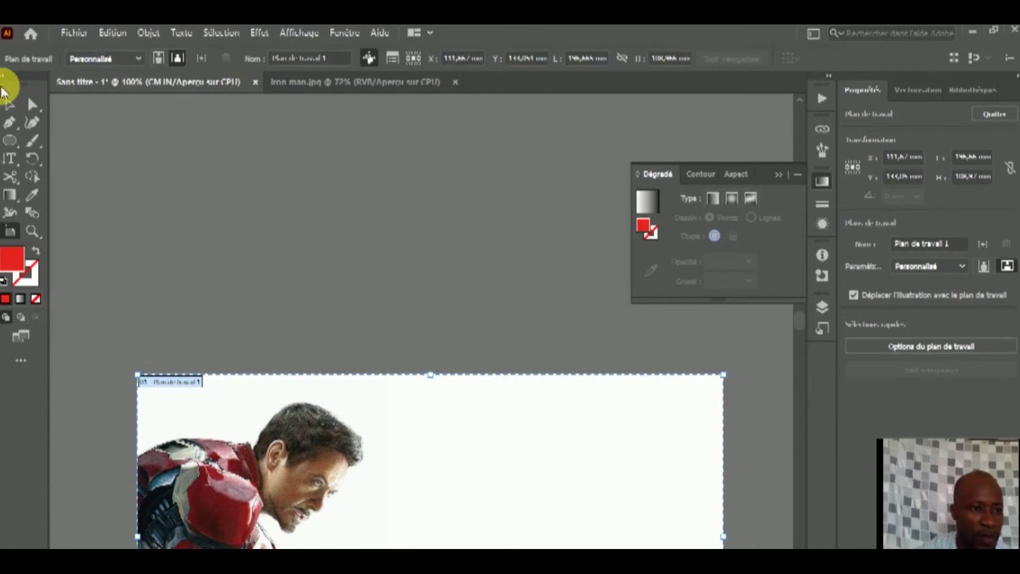
{"action": "left_click", "coordinate": [9, 103]}
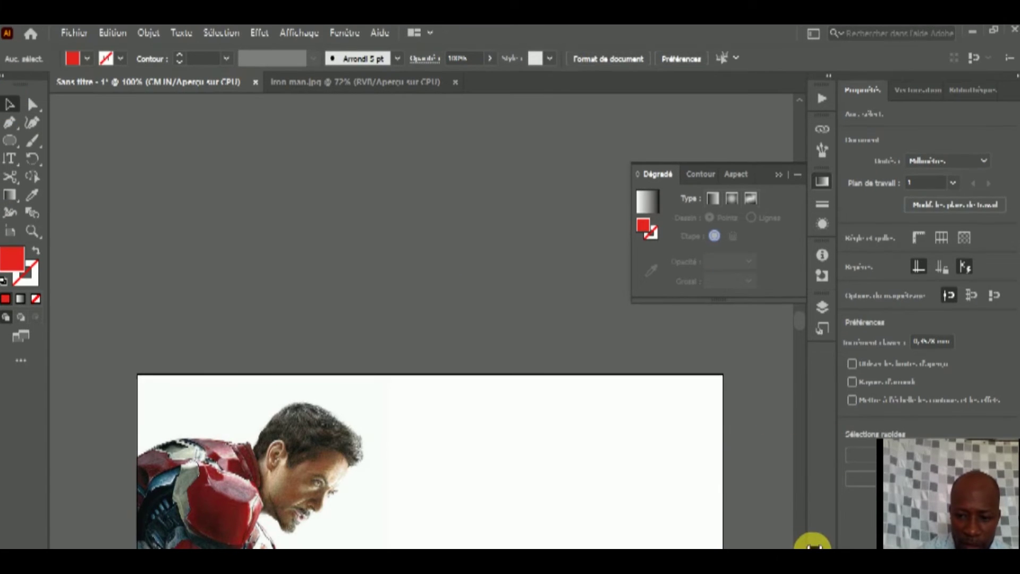
{"action": "scroll", "coordinate": [800, 544], "scroll_direction": "down", "scroll_amount": 1}
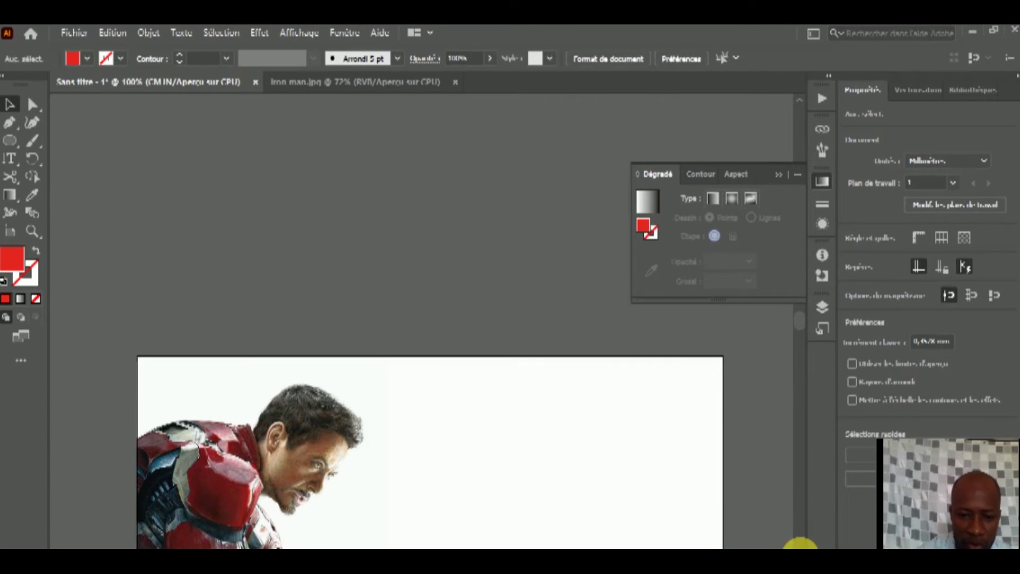
{"action": "scroll", "coordinate": [800, 545], "scroll_direction": "down", "scroll_amount": 1}
{"action": "scroll", "coordinate": [800, 544], "scroll_direction": "down", "scroll_amount": 3}
{"action": "scroll", "coordinate": [800, 545], "scroll_direction": "down", "scroll_amount": 1}
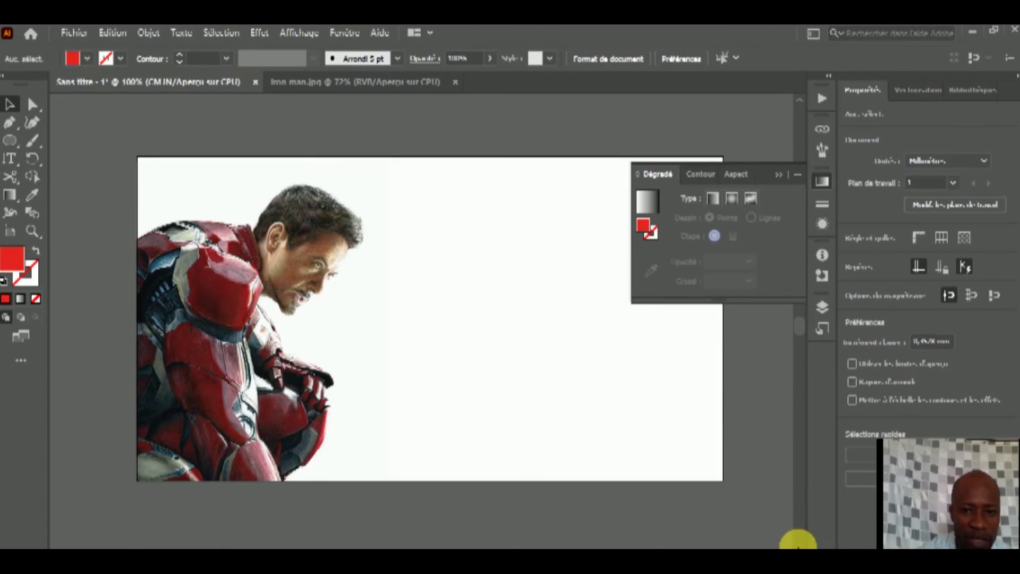
{"action": "left_click", "coordinate": [801, 100]}
{"action": "left_click", "coordinate": [801, 101]}
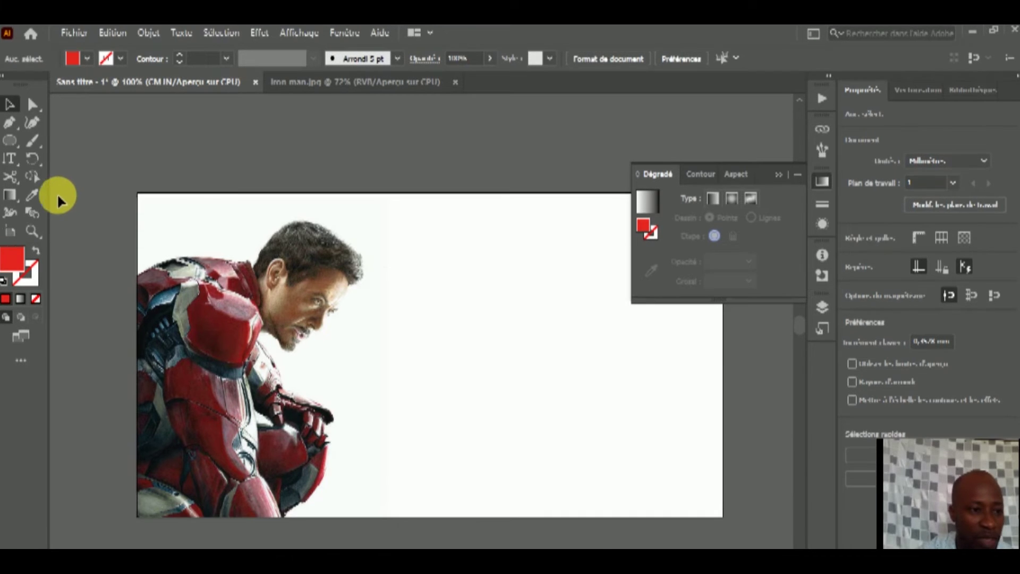
Draw four red ellipses beside the portrait with the Ellipse tool
{"action": "left_click", "coordinate": [10, 140]}
{"action": "mouse_move", "coordinate": [410, 249]}
{"action": "left_mouse_down"}
{"action": "mouse_move", "coordinate": [525, 351]}
{"action": "mouse_move", "coordinate": [547, 420]}
{"action": "left_mouse_up"}
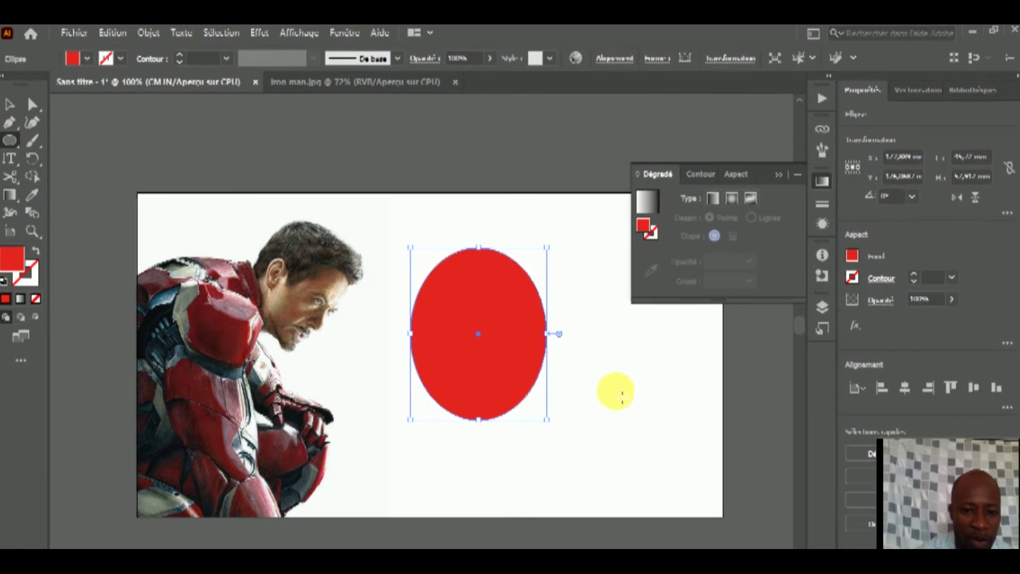
{"action": "left_click", "coordinate": [585, 372]}
{"action": "left_click", "coordinate": [553, 333]}
{"action": "left_click_drag", "start_coordinate": [579, 342], "coordinate": [674, 421]}
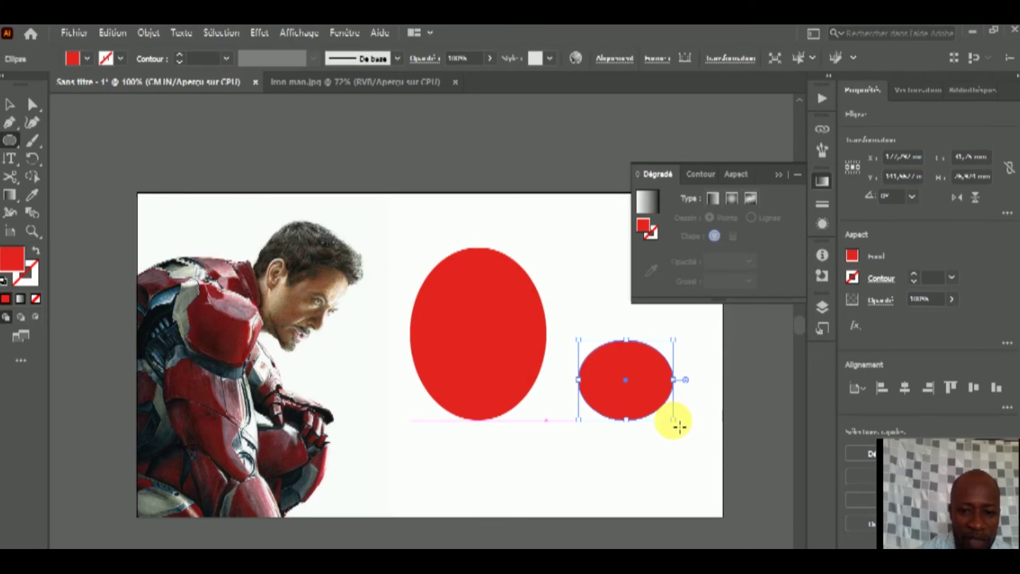
{"action": "left_click_drag", "start_coordinate": [554, 238], "coordinate": [636, 334]}
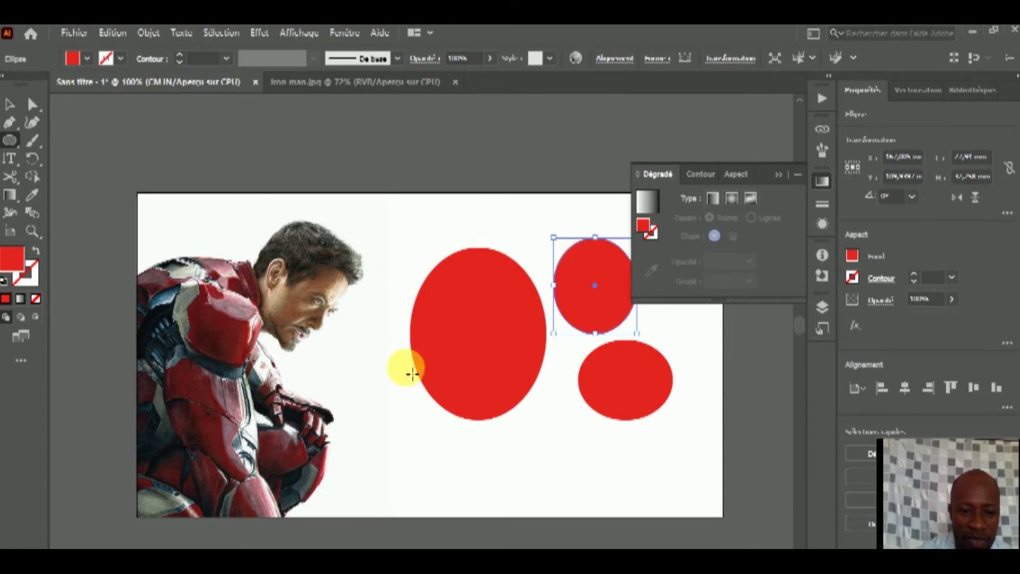
{"action": "left_click_drag", "start_coordinate": [425, 433], "coordinate": [570, 469]}
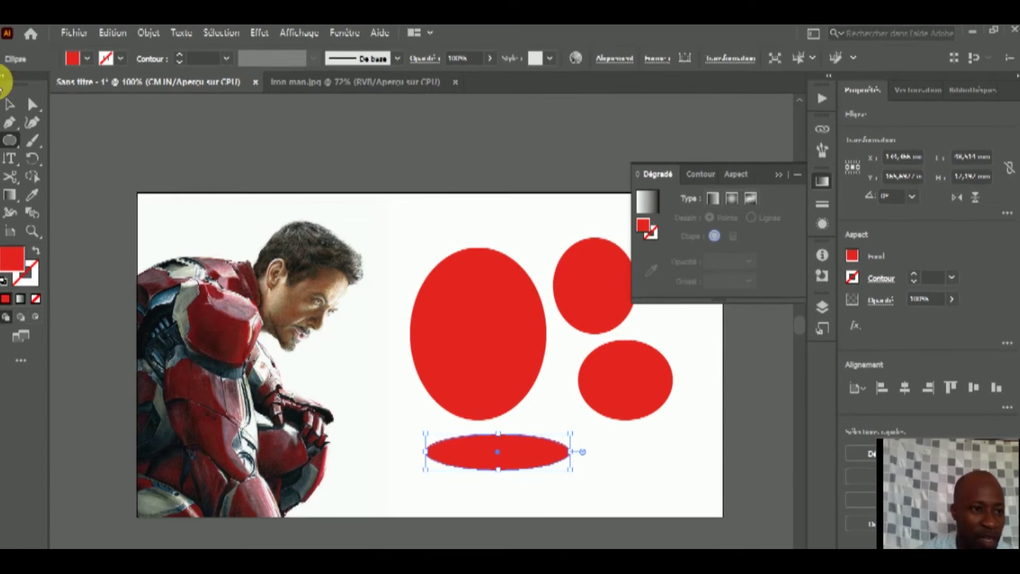
Marquee-select all four red ellipses and delete them
{"action": "left_click", "coordinate": [10, 104]}
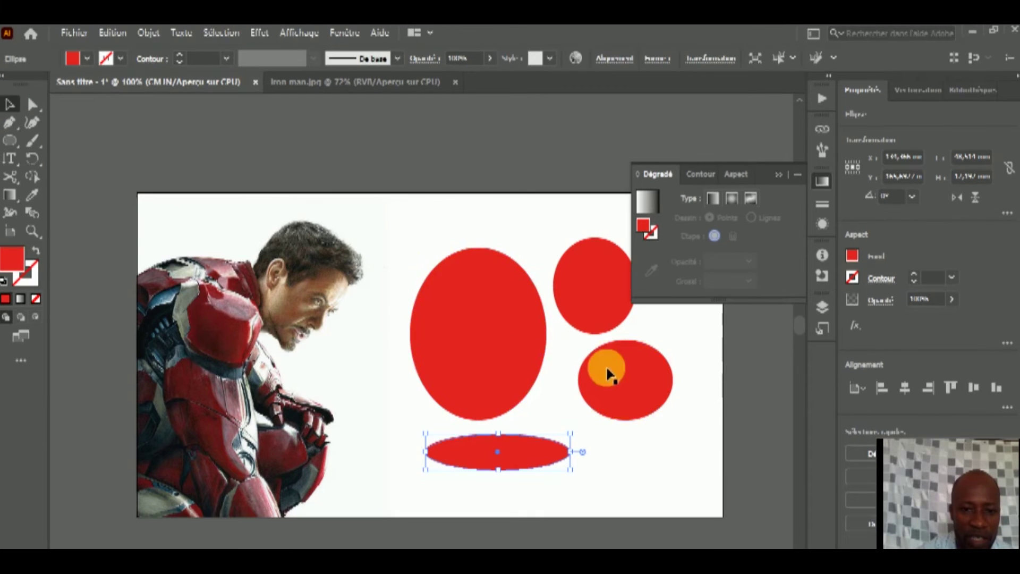
{"action": "left_click", "coordinate": [511, 340]}
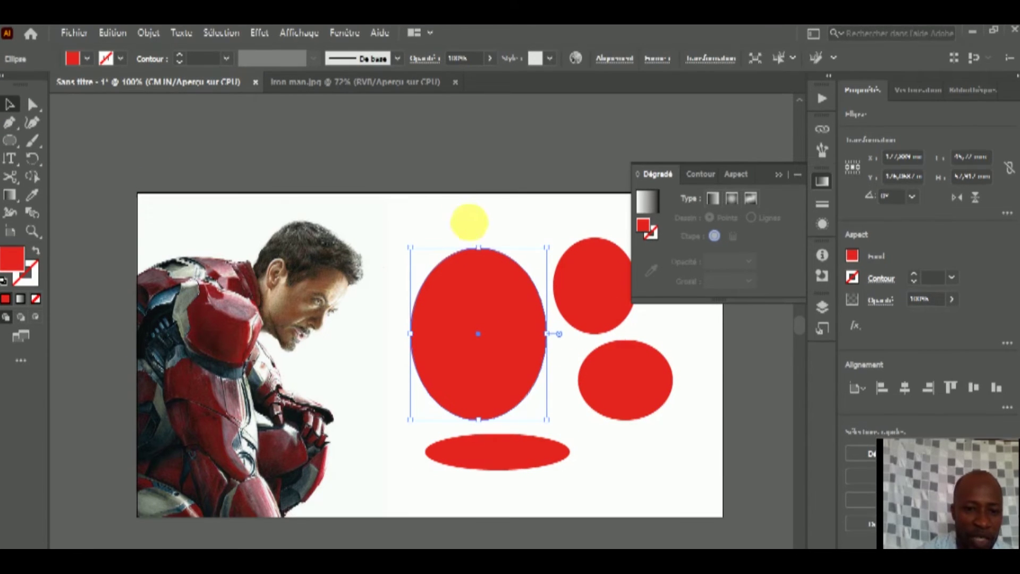
{"action": "left_click", "coordinate": [427, 215]}
{"action": "left_click_drag", "start_coordinate": [426, 212], "coordinate": [634, 462]}
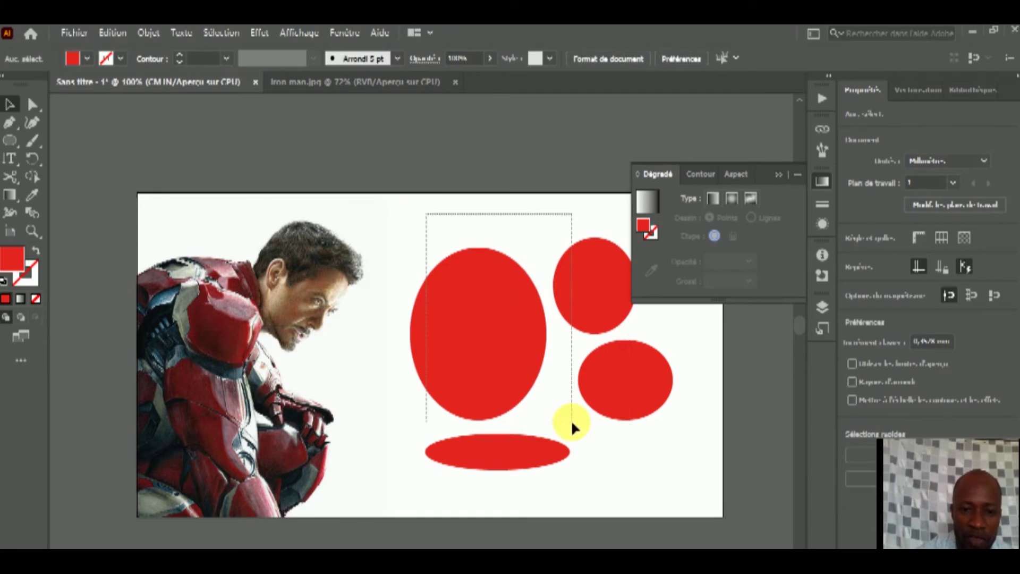
{"action": "key", "text": "Delete"}
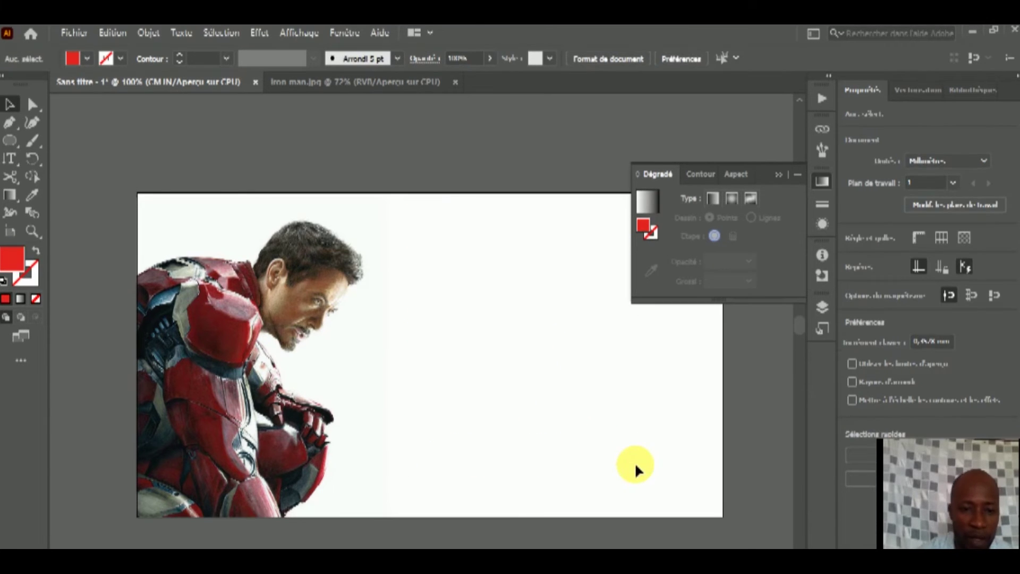
Draw a red rectangle from the photo's top edge to the artboard's bottom-right corner
{"action": "left_click", "coordinate": [281, 363]}
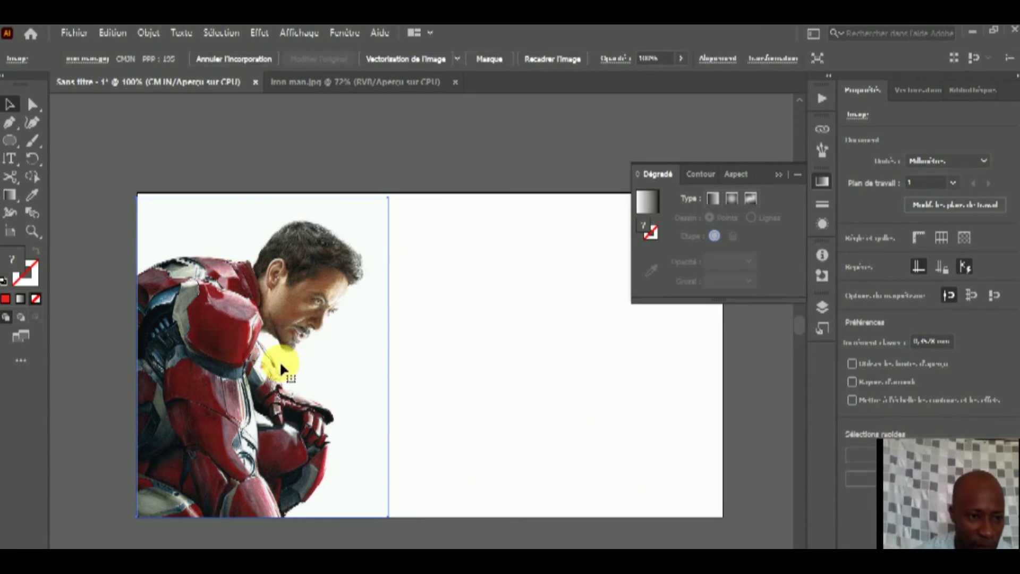
{"action": "key", "text": "ctrl+shift+a"}
{"action": "left_click_drag", "start_coordinate": [264, 198], "coordinate": [262, 193]}
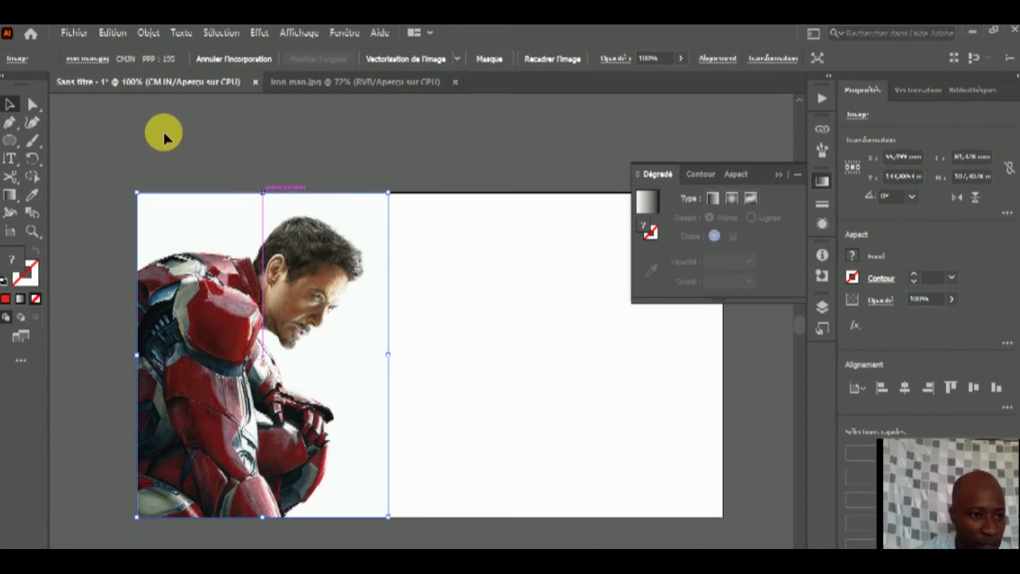
{"action": "key", "text": "ctrl+shift+a"}
{"action": "left_click_drag", "start_coordinate": [10, 143], "coordinate": [85, 135]}
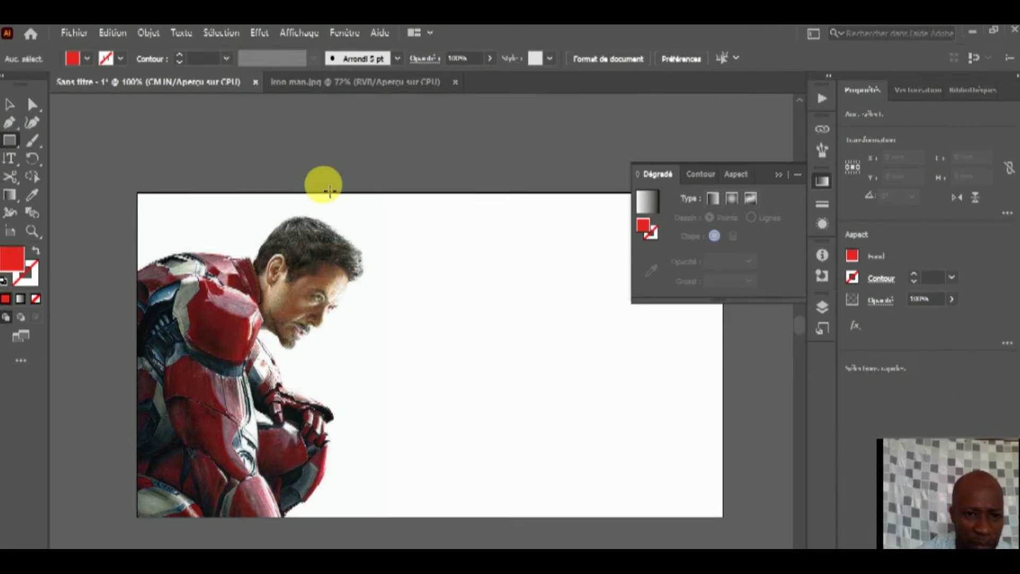
{"action": "mouse_move", "coordinate": [297, 193]}
{"action": "left_mouse_down"}
{"action": "mouse_move", "coordinate": [733, 522]}
{"action": "mouse_move", "coordinate": [723, 516]}
{"action": "left_mouse_up"}
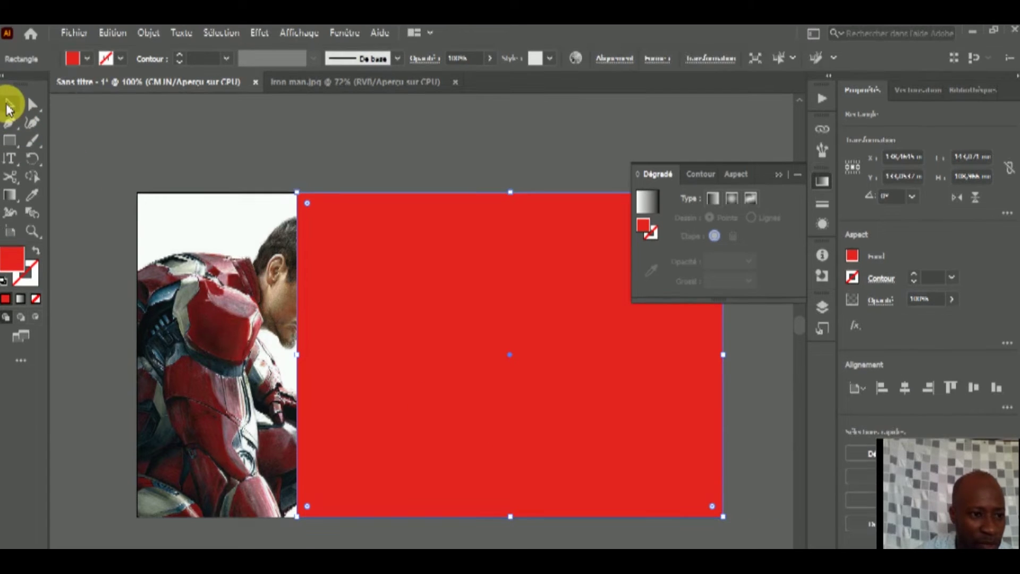
Give the rectangle a linear gradient whose dark end is switched to RGB and set to deep red
{"action": "left_click", "coordinate": [351, 417]}
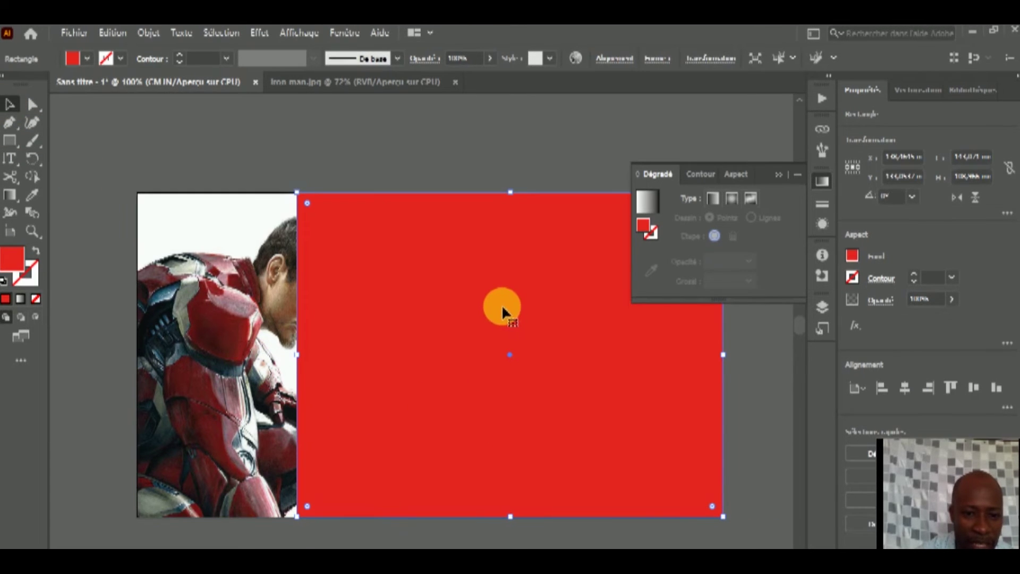
{"action": "left_click", "coordinate": [20, 299]}
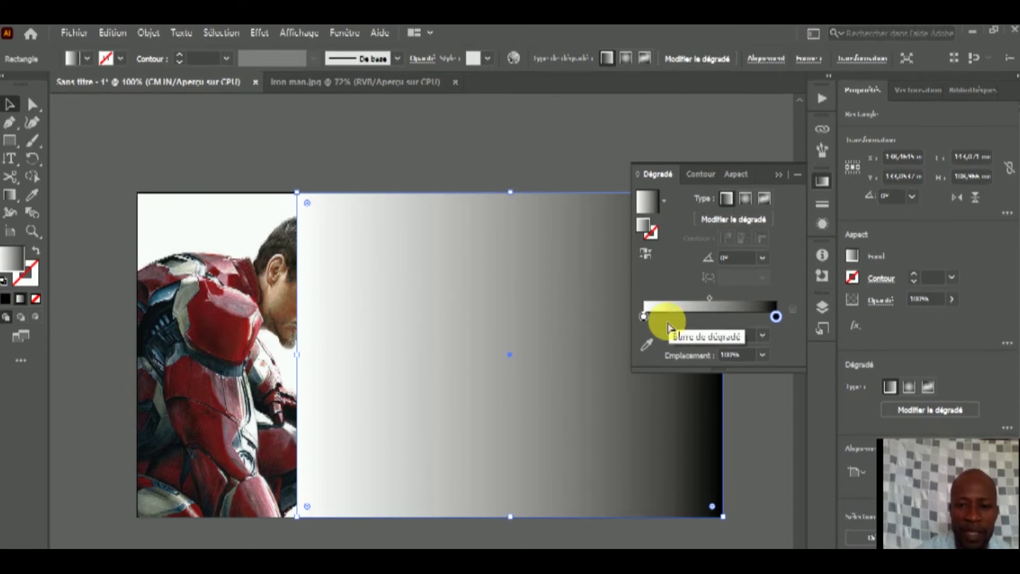
{"action": "double_click", "coordinate": [775, 318]}
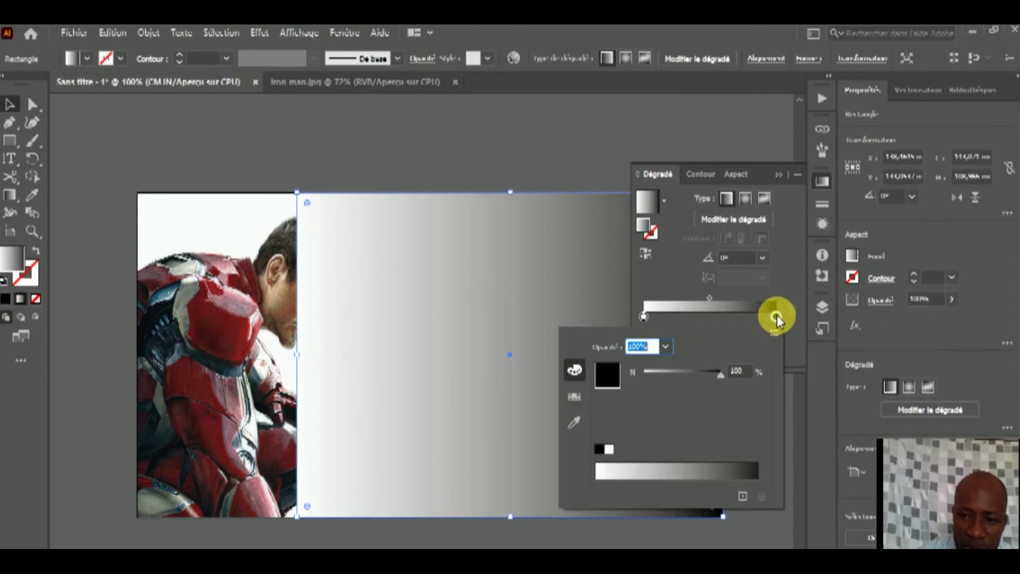
{"action": "left_click", "coordinate": [775, 334]}
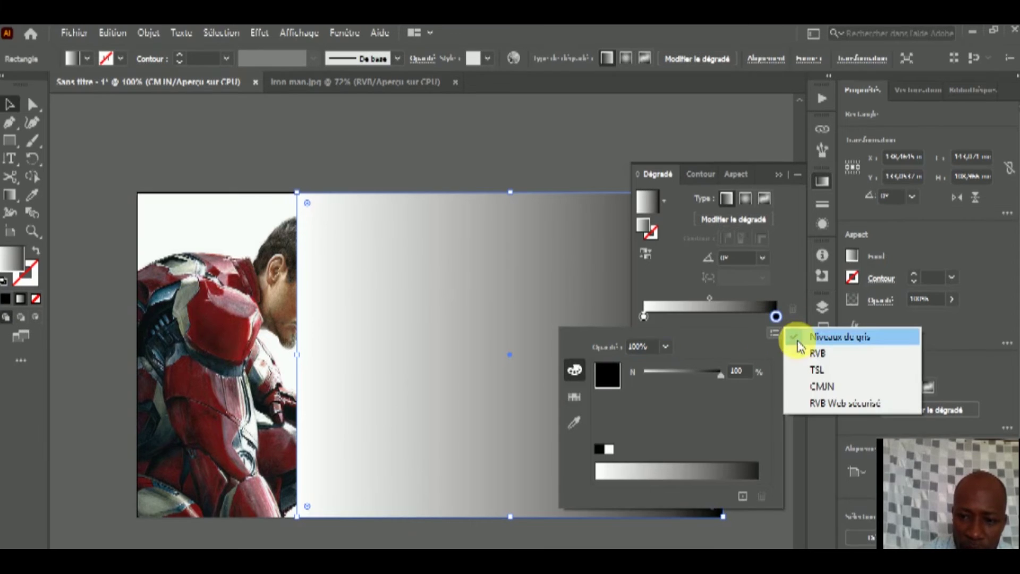
{"action": "left_click", "coordinate": [810, 350]}
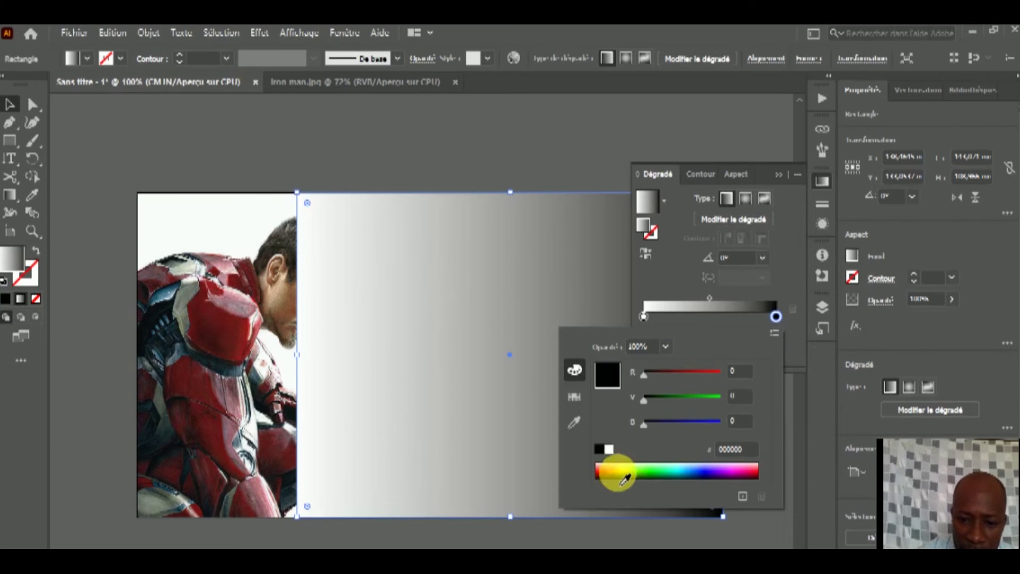
{"action": "left_click", "coordinate": [604, 478]}
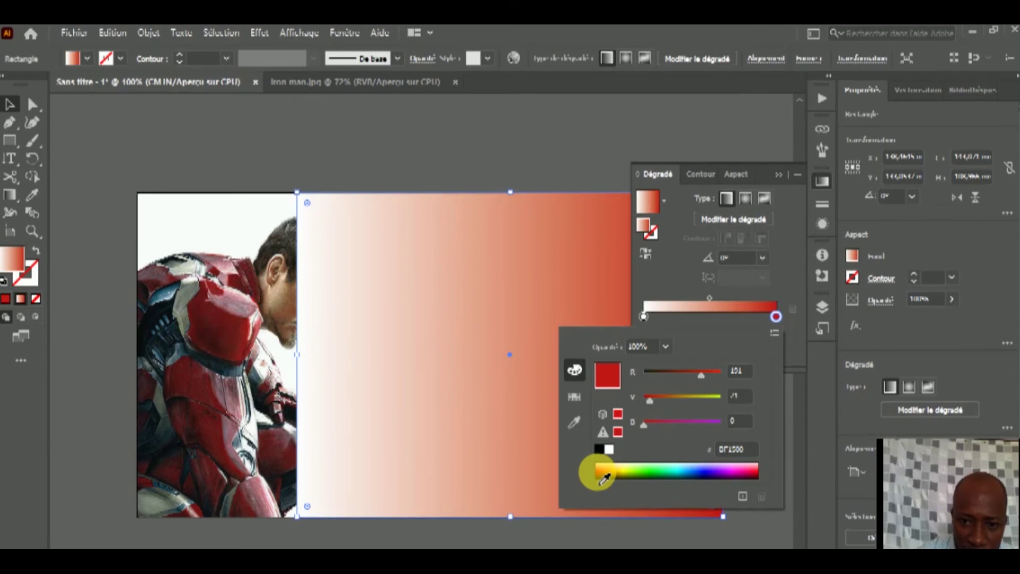
{"action": "left_click", "coordinate": [604, 477]}
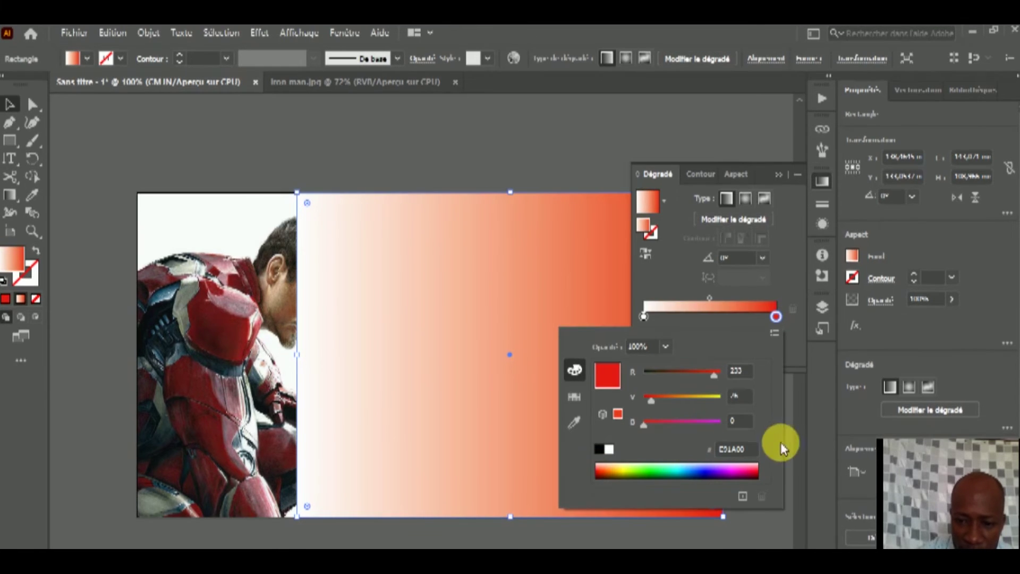
{"action": "left_click", "coordinate": [763, 477]}
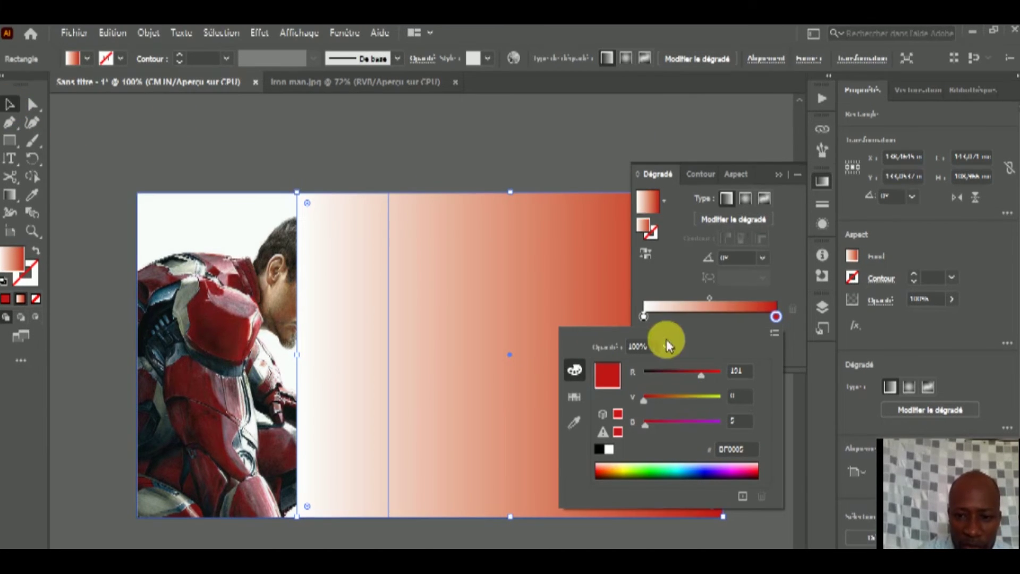
Keep the red stop at full opacity, preview the fade, then reselect the gradient's white stop
{"action": "left_click", "coordinate": [777, 318]}
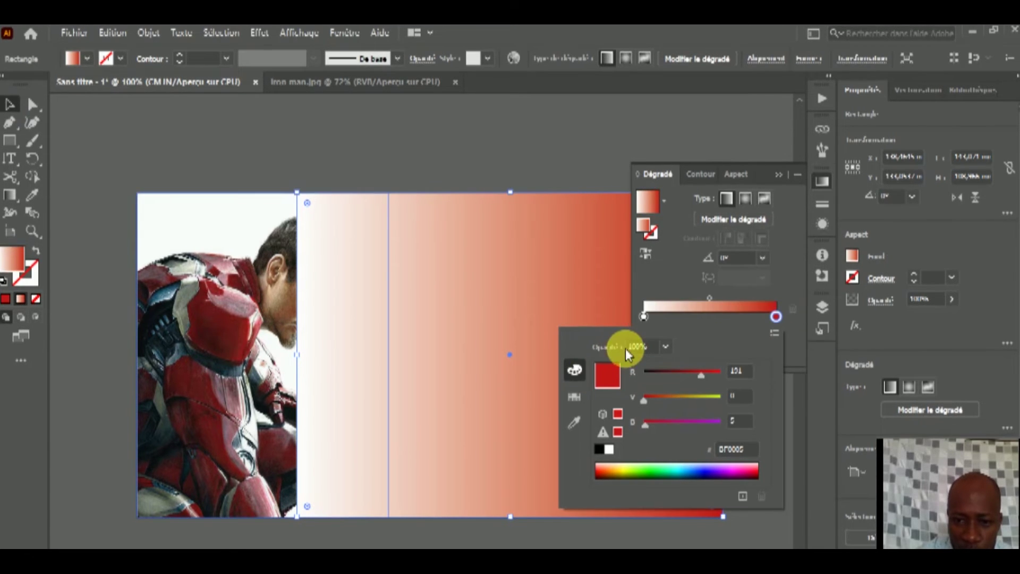
{"action": "left_click", "coordinate": [668, 346]}
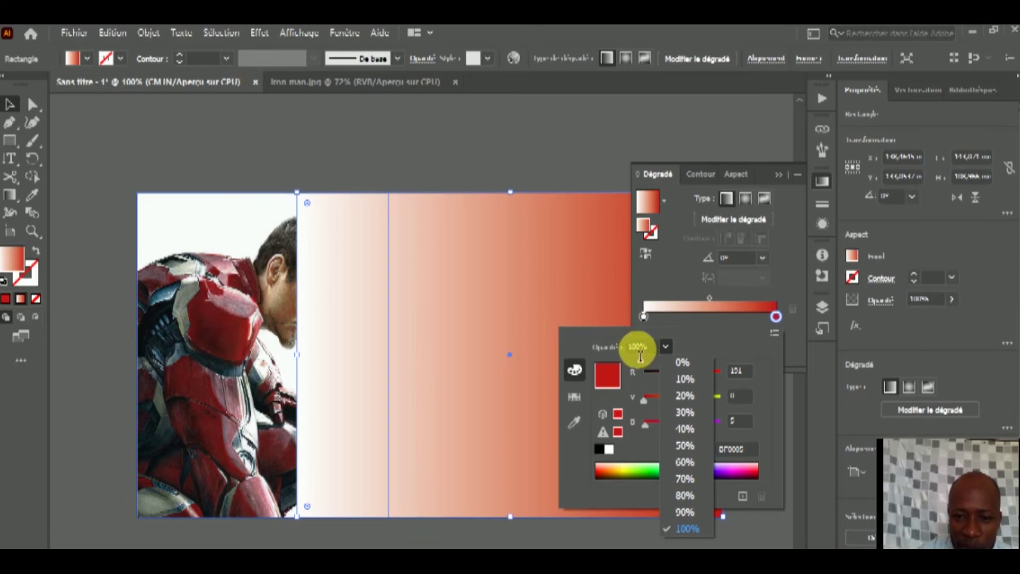
{"action": "left_click", "coordinate": [649, 320]}
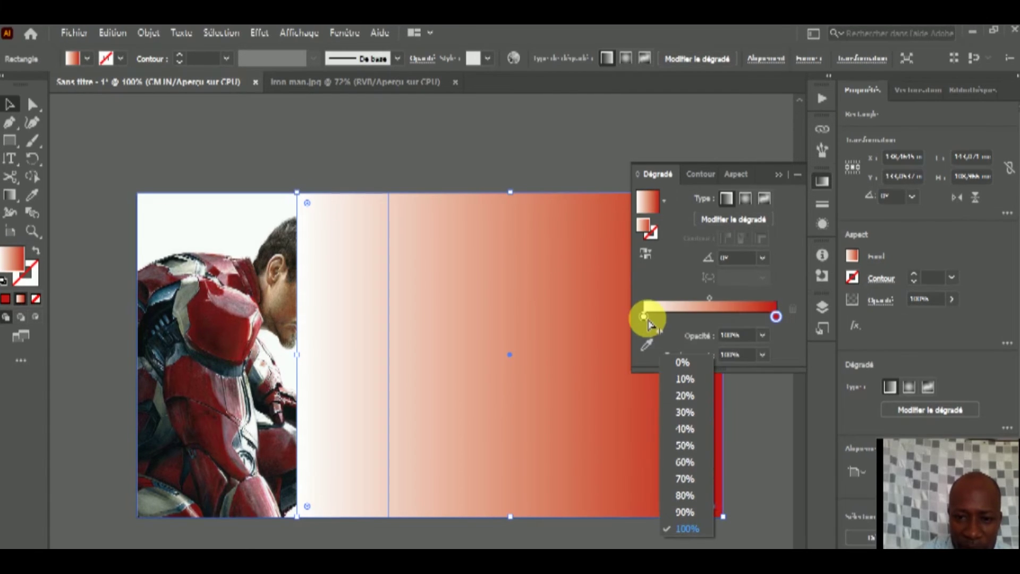
{"action": "left_click", "coordinate": [456, 160]}
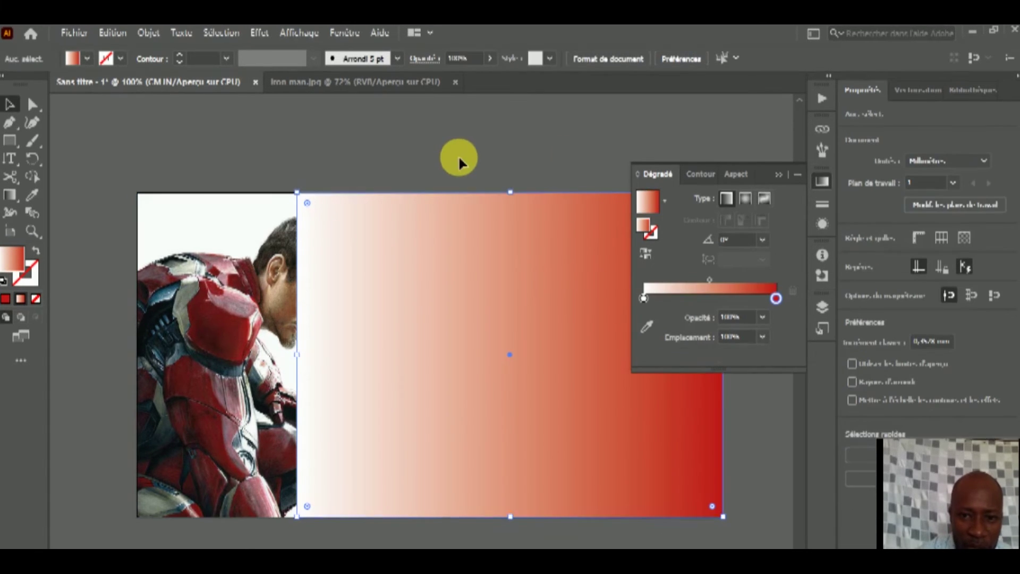
{"action": "left_click", "coordinate": [349, 291]}
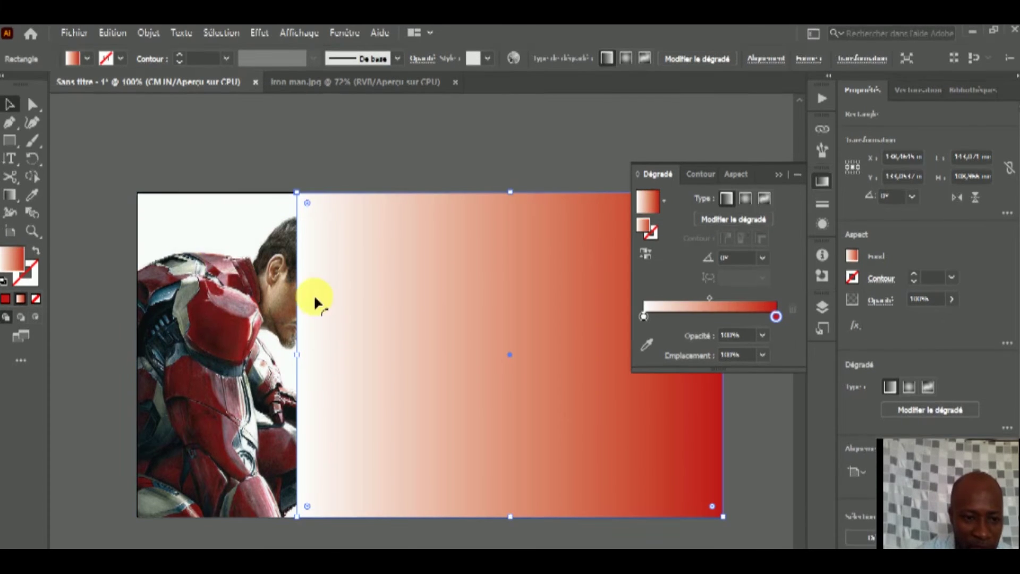
{"action": "left_click", "coordinate": [210, 333]}
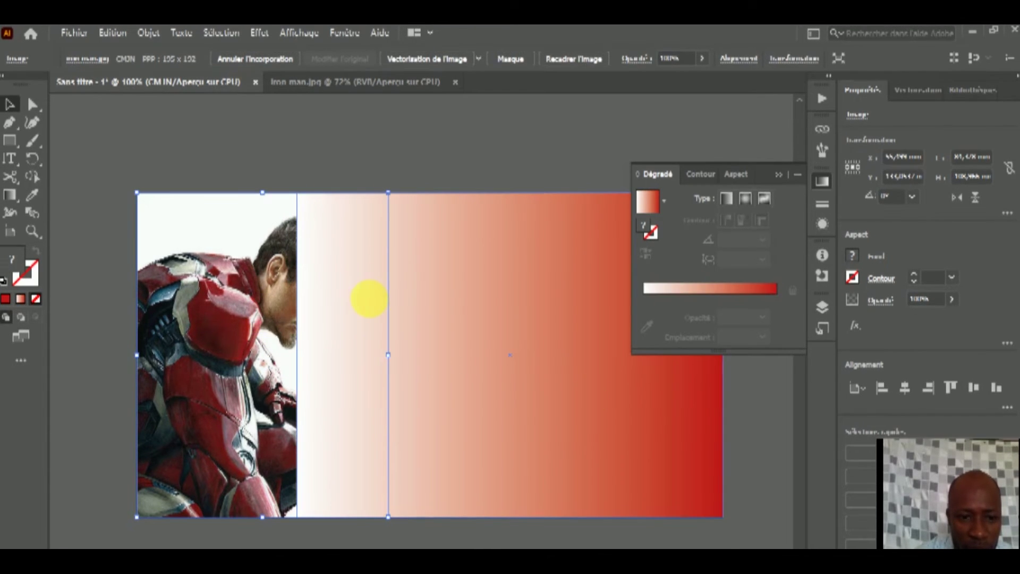
{"action": "left_click", "coordinate": [473, 313], "text": "shift"}
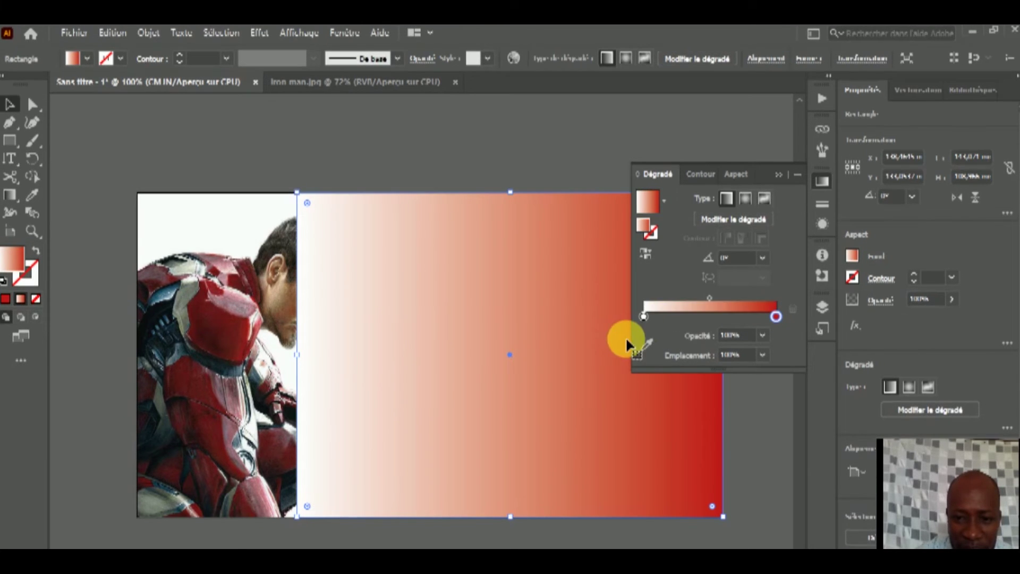
{"action": "left_click", "coordinate": [643, 317]}
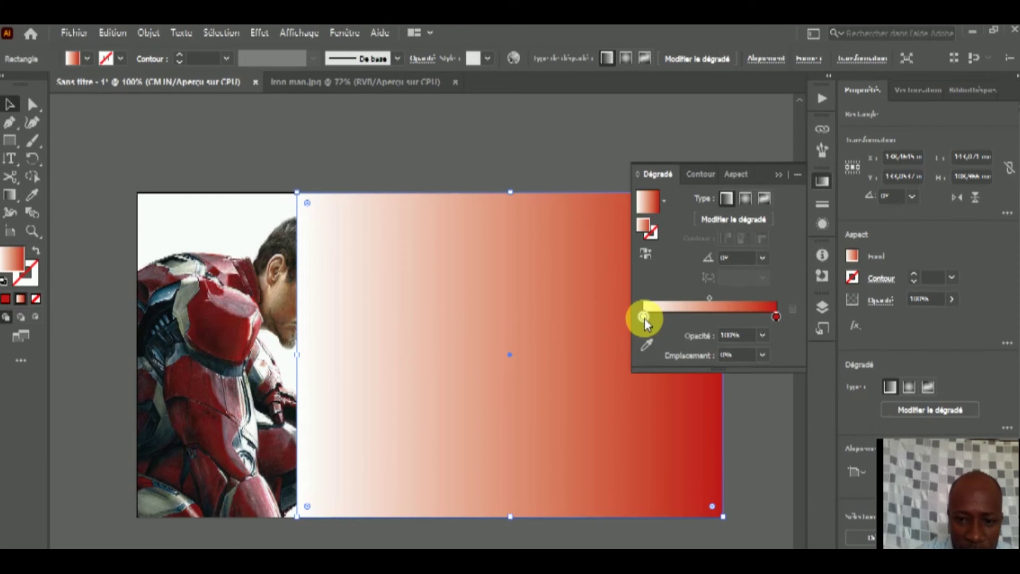
Set the gradient's white stop to 0% opacity so the photo fades into the red
{"action": "double_click", "coordinate": [643, 317]}
{"action": "left_click", "coordinate": [672, 348]}
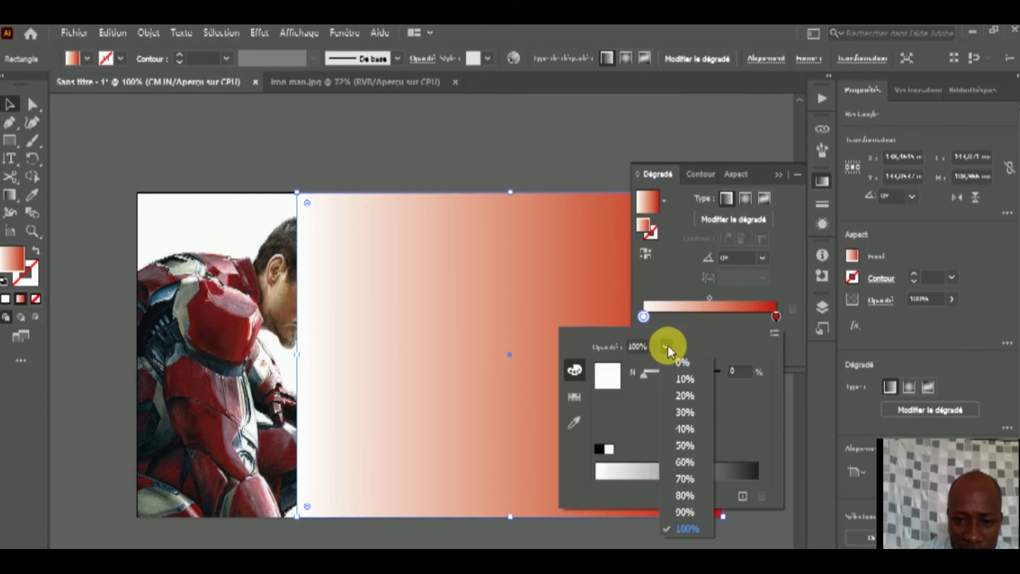
{"action": "left_click", "coordinate": [681, 361]}
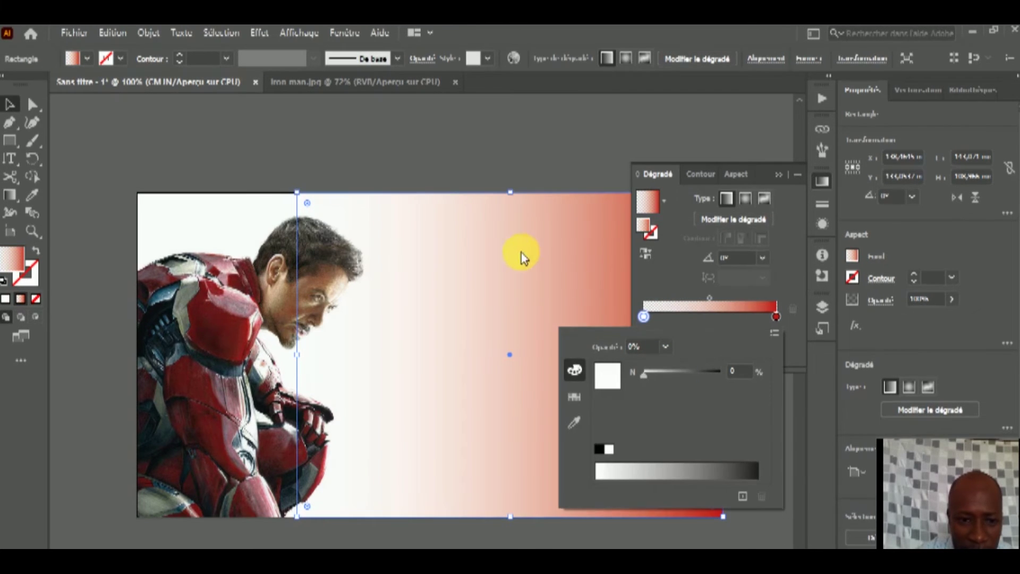
{"action": "left_click", "coordinate": [472, 150]}
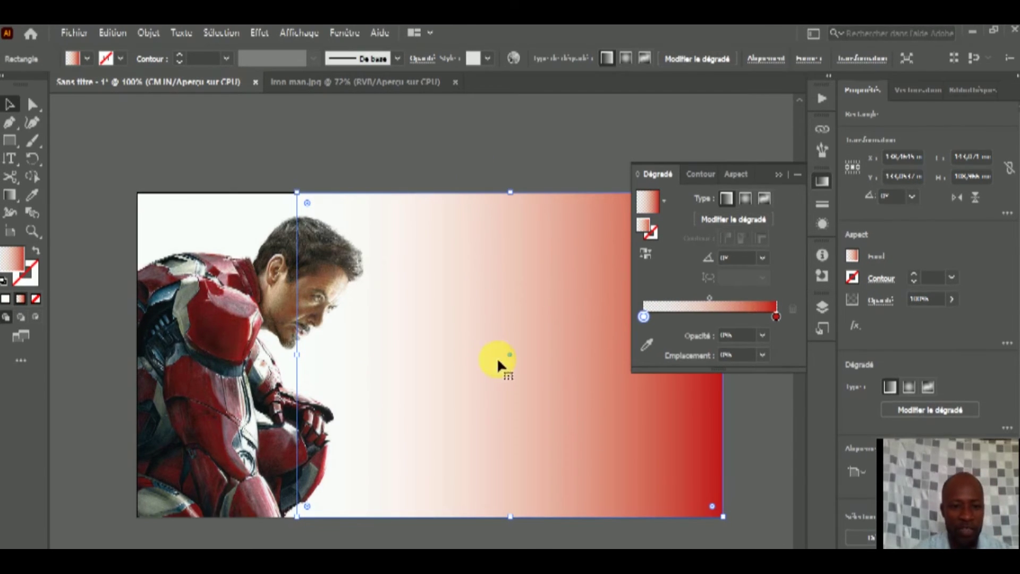
{"action": "left_click", "coordinate": [313, 128]}
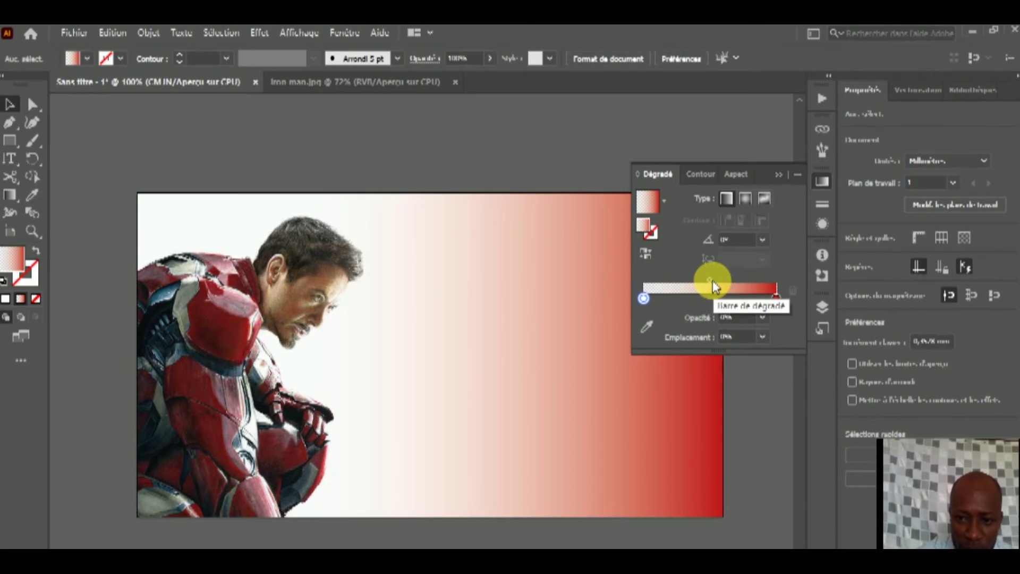
Try shifting the gradient midpoint and red stop leftward, undoing the red-stop moves
{"action": "left_click_drag", "start_coordinate": [710, 280], "coordinate": [687, 285]}
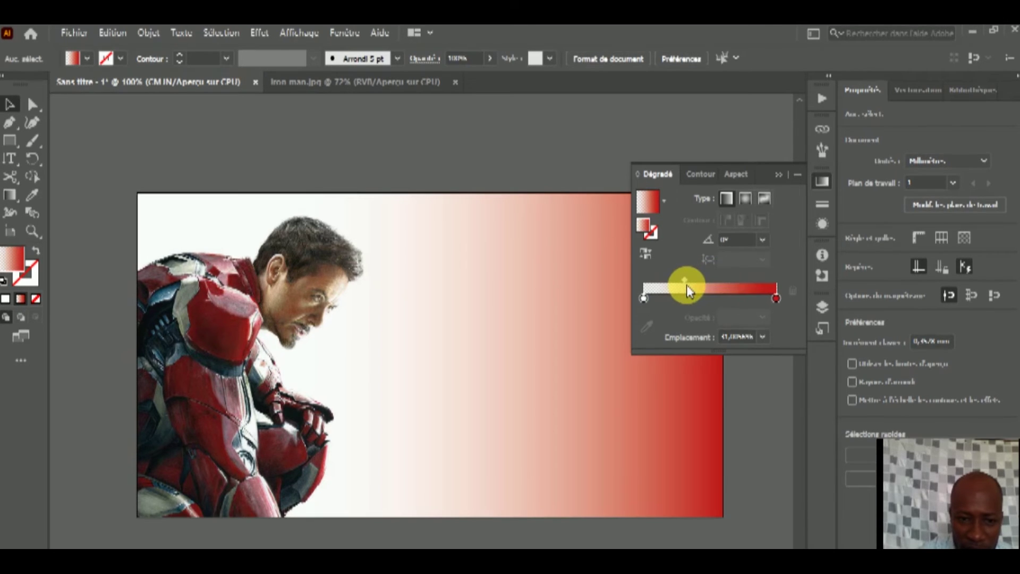
{"action": "left_click", "coordinate": [777, 297]}
{"action": "left_click_drag", "start_coordinate": [776, 297], "coordinate": [721, 305]}
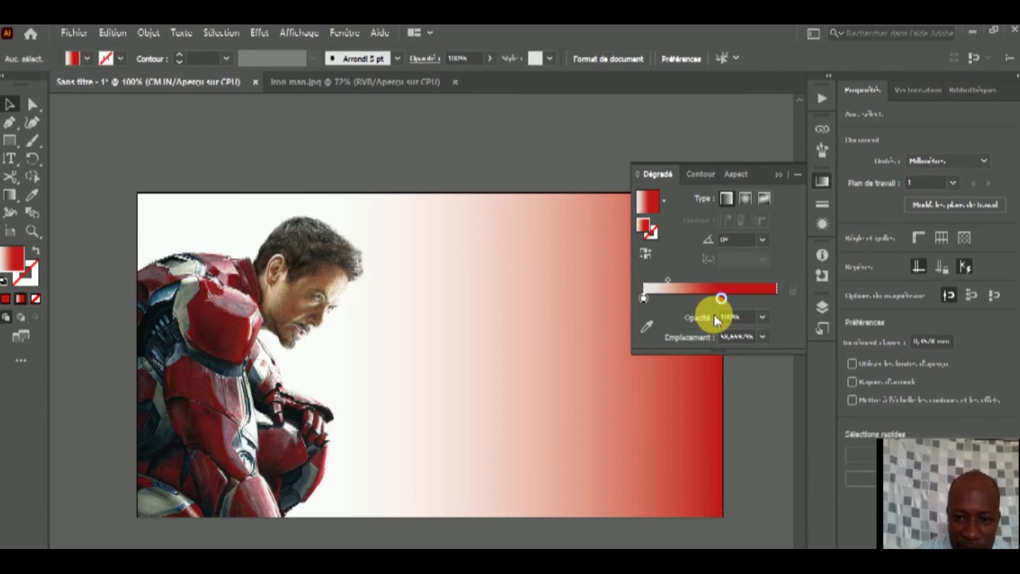
{"action": "key", "text": "ctrl+z"}
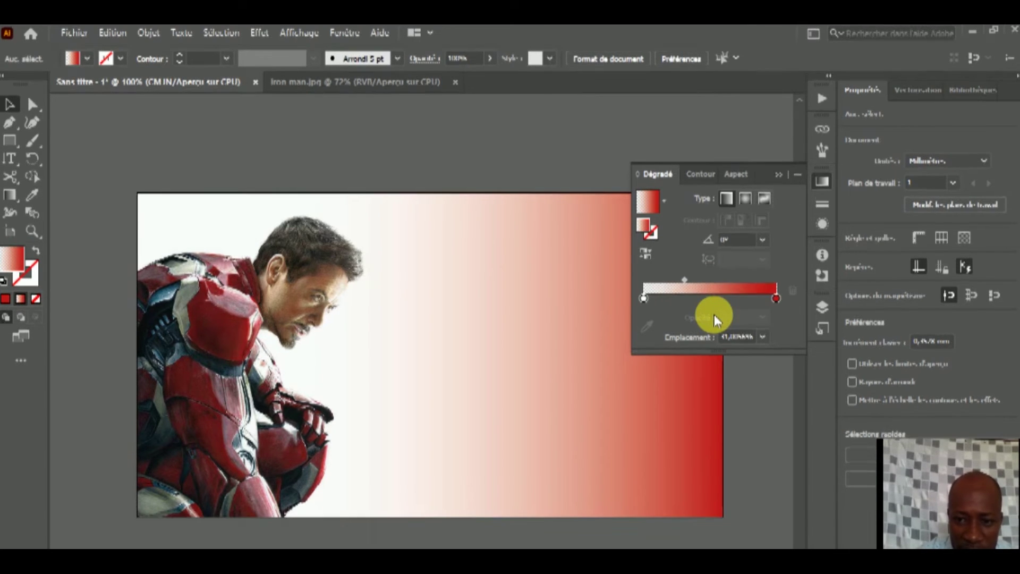
{"action": "left_click", "coordinate": [550, 305]}
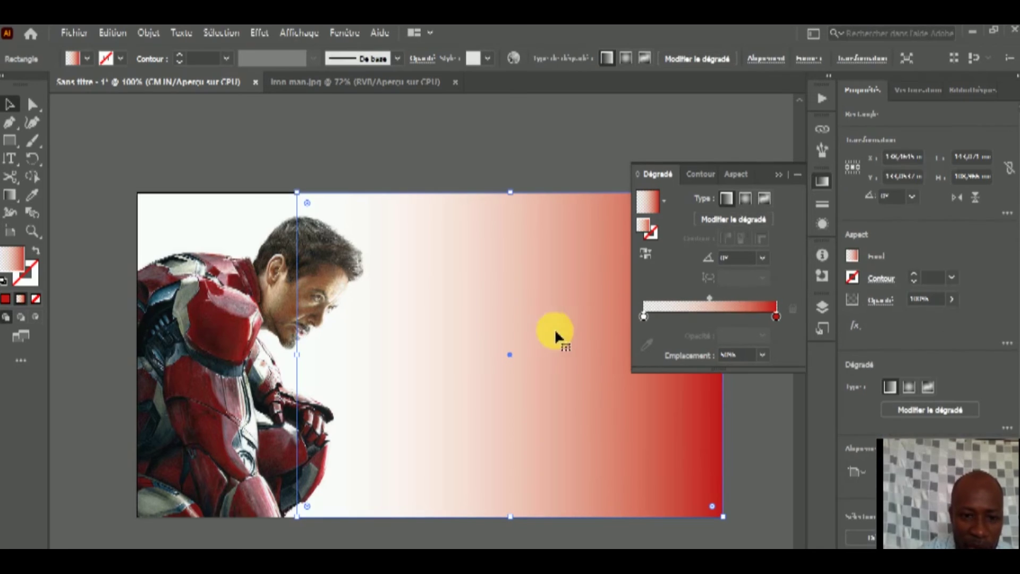
{"action": "left_click_drag", "start_coordinate": [776, 316], "coordinate": [738, 317]}
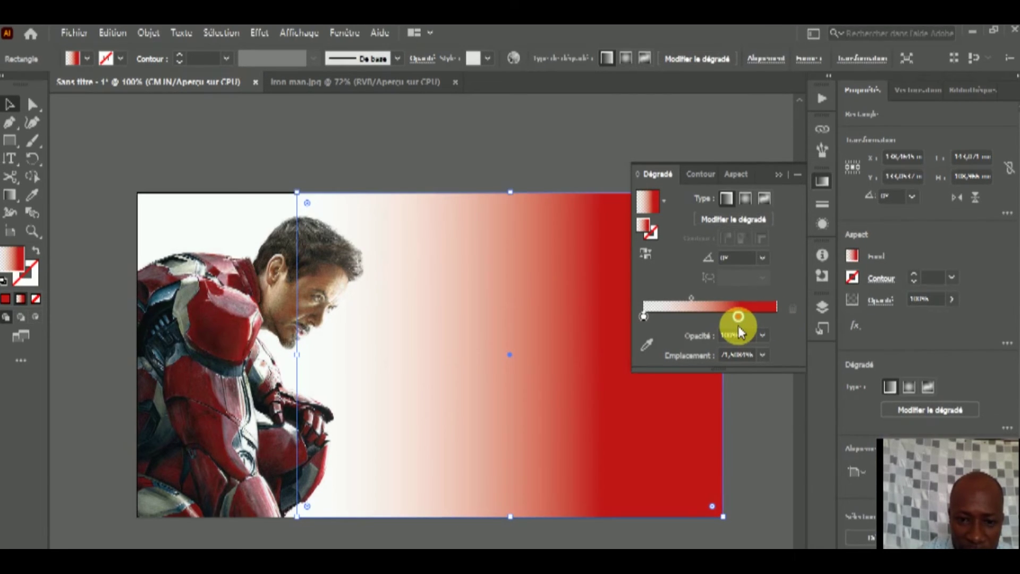
{"action": "key", "text": "ctrl+z"}
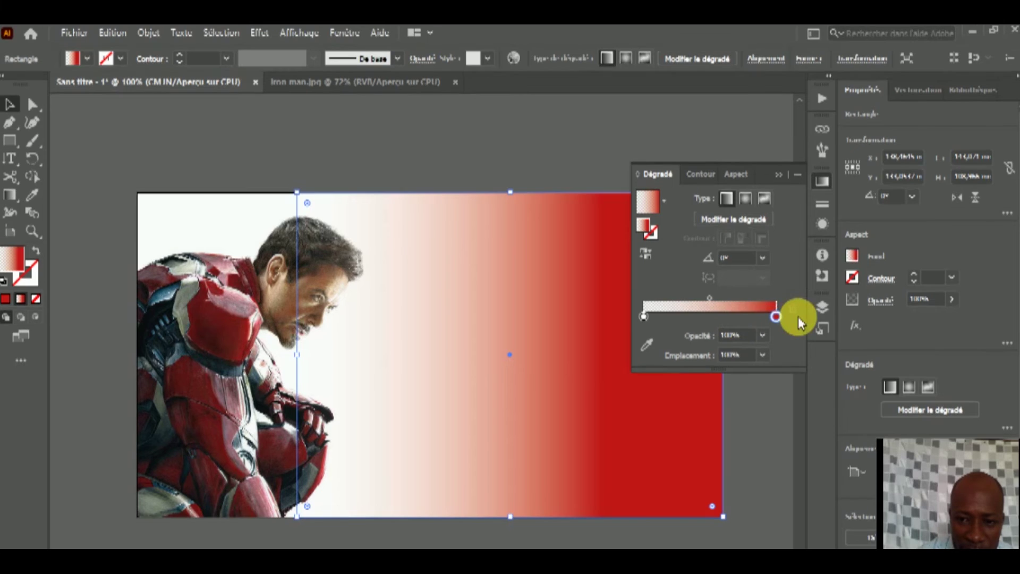
Pull the midpoint toward white and the red stop left, then ease the midpoint back toward red
{"action": "left_click_drag", "start_coordinate": [710, 299], "coordinate": [675, 304]}
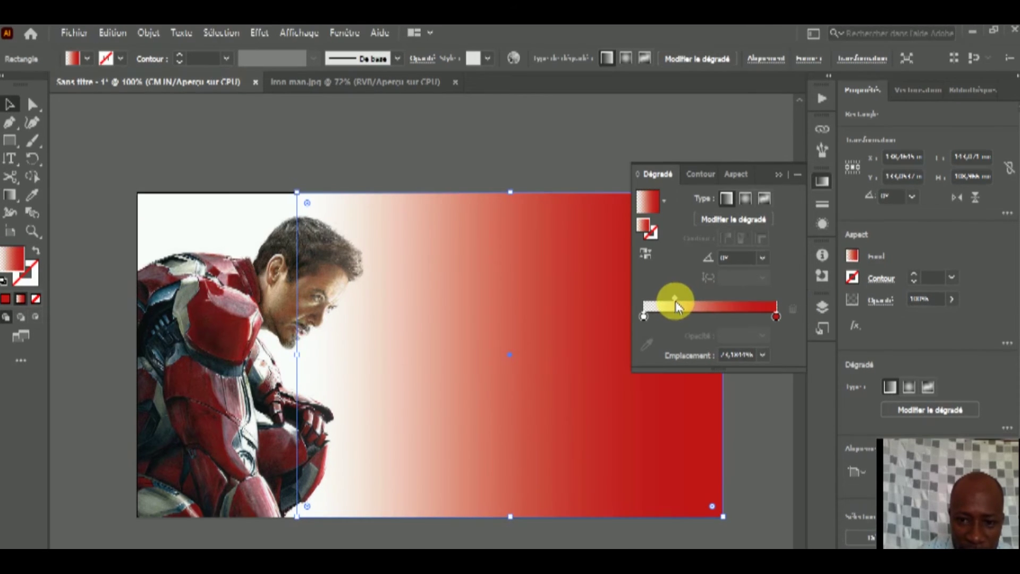
{"action": "left_click", "coordinate": [776, 317]}
{"action": "left_click_drag", "start_coordinate": [776, 316], "coordinate": [757, 318]}
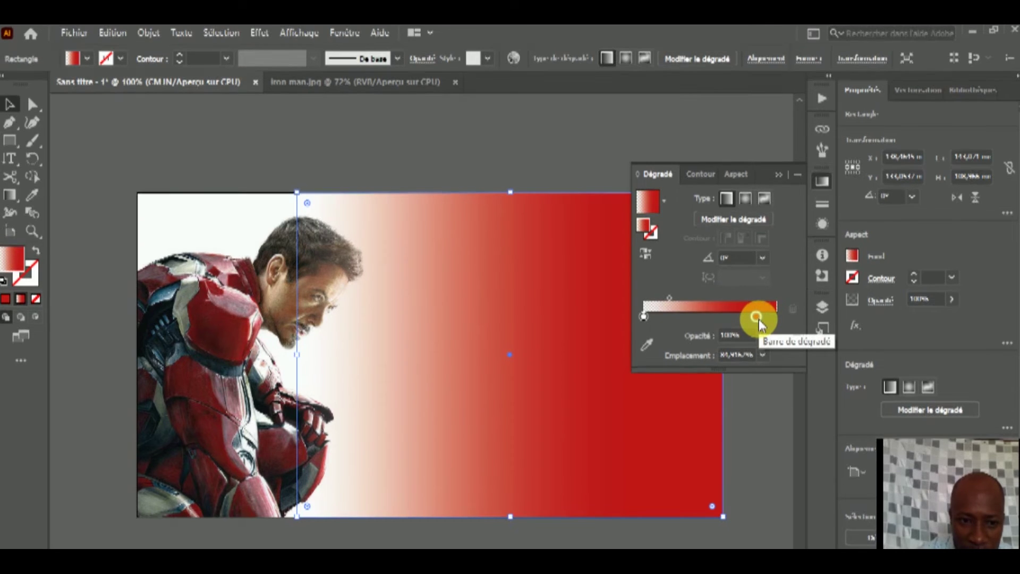
{"action": "left_click_drag", "start_coordinate": [757, 317], "coordinate": [734, 319]}
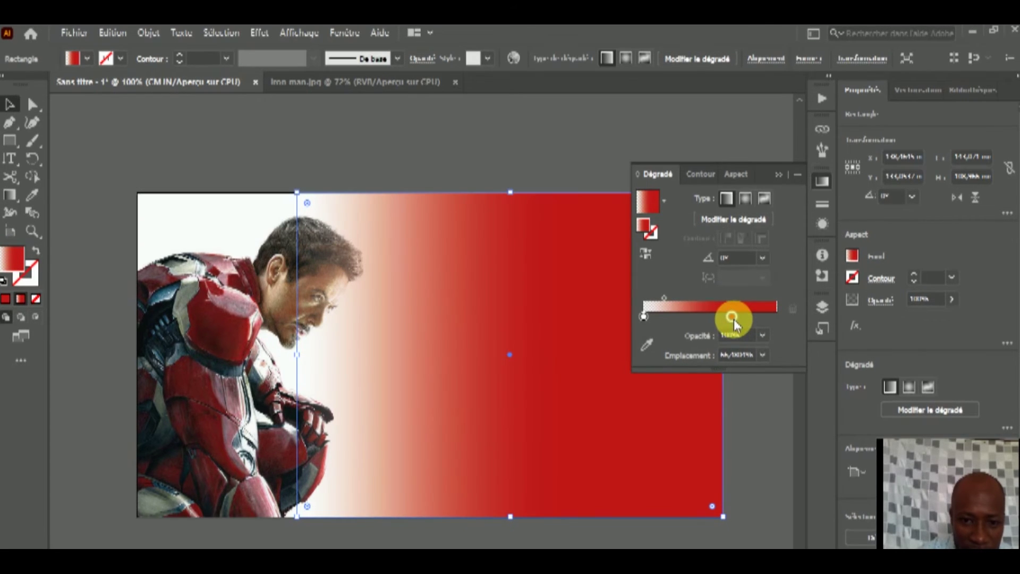
{"action": "left_click", "coordinate": [661, 299]}
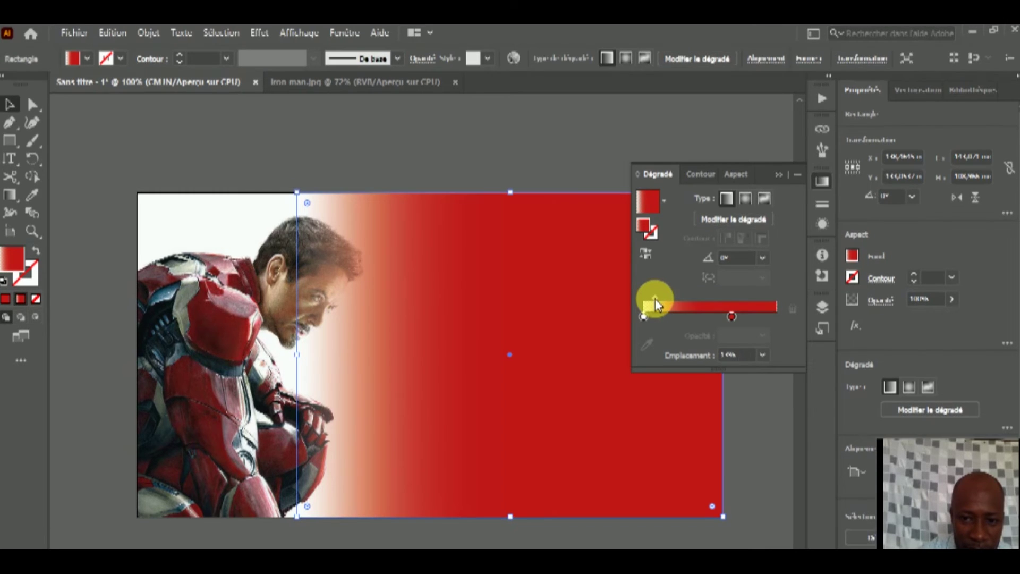
{"action": "left_click_drag", "start_coordinate": [655, 301], "coordinate": [716, 310]}
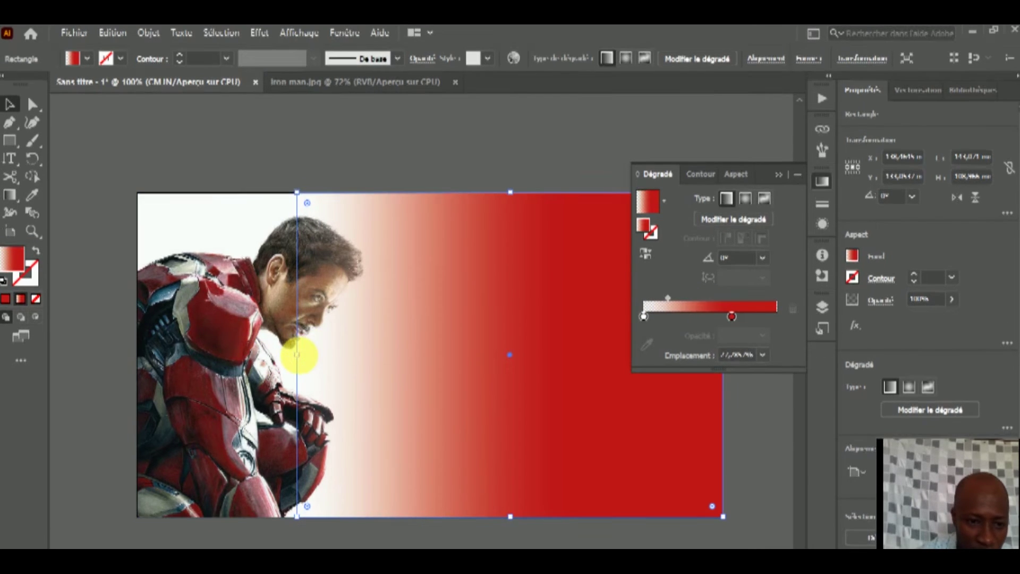
Extend the rectangle leftward over the whole photo and shift the red stop and midpoint right
{"action": "left_click_drag", "start_coordinate": [298, 355], "coordinate": [139, 354]}
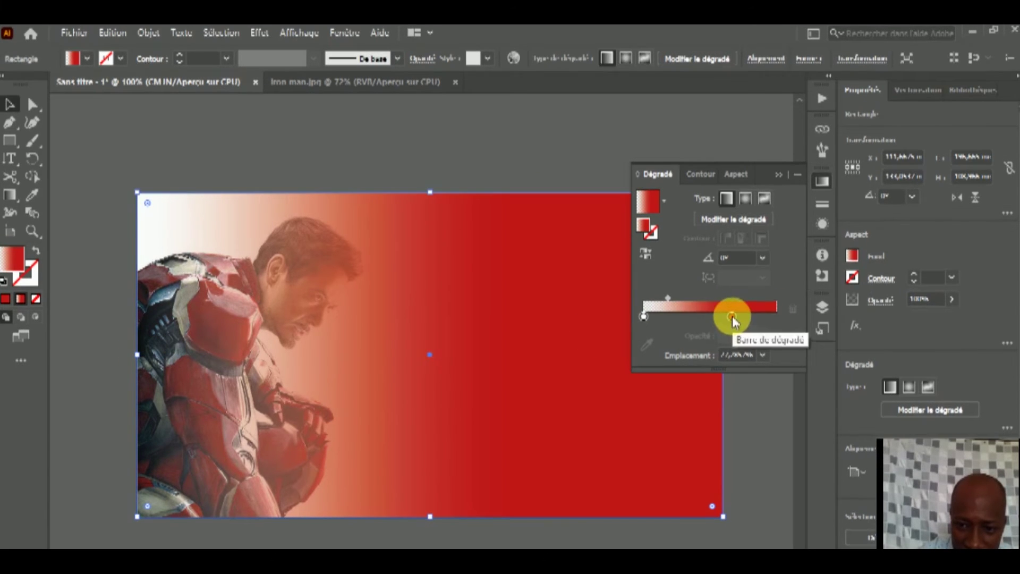
{"action": "left_click_drag", "start_coordinate": [732, 318], "coordinate": [753, 316]}
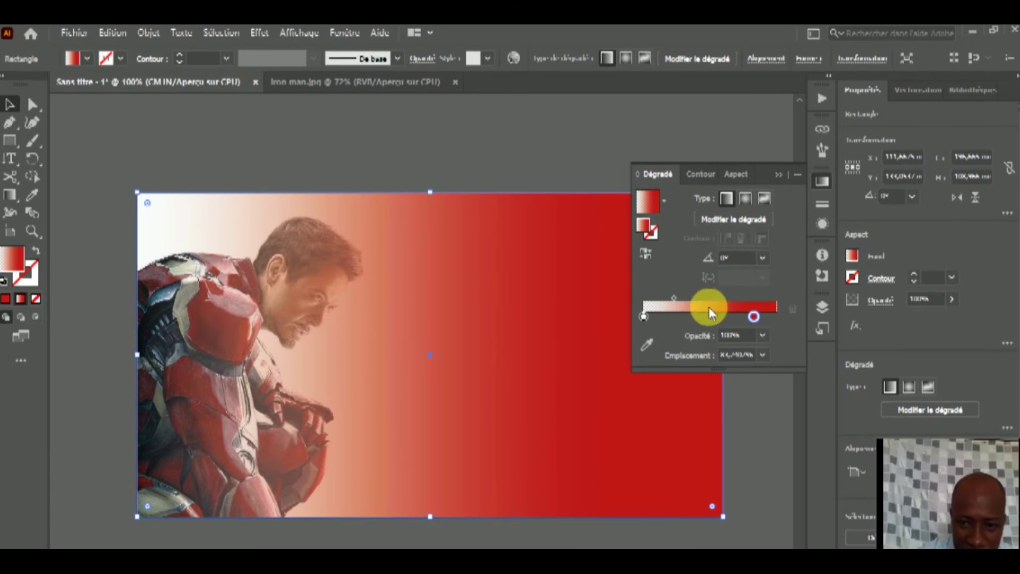
{"action": "left_click_drag", "start_coordinate": [675, 298], "coordinate": [690, 298]}
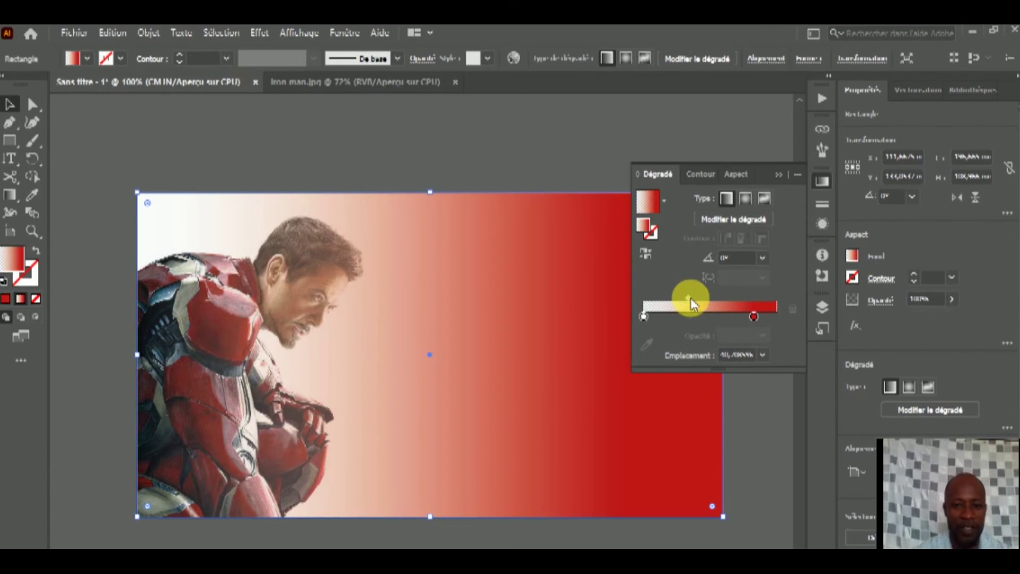
{"action": "left_click", "coordinate": [469, 141]}
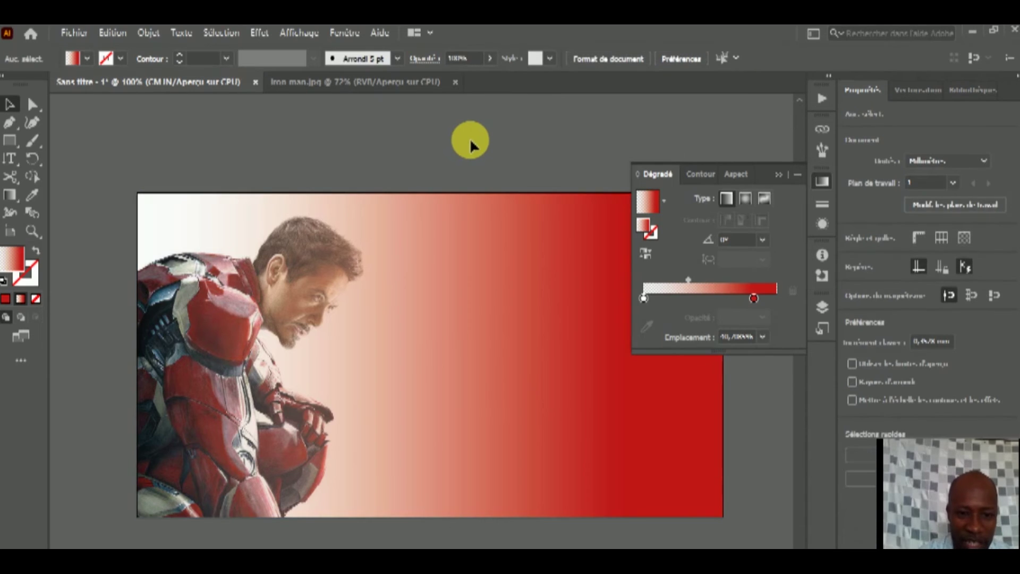
{"action": "left_click", "coordinate": [597, 401]}
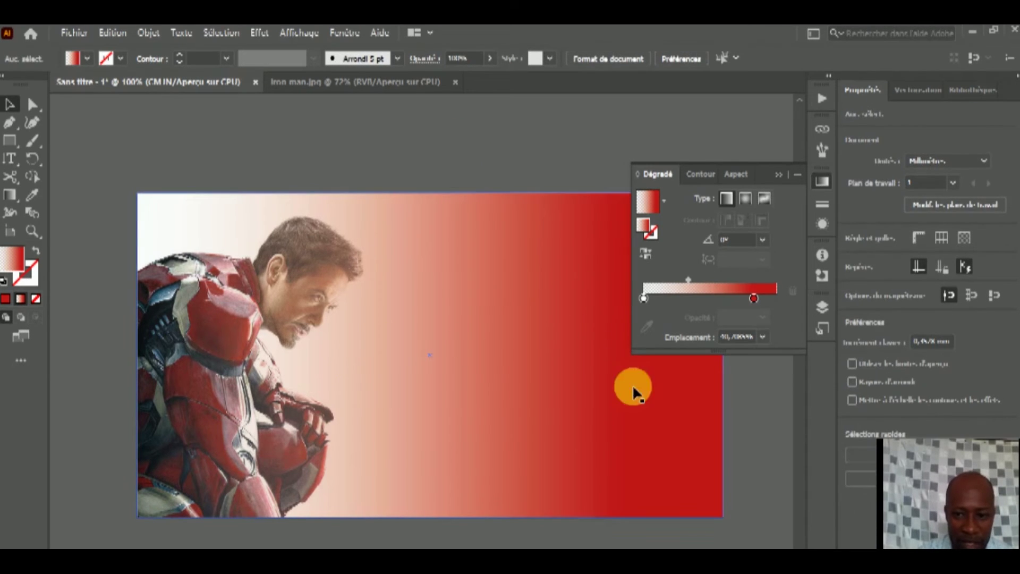
{"action": "left_click", "coordinate": [799, 544]}
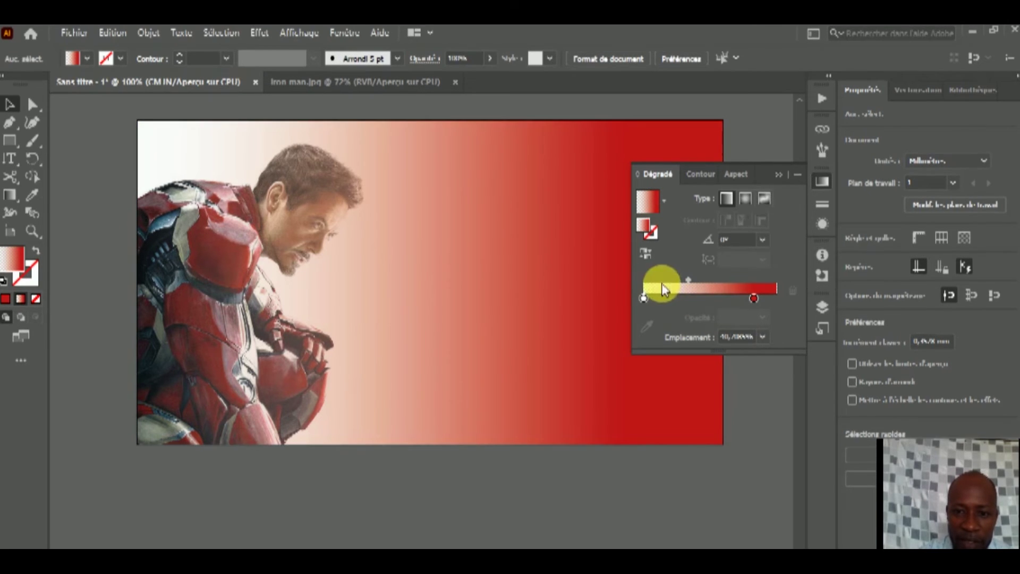
{"action": "left_click", "coordinate": [665, 200]}
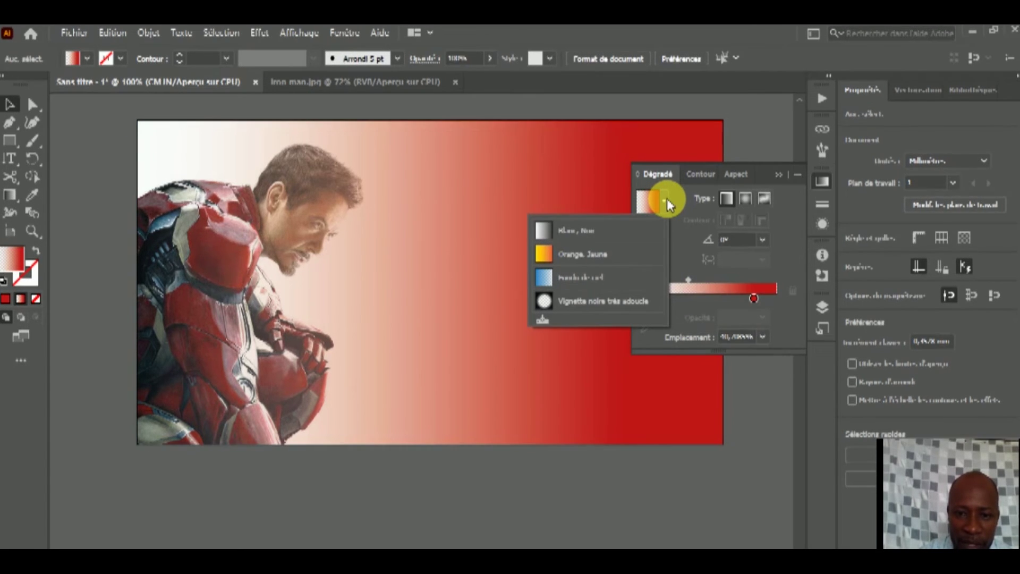
{"action": "left_click", "coordinate": [668, 199]}
{"action": "left_click", "coordinate": [667, 197]}
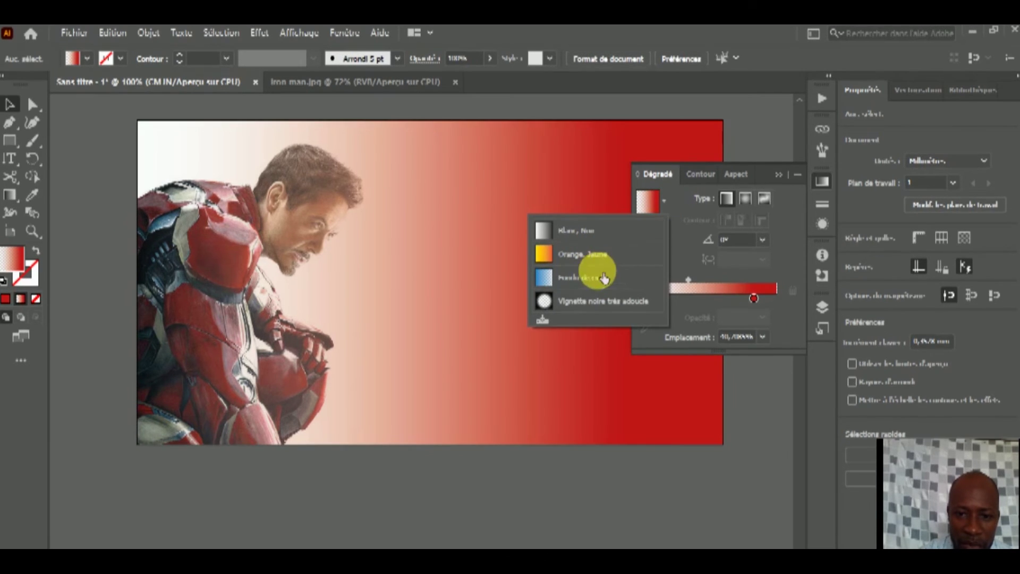
{"action": "left_click", "coordinate": [675, 188]}
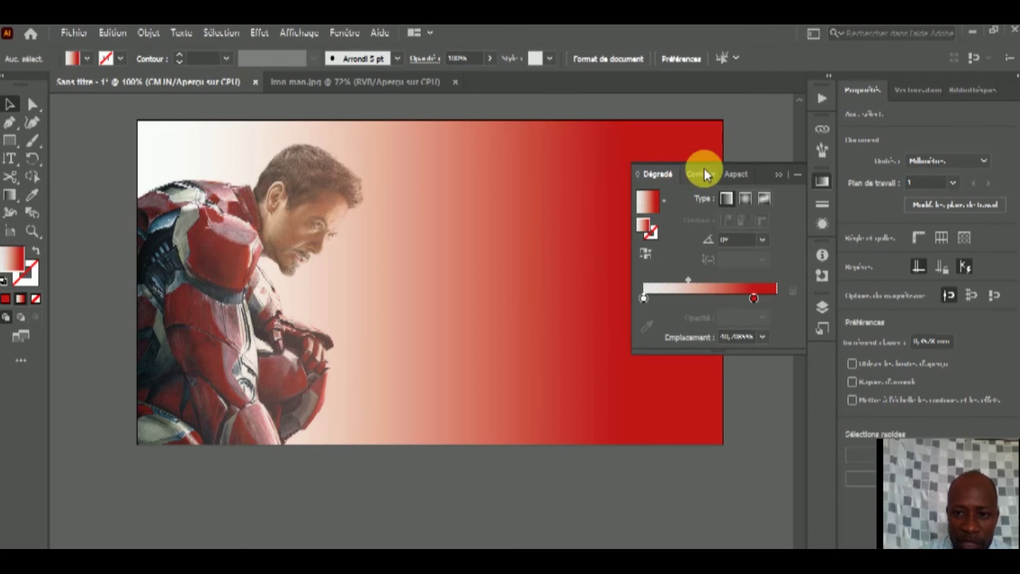
{"action": "left_click", "coordinate": [696, 176]}
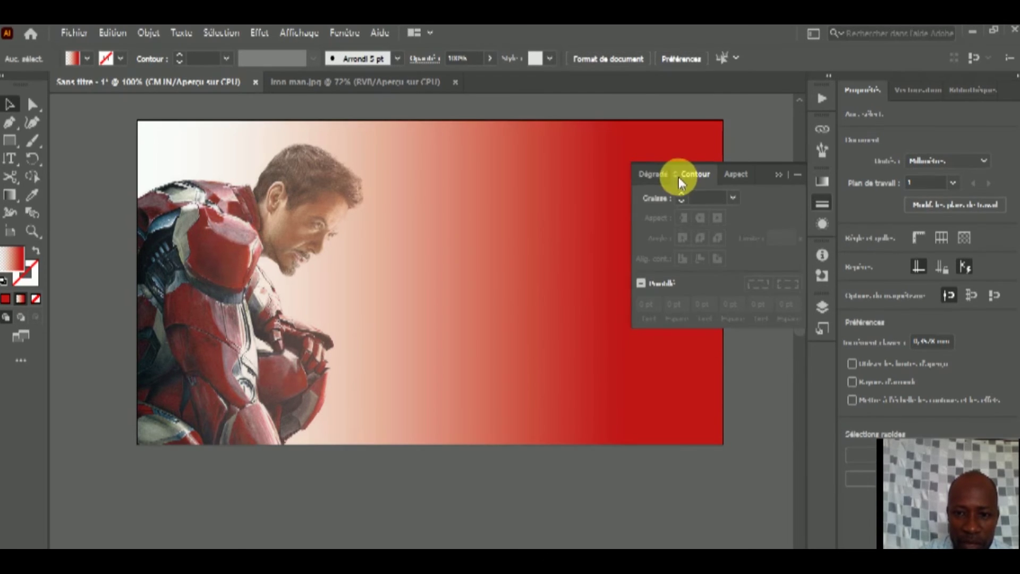
{"action": "left_click", "coordinate": [656, 174]}
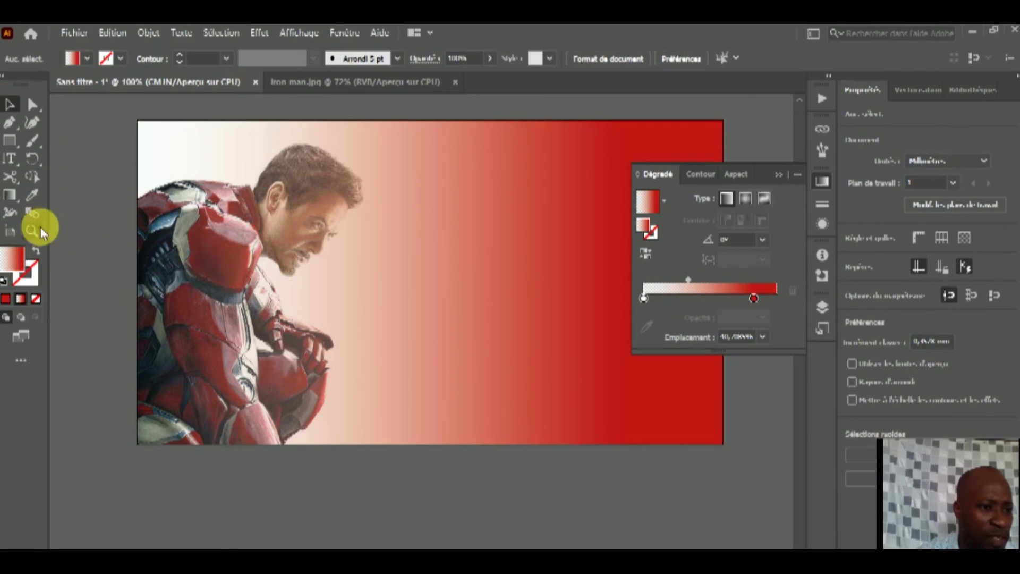
Give the gradient rectangle a green stroke colour
{"action": "left_click", "coordinate": [227, 273]}
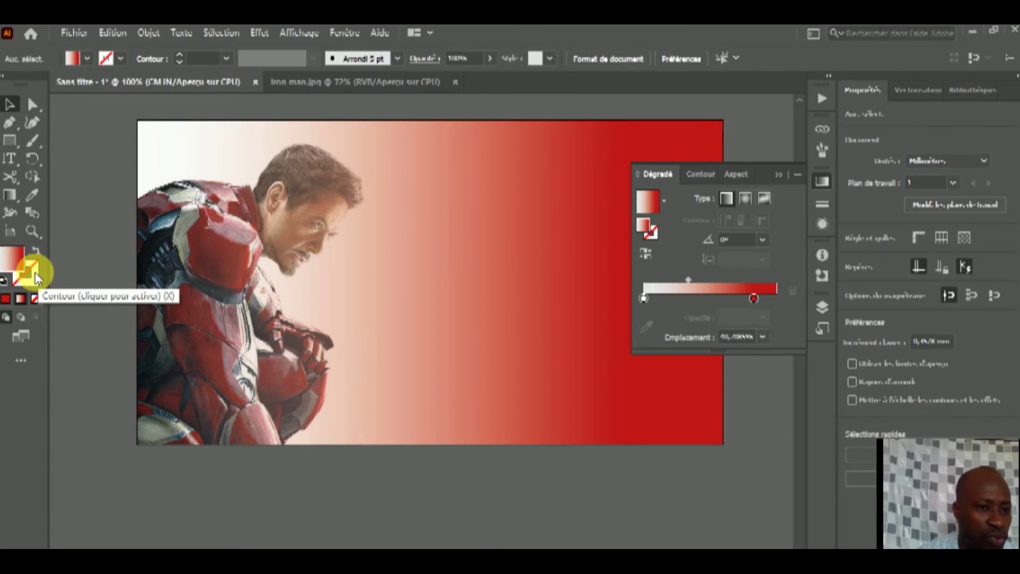
{"action": "left_click", "coordinate": [35, 277]}
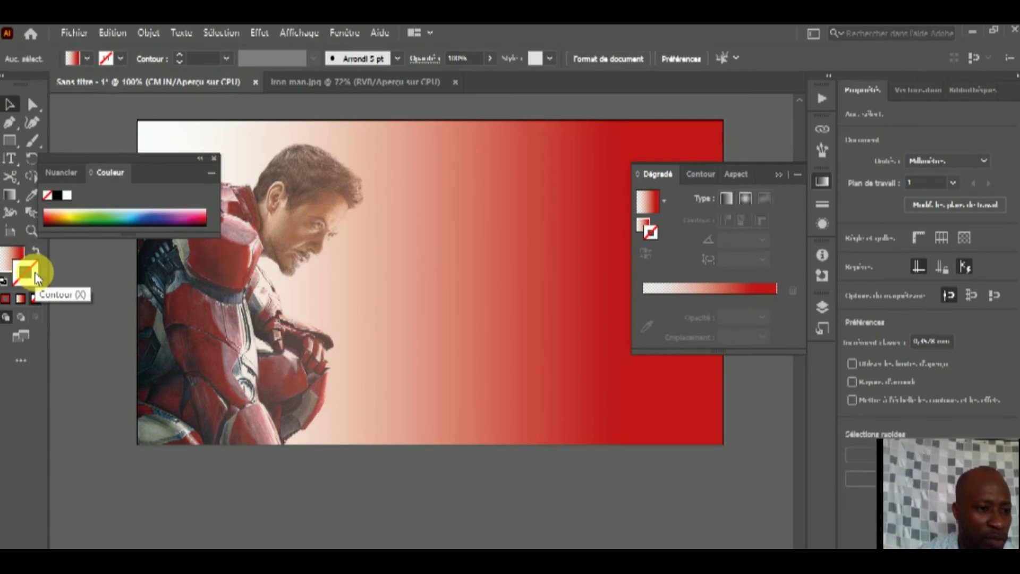
{"action": "left_click", "coordinate": [481, 229]}
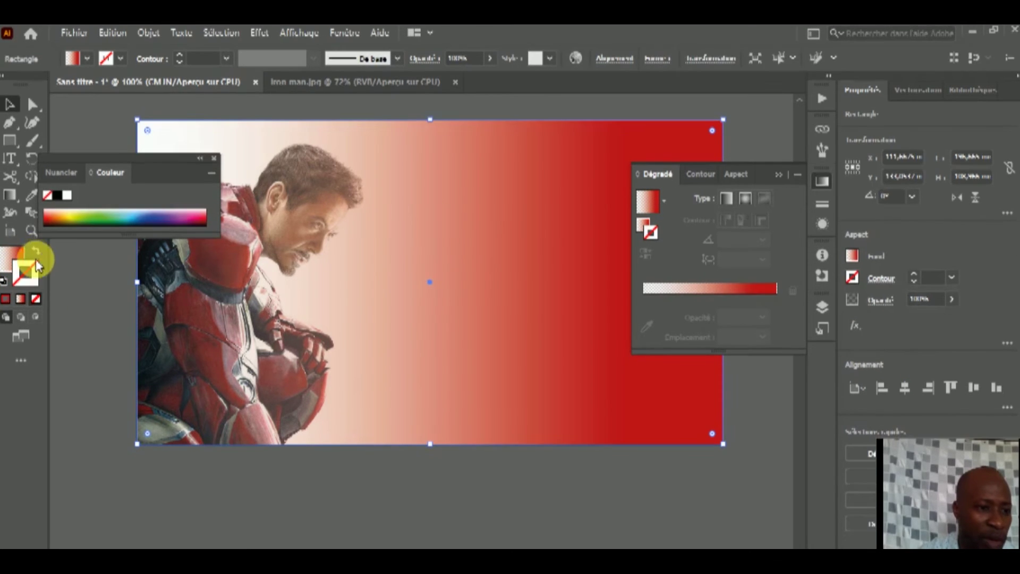
{"action": "left_click", "coordinate": [21, 273]}
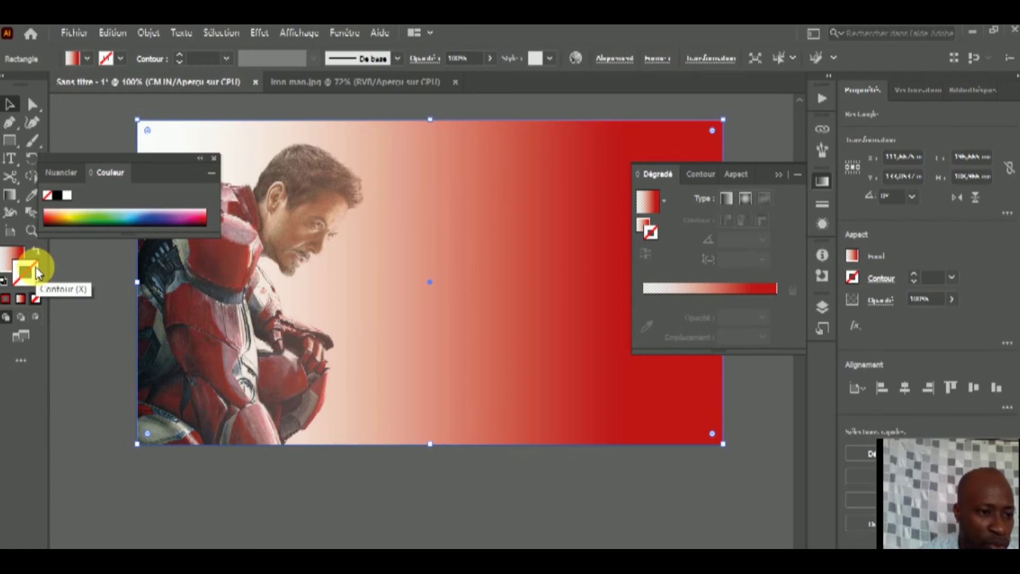
{"action": "double_click", "coordinate": [36, 272]}
{"action": "left_click", "coordinate": [507, 223]}
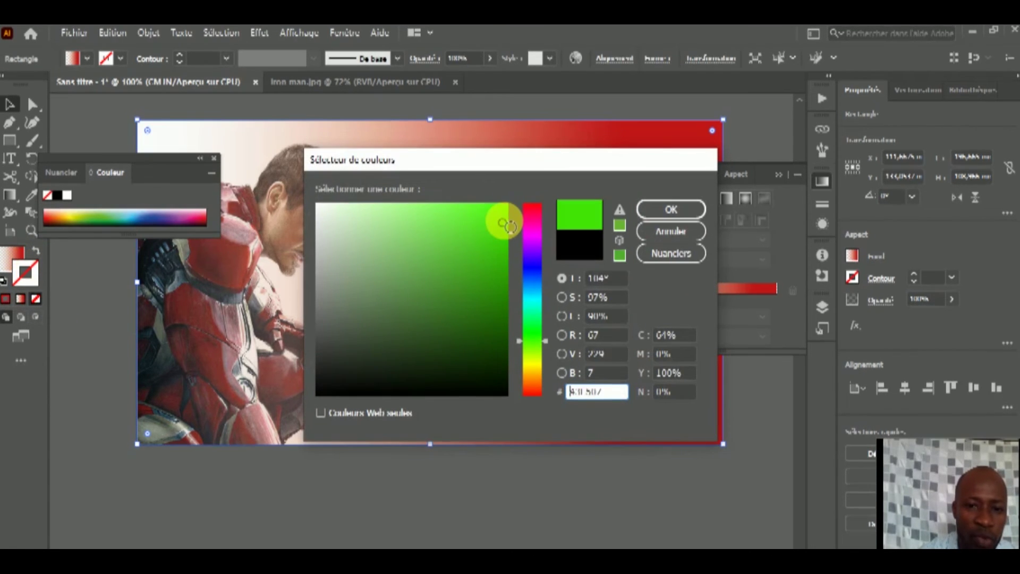
{"action": "left_click", "coordinate": [502, 217]}
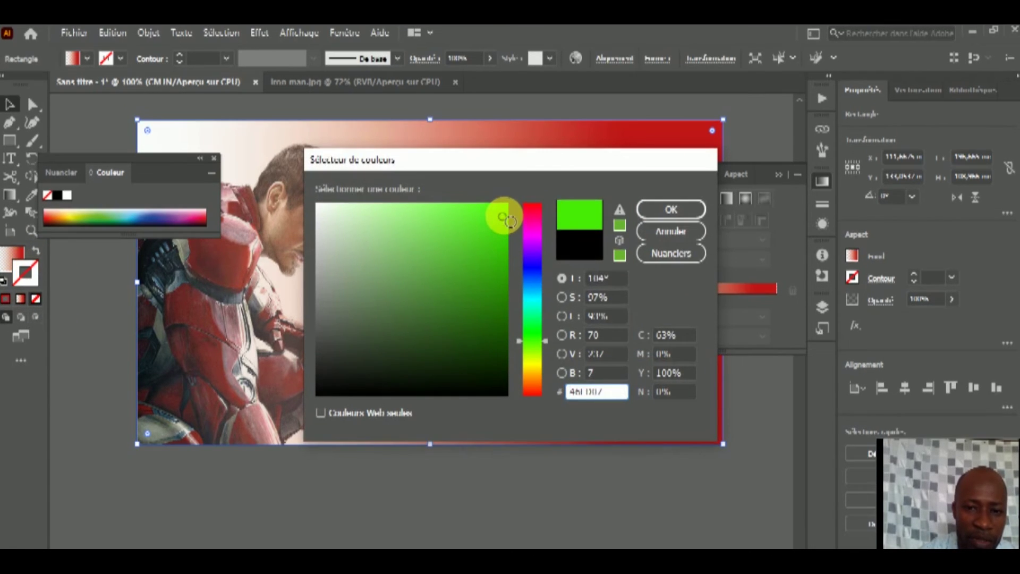
{"action": "left_click", "coordinate": [671, 208]}
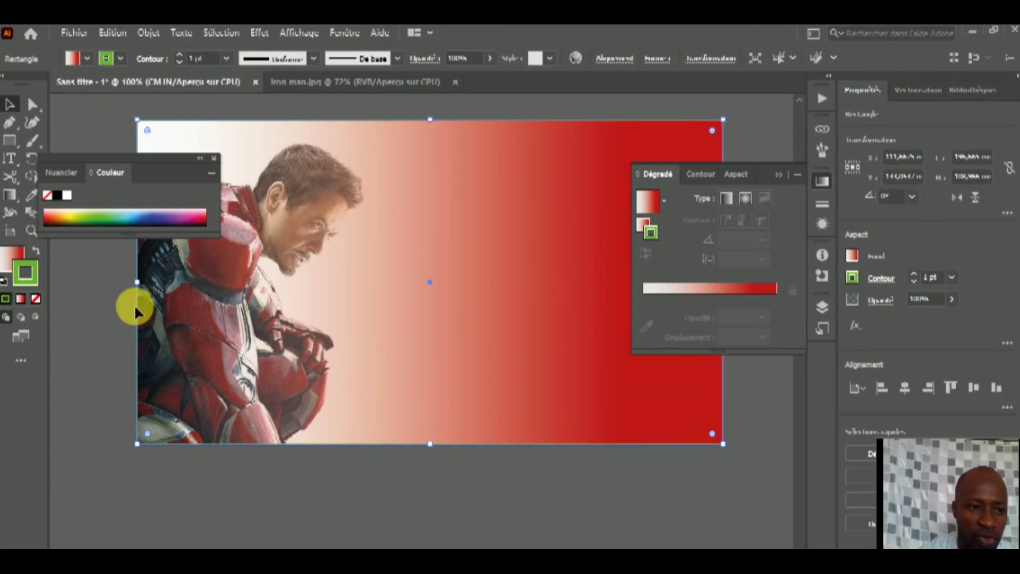
{"action": "left_click", "coordinate": [178, 99]}
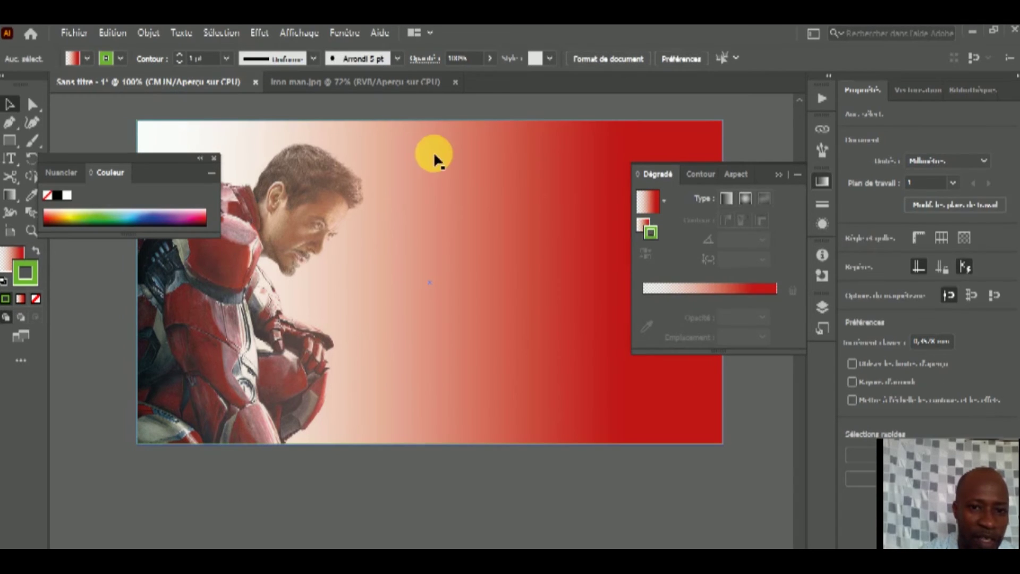
Set the rectangle's stroke weight to 4 pt and reselect it
{"action": "left_click", "coordinate": [545, 164]}
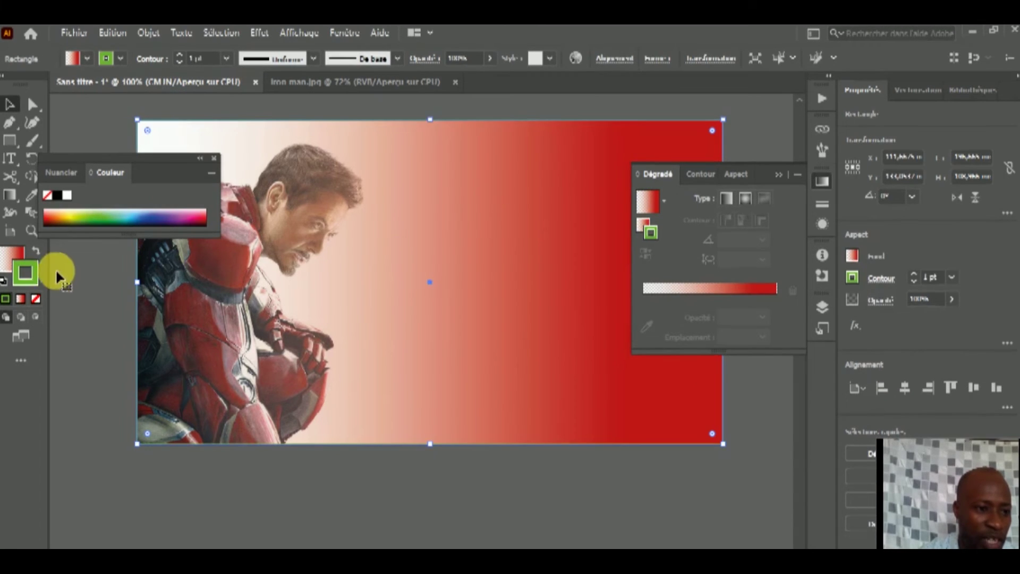
{"action": "left_click", "coordinate": [179, 55]}
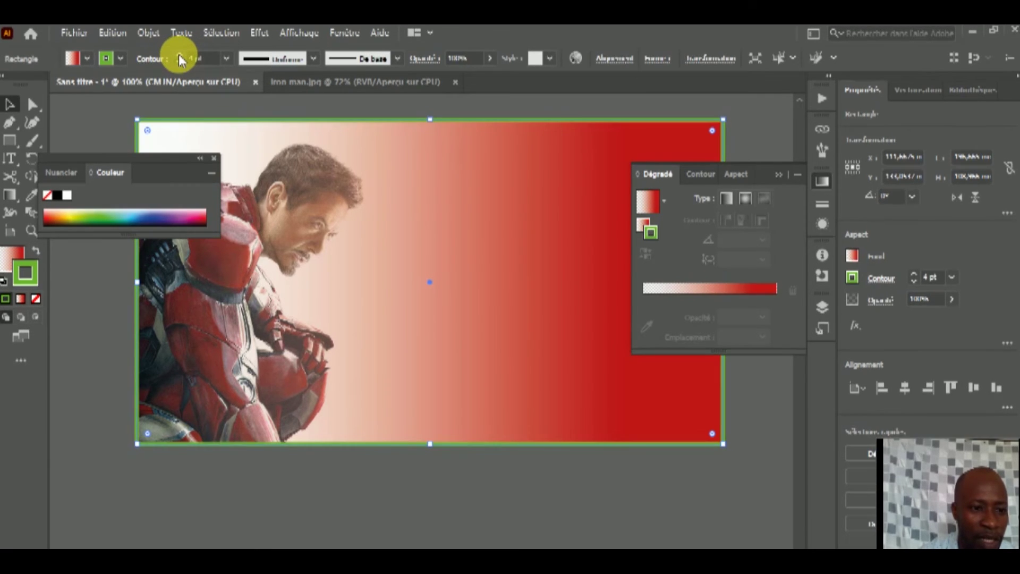
{"action": "left_click", "coordinate": [276, 99]}
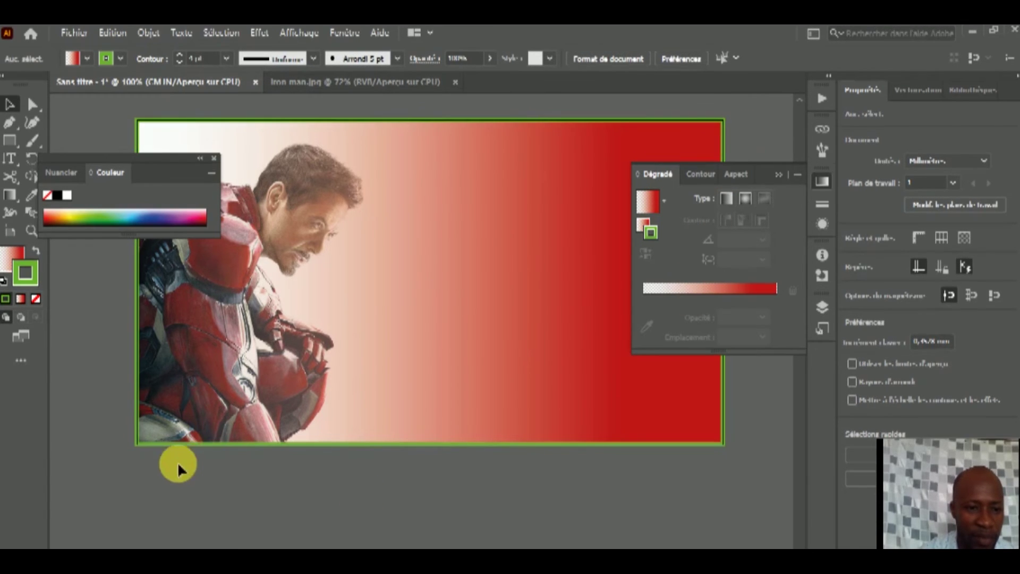
{"action": "left_click", "coordinate": [37, 298]}
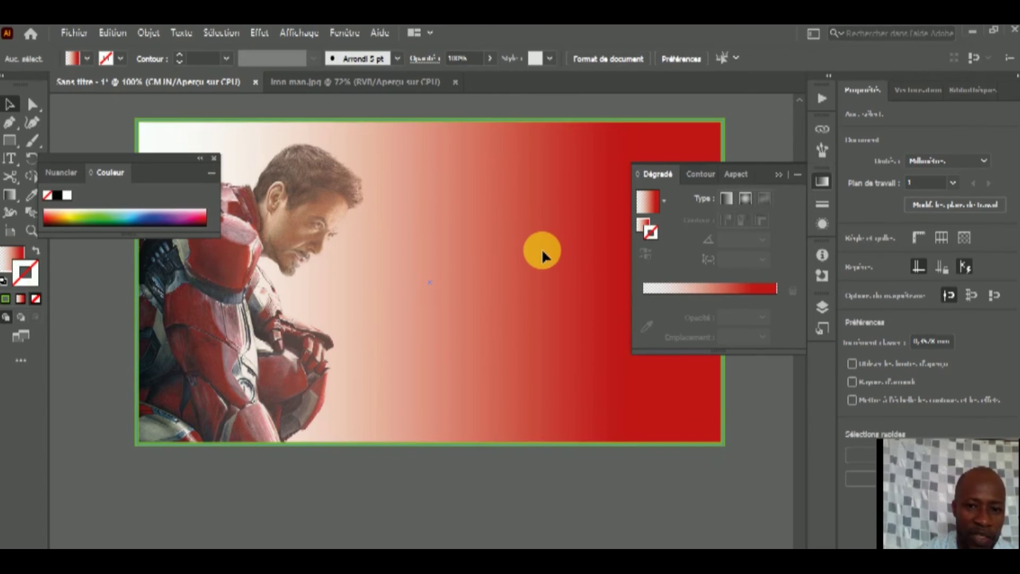
{"action": "left_click", "coordinate": [542, 253]}
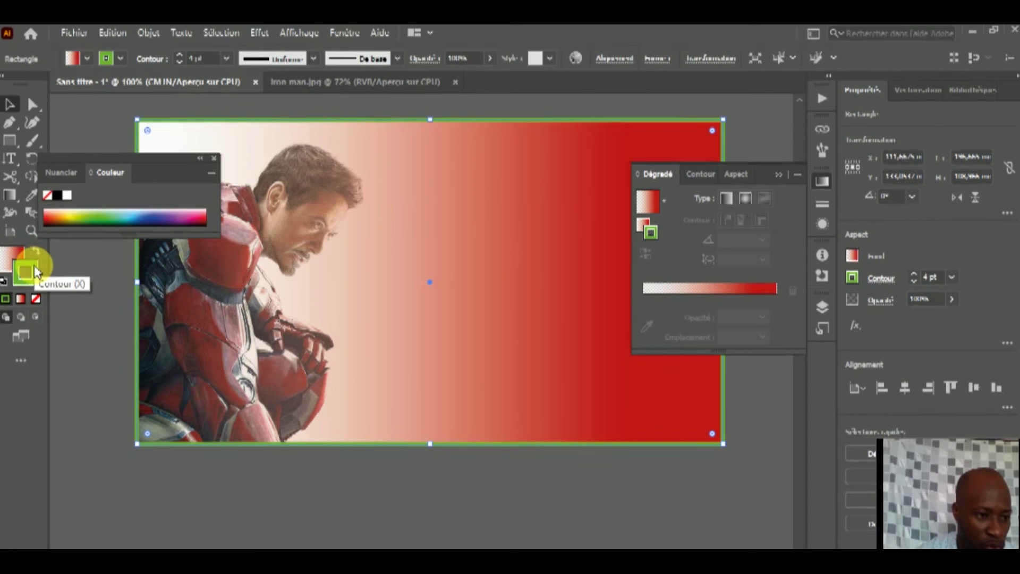
Set the rectangle's stroke to None and collapse the Couleur and Dégradé panels
{"action": "left_click", "coordinate": [36, 300]}
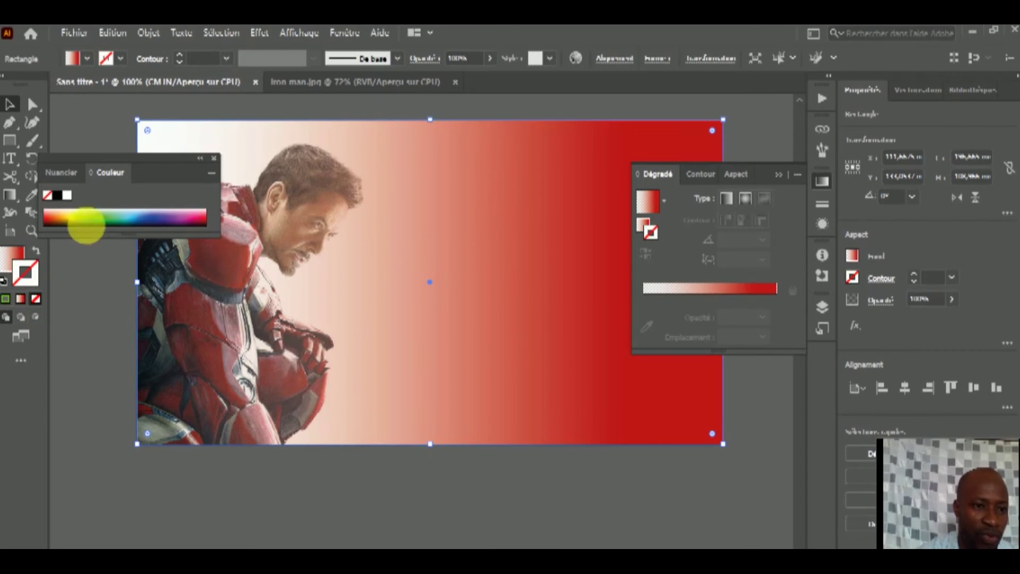
{"action": "key", "text": "ctrl+shift+a"}
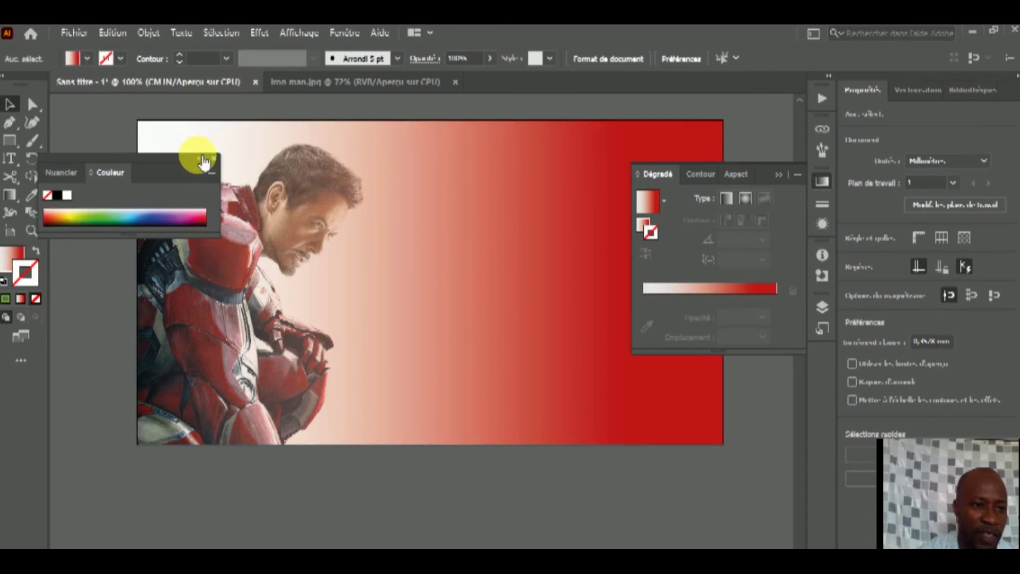
{"action": "left_click", "coordinate": [200, 158]}
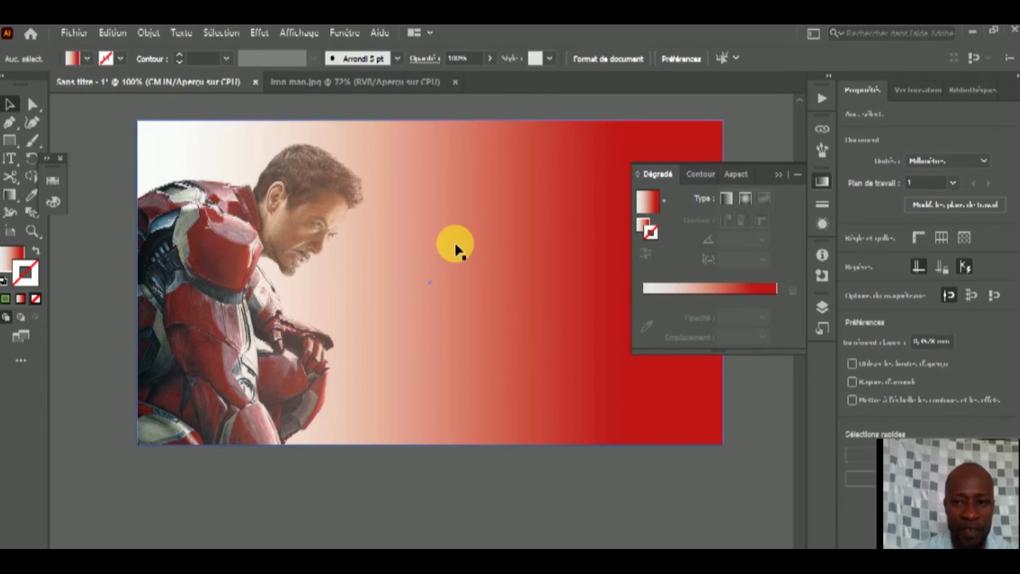
{"action": "left_click", "coordinate": [778, 174]}
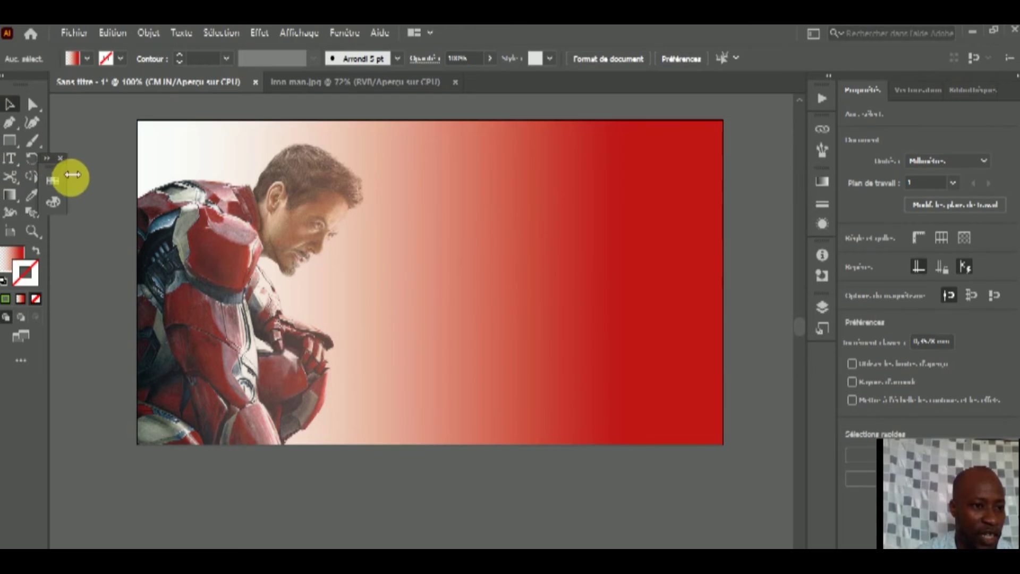
Float the icon panel, toolbar and Properties panel out over the canvas
{"action": "mouse_move", "coordinate": [55, 164]}
{"action": "left_mouse_down"}
{"action": "mouse_move", "coordinate": [119, 329]}
{"action": "mouse_move", "coordinate": [463, 192]}
{"action": "left_mouse_up"}
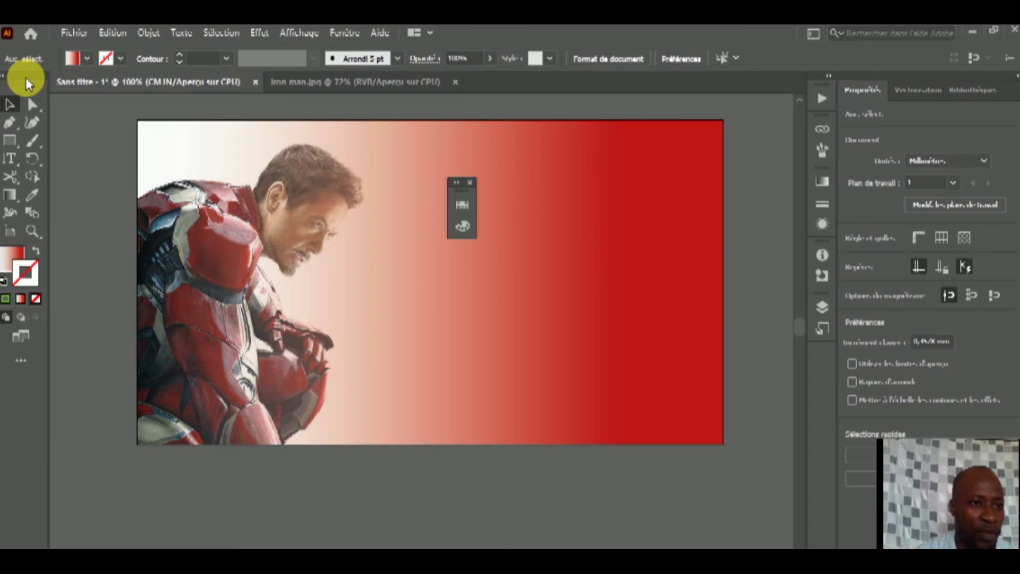
{"action": "mouse_move", "coordinate": [26, 77]}
{"action": "left_mouse_down"}
{"action": "mouse_move", "coordinate": [136, 103]}
{"action": "mouse_move", "coordinate": [324, 115]}
{"action": "left_mouse_up"}
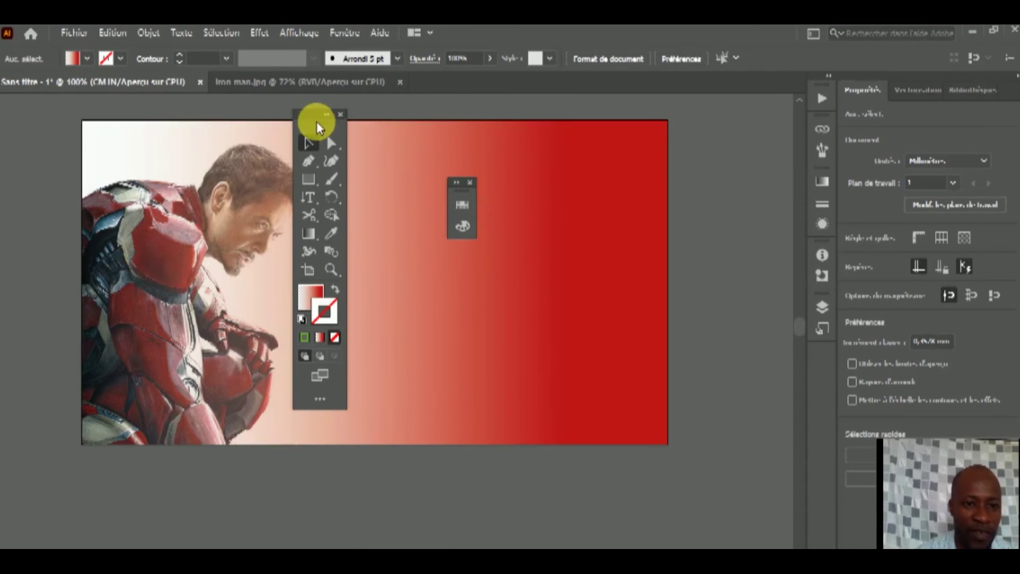
{"action": "mouse_move", "coordinate": [913, 81]}
{"action": "left_mouse_down"}
{"action": "mouse_move", "coordinate": [75, 152]}
{"action": "mouse_move", "coordinate": [84, 129]}
{"action": "left_mouse_up"}
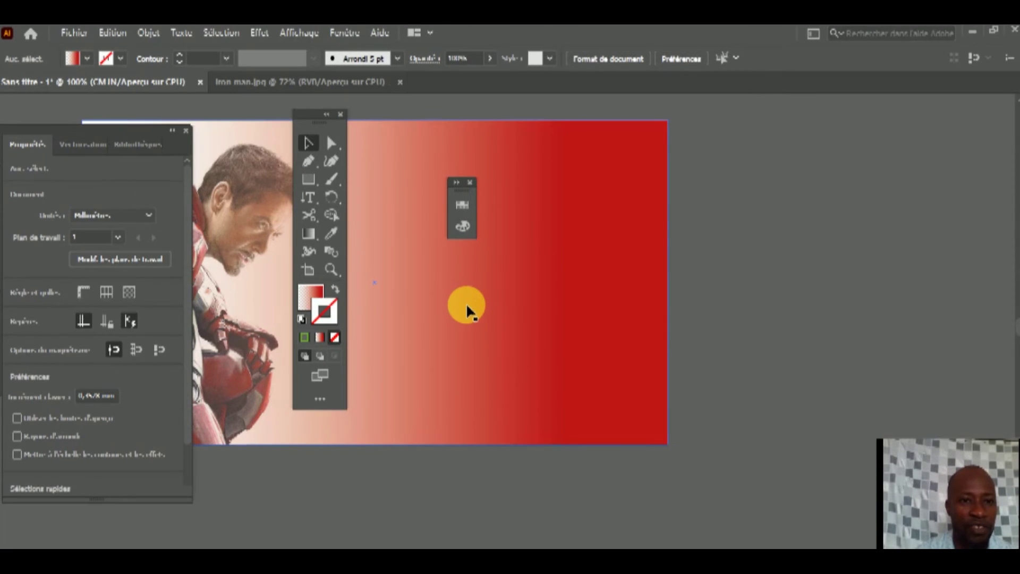
{"action": "left_click", "coordinate": [345, 32]}
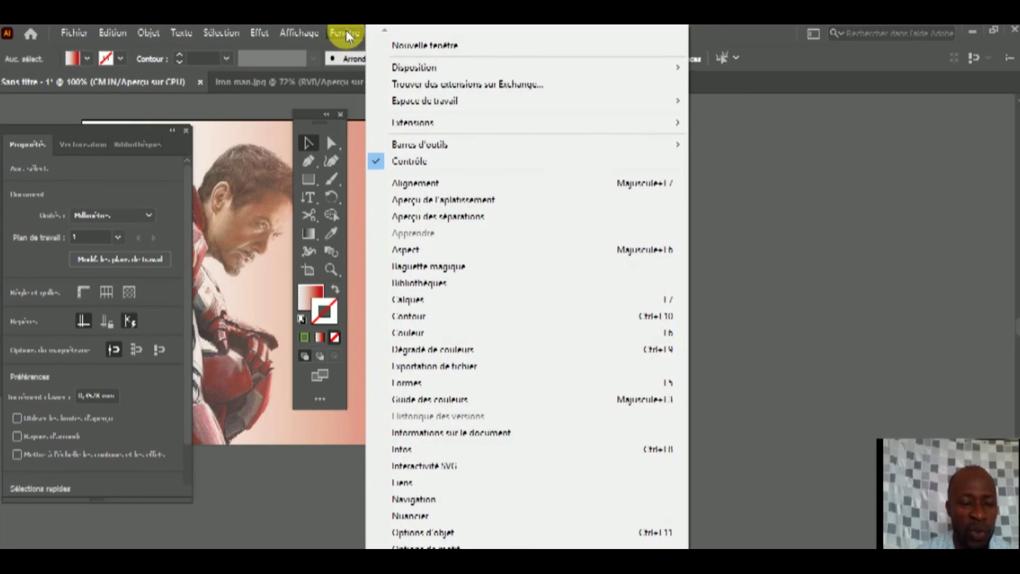
Reset the workspace with Fenêtre > Espace de travail > Réinitialiser Vectorisation
{"action": "left_click", "coordinate": [346, 33]}
{"action": "left_click", "coordinate": [345, 32]}
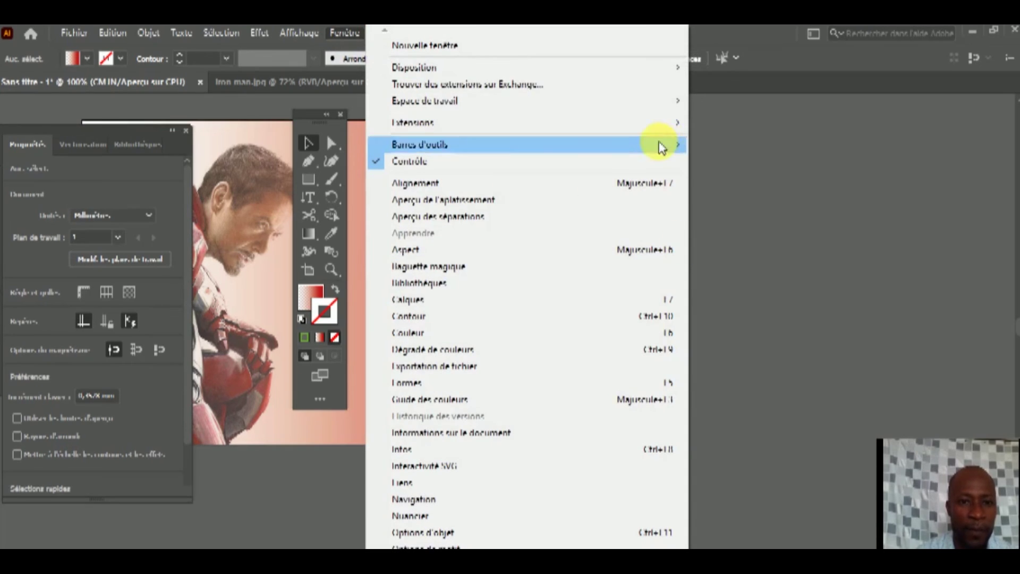
{"action": "mouse_move", "coordinate": [425, 101]}
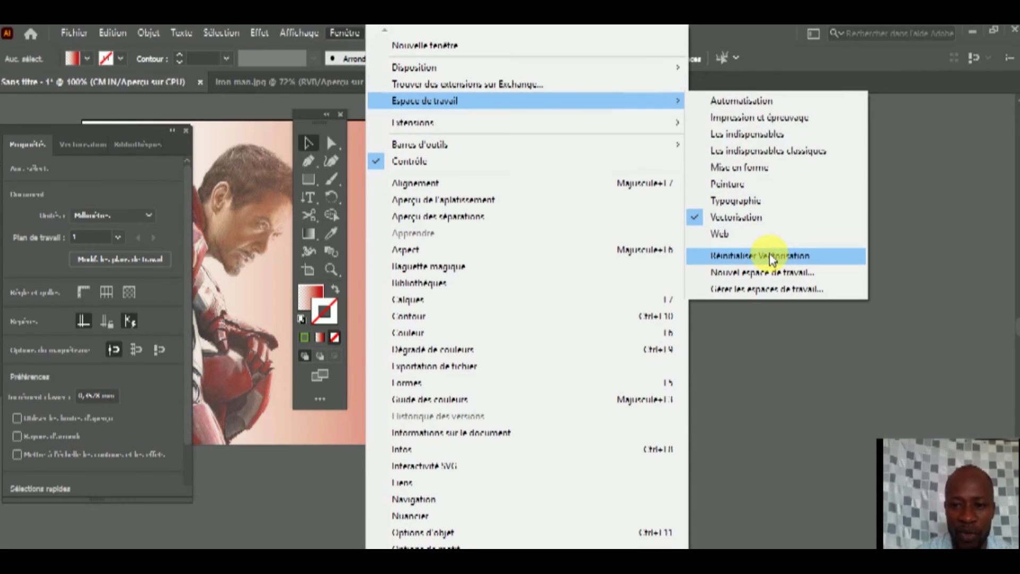
{"action": "left_click", "coordinate": [770, 256]}
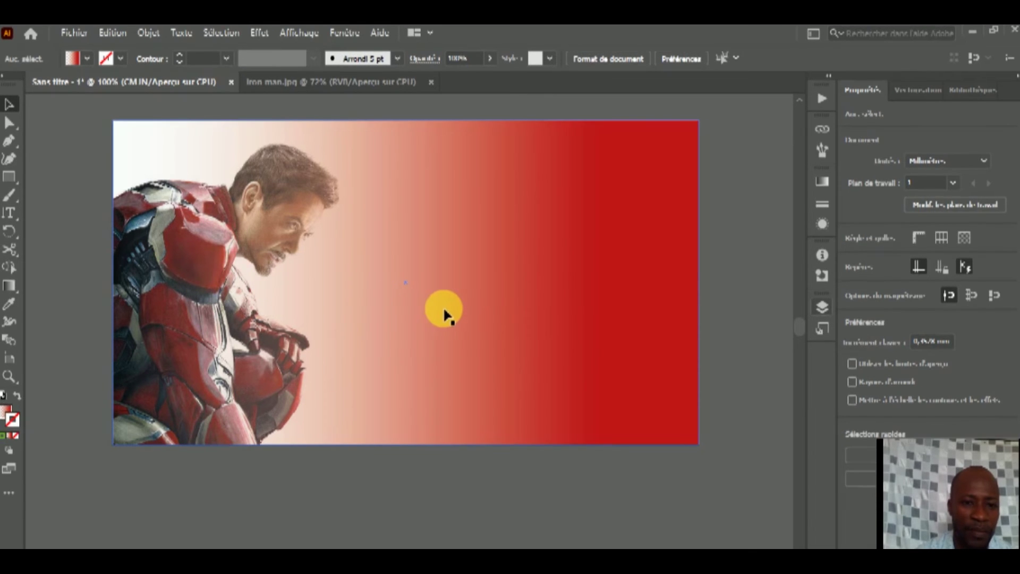
Drag the gradient rectangle away and back to its original place
{"action": "left_click", "coordinate": [553, 268]}
{"action": "left_click_drag", "start_coordinate": [552, 268], "coordinate": [416, 249]}
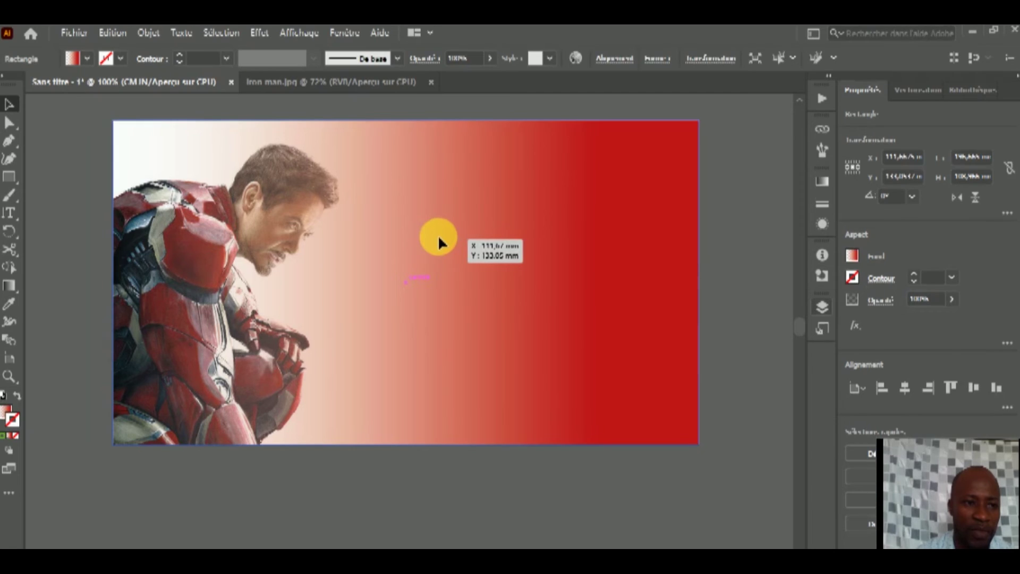
{"action": "left_click_drag", "start_coordinate": [416, 249], "coordinate": [439, 234]}
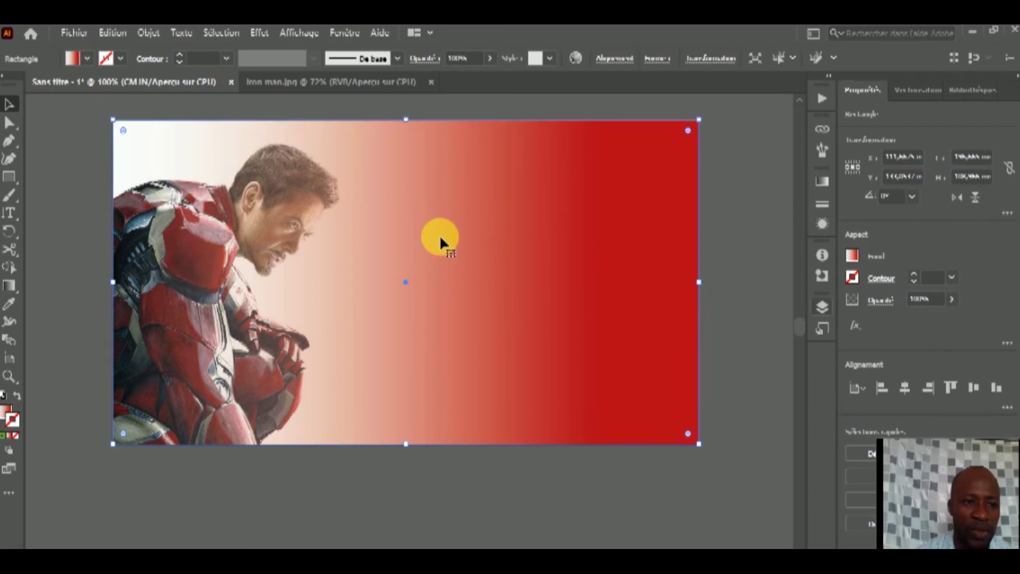
{"action": "left_click", "coordinate": [282, 108]}
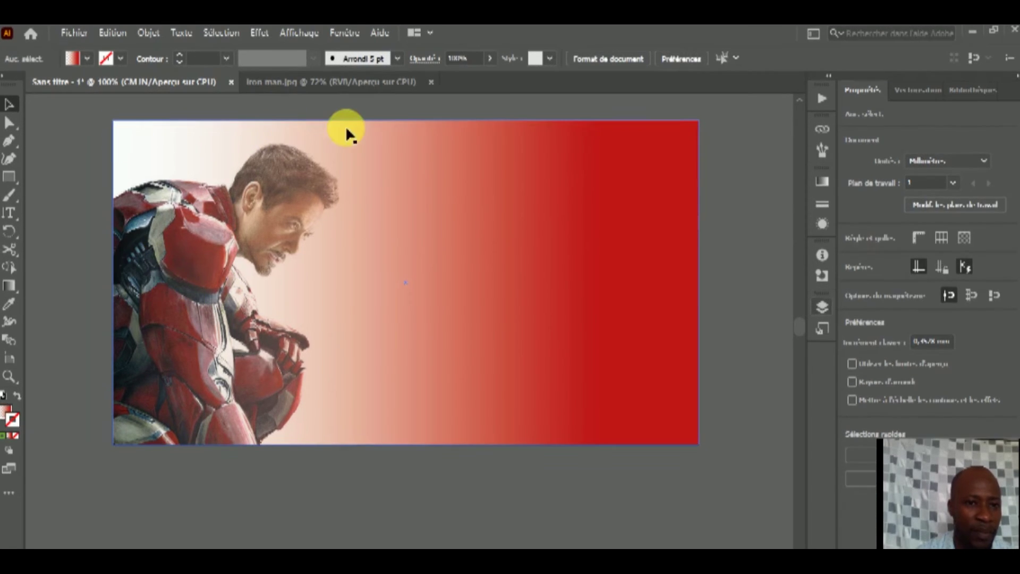
In iron man.jpg, shrink the photo to about 158 × 201 mm and place it on the page
{"action": "left_click", "coordinate": [319, 83]}
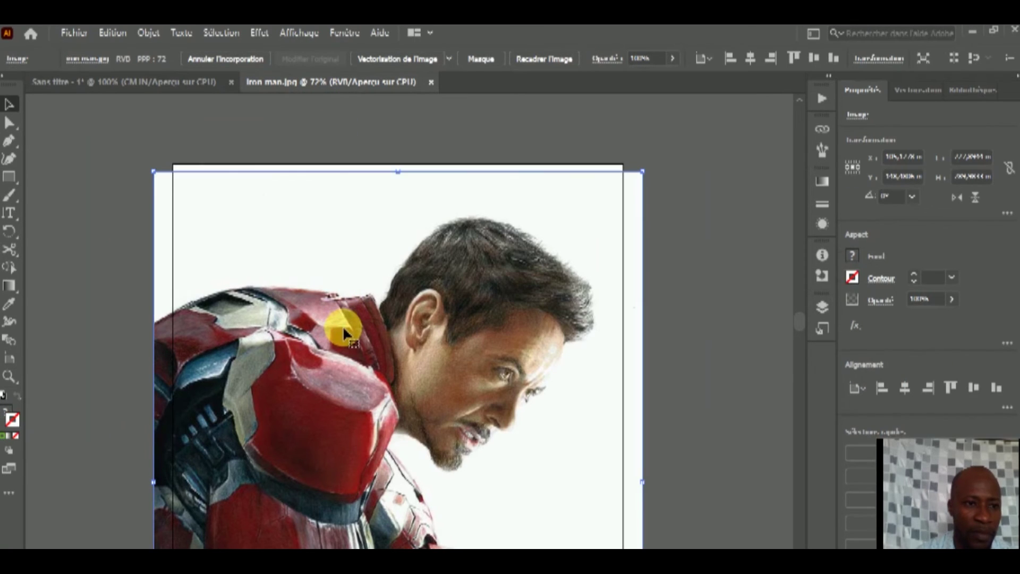
{"action": "mouse_move", "coordinate": [345, 316]}
{"action": "left_mouse_down"}
{"action": "mouse_move", "coordinate": [151, 83]}
{"action": "mouse_move", "coordinate": [329, 88]}
{"action": "left_mouse_up"}
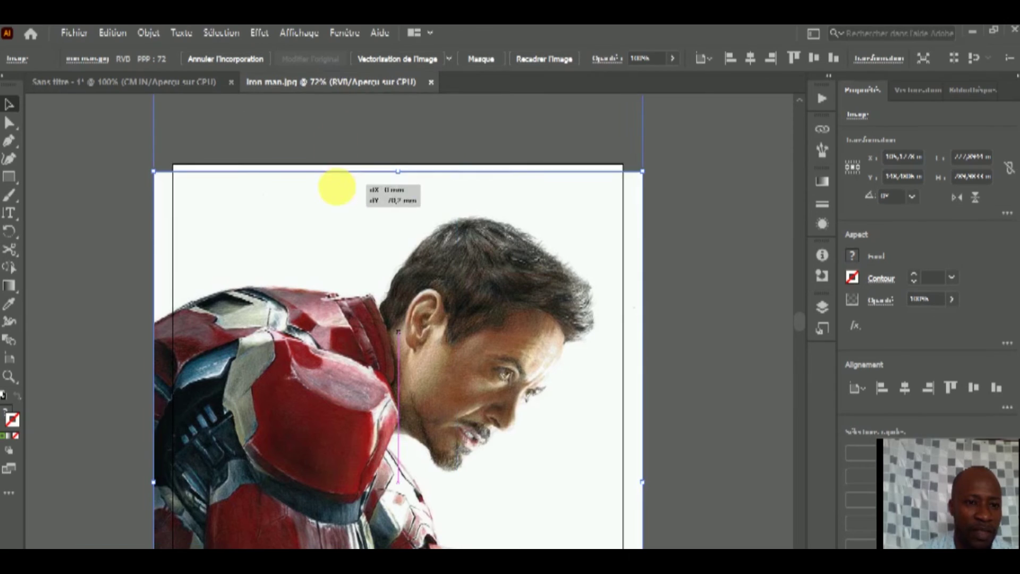
{"action": "mouse_move", "coordinate": [329, 88]}
{"action": "left_mouse_down"}
{"action": "mouse_move", "coordinate": [385, 171]}
{"action": "mouse_move", "coordinate": [356, 247]}
{"action": "left_mouse_up"}
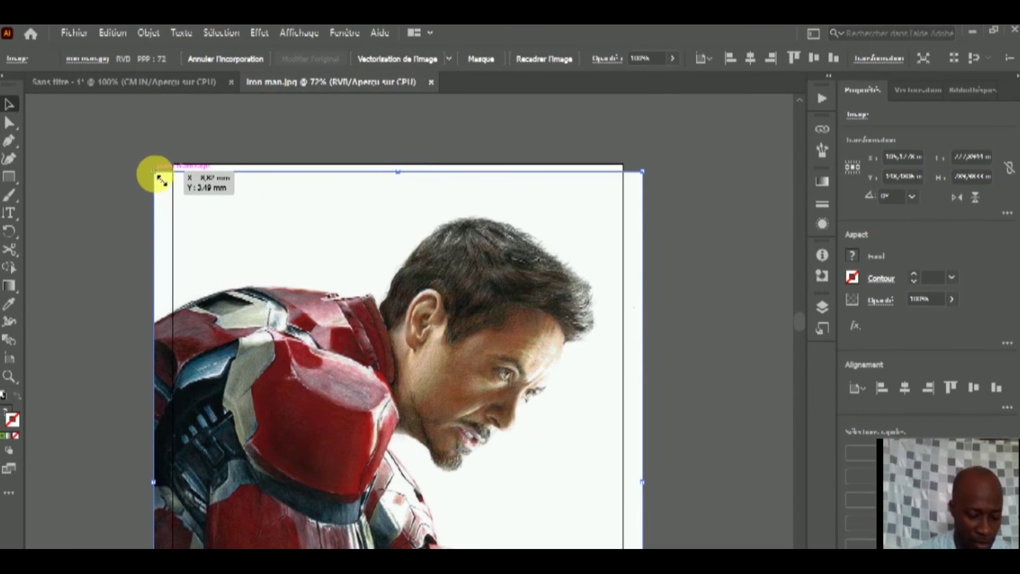
{"action": "left_click_drag", "start_coordinate": [155, 171], "coordinate": [303, 289]}
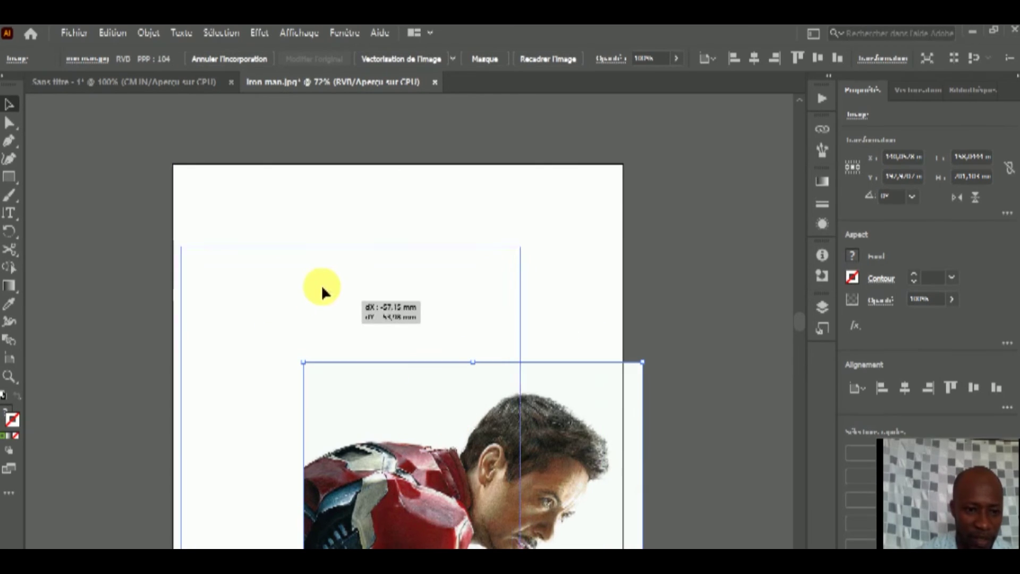
{"action": "left_click_drag", "start_coordinate": [455, 422], "coordinate": [325, 290]}
{"action": "left_click_drag", "start_coordinate": [307, 329], "coordinate": [399, 299]}
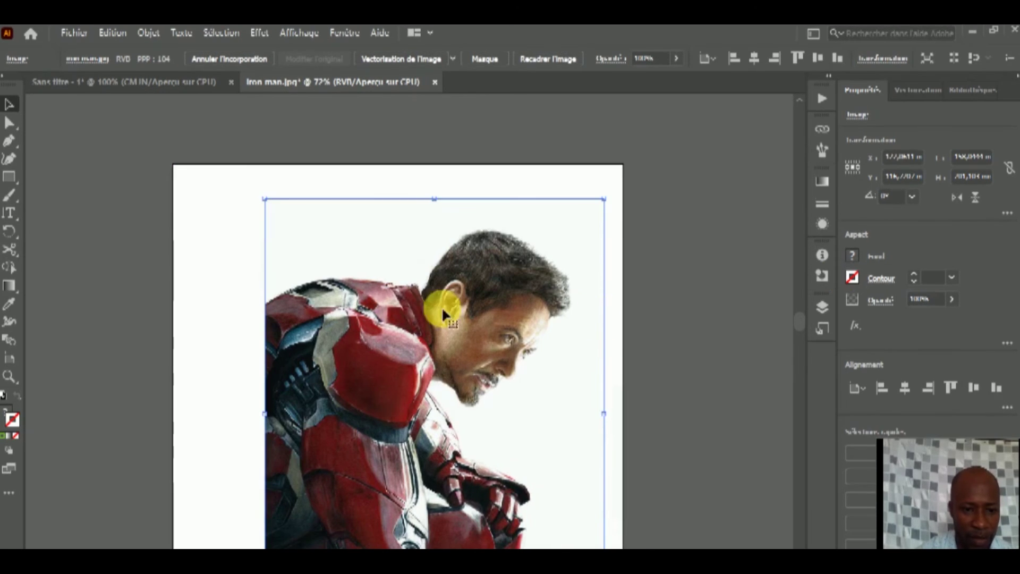
Fine-tune the photo's position on the page and bring up its context menu
{"action": "scroll", "coordinate": [801, 320], "scroll_direction": "down", "scroll_amount": 2}
{"action": "scroll", "coordinate": [801, 325], "scroll_direction": "down", "scroll_amount": 4}
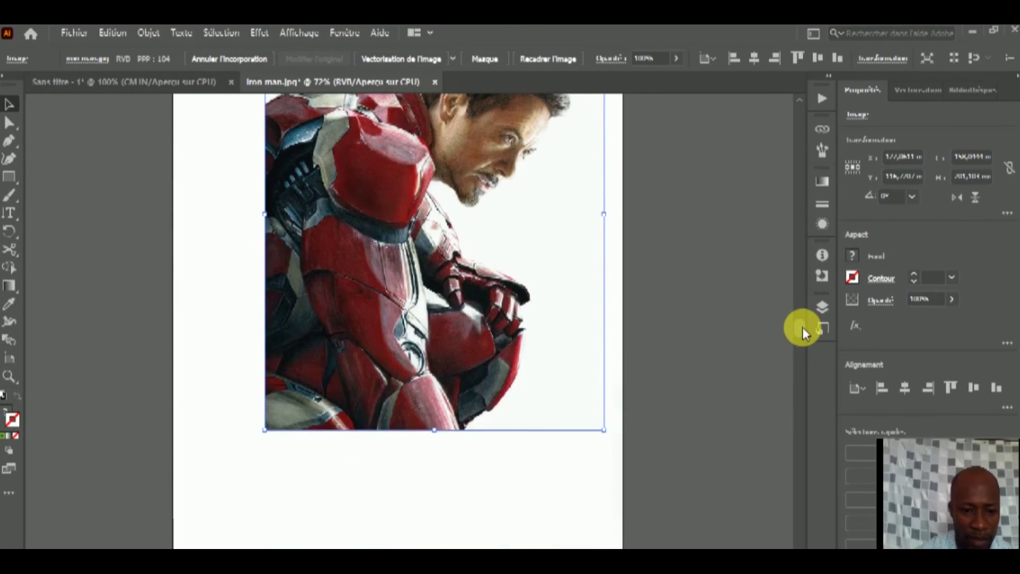
{"action": "scroll", "coordinate": [801, 325], "scroll_direction": "up", "scroll_amount": 3}
{"action": "left_click_drag", "start_coordinate": [445, 305], "coordinate": [416, 332]}
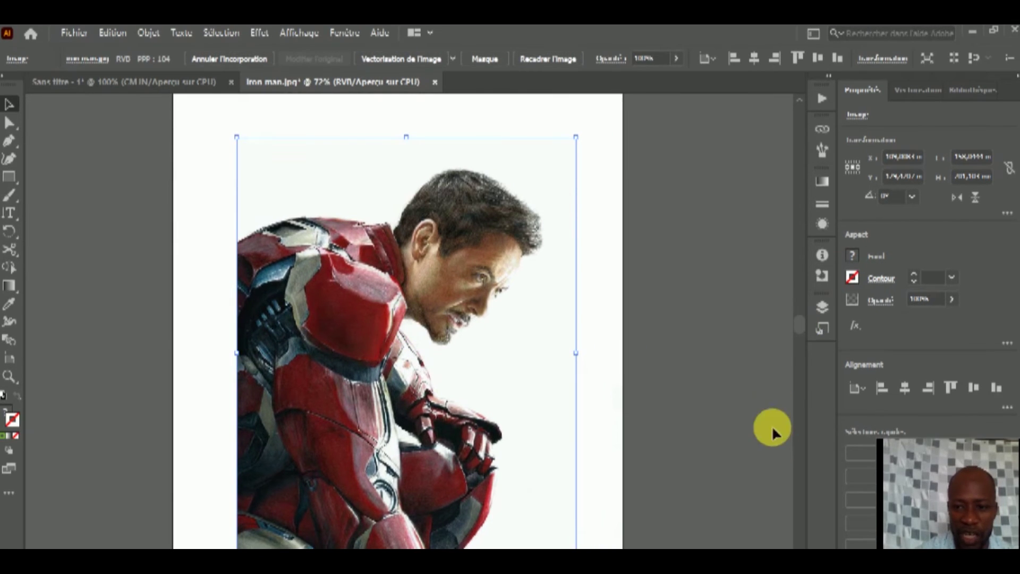
{"action": "scroll", "coordinate": [800, 325], "scroll_direction": "down", "scroll_amount": 2}
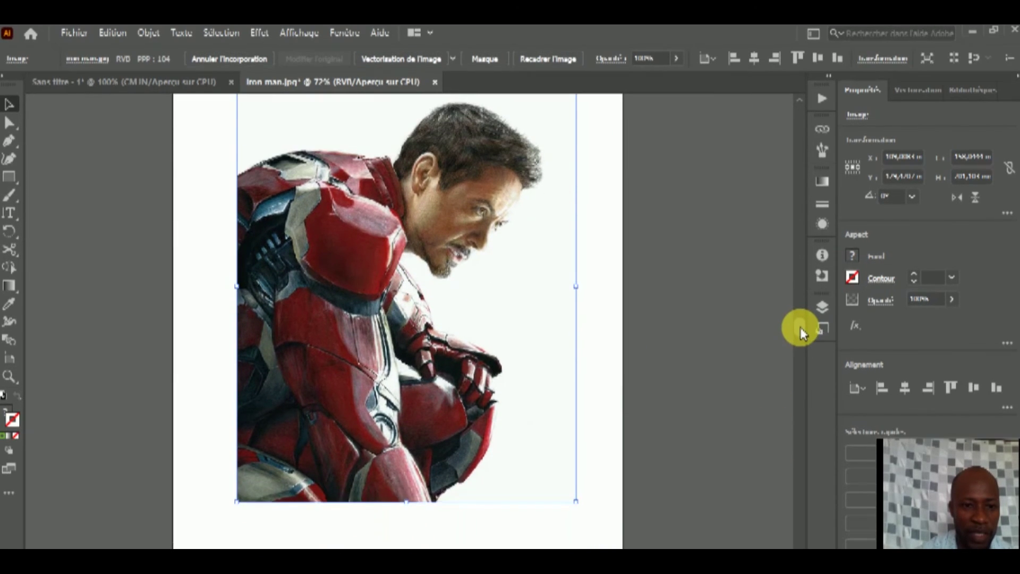
{"action": "scroll", "coordinate": [801, 327], "scroll_direction": "up", "scroll_amount": 1}
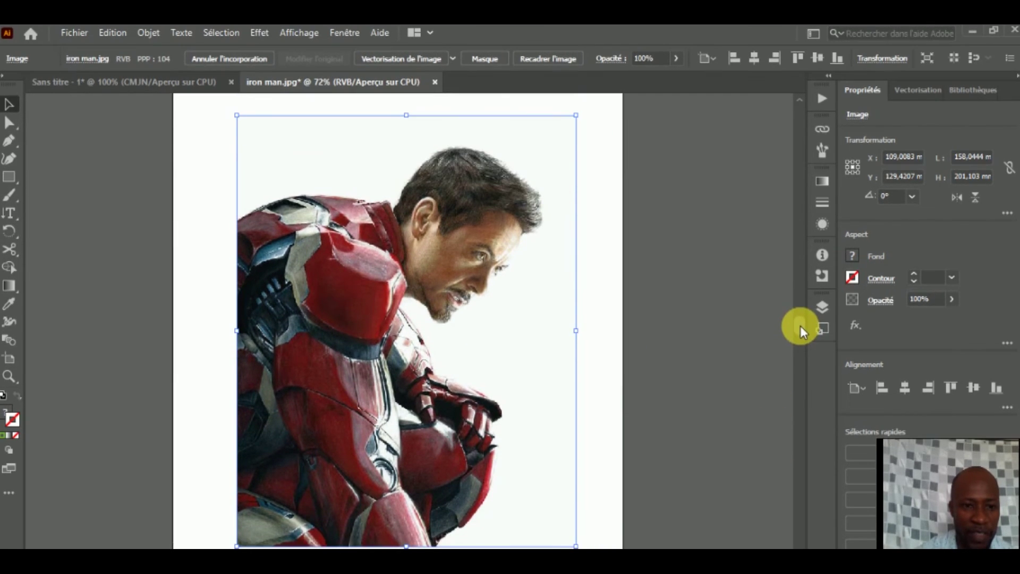
{"action": "right_click", "coordinate": [365, 303]}
{"action": "left_click", "coordinate": [333, 267]}
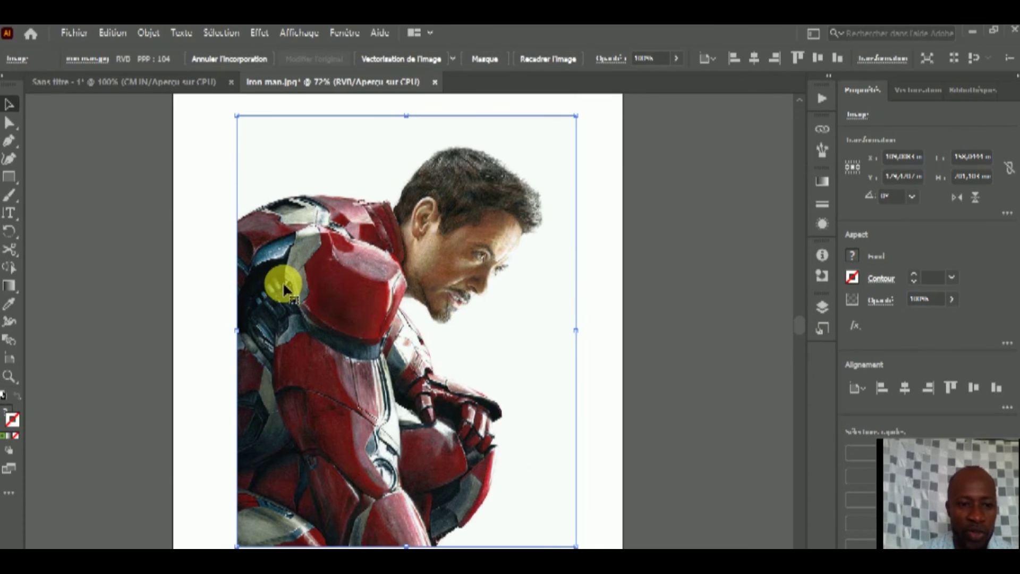
{"action": "right_click", "coordinate": [407, 292]}
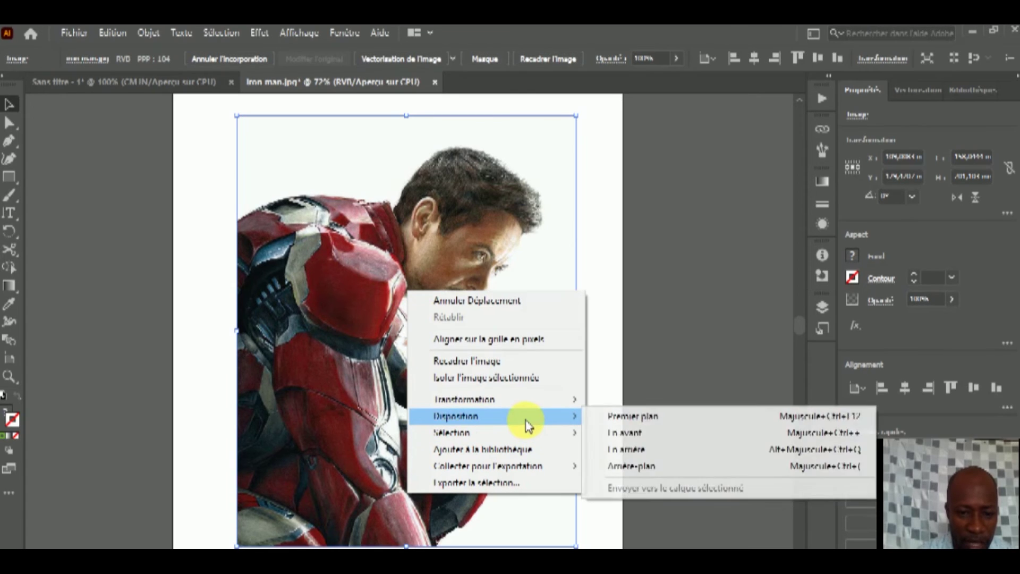
{"action": "mouse_move", "coordinate": [464, 399]}
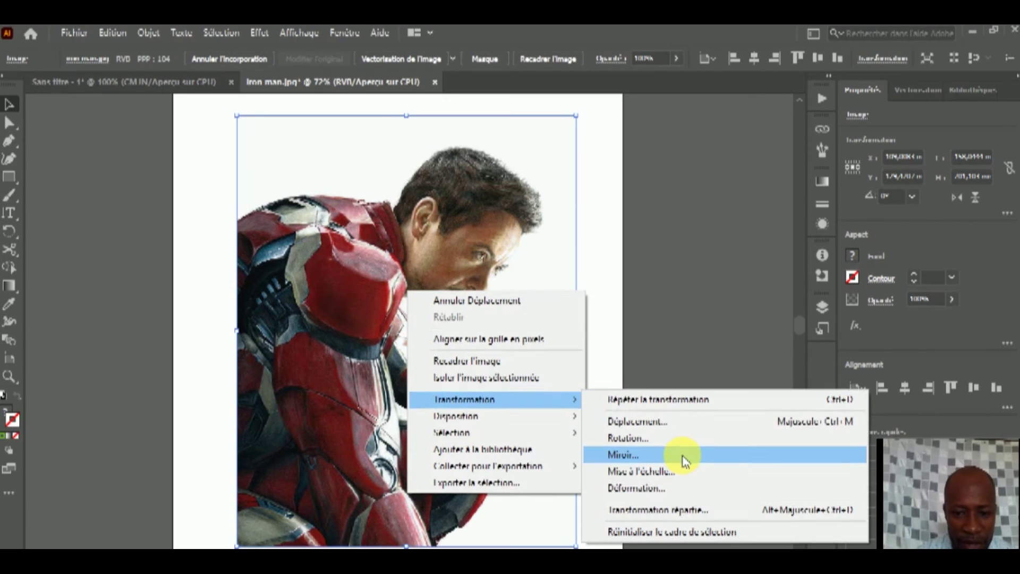
Mirror the Iron Man photo across the vertical axis and shift it right
{"action": "left_click", "coordinate": [682, 456]}
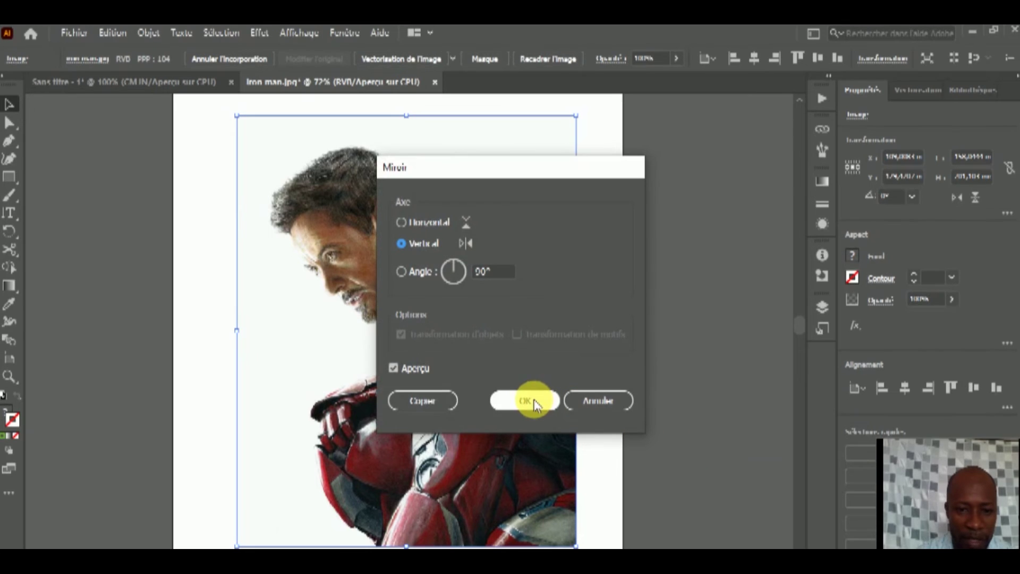
{"action": "left_click", "coordinate": [535, 401]}
{"action": "left_click_drag", "start_coordinate": [418, 351], "coordinate": [484, 357]}
{"action": "left_click_drag", "start_coordinate": [460, 320], "coordinate": [480, 330]}
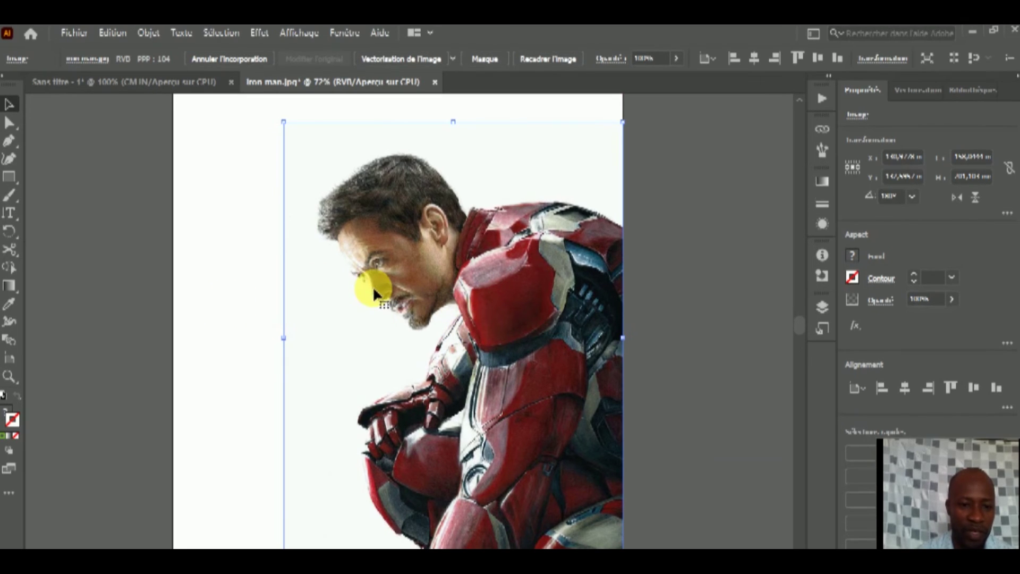
Check the photo's options, reselect it, and return to the 'Sans titre - 1' document
{"action": "right_click", "coordinate": [390, 225]}
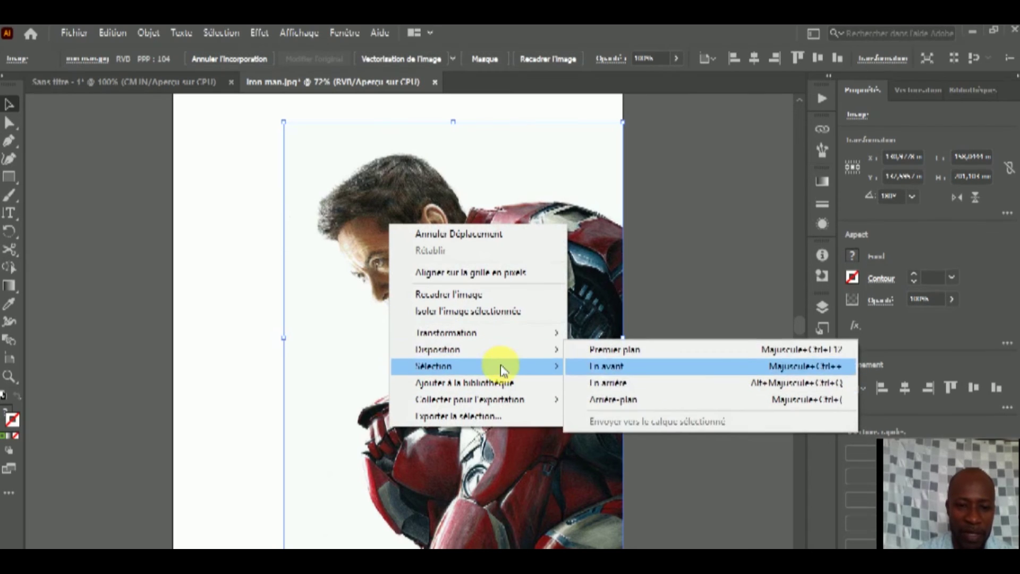
{"action": "mouse_move", "coordinate": [476, 332]}
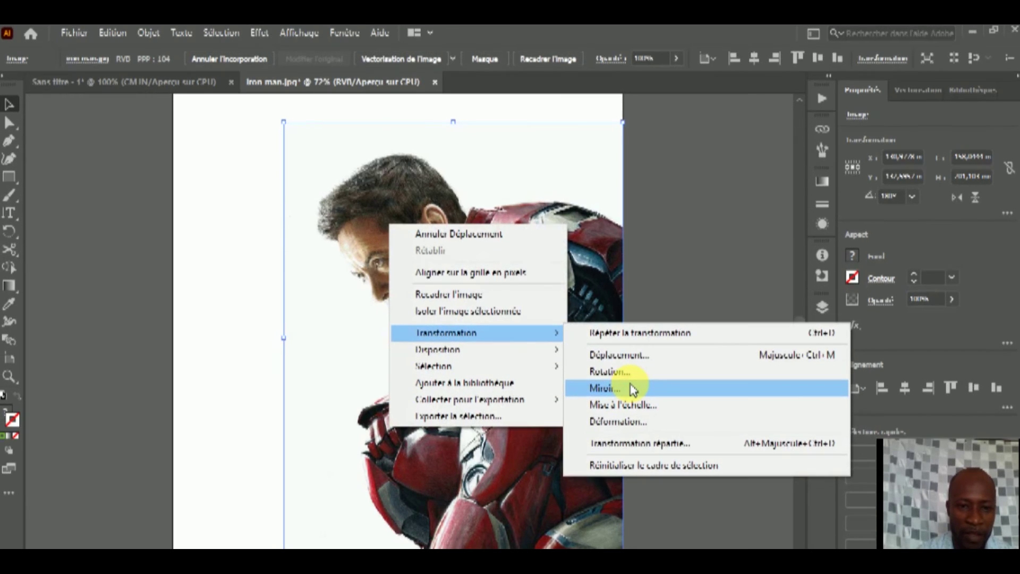
{"action": "left_click", "coordinate": [352, 275]}
{"action": "left_click", "coordinate": [121, 145]}
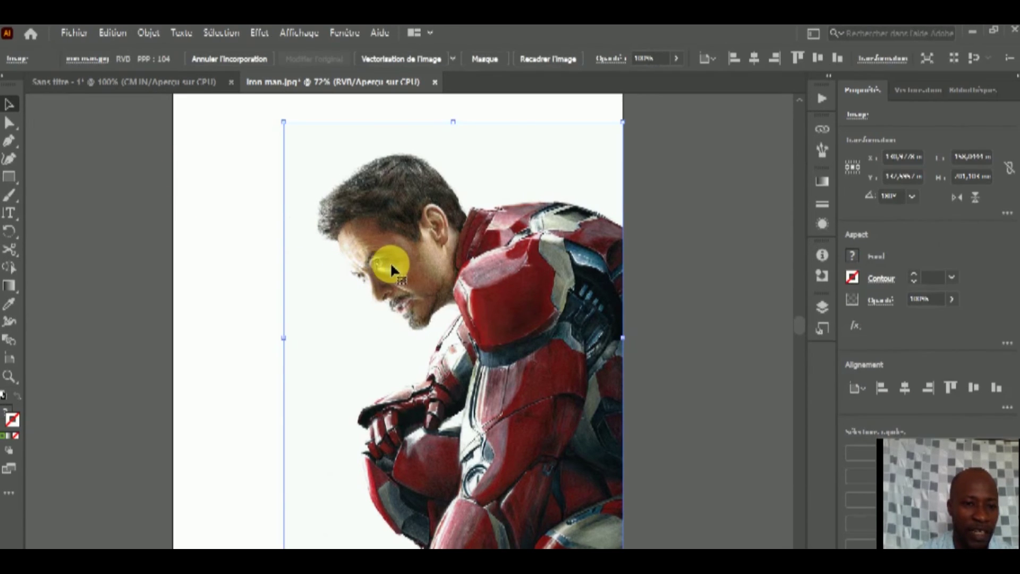
{"action": "left_click", "coordinate": [234, 215]}
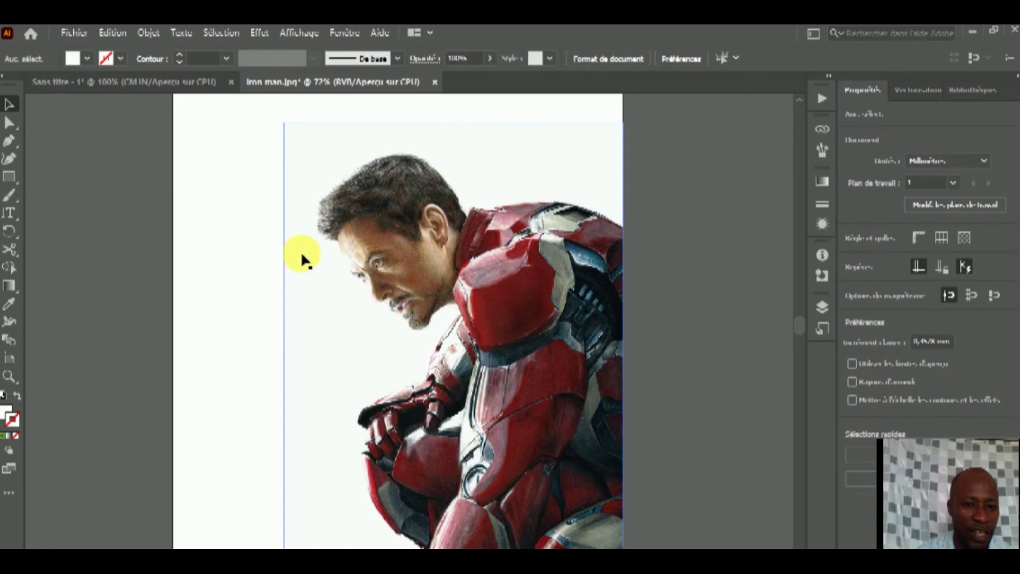
{"action": "left_click", "coordinate": [377, 256]}
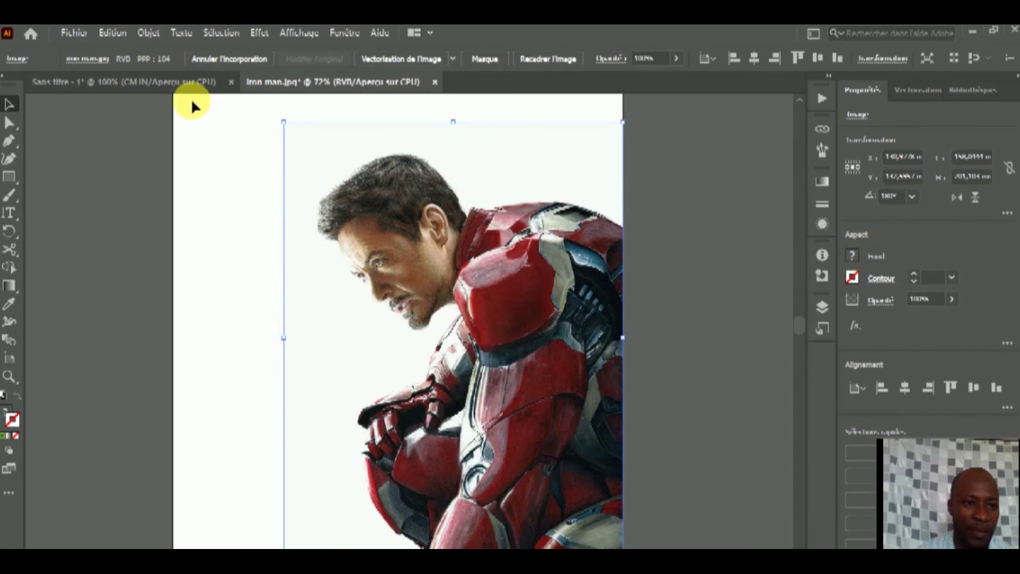
{"action": "left_click", "coordinate": [175, 82]}
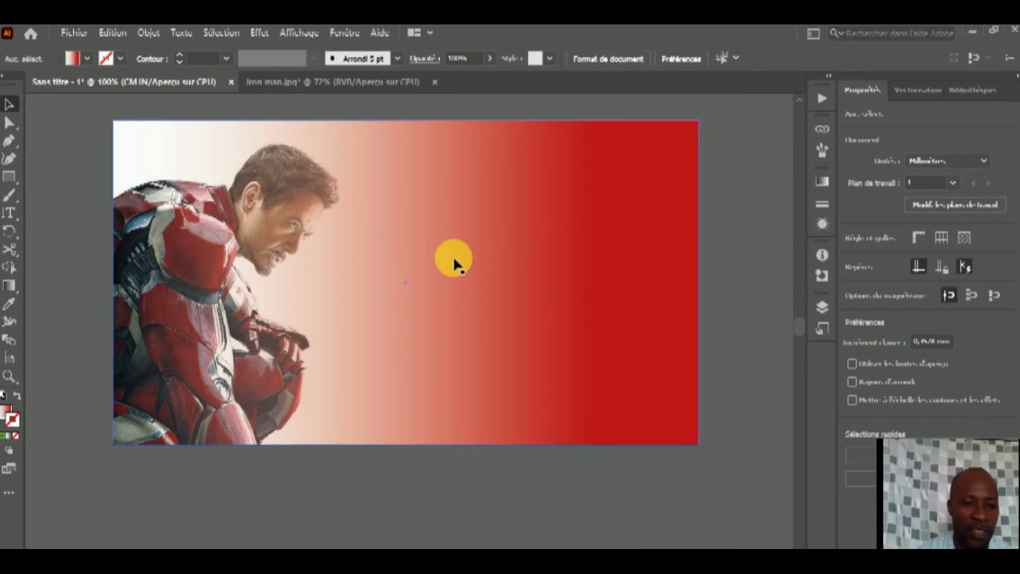
{"action": "left_click", "coordinate": [493, 263]}
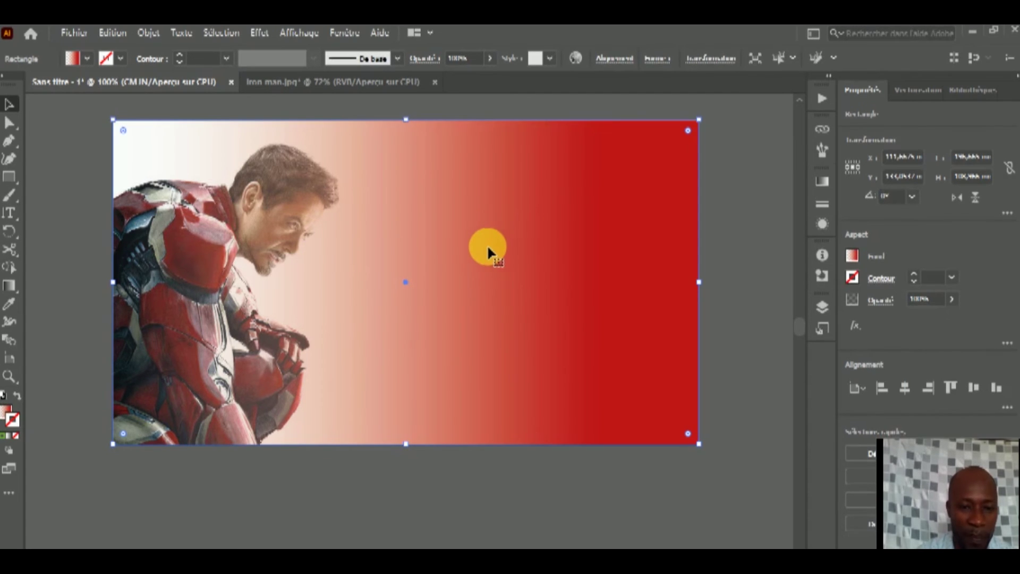
{"action": "right_click", "coordinate": [456, 205]}
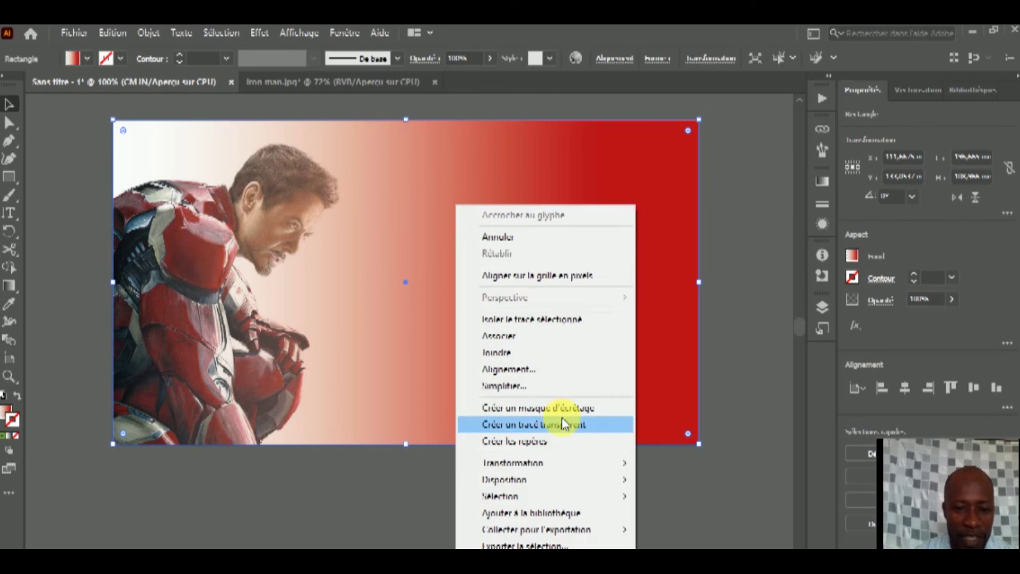
{"action": "mouse_move", "coordinate": [542, 479]}
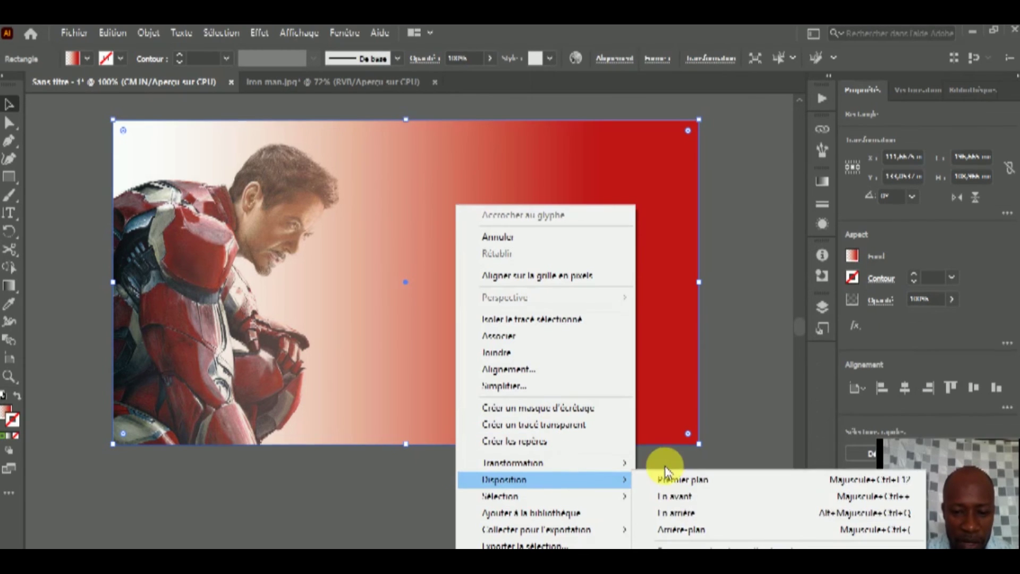
{"action": "left_click", "coordinate": [690, 531]}
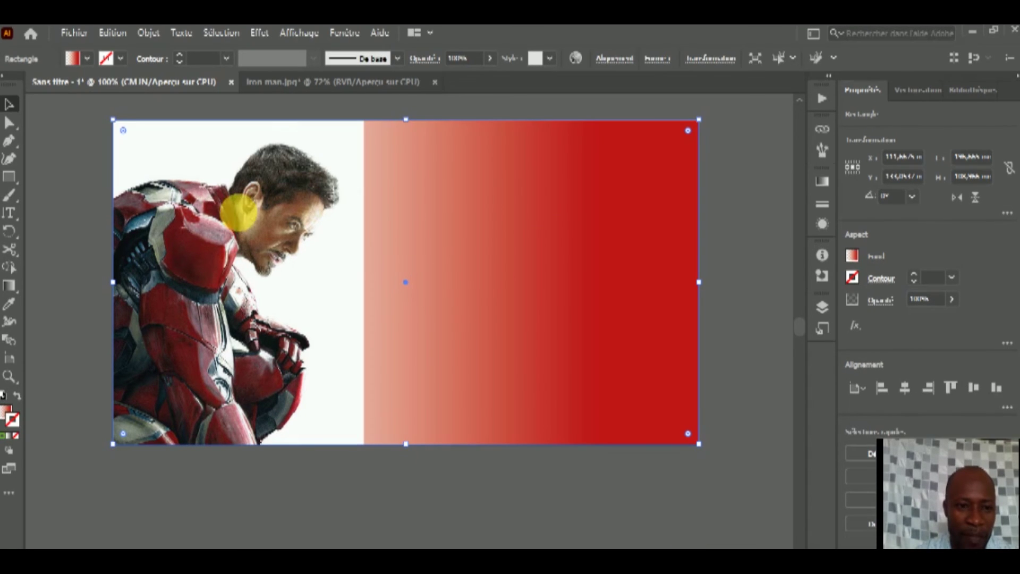
{"action": "right_click", "coordinate": [248, 233]}
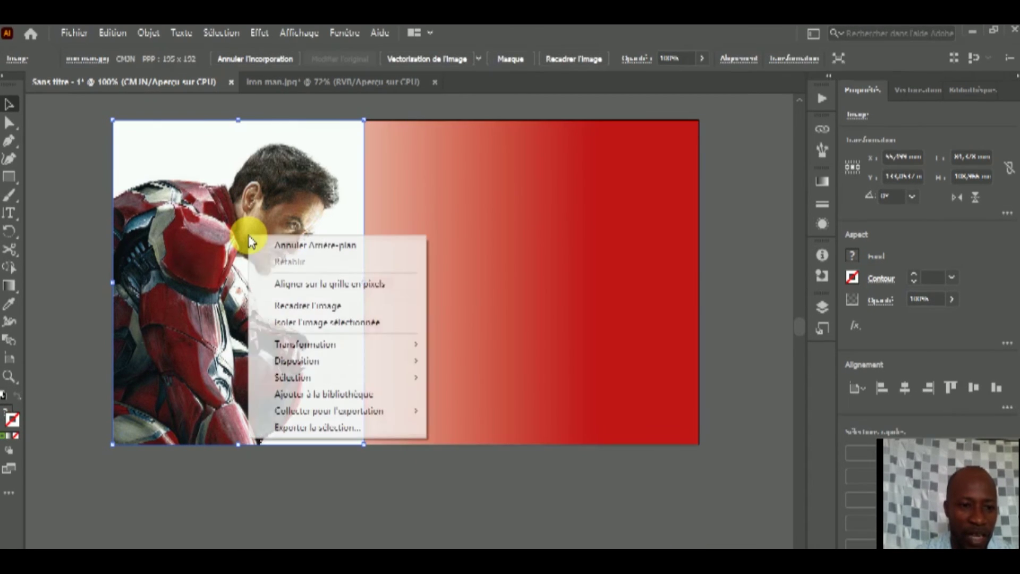
{"action": "right_click", "coordinate": [238, 222]}
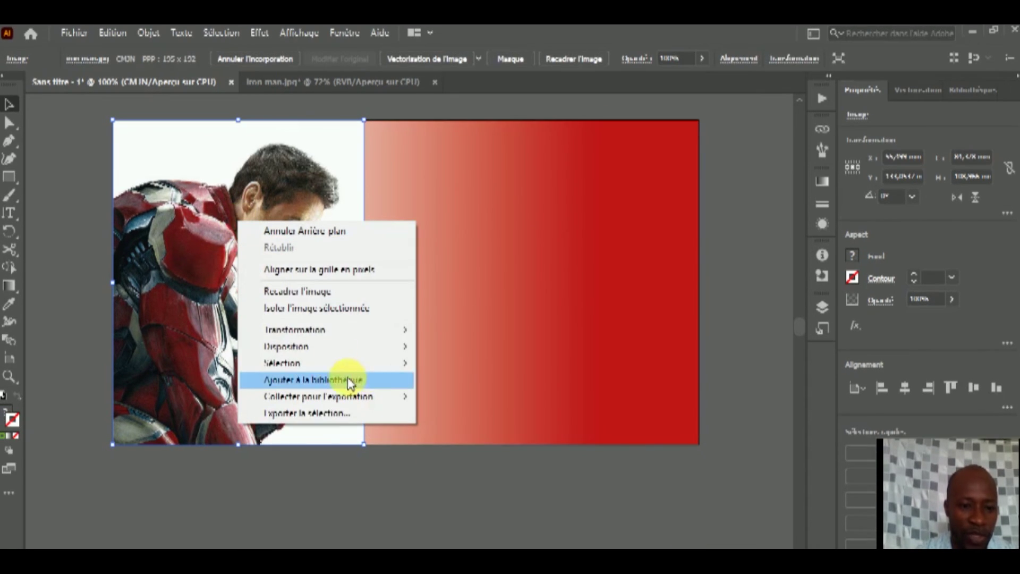
{"action": "mouse_move", "coordinate": [286, 346]}
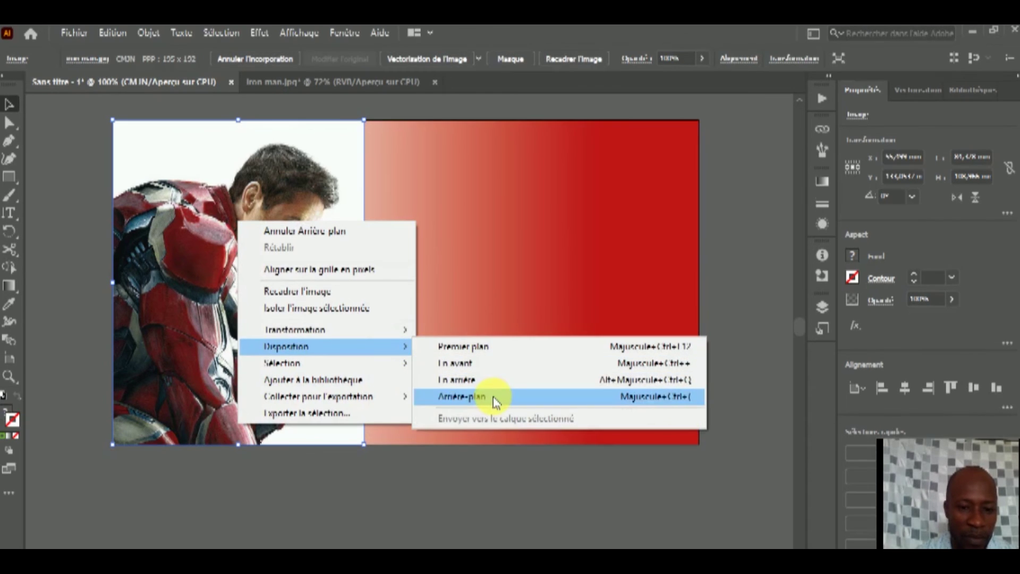
{"action": "left_click", "coordinate": [493, 397]}
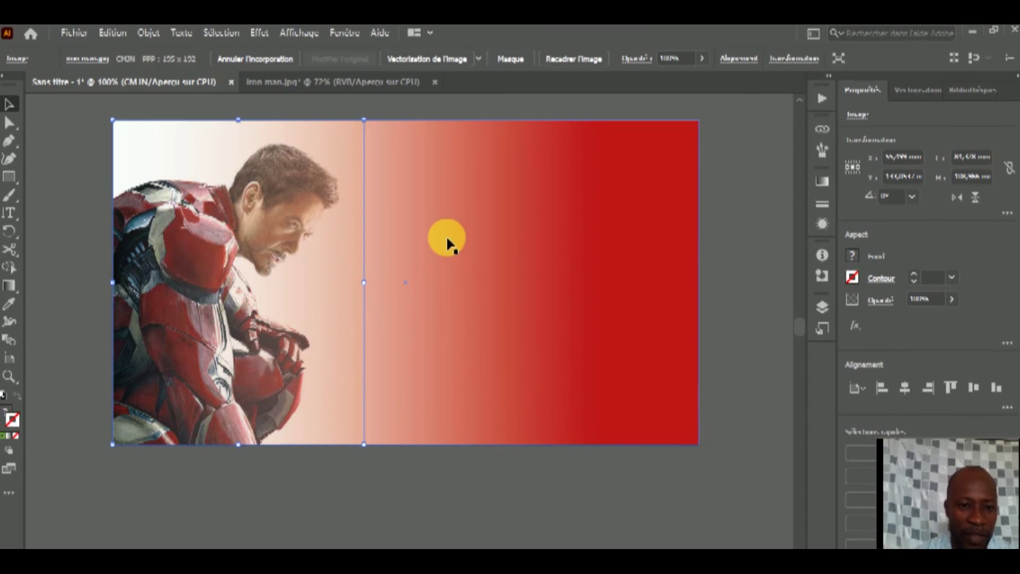
{"action": "left_click", "coordinate": [444, 209]}
{"action": "right_click", "coordinate": [444, 210]}
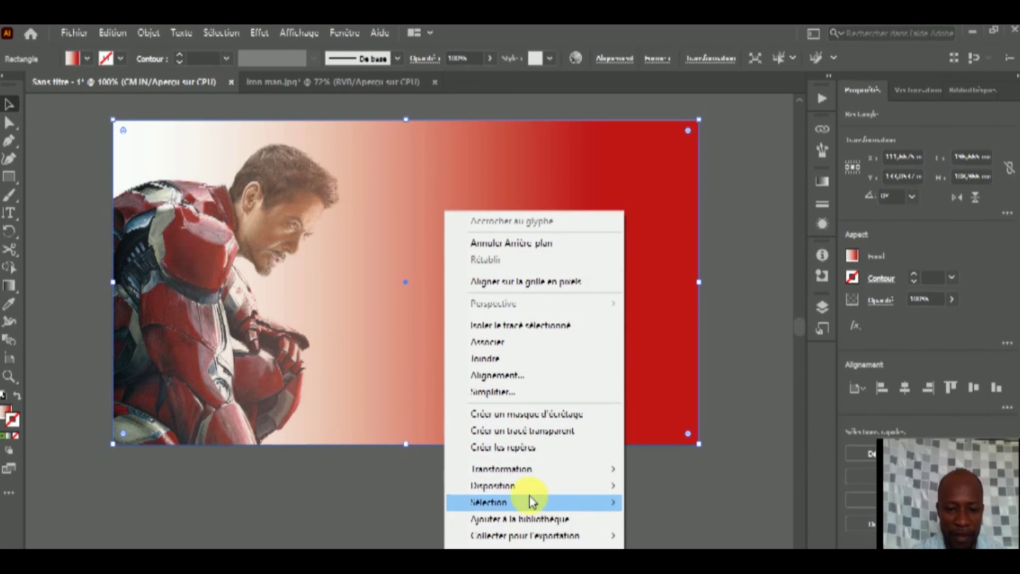
{"action": "left_click", "coordinate": [440, 111]}
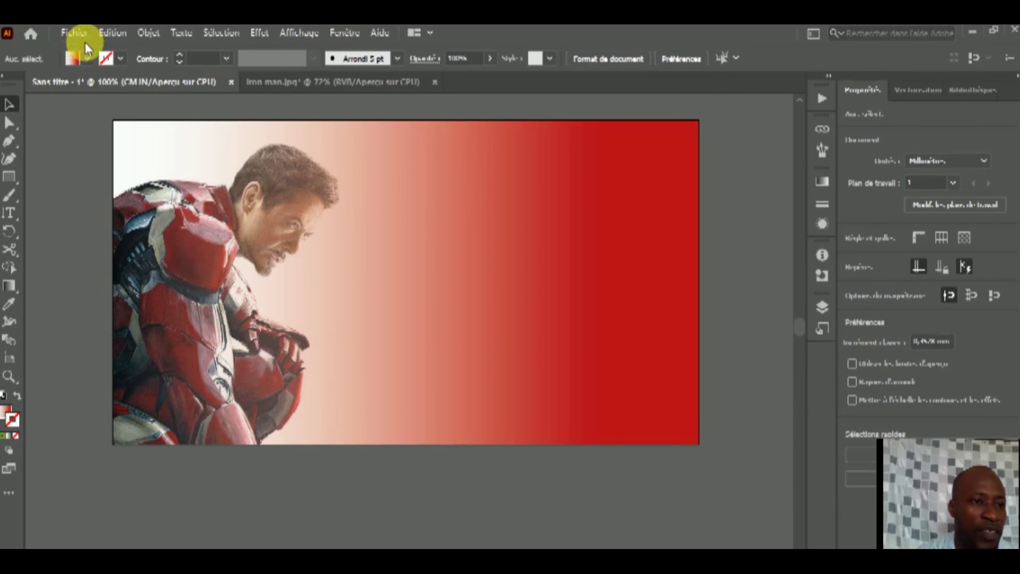
Save the artwork as the Illustrator file 'crea iron man.ai' with default options
{"action": "left_click", "coordinate": [72, 33]}
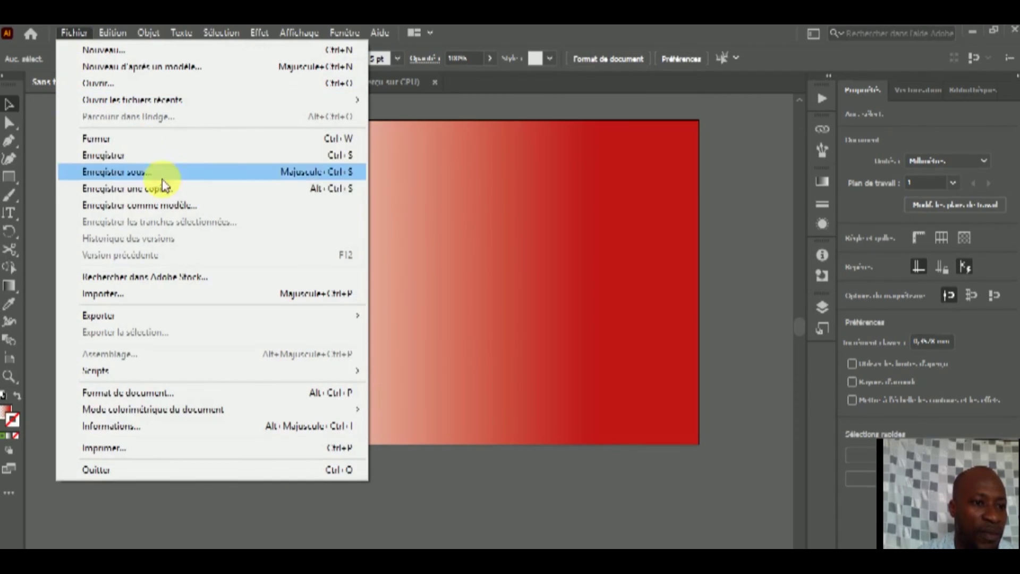
{"action": "left_click", "coordinate": [183, 172]}
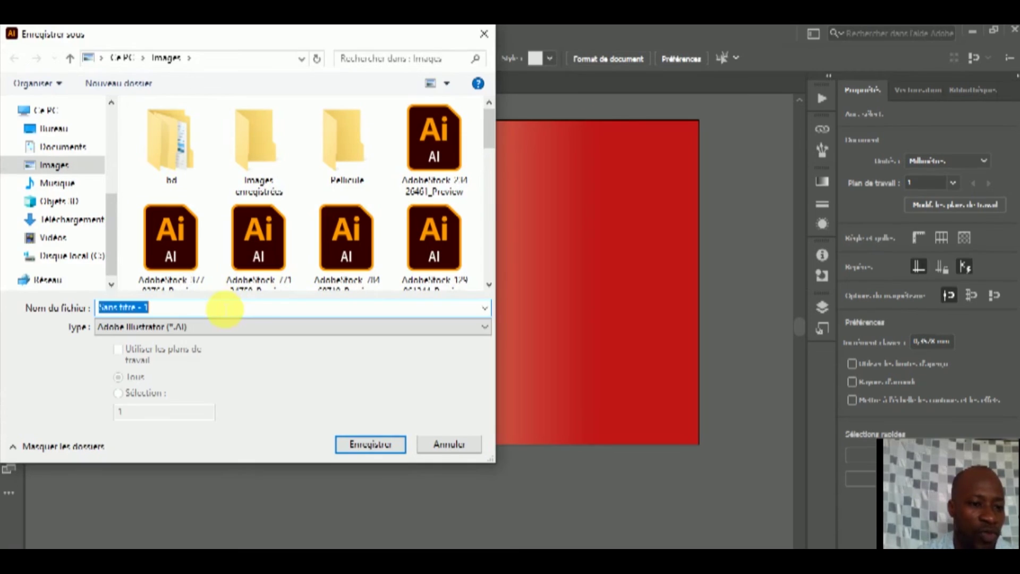
{"action": "type", "text": "crea"}
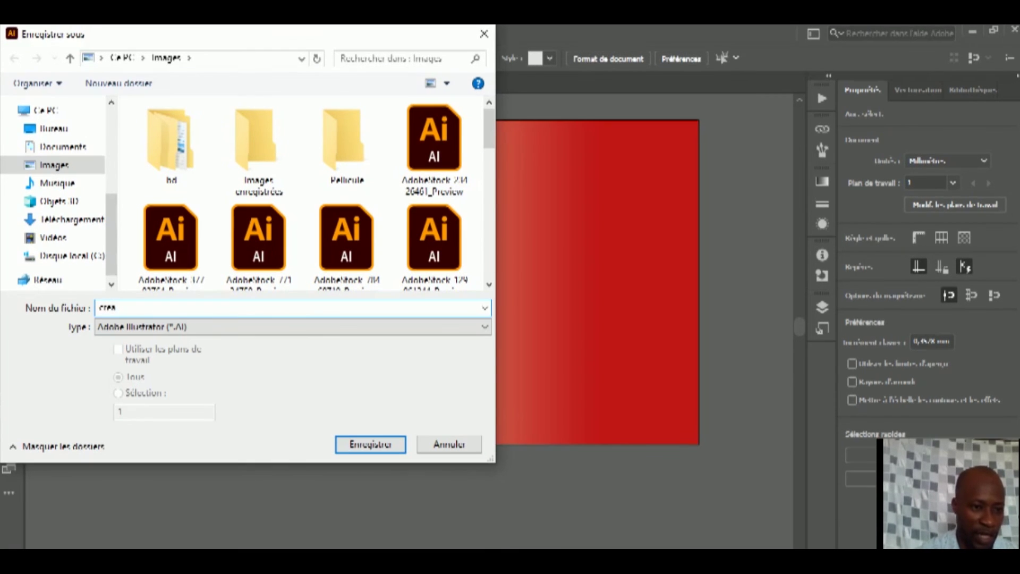
{"action": "type", "text": "inon"}
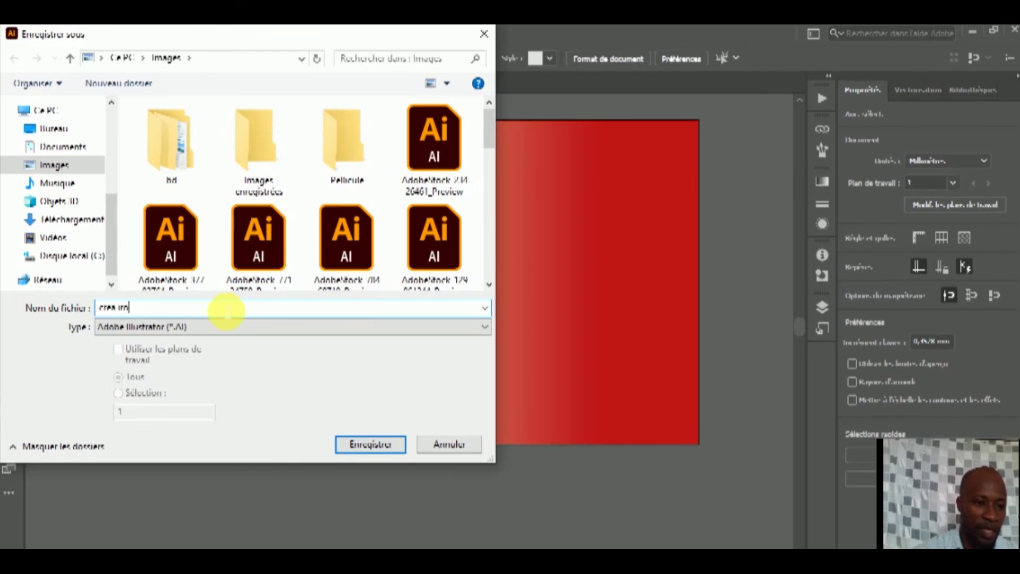
{"action": "type", "text": " man"}
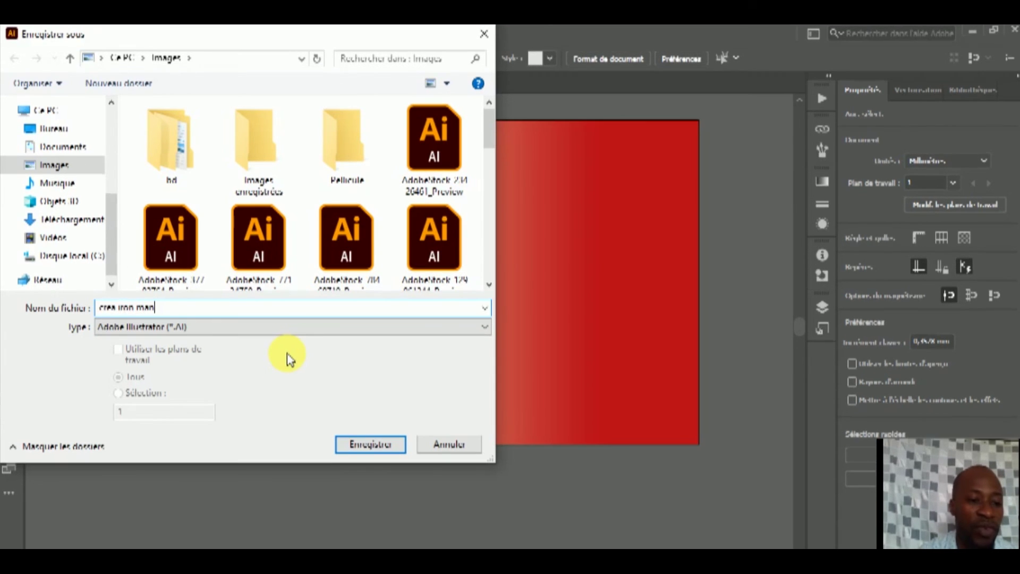
{"action": "left_click", "coordinate": [370, 444]}
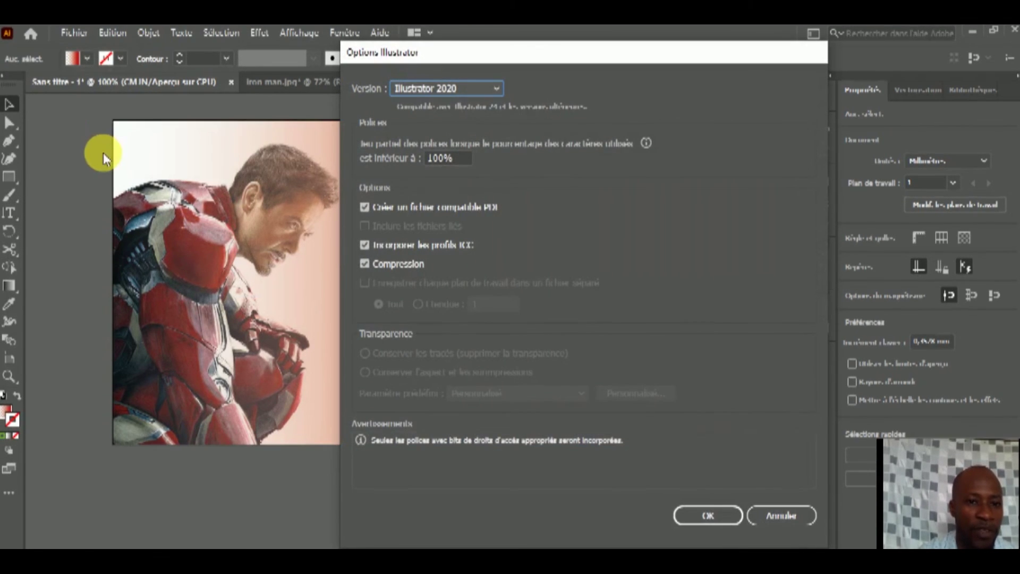
{"action": "left_click", "coordinate": [709, 519]}
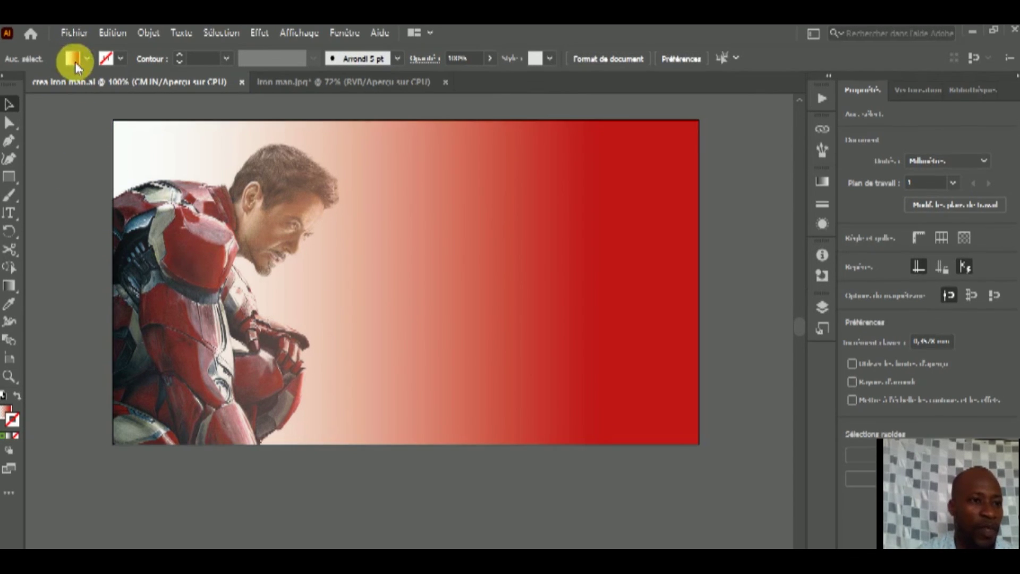
{"action": "left_click", "coordinate": [78, 34]}
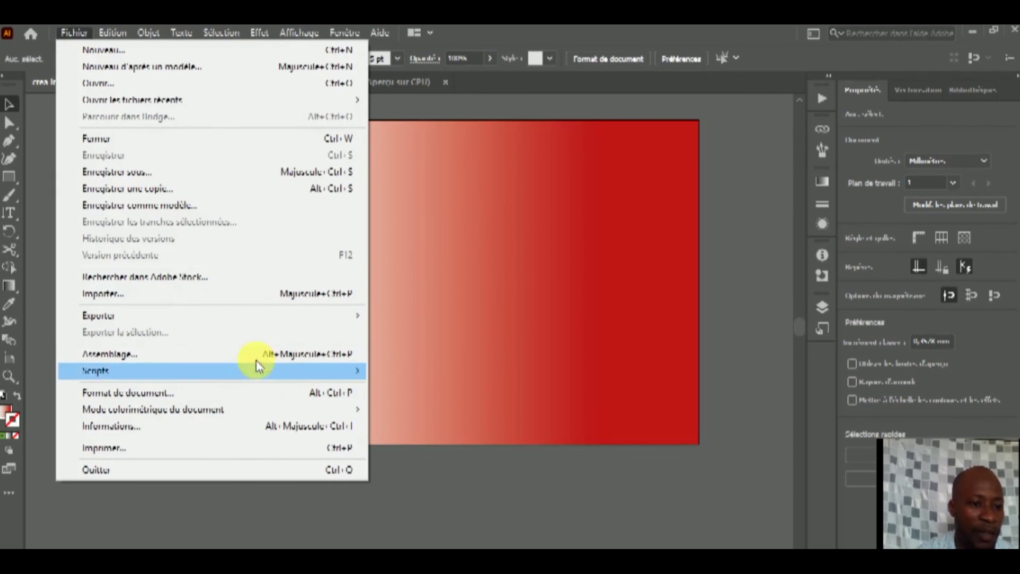
{"action": "mouse_move", "coordinate": [99, 315]}
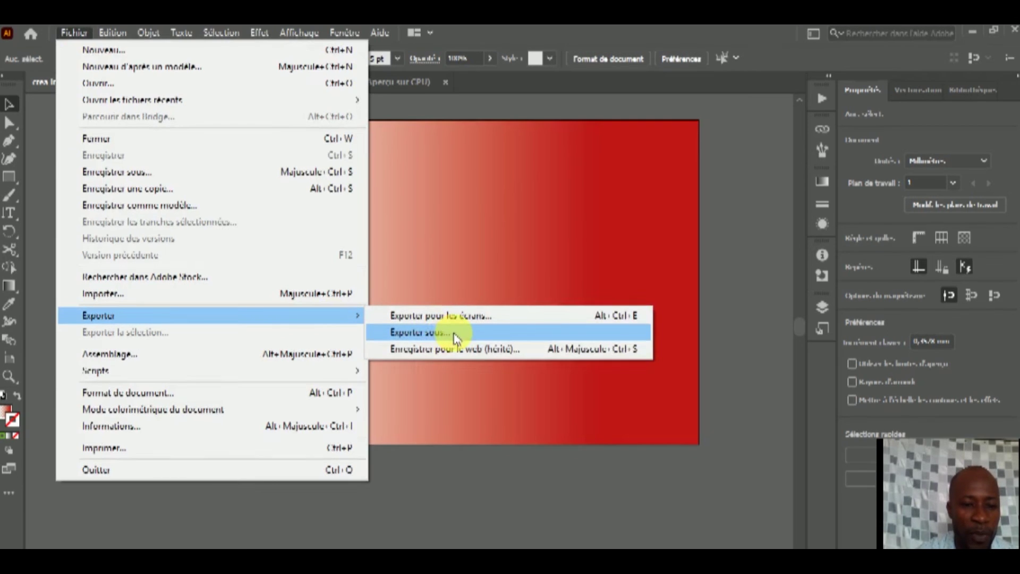
Export the artwork, editing the file name and choosing JPEG as the format
{"action": "left_click", "coordinate": [447, 334]}
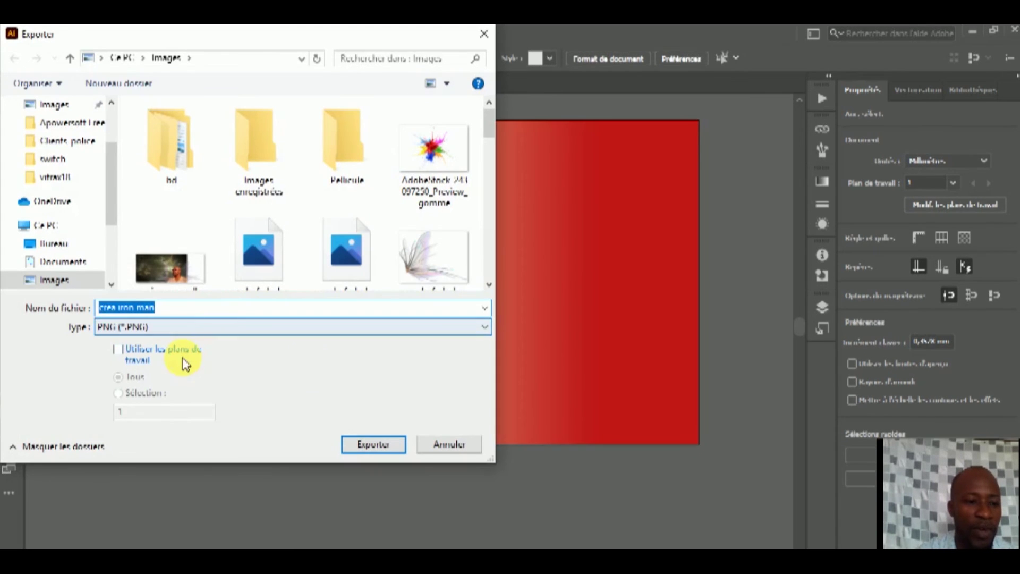
{"action": "left_click", "coordinate": [201, 307]}
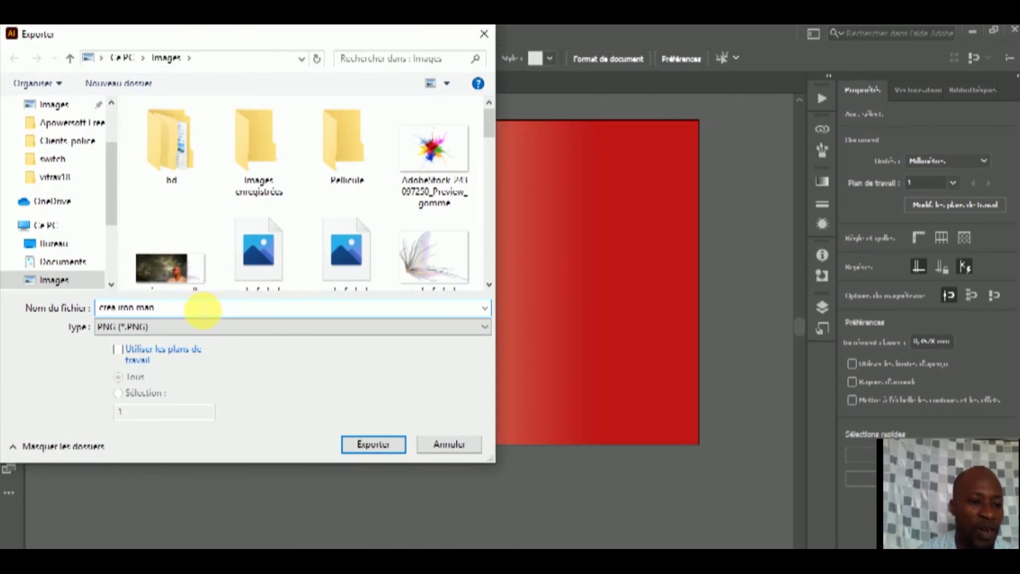
{"action": "left_click", "coordinate": [164, 325]}
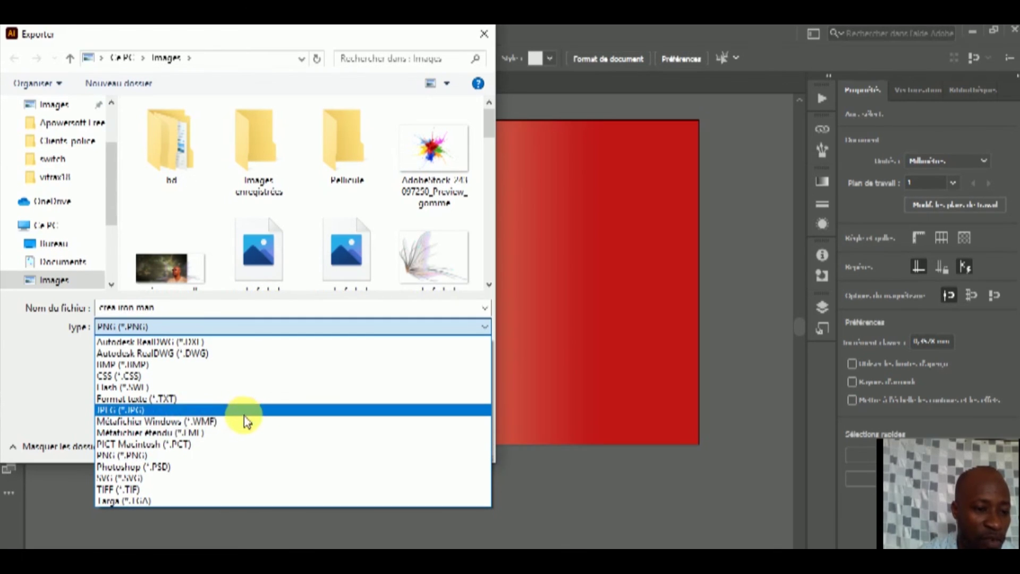
{"action": "left_click", "coordinate": [252, 410]}
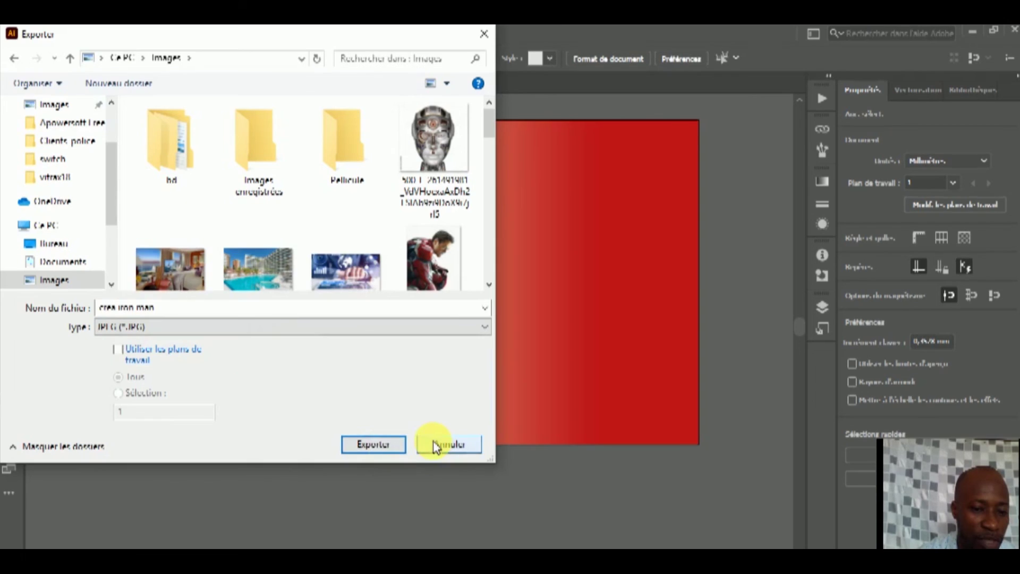
{"action": "left_click", "coordinate": [380, 449]}
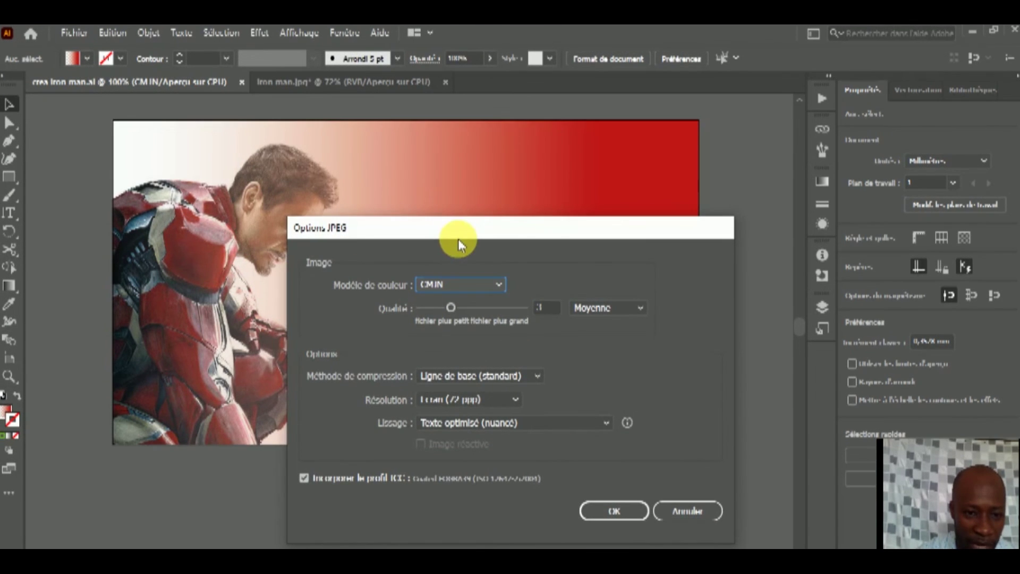
In Options JPEG, keep the colour model (Modèle de couleur) as RVB and confirm the export
{"action": "left_click_drag", "start_coordinate": [458, 238], "coordinate": [401, 174]}
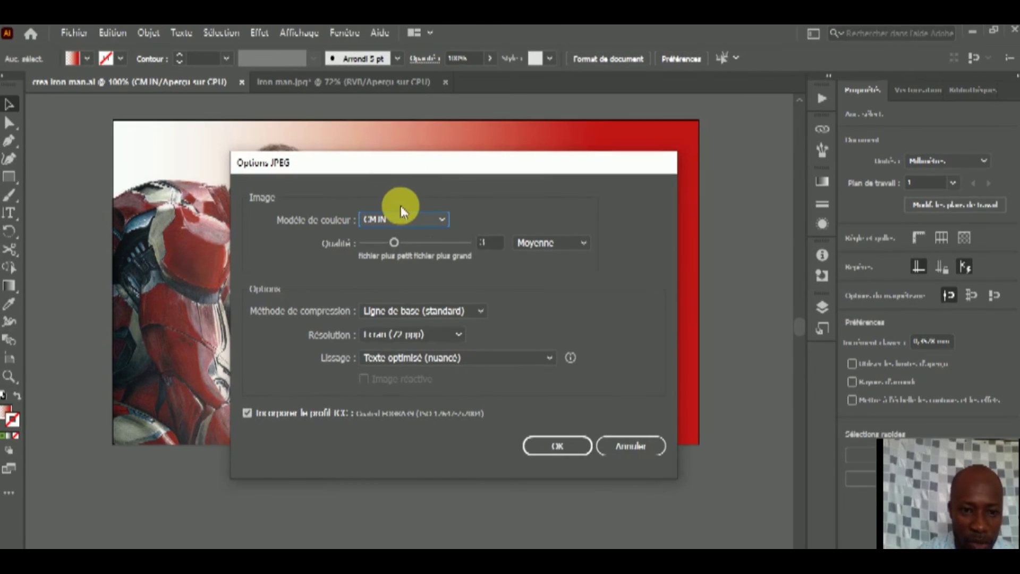
{"action": "left_click", "coordinate": [440, 218]}
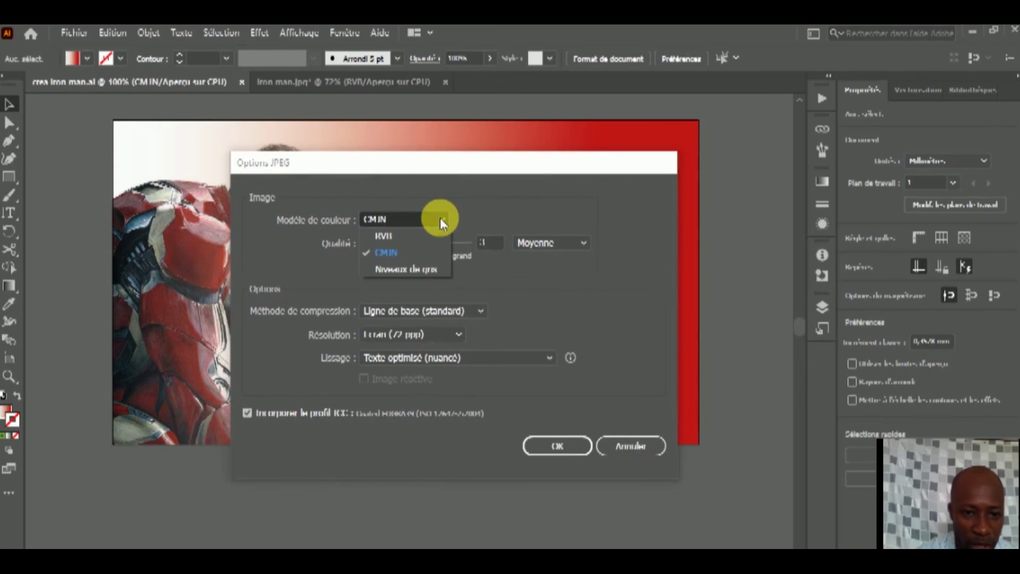
{"action": "left_click", "coordinate": [419, 235]}
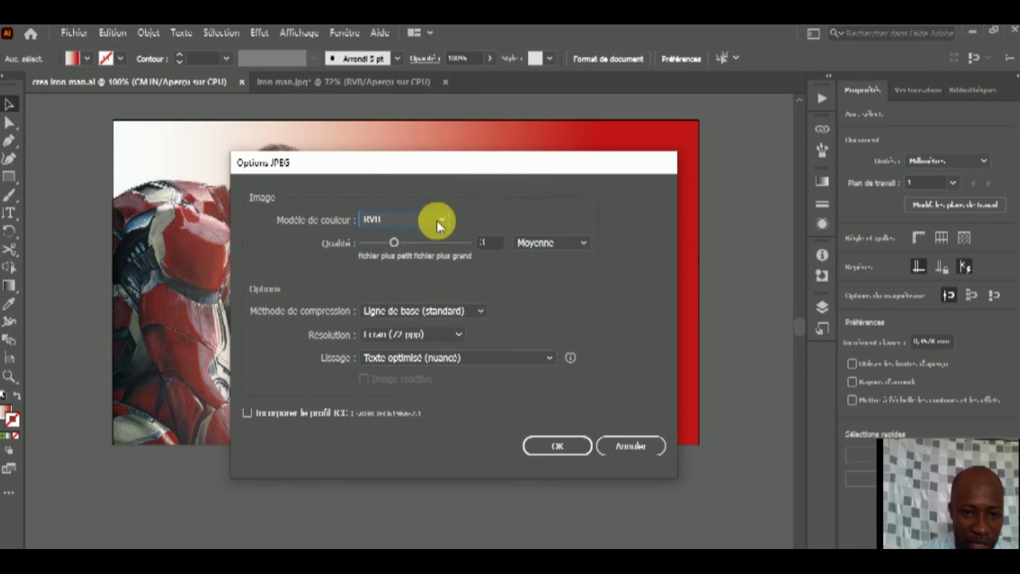
{"action": "left_click", "coordinate": [438, 219]}
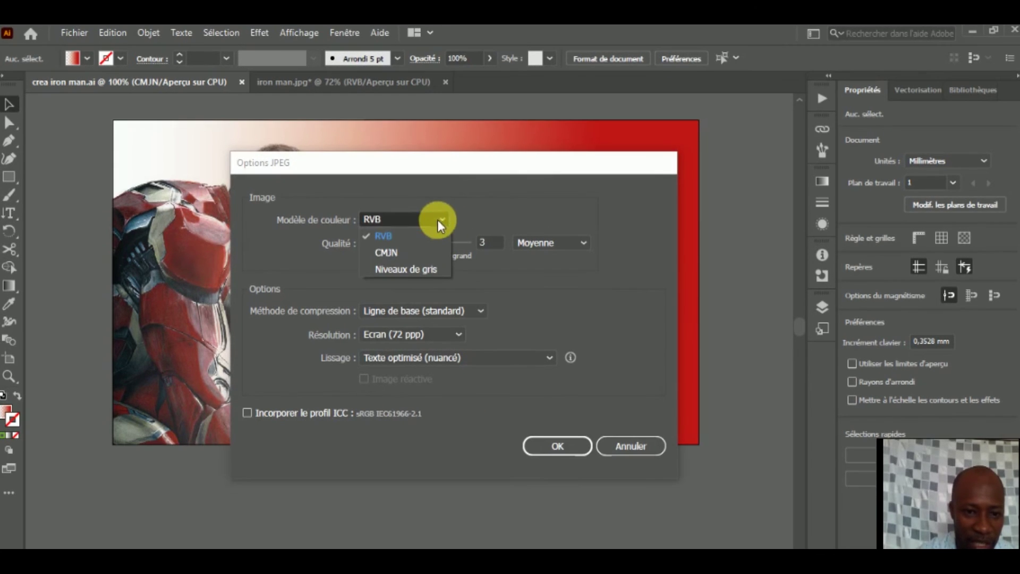
{"action": "left_click", "coordinate": [505, 196]}
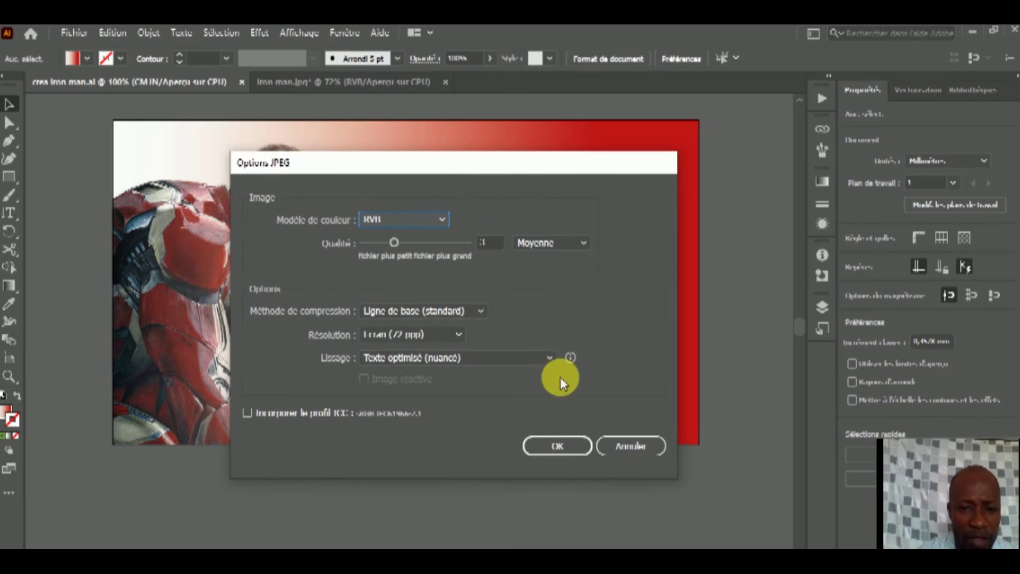
{"action": "left_click", "coordinate": [551, 447]}
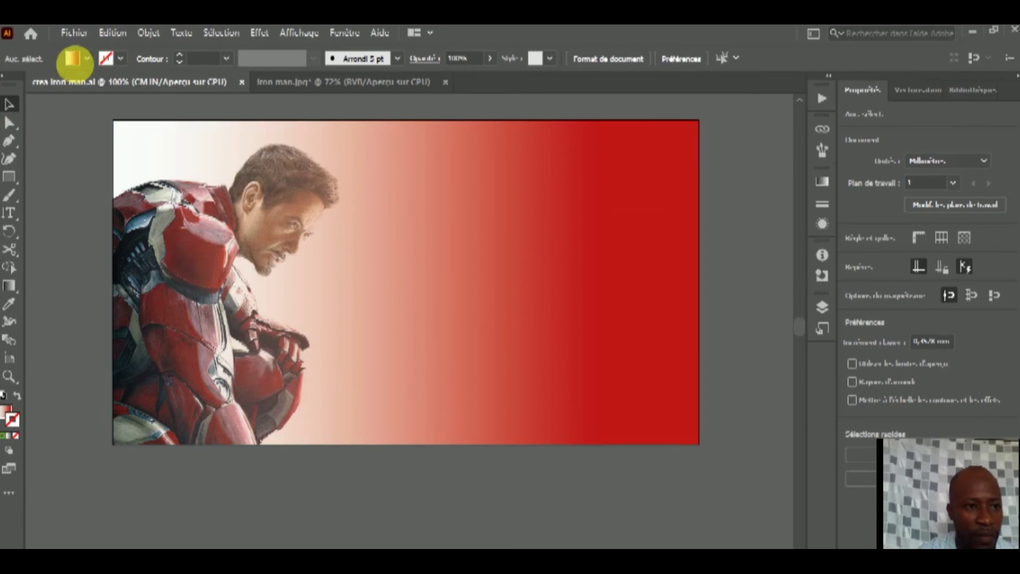
Browse the Fichier menu commands over the artboard
{"action": "left_click", "coordinate": [69, 30]}
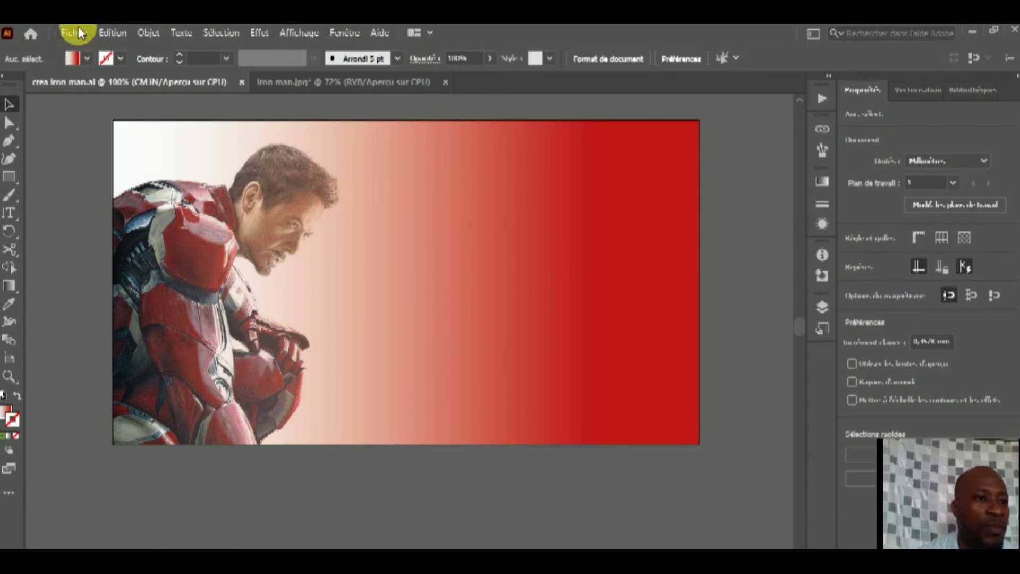
{"action": "left_click", "coordinate": [75, 34]}
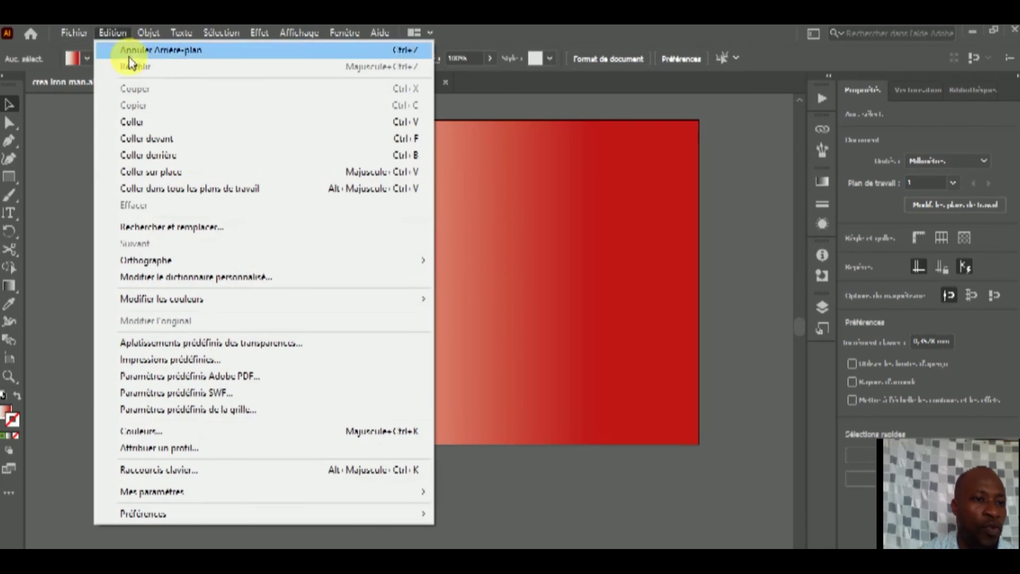
Browse the Objet menu and close it without choosing a command
{"action": "left_click", "coordinate": [85, 260]}
{"action": "left_click", "coordinate": [145, 36]}
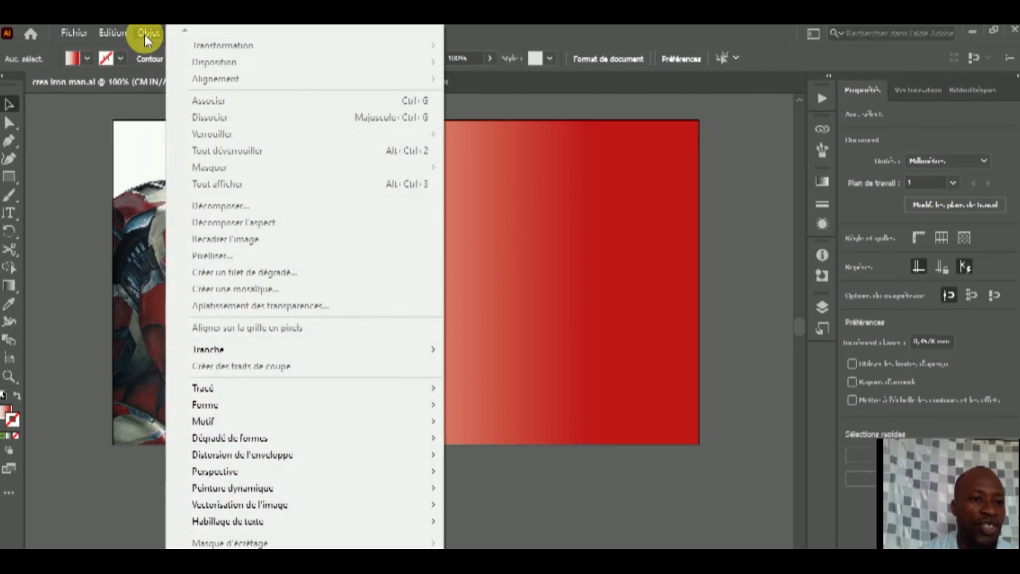
{"action": "left_click", "coordinate": [113, 164]}
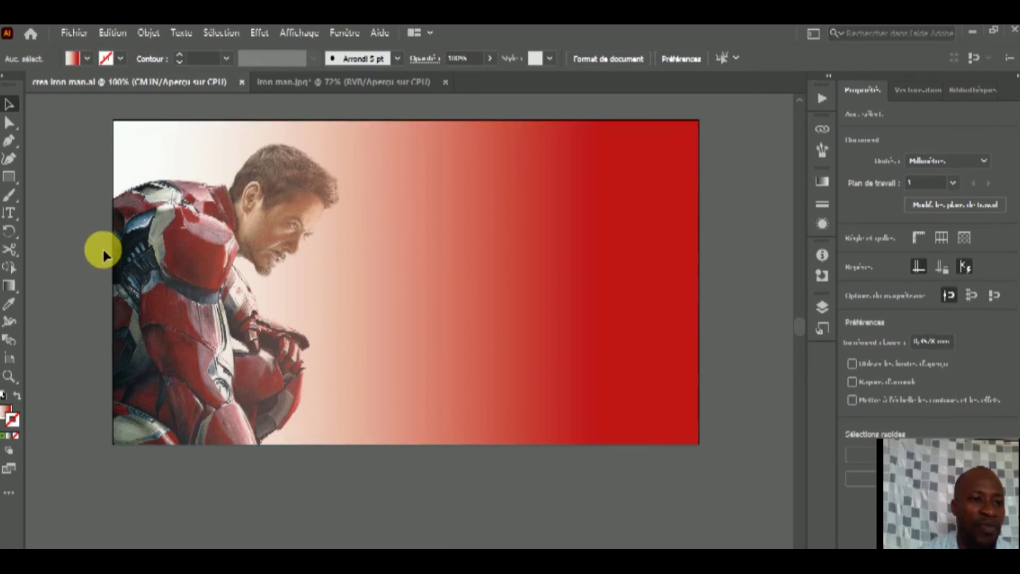
{"action": "left_click", "coordinate": [148, 33]}
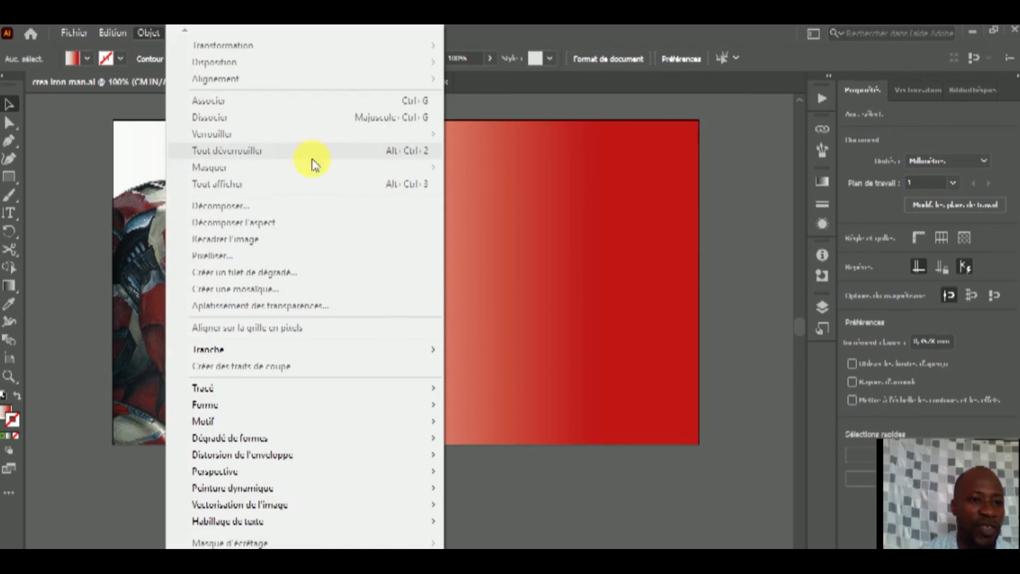
{"action": "left_click", "coordinate": [166, 341]}
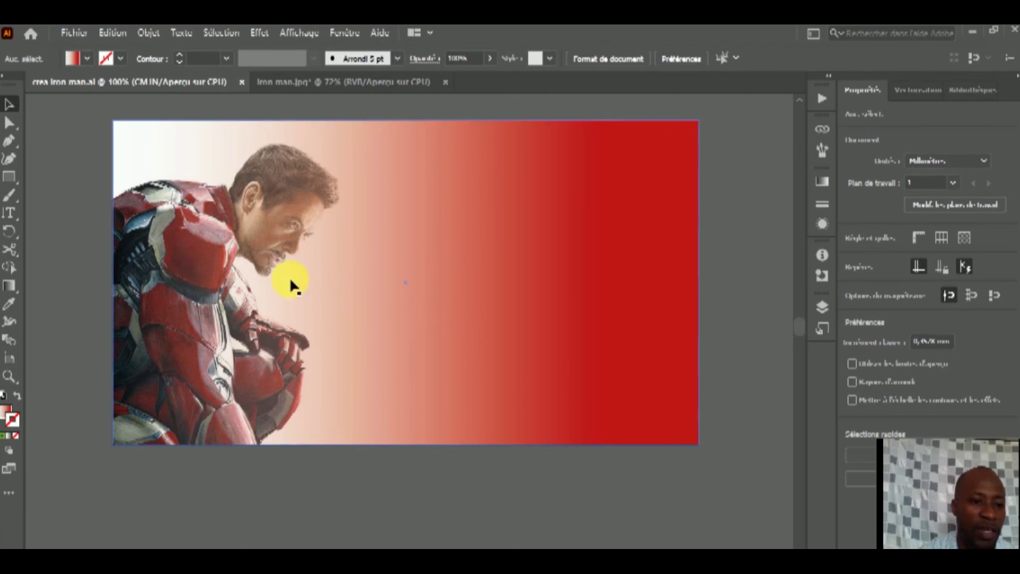
Lock the gradient rectangle, then the Iron Man image, via Objet > Verrouiller > Sélection
{"action": "left_click", "coordinate": [324, 182]}
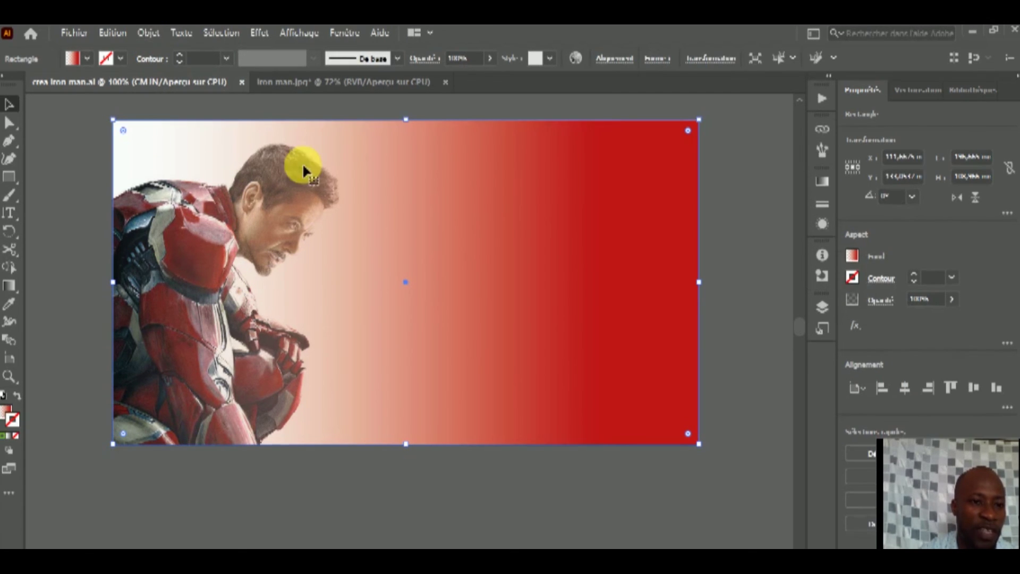
{"action": "left_click", "coordinate": [148, 33]}
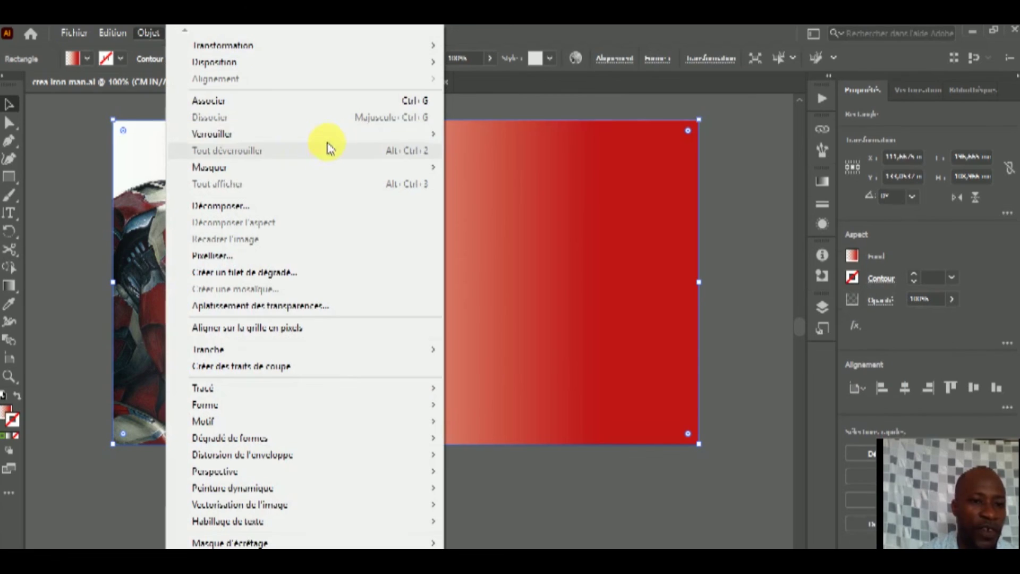
{"action": "mouse_move", "coordinate": [212, 134]}
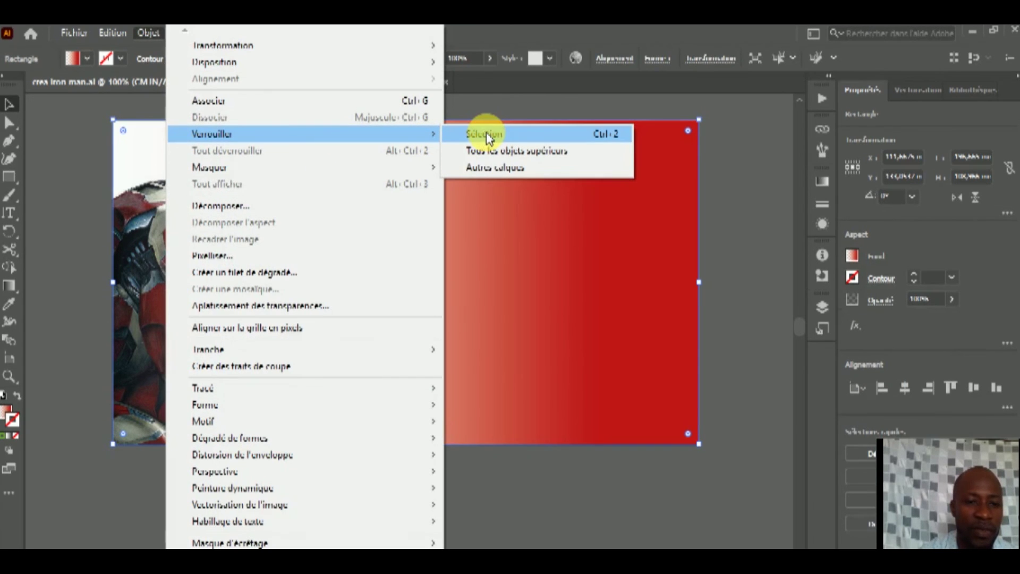
{"action": "left_click", "coordinate": [485, 134]}
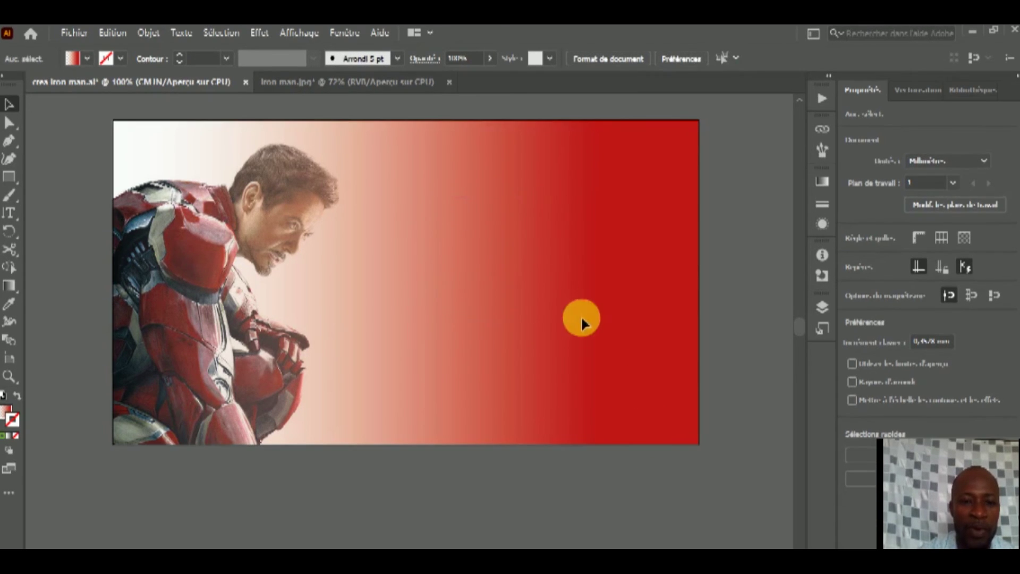
{"action": "left_click", "coordinate": [206, 262]}
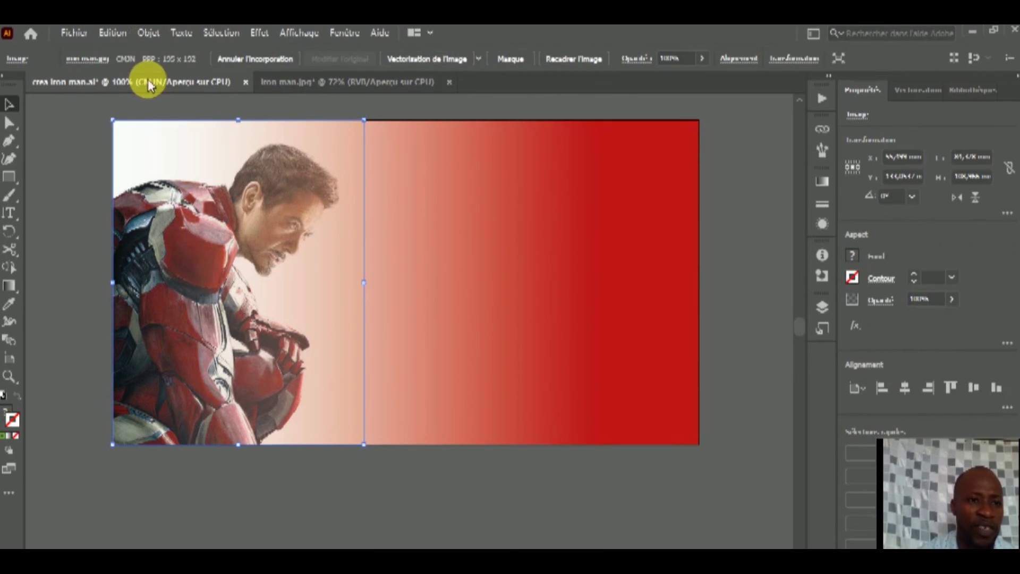
{"action": "left_click", "coordinate": [148, 33]}
{"action": "mouse_move", "coordinate": [212, 134]}
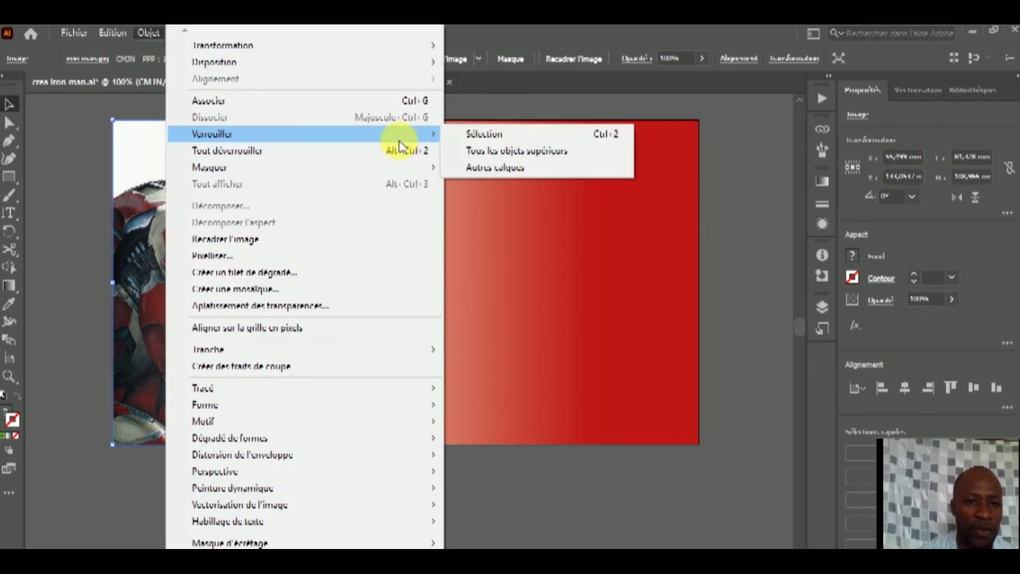
{"action": "left_click", "coordinate": [475, 135]}
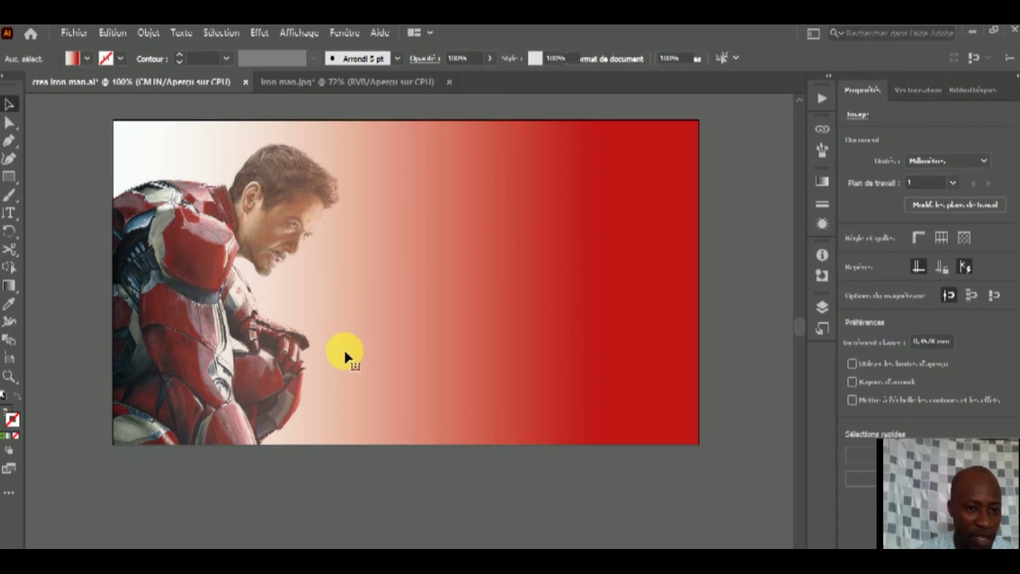
Test-drag the Iron Man image, then lock it with Objet > Verrouiller > Sélection
{"action": "left_click", "coordinate": [241, 236]}
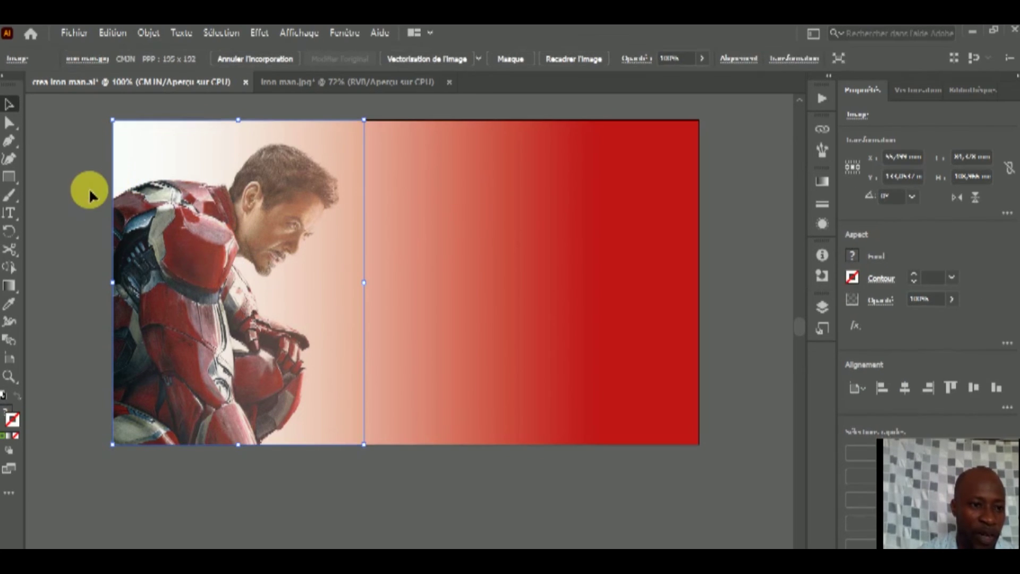
{"action": "key", "text": "ctrl+z"}
{"action": "left_click", "coordinate": [249, 229]}
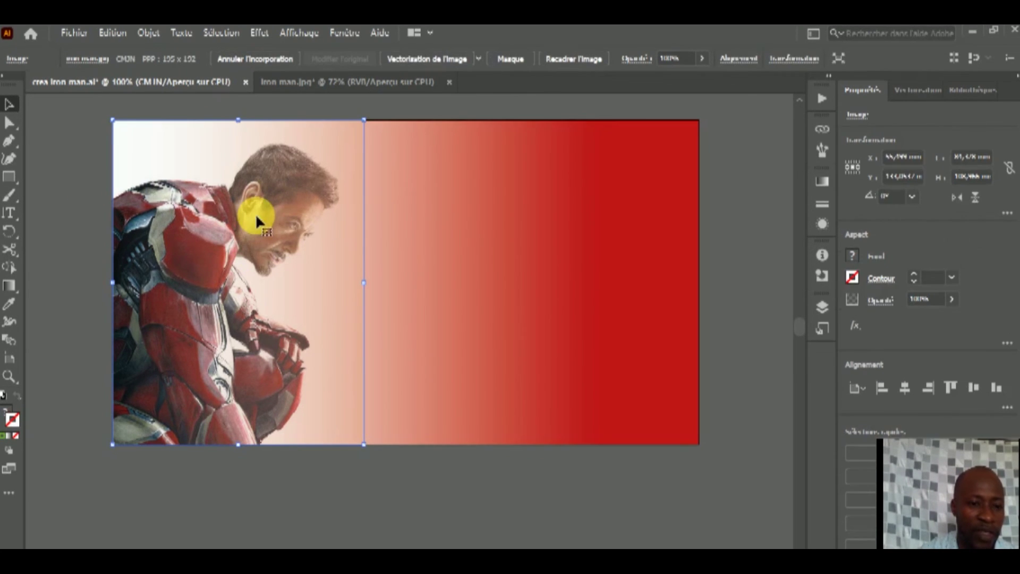
{"action": "mouse_move", "coordinate": [248, 222]}
{"action": "left_mouse_down"}
{"action": "mouse_move", "coordinate": [366, 222]}
{"action": "mouse_move", "coordinate": [226, 249]}
{"action": "mouse_move", "coordinate": [536, 255]}
{"action": "mouse_move", "coordinate": [432, 247]}
{"action": "mouse_move", "coordinate": [416, 260]}
{"action": "mouse_move", "coordinate": [454, 260]}
{"action": "mouse_move", "coordinate": [275, 259]}
{"action": "left_mouse_up"}
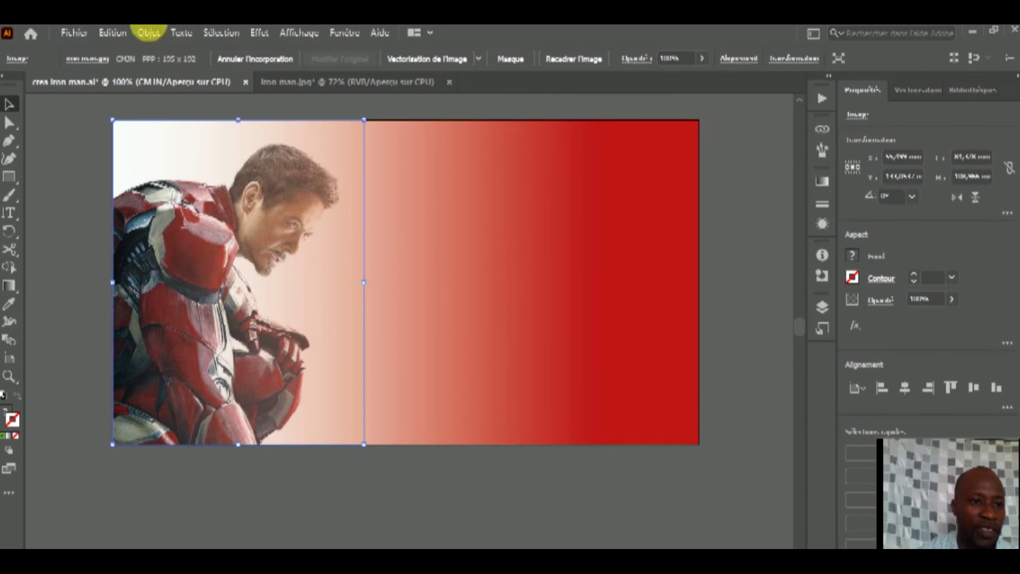
{"action": "left_click", "coordinate": [148, 33]}
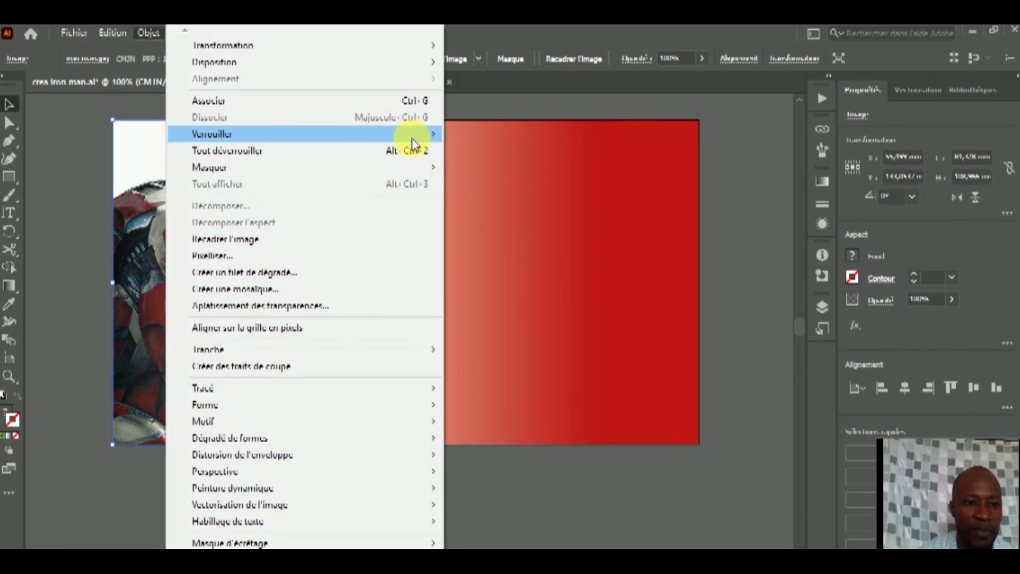
{"action": "mouse_move", "coordinate": [303, 134]}
{"action": "left_click", "coordinate": [490, 136]}
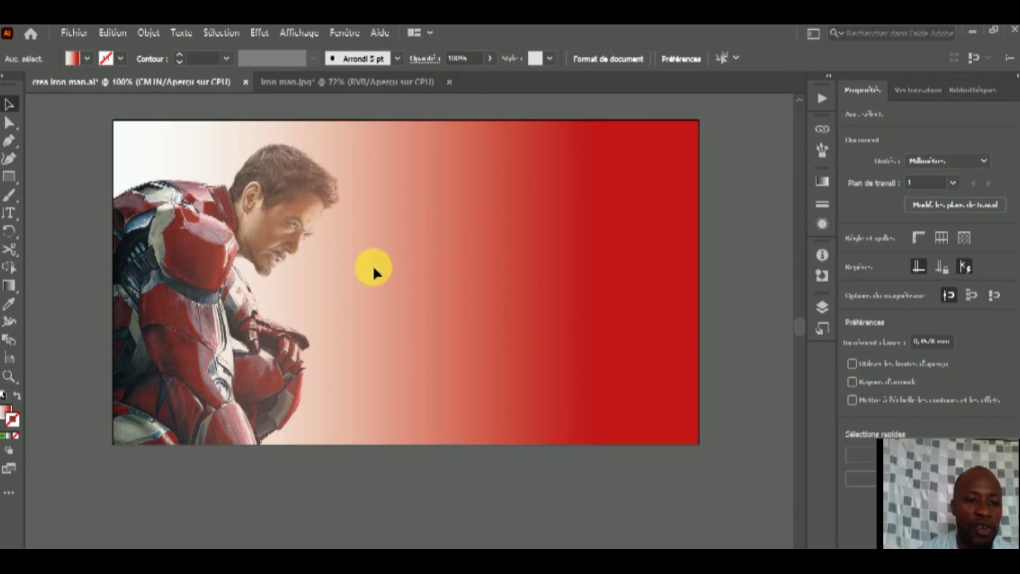
Unlock all objects with Objet > Tout déverrouiller, select the rectangle, then view the Texte menu
{"action": "left_click", "coordinate": [149, 33]}
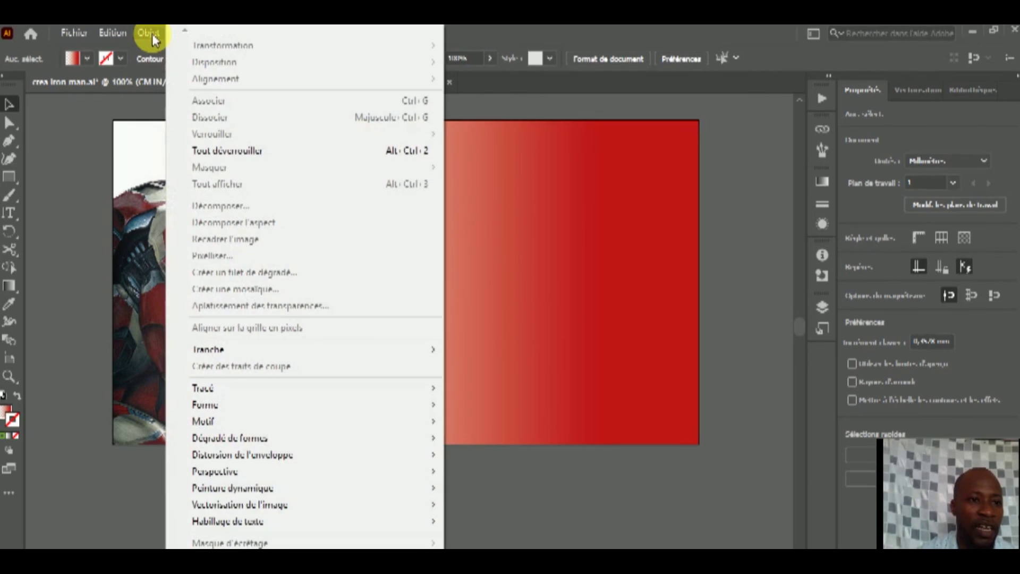
{"action": "left_click", "coordinate": [297, 148]}
{"action": "left_click", "coordinate": [333, 222]}
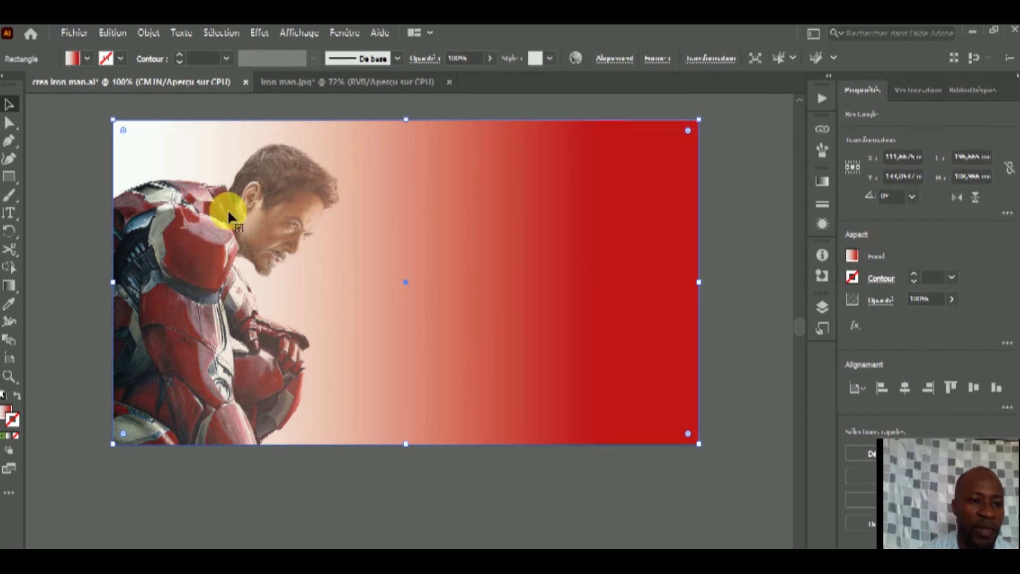
{"action": "left_click", "coordinate": [146, 34]}
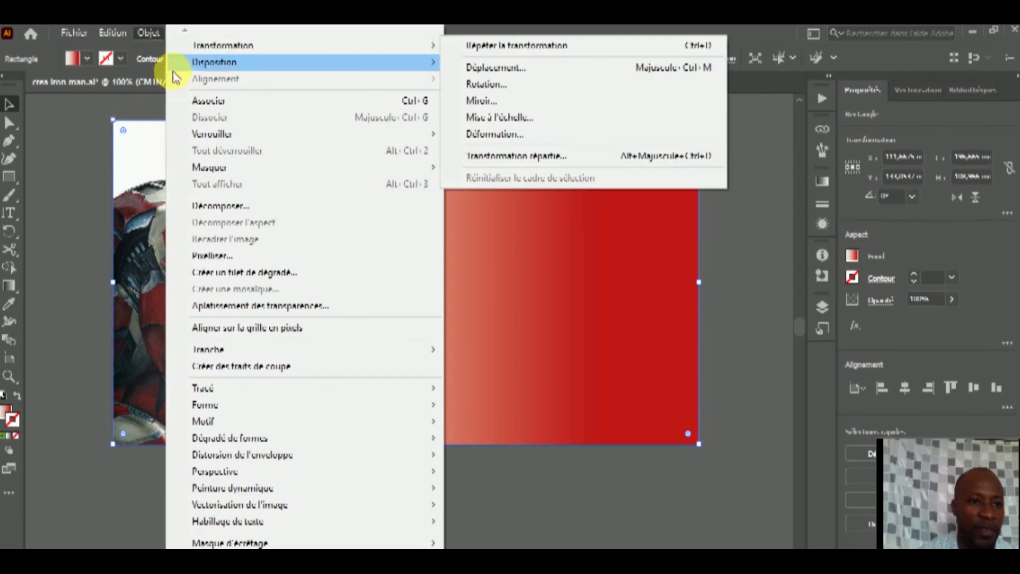
{"action": "left_click", "coordinate": [77, 148]}
{"action": "left_click", "coordinate": [184, 32]}
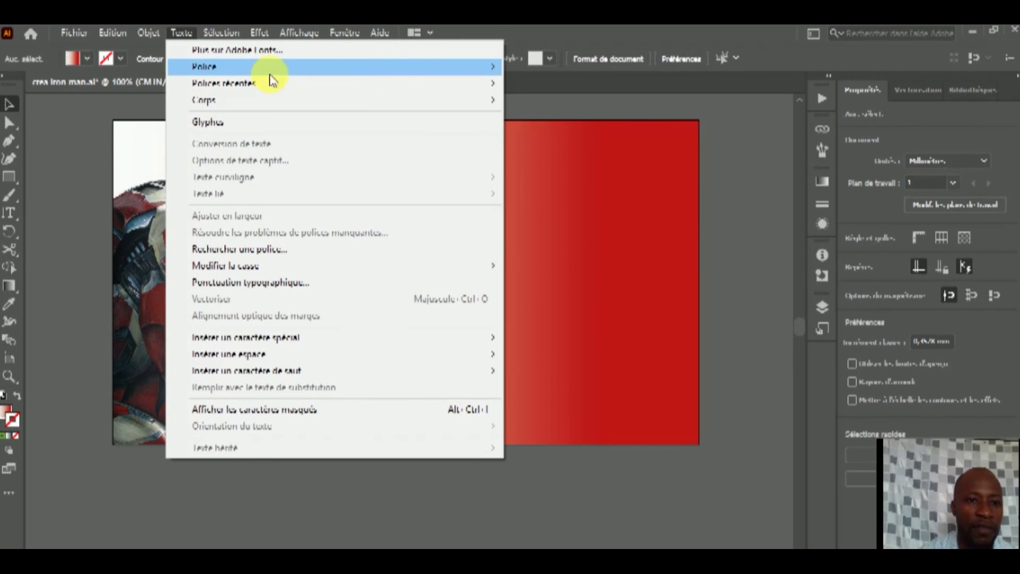
{"action": "left_click", "coordinate": [313, 68]}
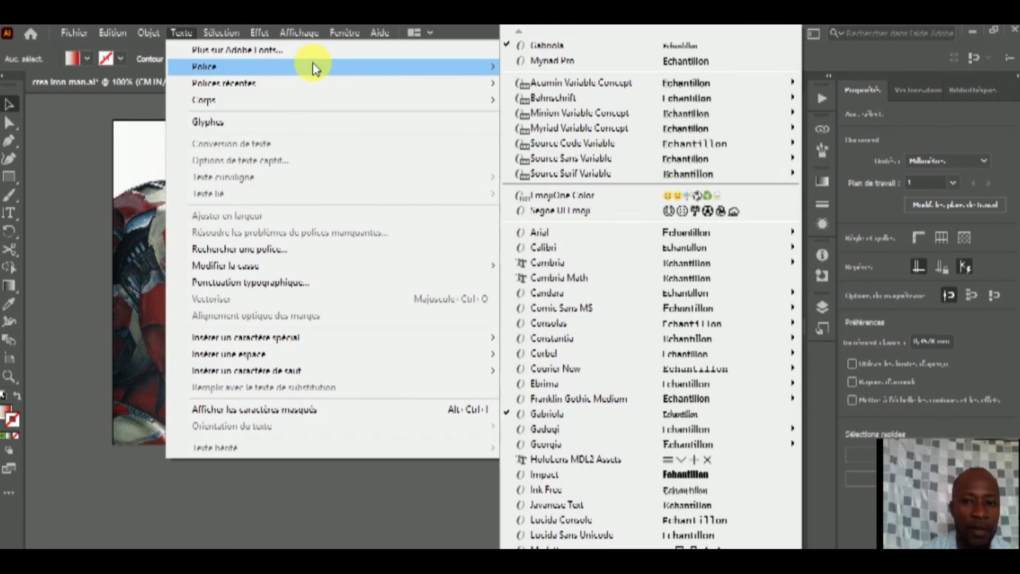
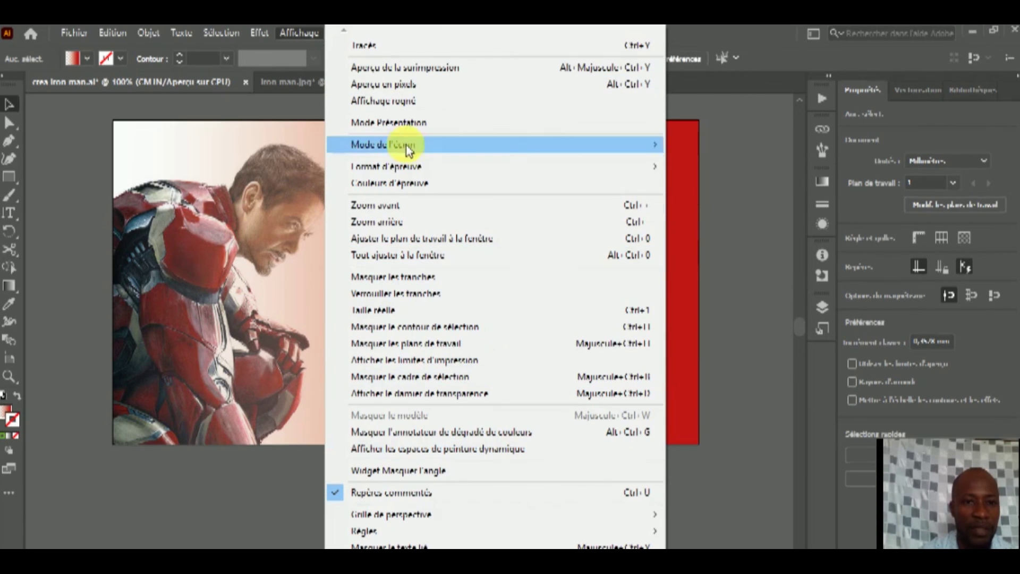
{"action": "left_click", "coordinate": [311, 111]}
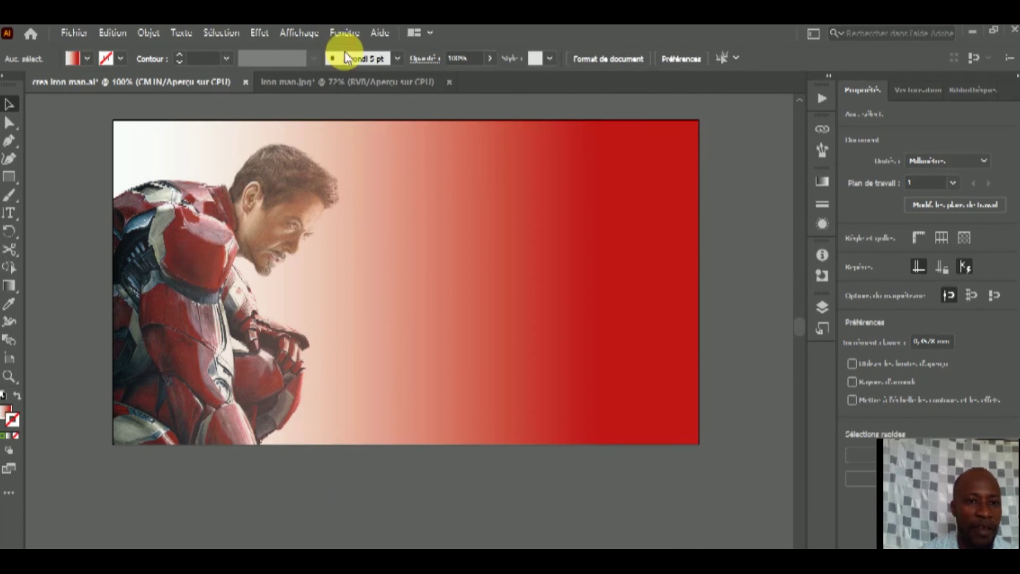
{"action": "left_click", "coordinate": [346, 32]}
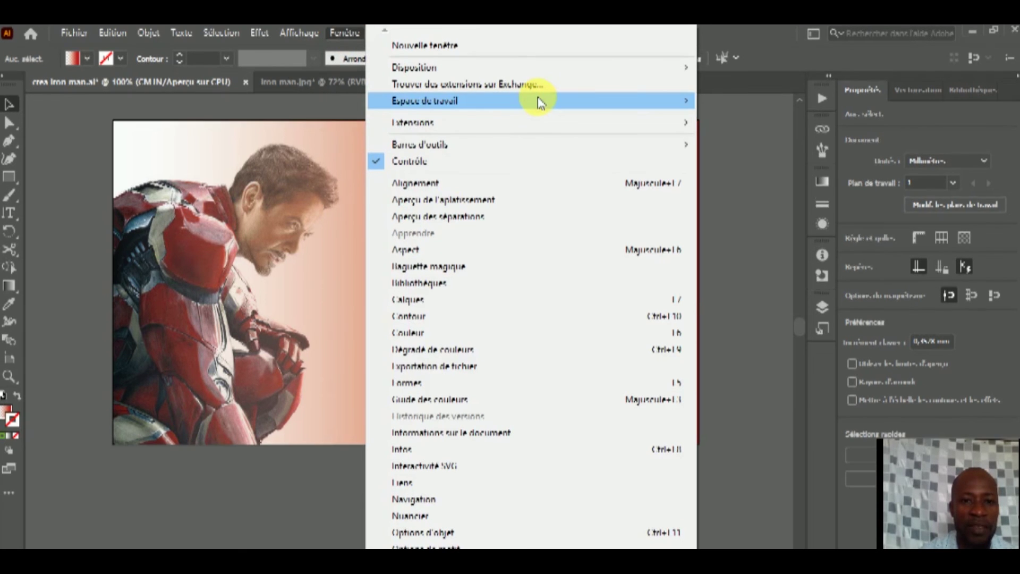
{"action": "mouse_move", "coordinate": [426, 100]}
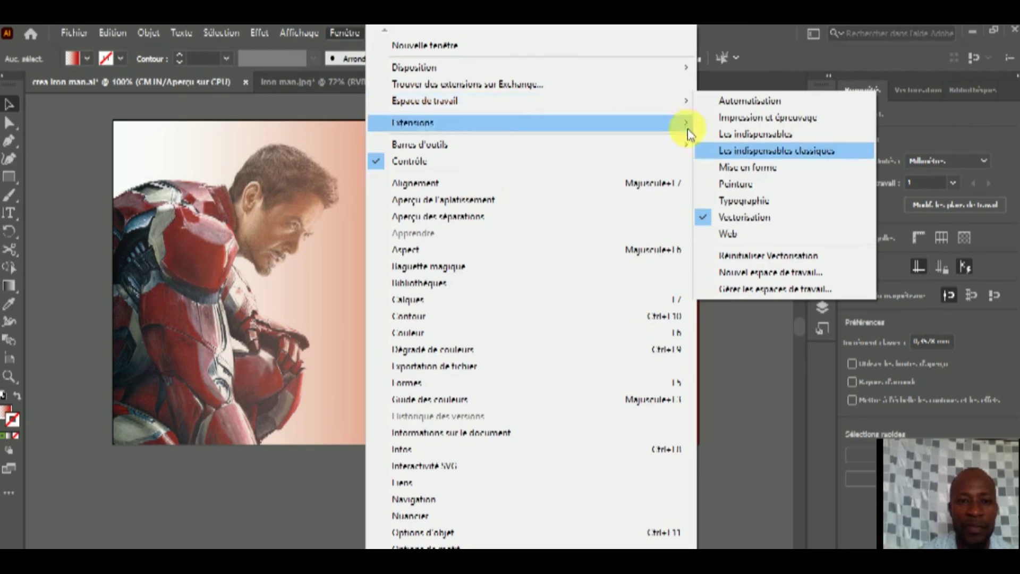
{"action": "left_click", "coordinate": [53, 153]}
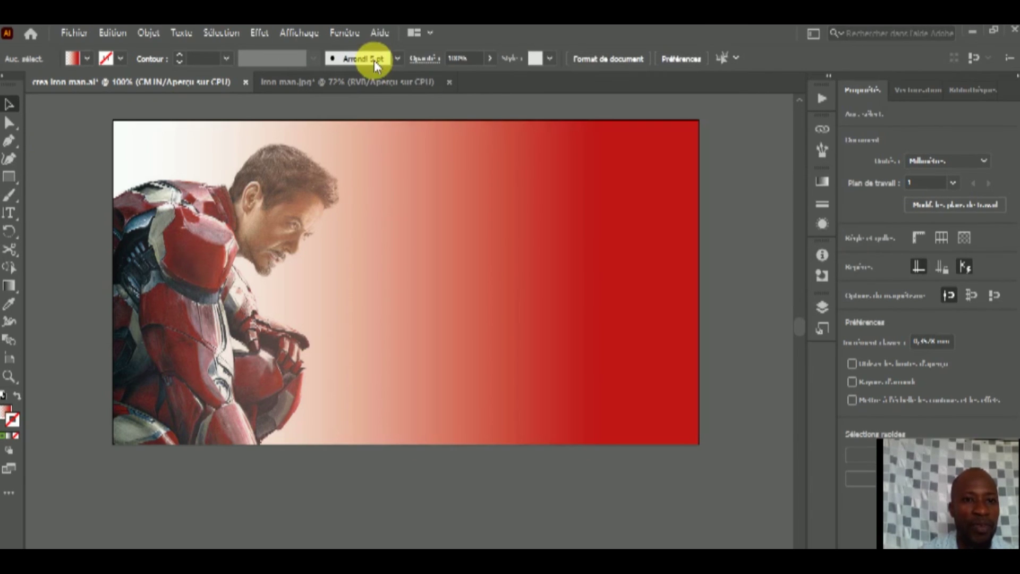
{"action": "left_click", "coordinate": [384, 33]}
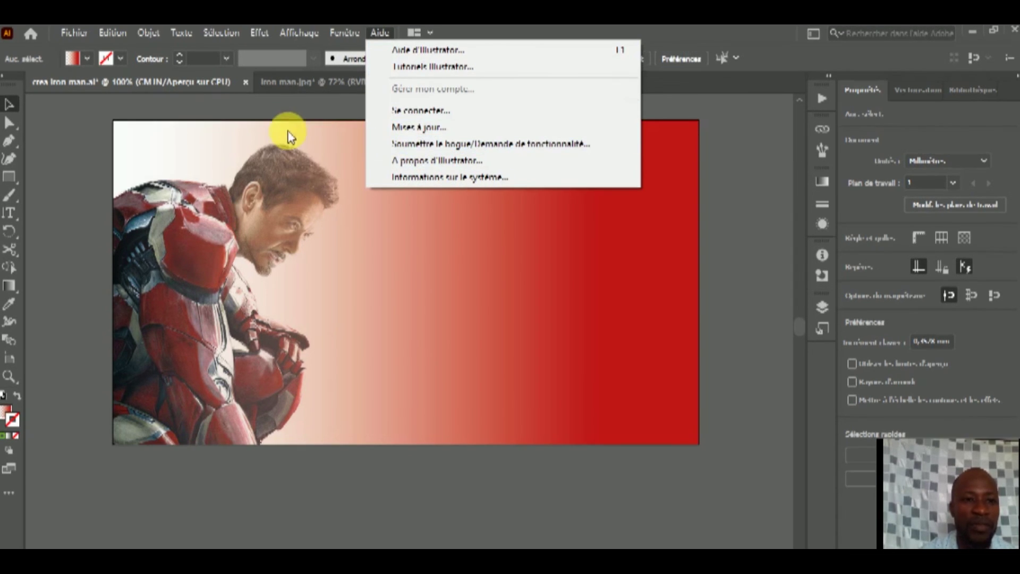
{"action": "left_click", "coordinate": [346, 105]}
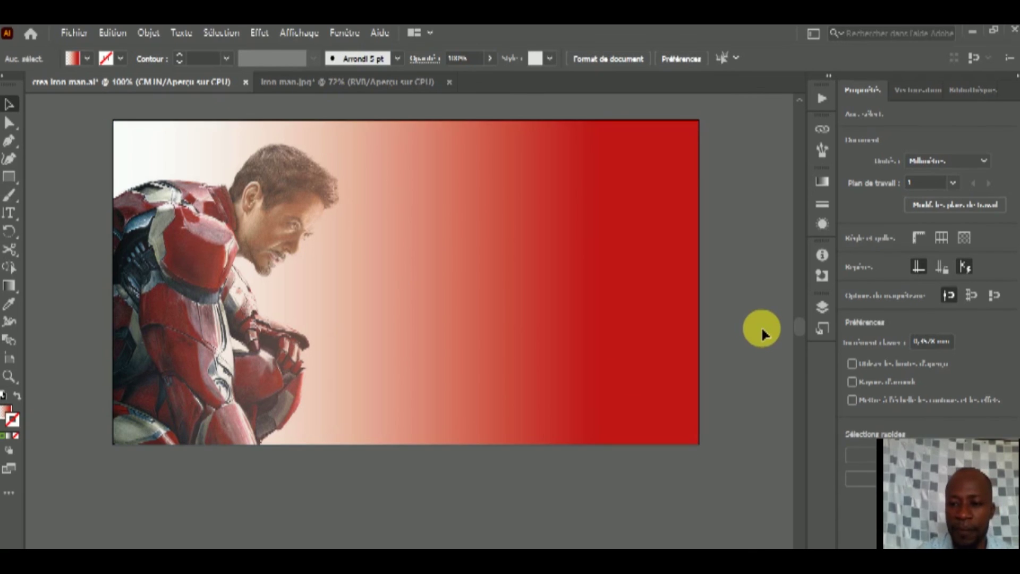